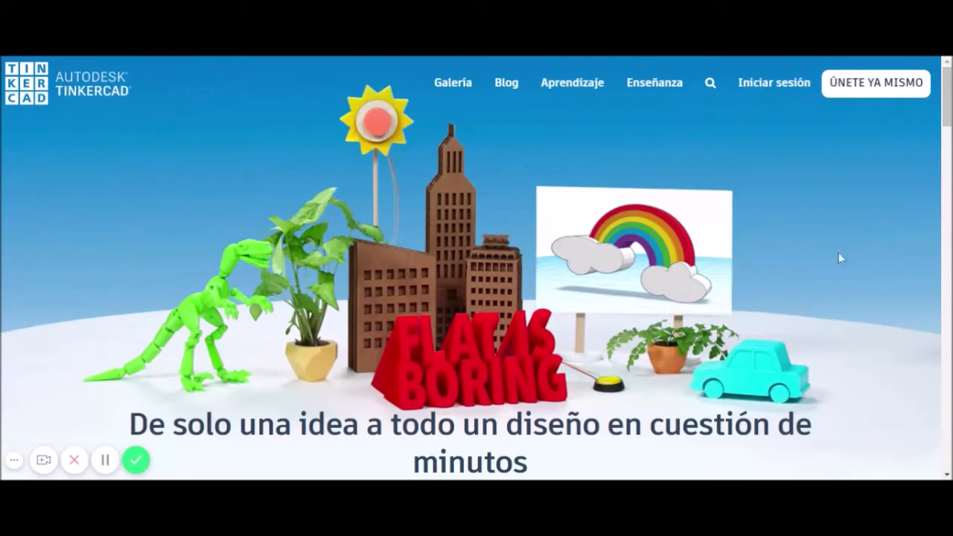
Join the TECNOLOGÍA 4ºB-C class as a student by pasting the teacher's class code.
left_click(870, 91)
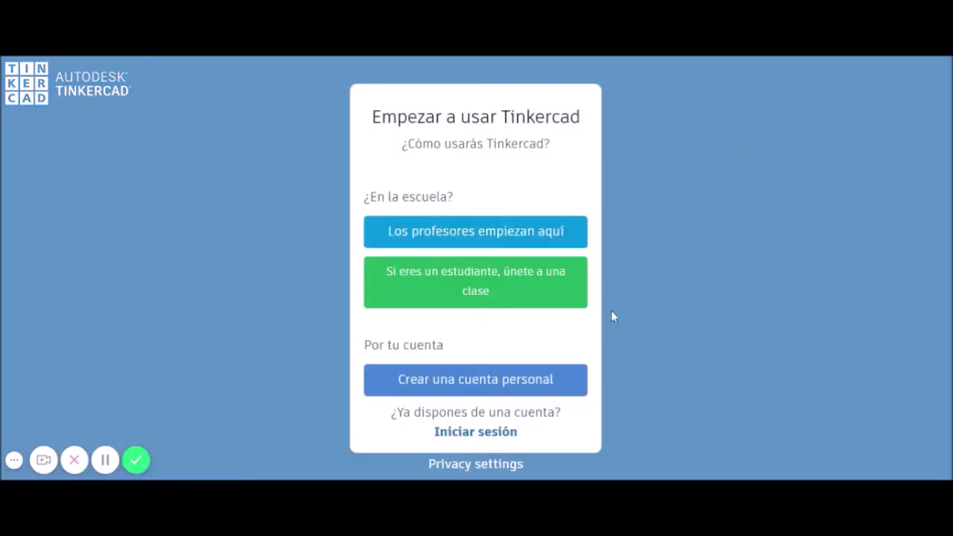
left_click(462, 290)
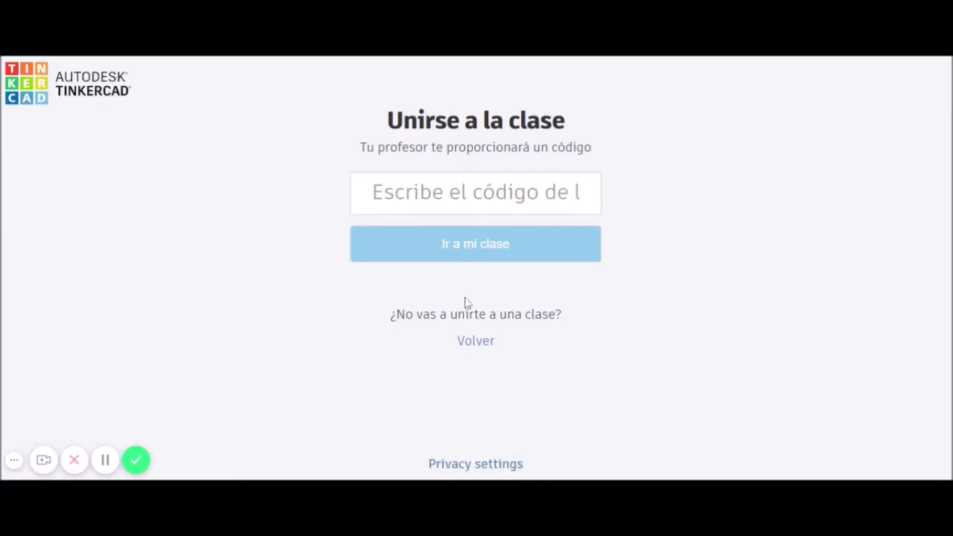
left_click(475, 192)
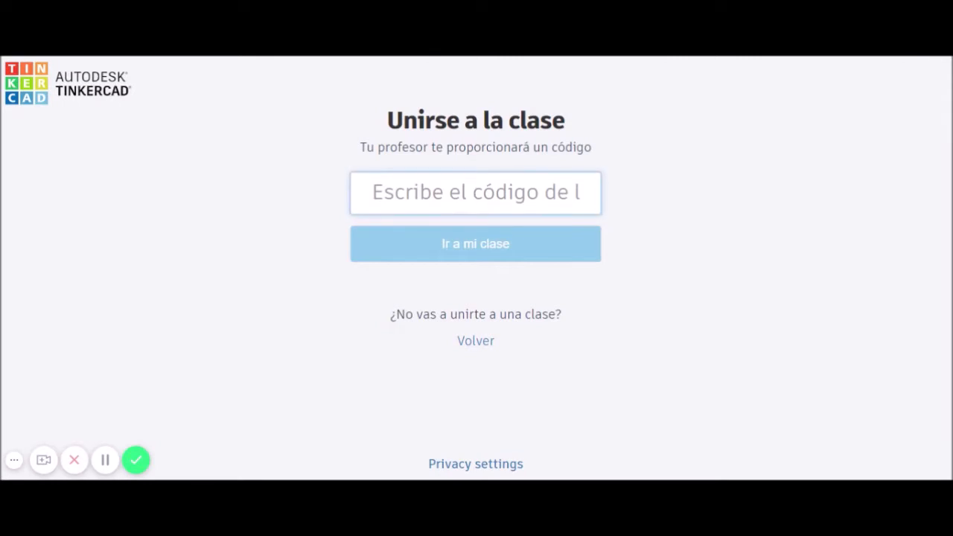
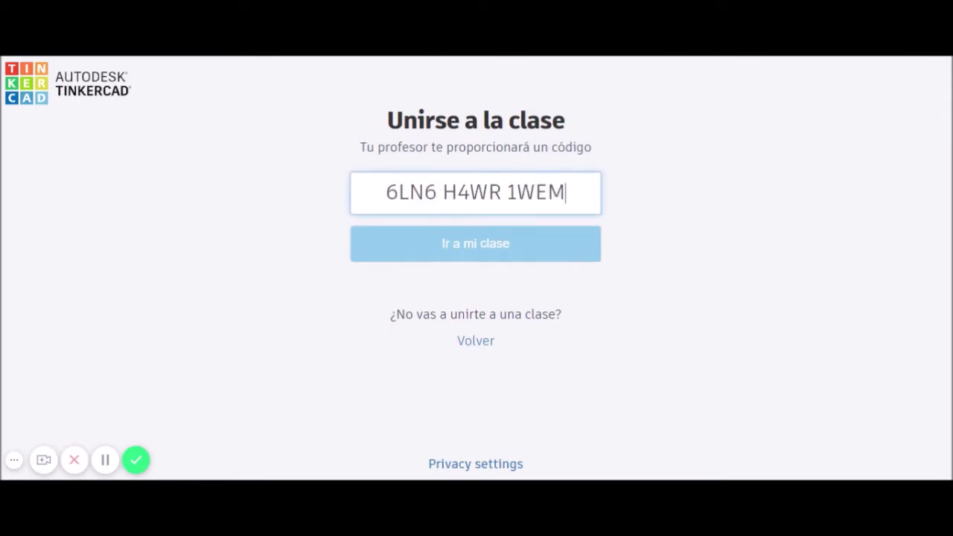
left_click(462, 250)
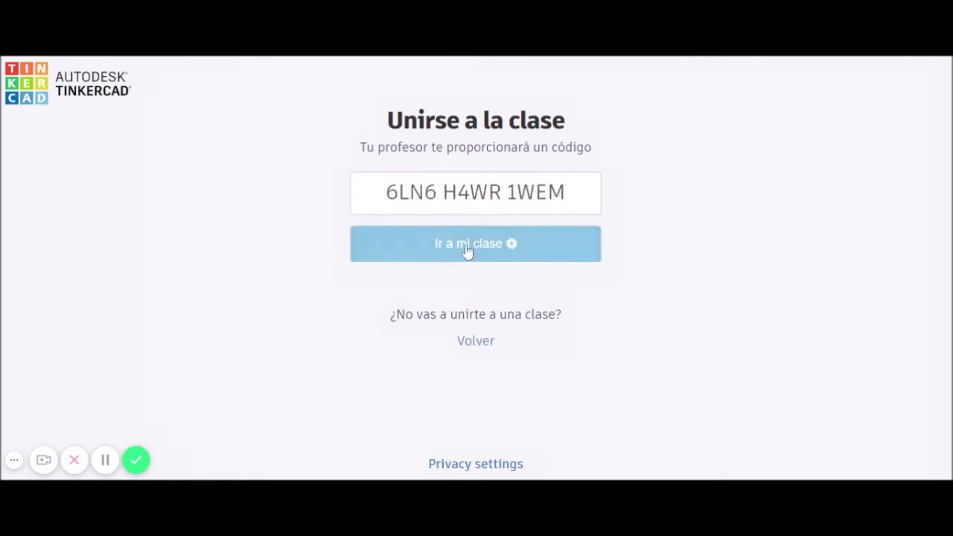
left_click(475, 193)
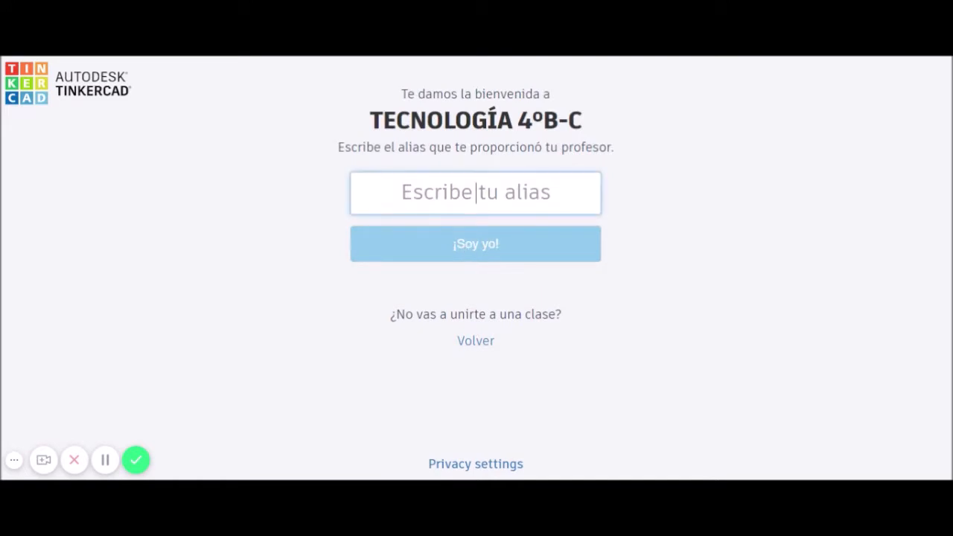
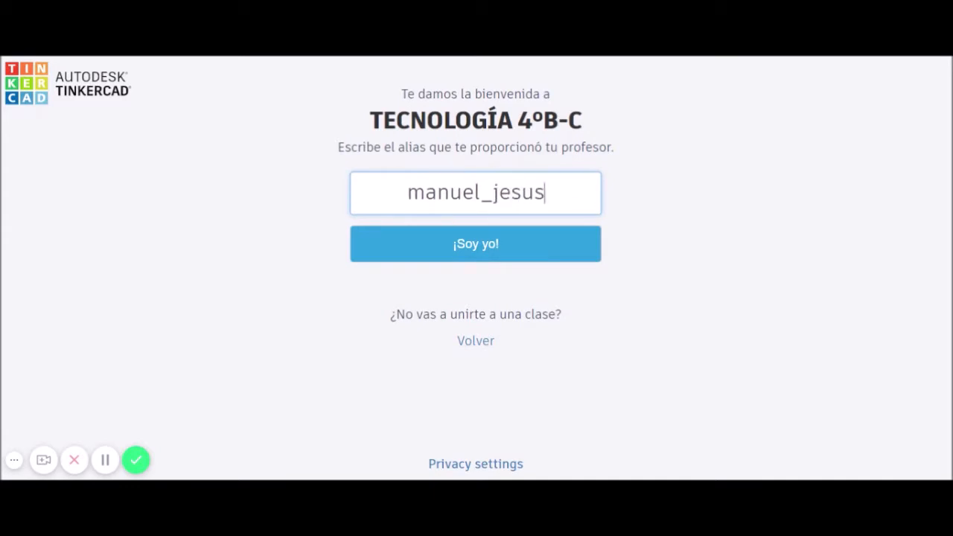
Sign in to the class with the student alias given by the teacher.
left_click(485, 256)
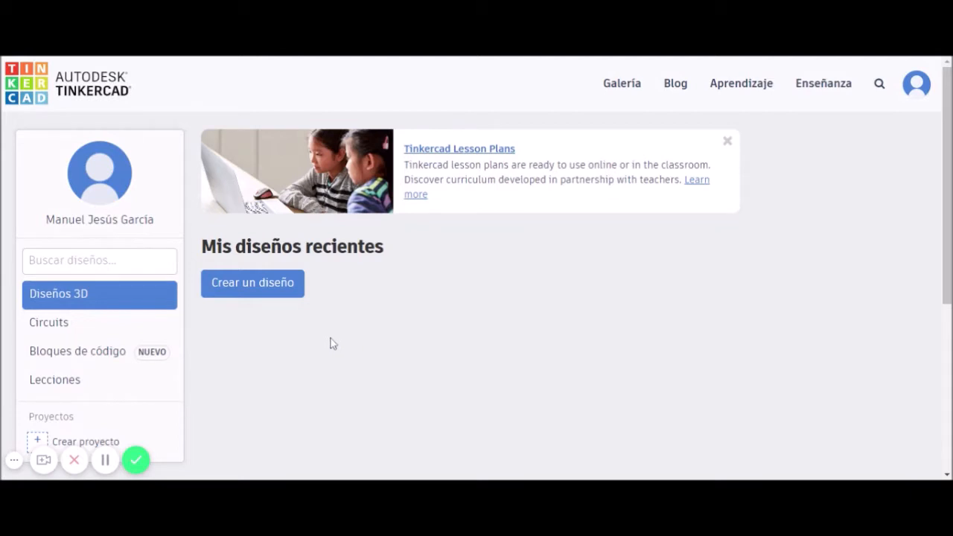
Create a new 3D design and rename it 'diseño vídeo'.
left_click(247, 286)
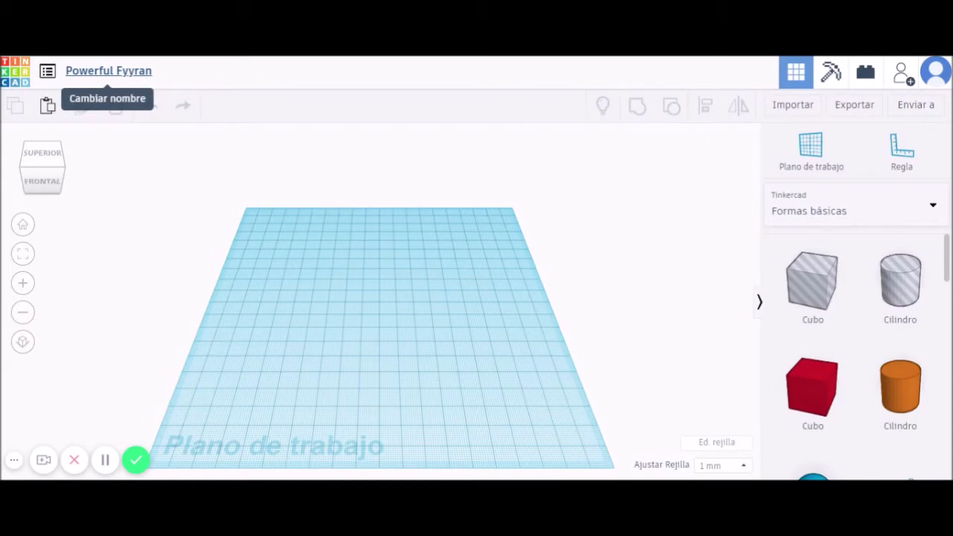
left_click(137, 78)
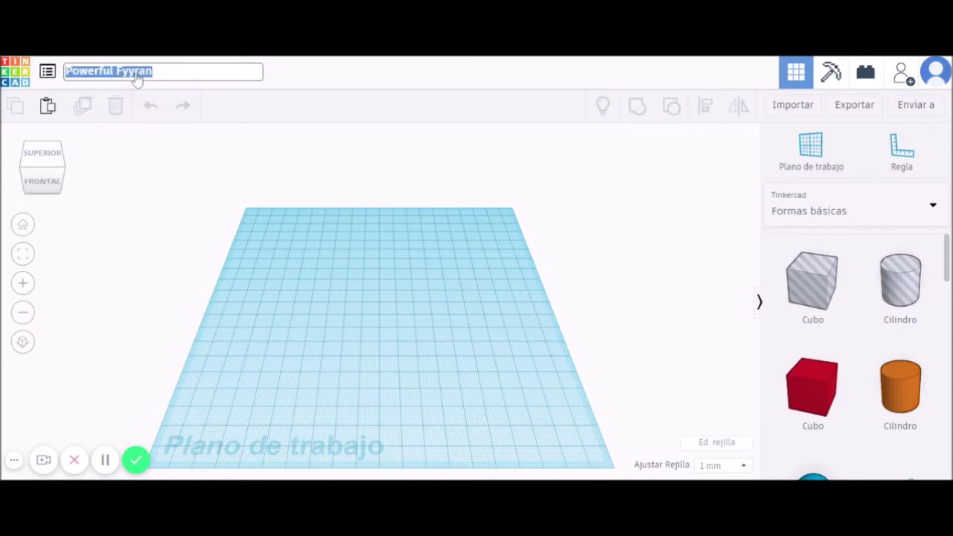
type("di")
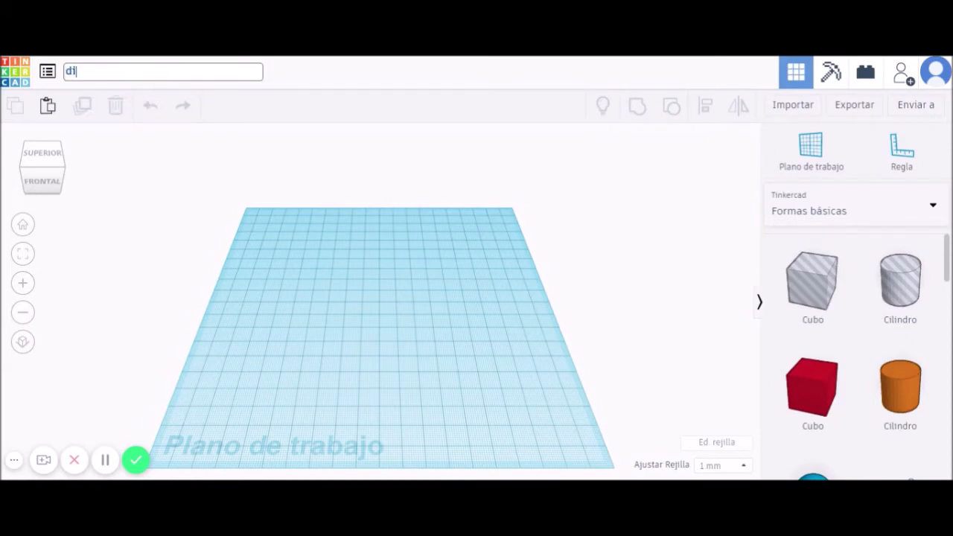
type("seño vídeo")
left_click(388, 88)
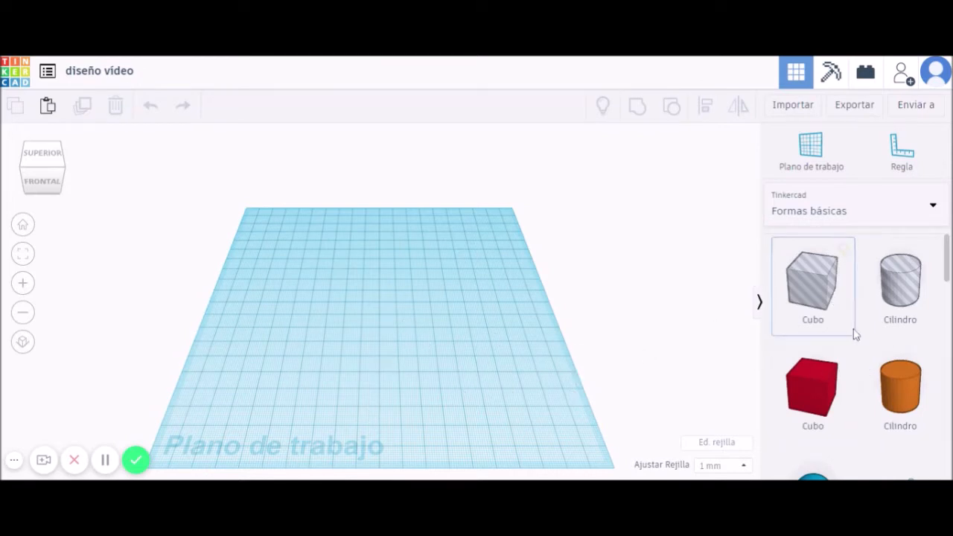
scroll(880, 342, "down", 2)
scroll(880, 342, "up", 2)
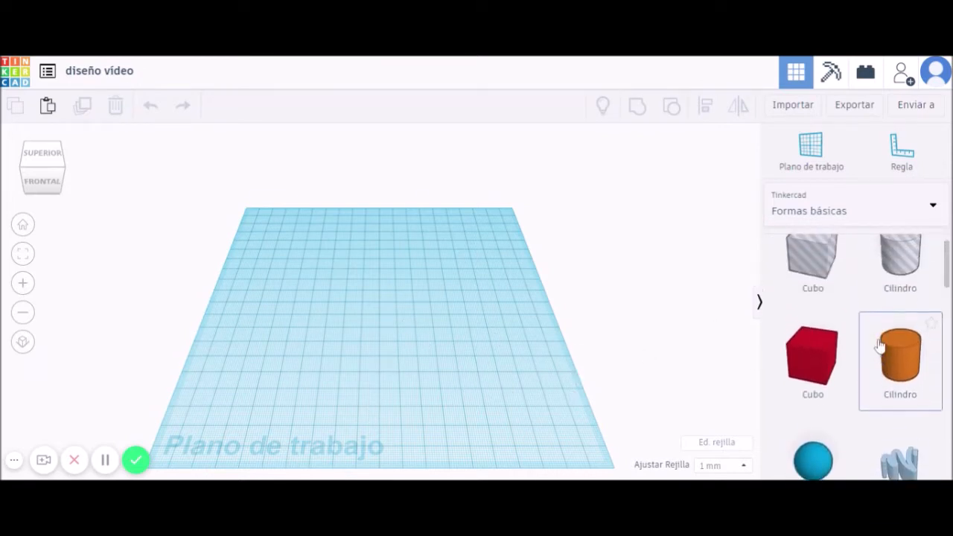
scroll(880, 345, "down", 2)
scroll(880, 345, "down", 4)
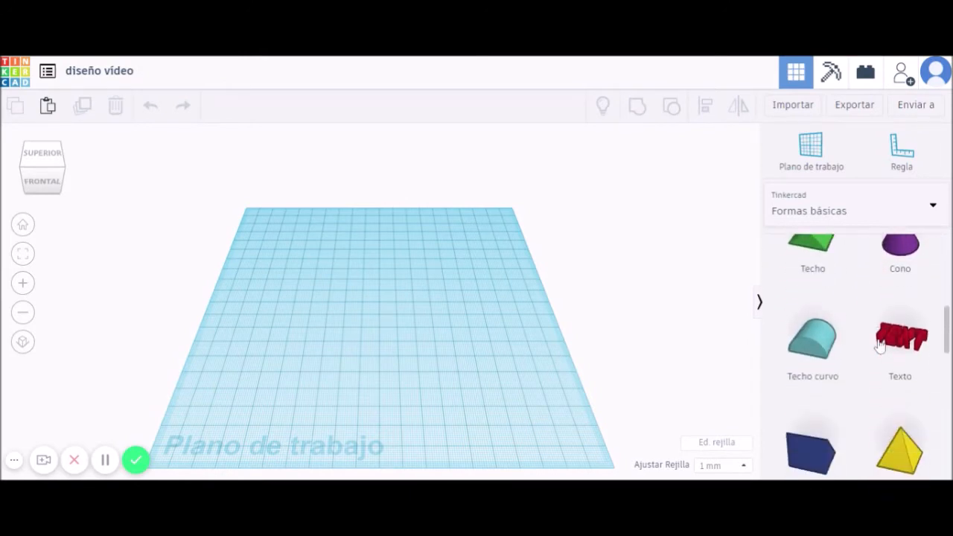
scroll(880, 345, "up", 2)
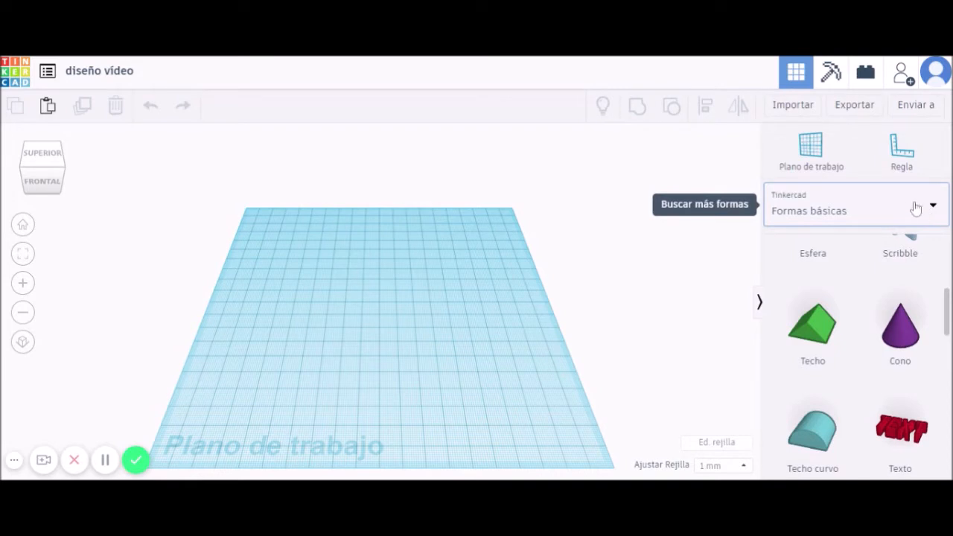
left_click(934, 214)
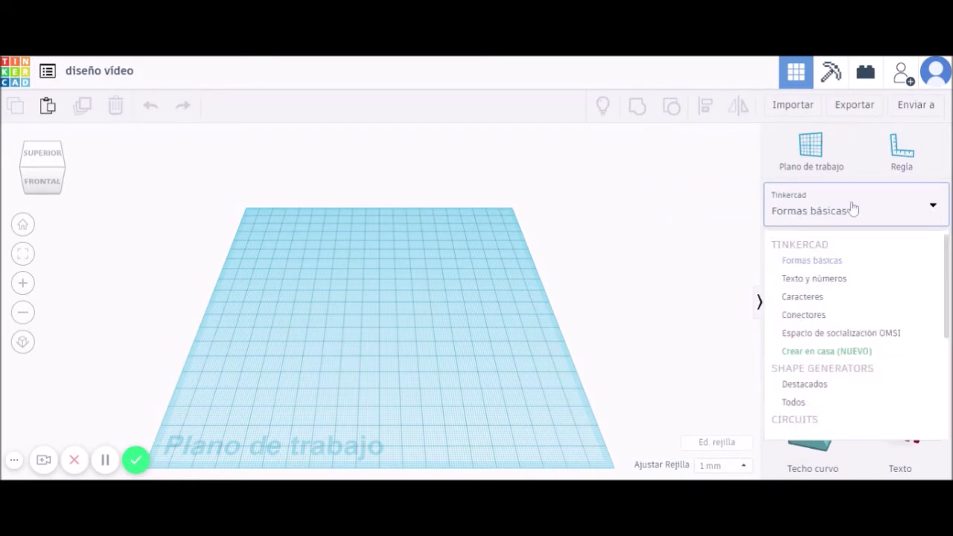
left_click(826, 213)
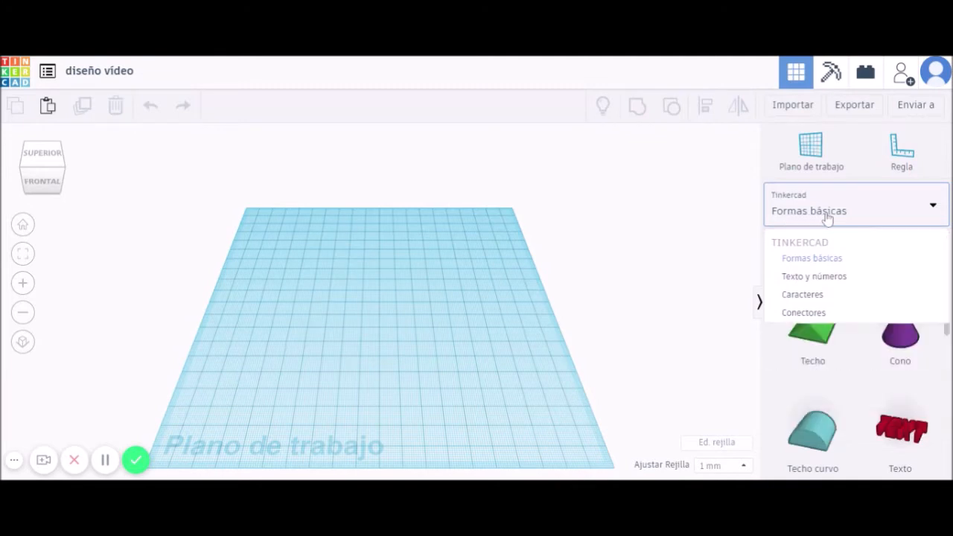
scroll(849, 339, "down", 2)
scroll(849, 340, "down", 5)
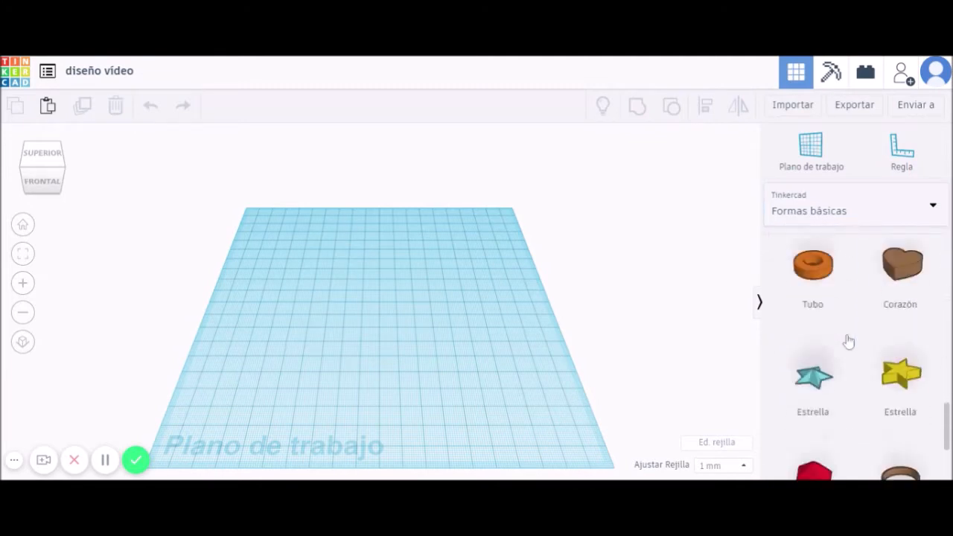
scroll(849, 340, "up", 8)
scroll(849, 340, "up", 3)
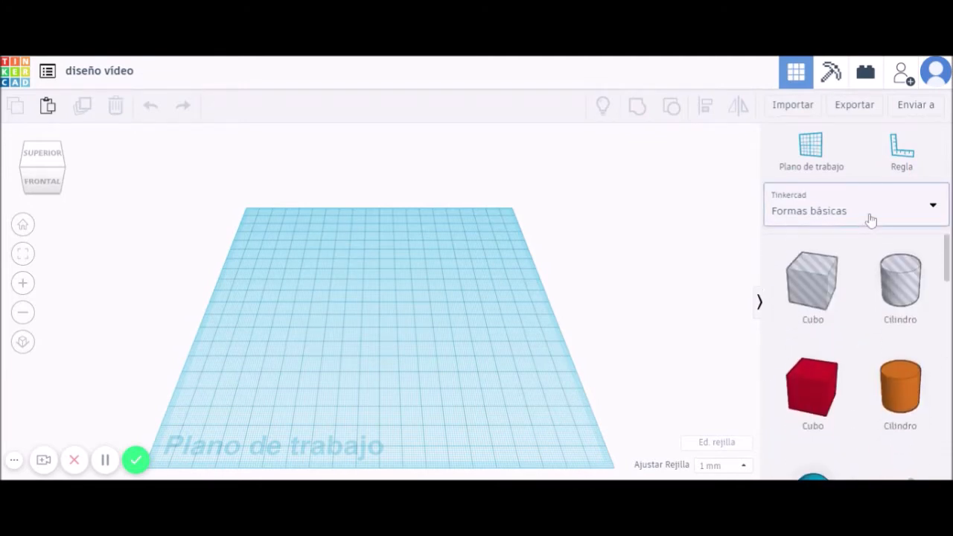
left_click(870, 220)
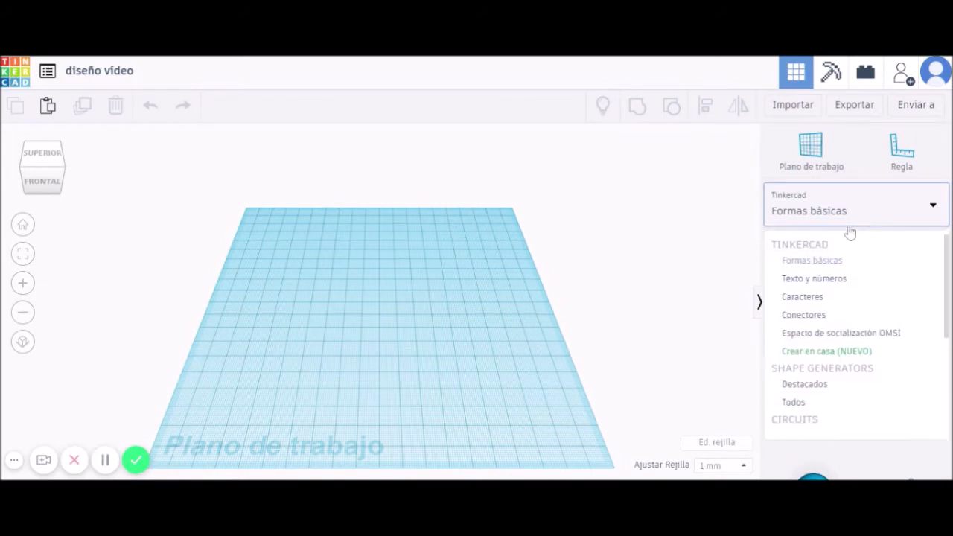
left_click(824, 281)
scroll(833, 295, "down", 6)
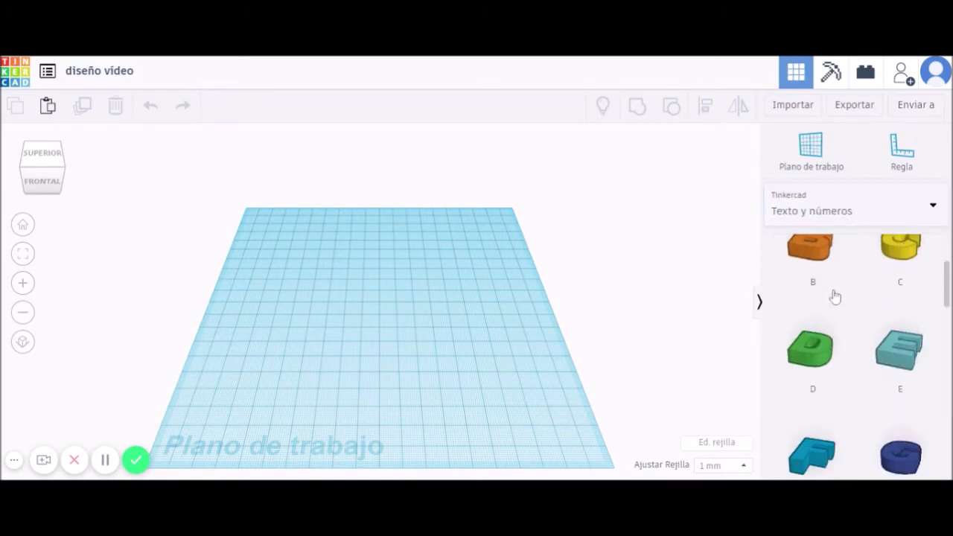
scroll(834, 298, "down", 2)
scroll(834, 298, "up", 2)
left_click(848, 212)
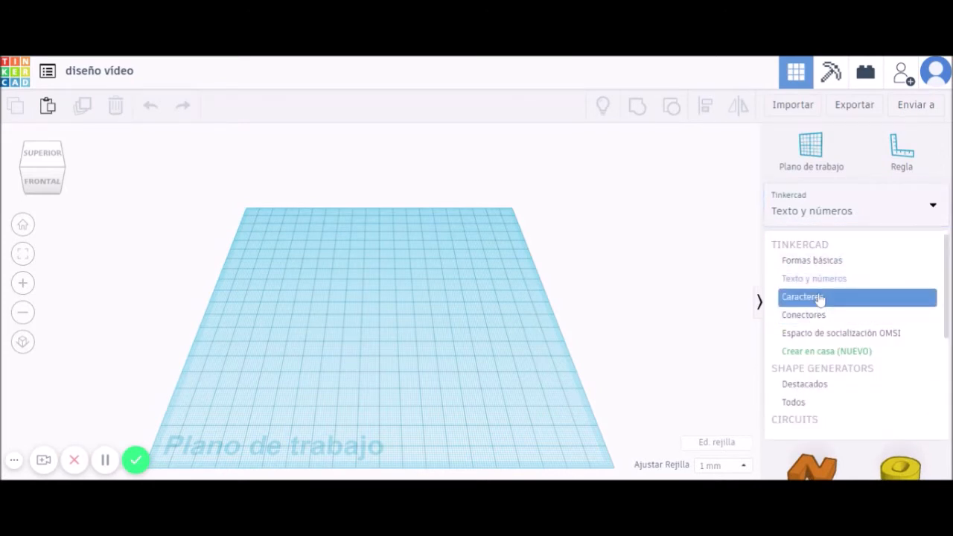
left_click(811, 261)
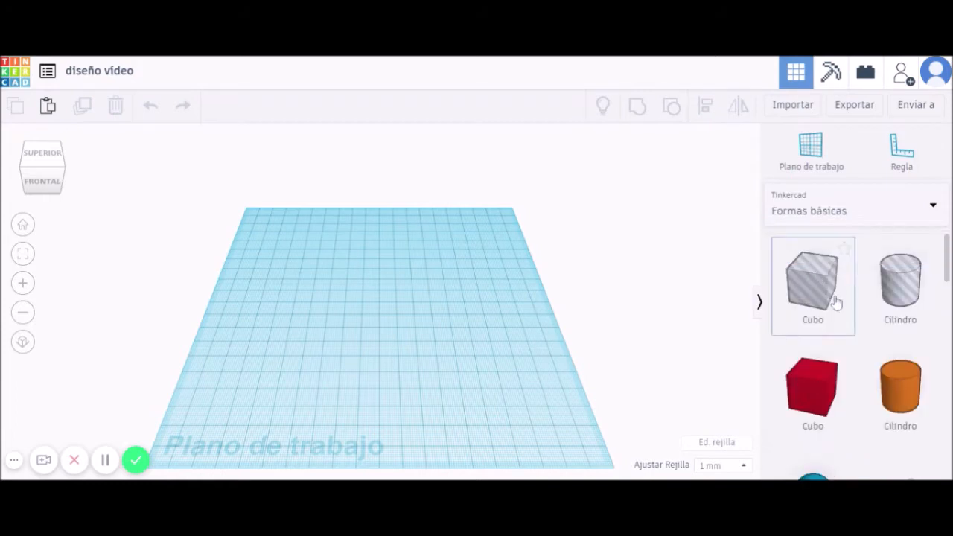
scroll(840, 361, "down", 1)
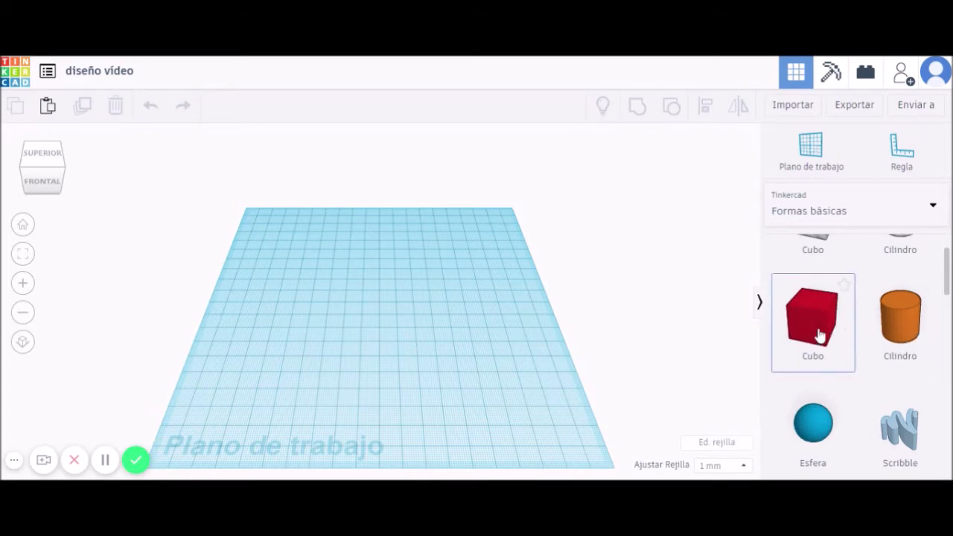
Place a red 20×20×20 cube on the workplane.
left_click_drag(817, 335, 319, 310)
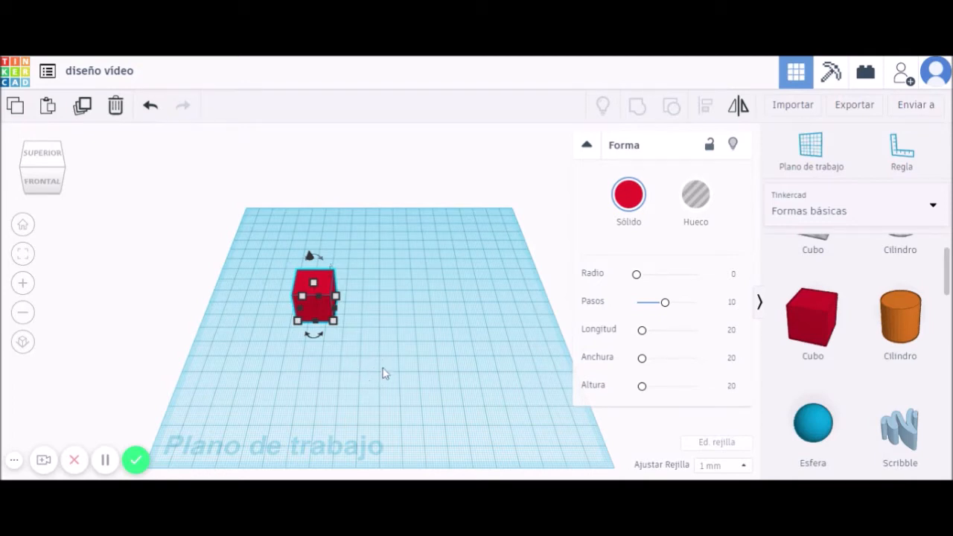
left_click(397, 345)
right_click_drag(398, 342, 126, 304)
Orbit and zoom to inspect the cube from above, below, front and diagonal angles.
right_click_drag(493, 294, 208, 316)
right_click_drag(484, 334, 543, 377)
right_click_drag(408, 340, 474, 334)
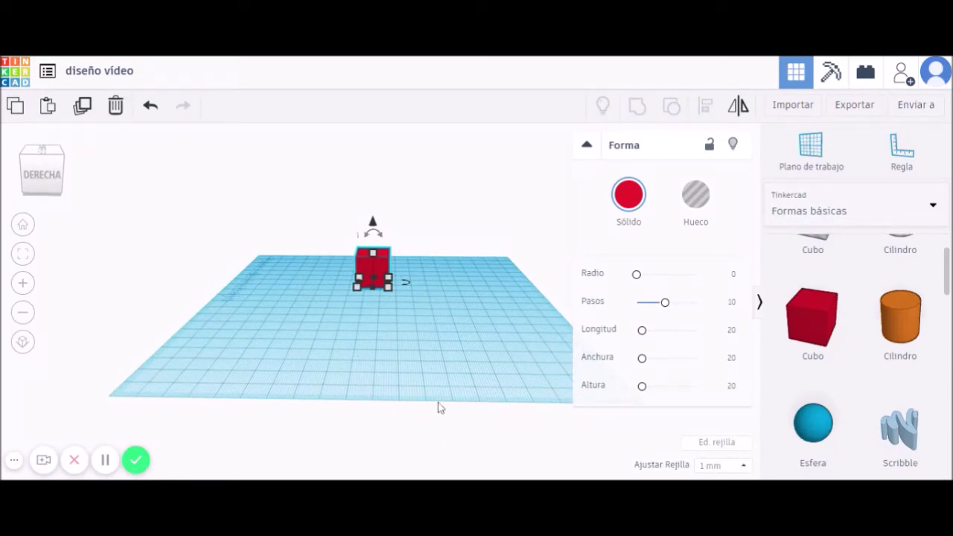
scroll(439, 407, "up", 5)
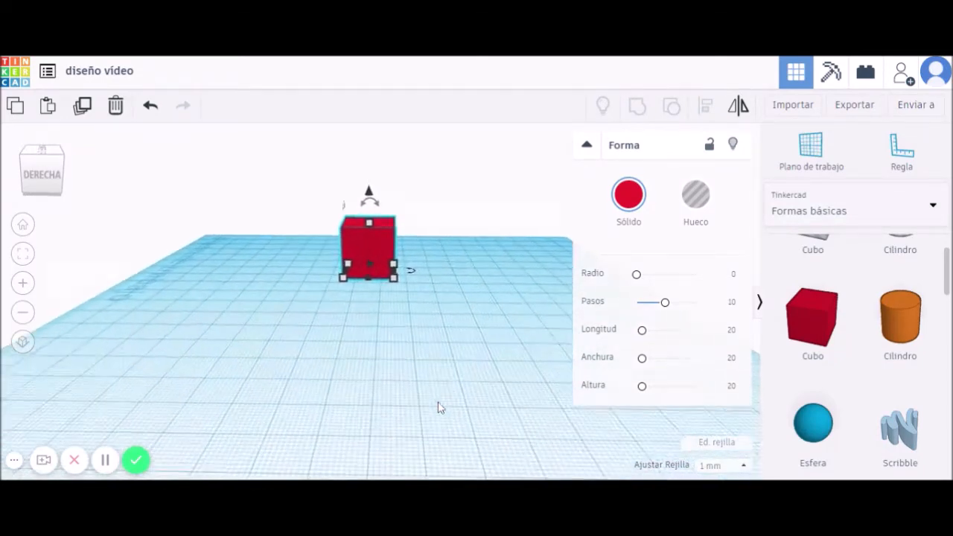
scroll(439, 407, "down", 8)
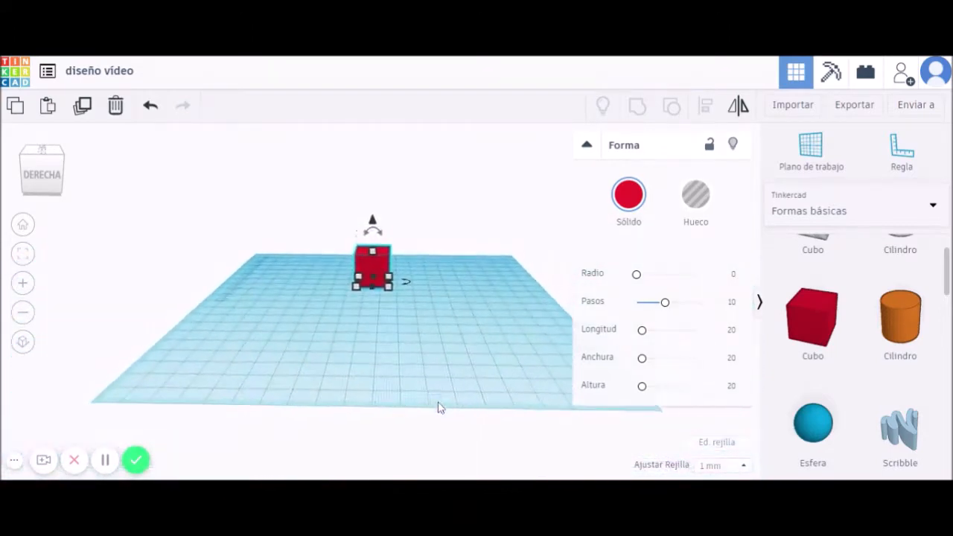
right_click_drag(465, 336, 360, 373)
scroll(358, 374, "up", 5)
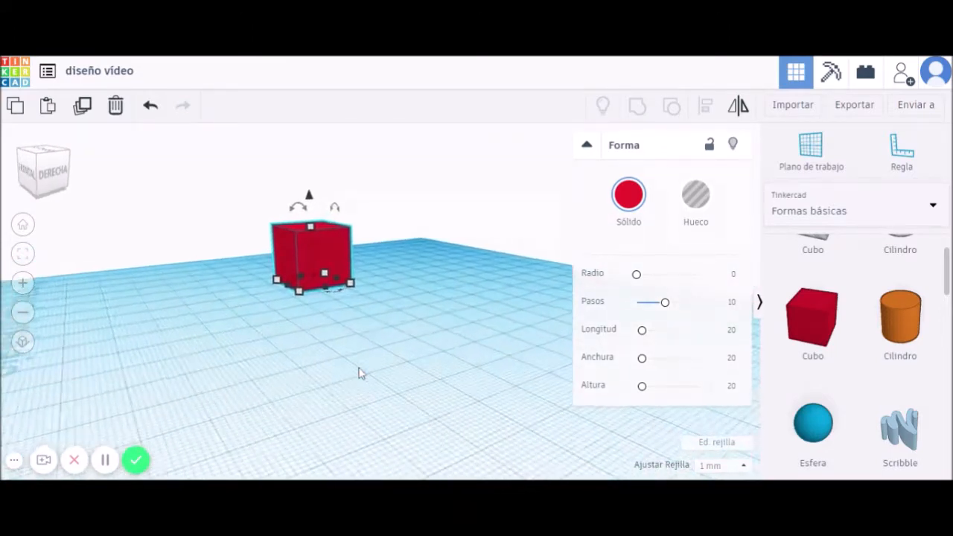
right_click_drag(430, 357, 347, 366)
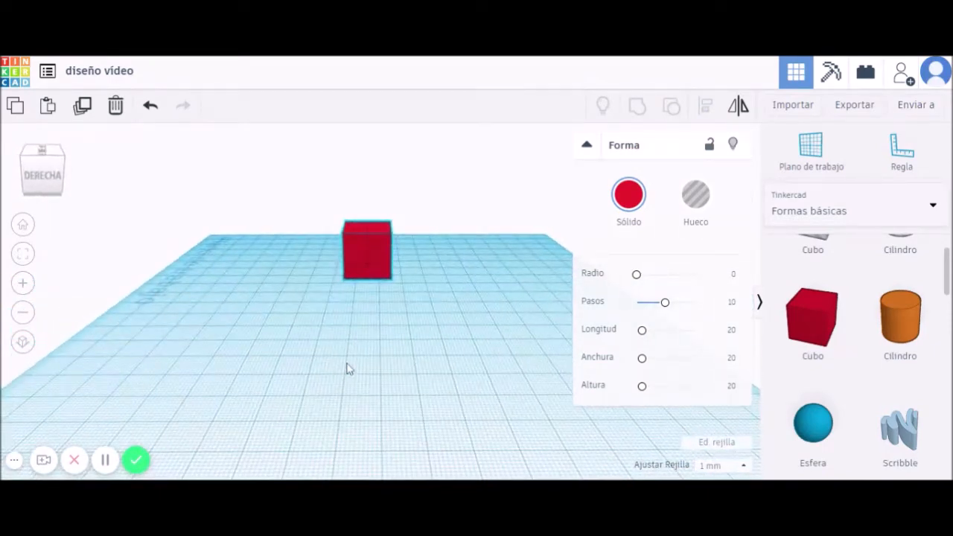
Add an orange cylinder to the workplane beside the red cube.
left_click(419, 380)
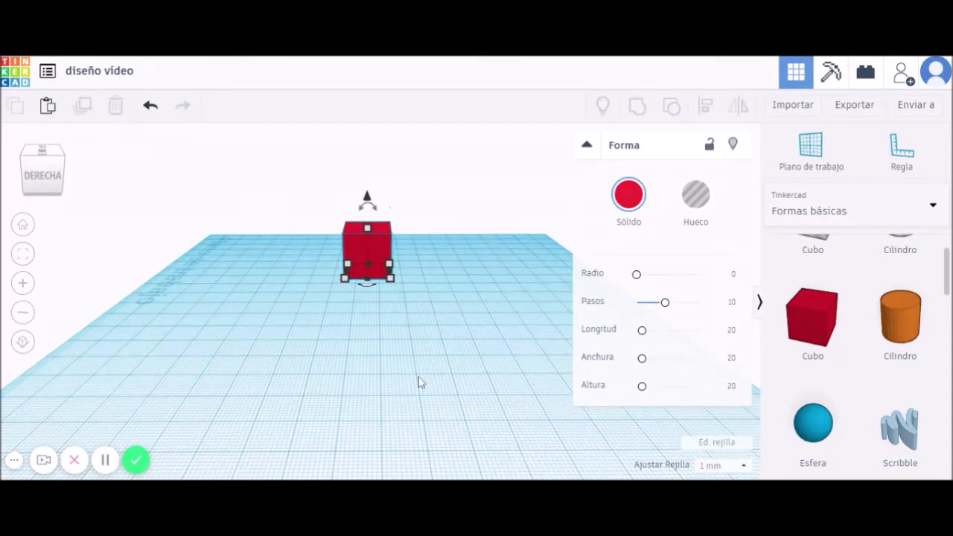
left_click(363, 259)
left_click(402, 328)
left_click_drag(919, 346, 494, 278)
left_click(347, 374)
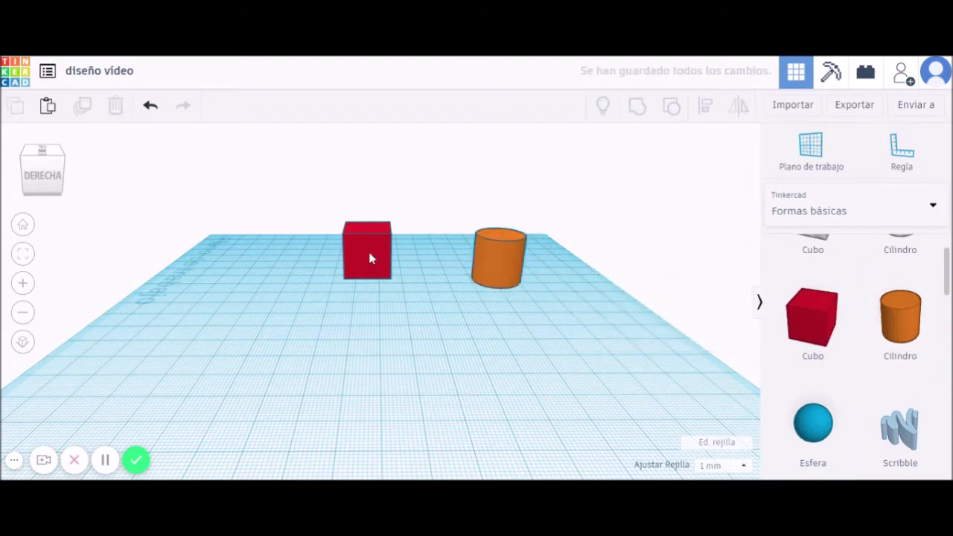
Frame the cube and then the cylinder with F, and collapse the shape properties panel.
left_click(370, 256)
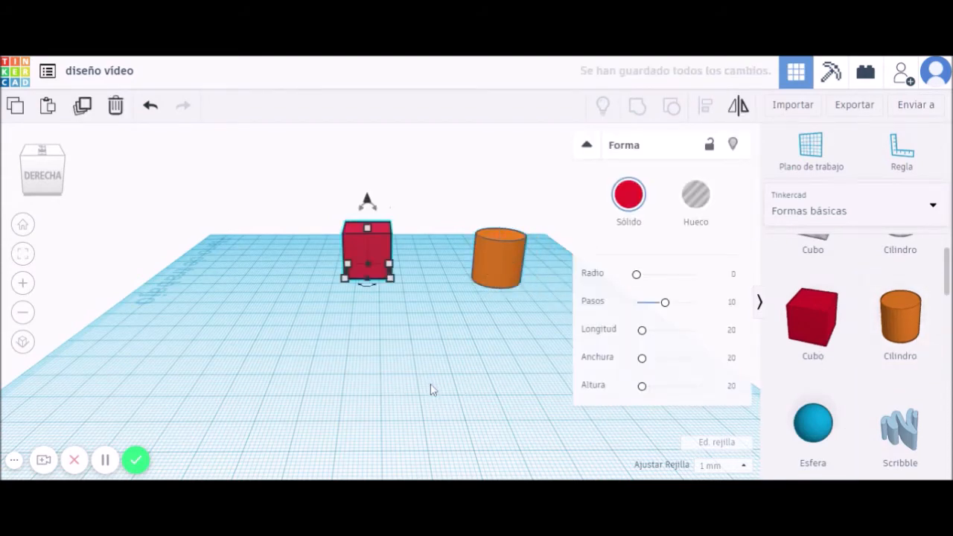
key("f")
scroll(432, 385, "up", 5)
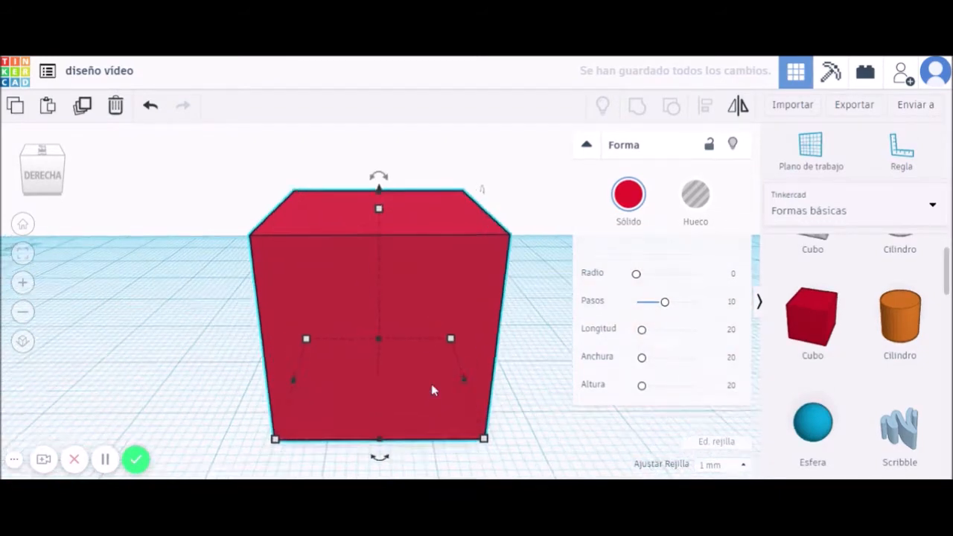
scroll(432, 384, "down", 3)
scroll(432, 386, "down", 8)
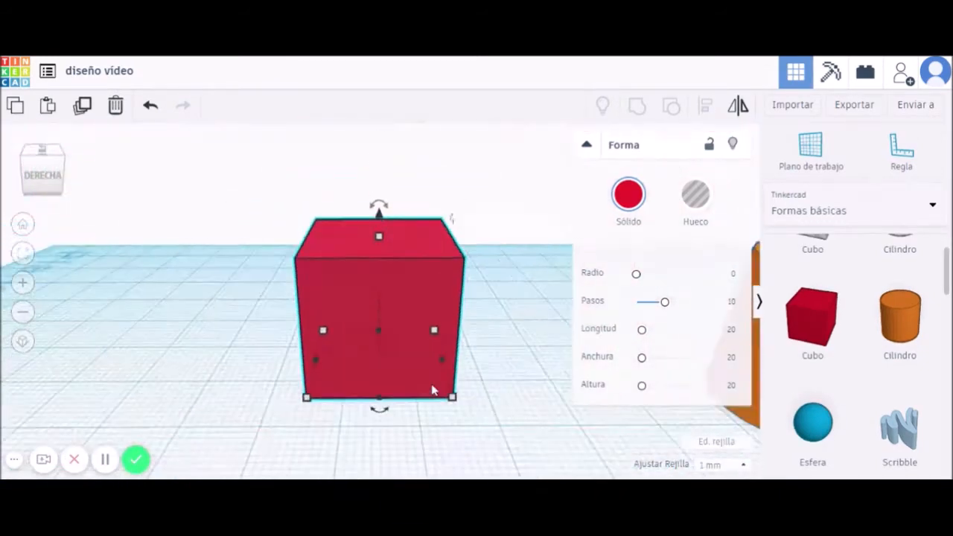
scroll(431, 389, "down", 5)
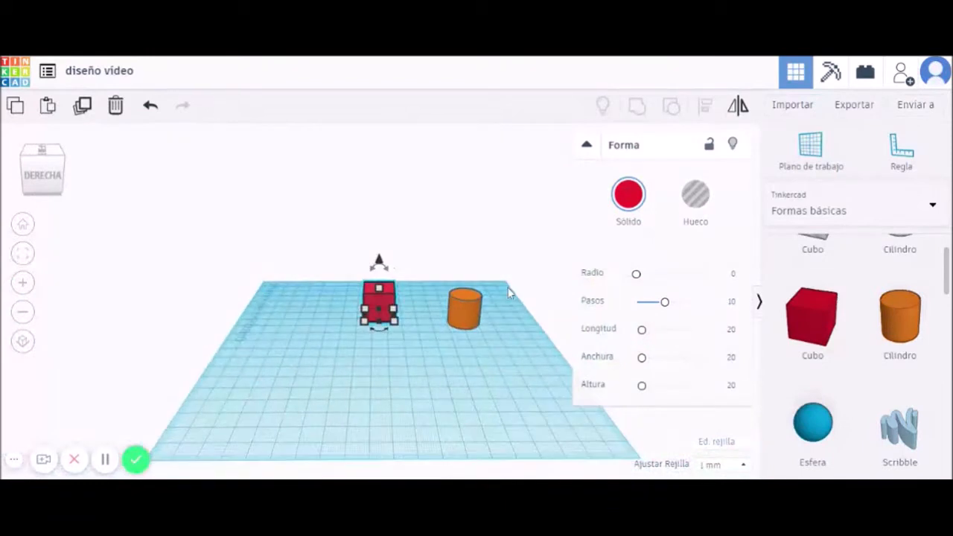
left_click(469, 310)
key("f")
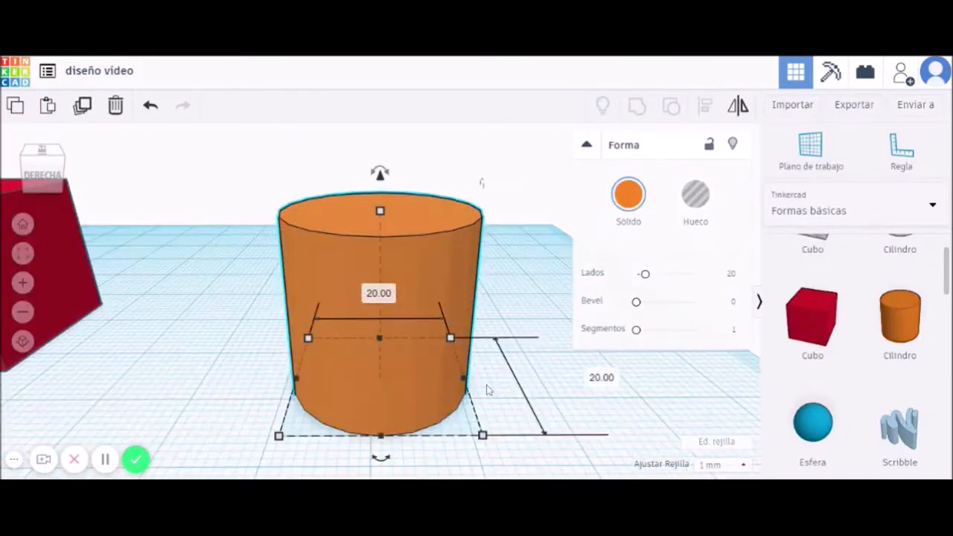
left_click(587, 147)
scroll(166, 348, "down", 3)
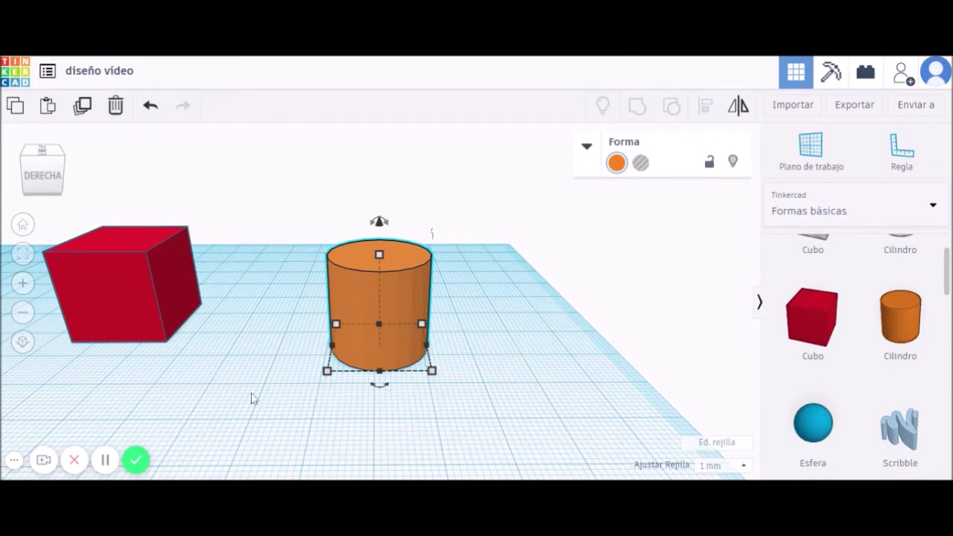
Orbit and zoom out to see both shapes, then drag the cylinder in front of the cube.
left_click(294, 392)
right_click_drag(294, 392, 874, 272)
right_click_drag(164, 277, 704, 315)
right_click_drag(634, 345, 87, 323)
right_click_drag(601, 360, 567, 374)
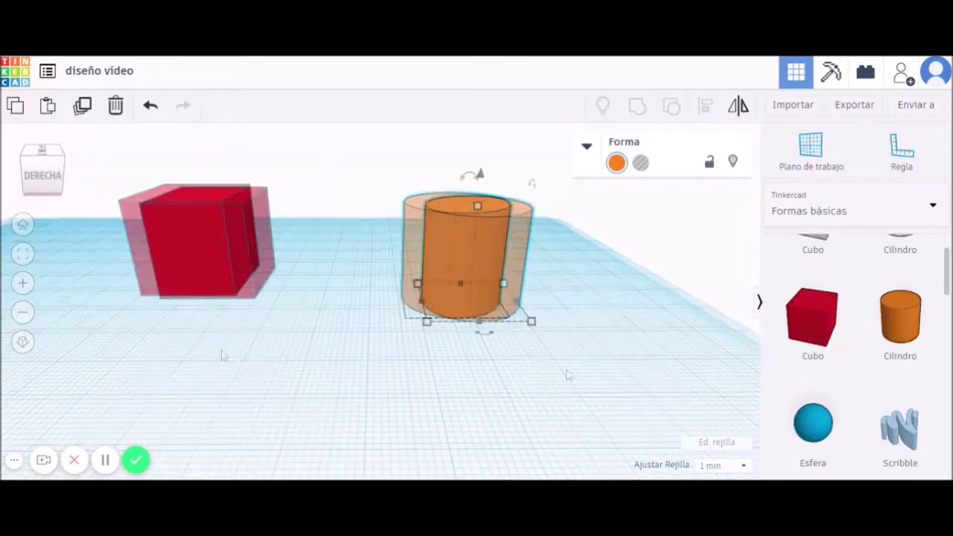
scroll(222, 355, "down", 3)
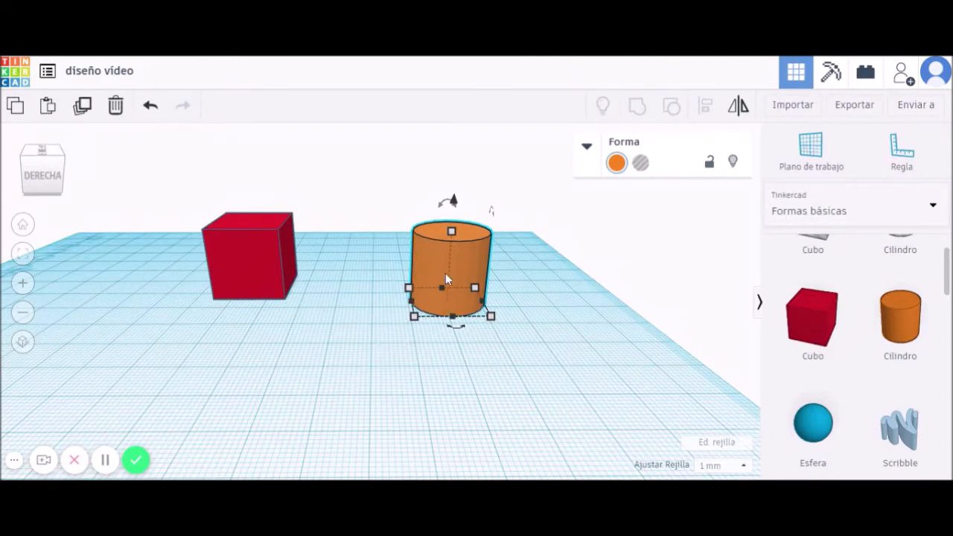
left_click_drag(451, 266, 484, 268)
Drag the red cube toward the front left of the cylinder.
left_click_drag(253, 260, 144, 273)
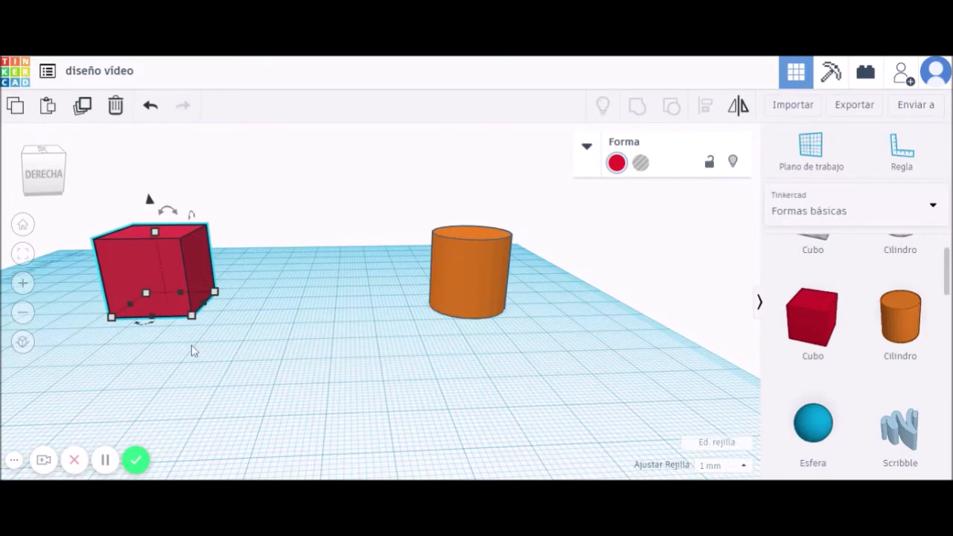
scroll(191, 351, "up", 3)
middle_click_drag(67, 352, 366, 375)
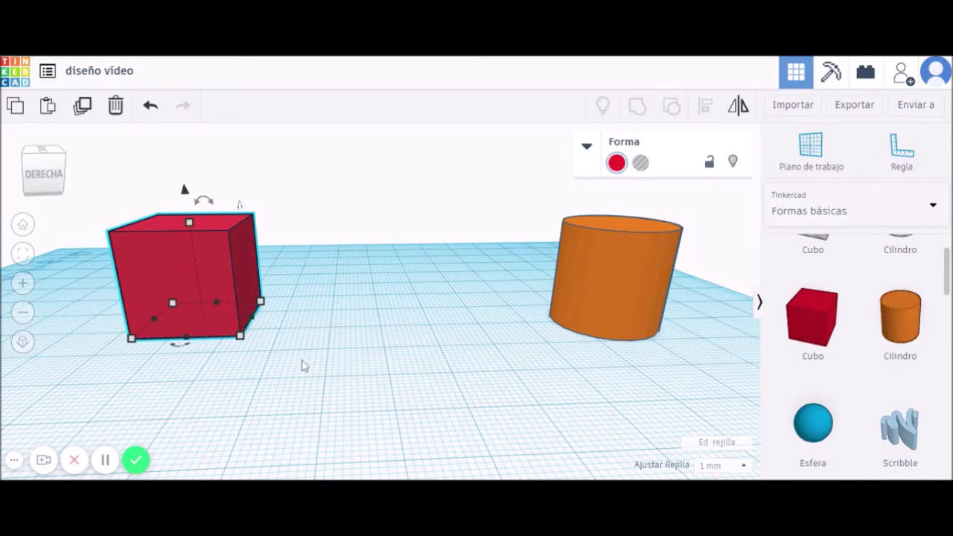
Nudge the cube into place with the arrow keys, then lift it about 10 mm.
key("Right")
key("Right")
key("Right")
key("Right")
key("Right")
key("Right")
key("Right")
key("Right")
key("Right")
key("Right")
key("Right")
key("Right")
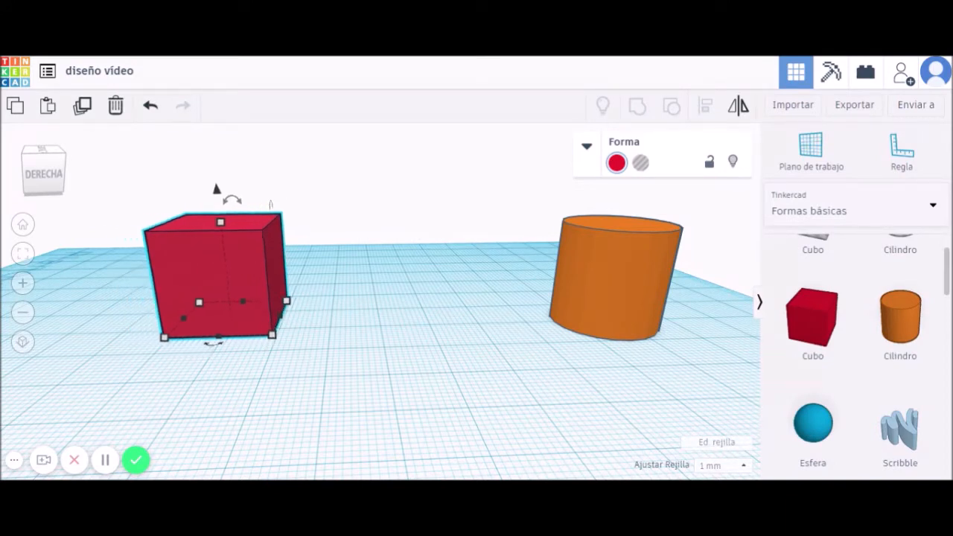
key("Right")
key("Up")
key("Up")
key("Up")
key("Up")
key("Up")
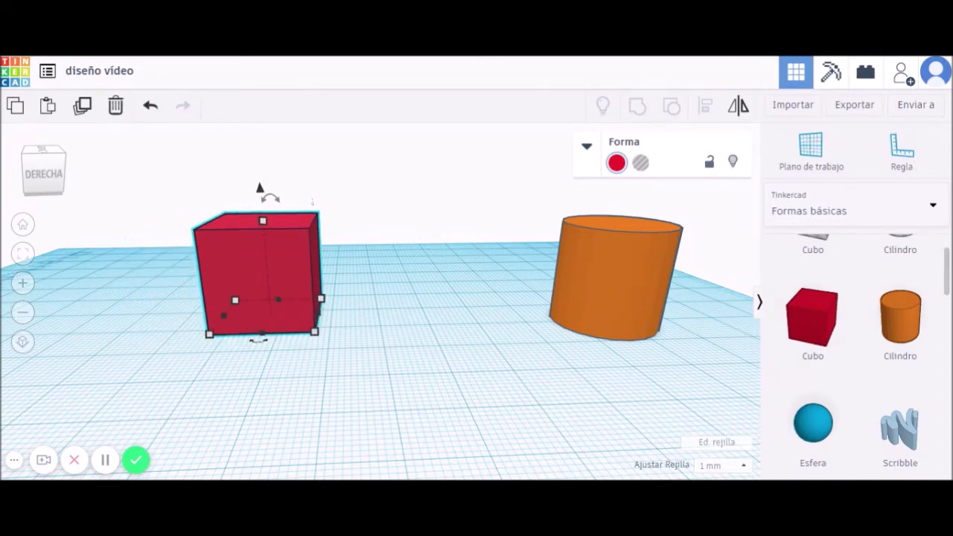
key("Down")
key("Down")
key("Down")
key("Down")
key("Down")
key("Down")
key("Down")
key("Down")
key("Down")
key("Down")
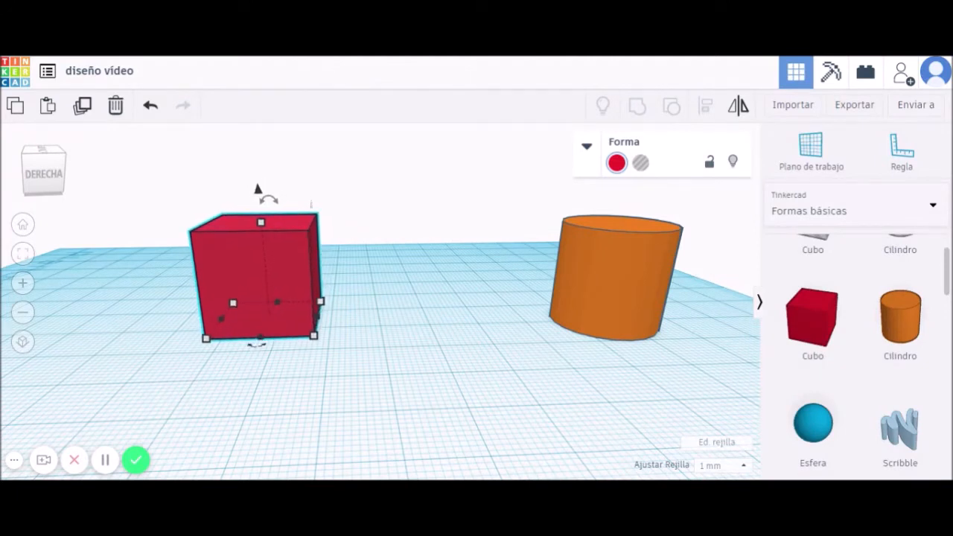
key("Up")
key("Up")
key("Up")
key("Up")
key("Up")
key("Right")
key("Right")
key("Right")
key("Right")
key("Right")
key("Right")
key("Right")
key("Right")
key("Right")
key("Left")
key("Left")
key("Left")
key("Left")
key("Left")
key("Left")
key("Left")
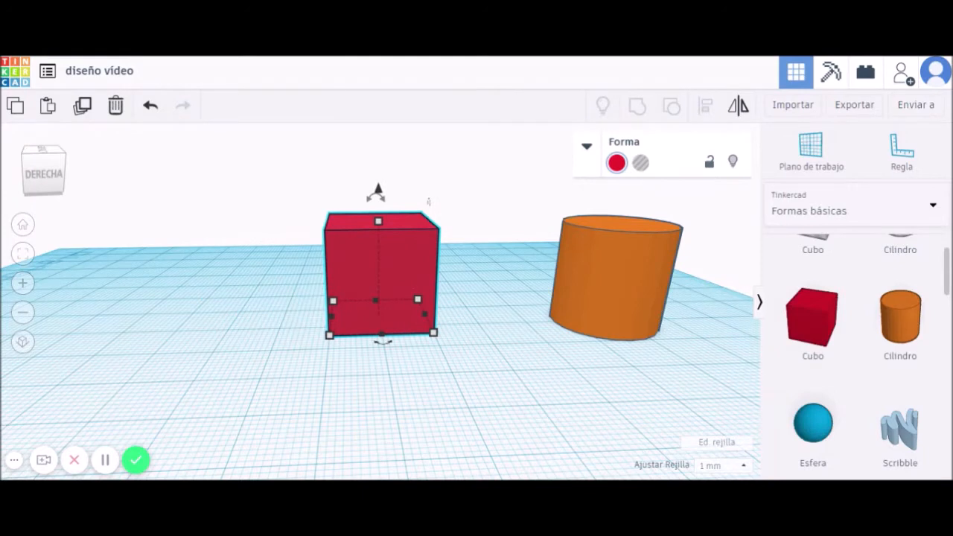
key("Left")
key("Up")
key("Up")
key("Up")
key("Up")
key("Up")
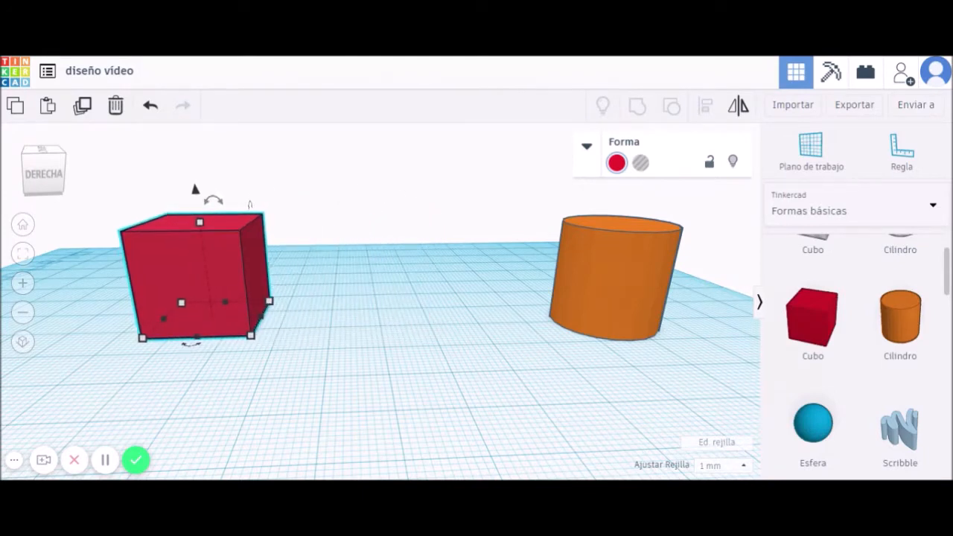
key("Down")
key("Down")
key("Down")
key("Down")
key("Down")
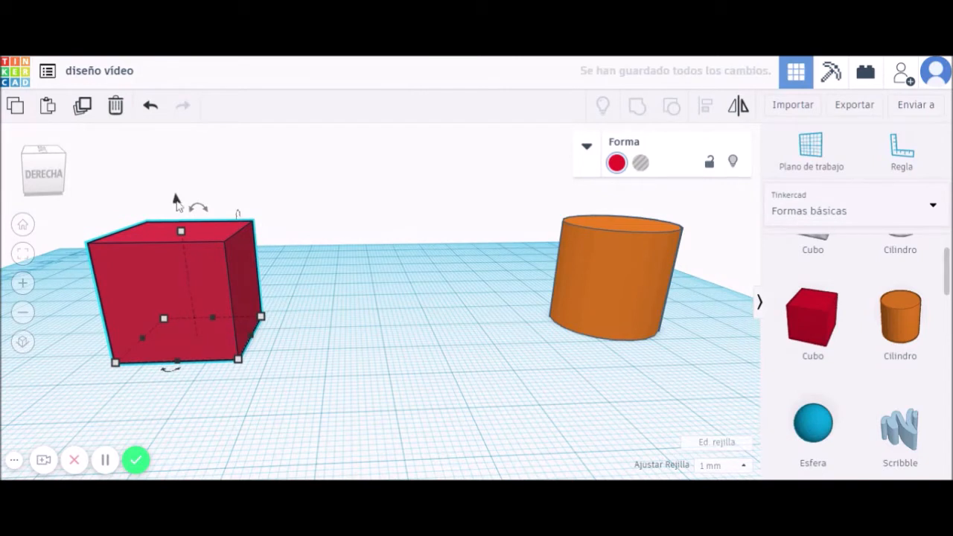
left_click_drag(176, 201, 175, 133)
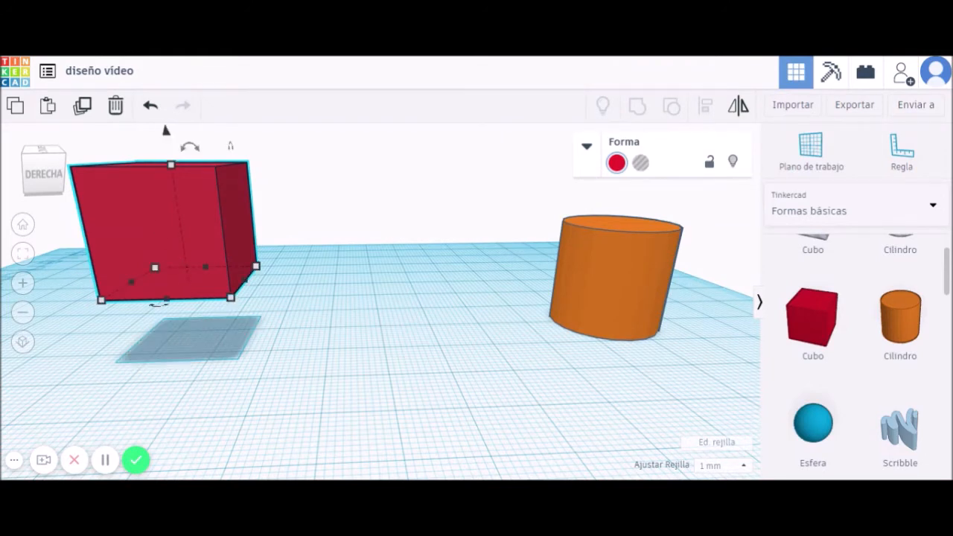
Raise the cube to 9 then 8 mm, then set its elevation to 0.
key("d")
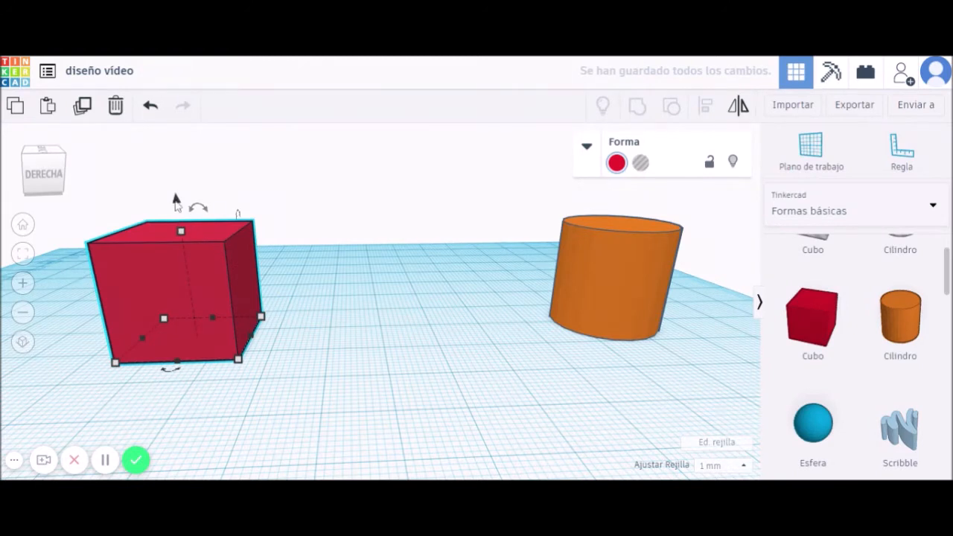
left_click_drag(175, 201, 169, 145)
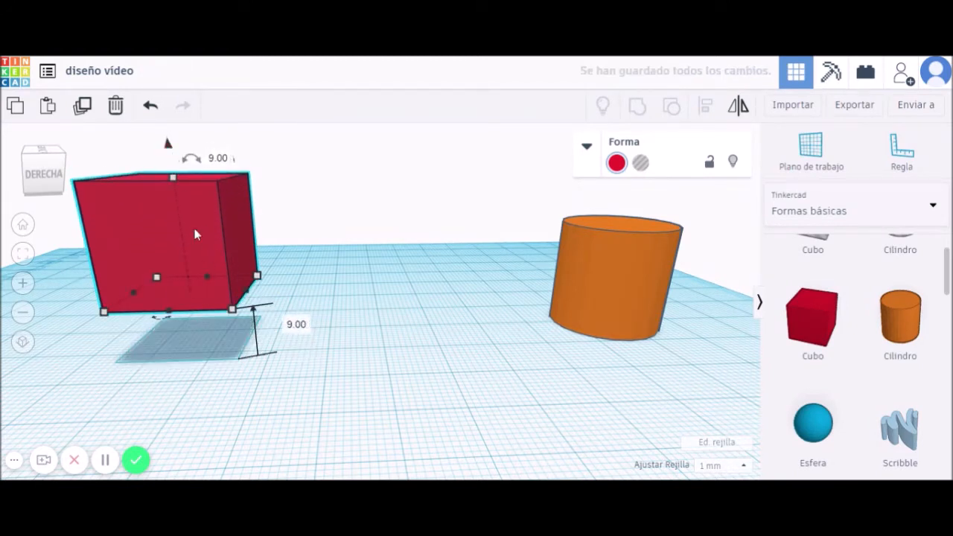
left_click_drag(169, 146, 173, 164)
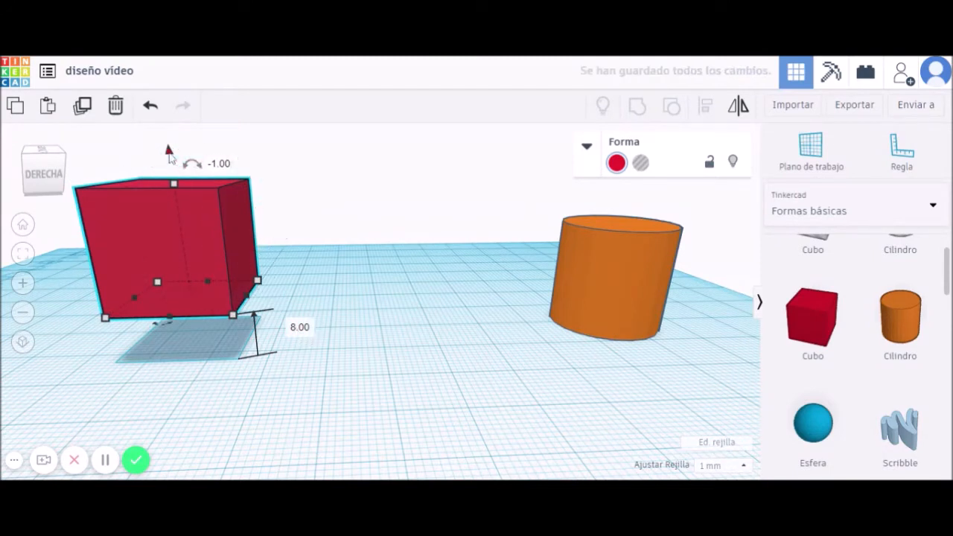
left_click(299, 328)
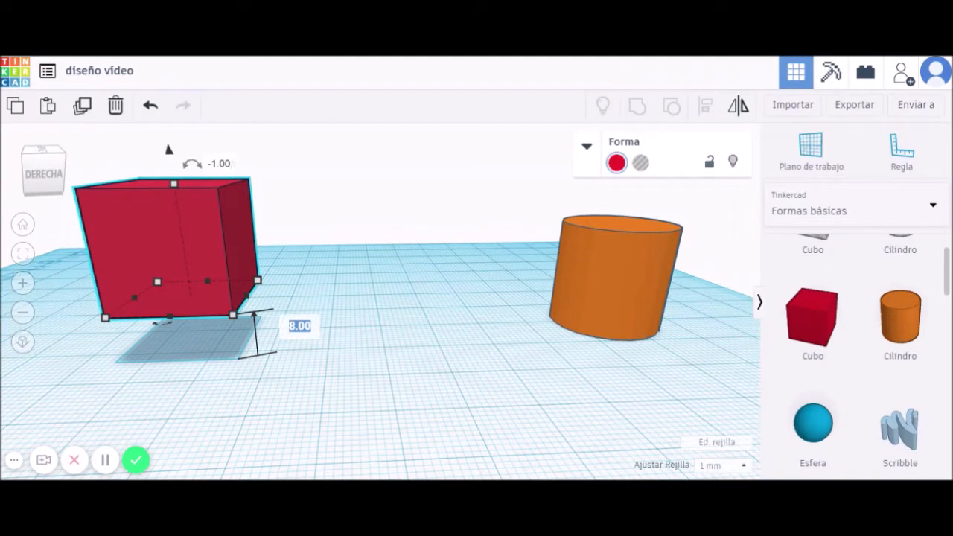
type("0")
key("Return")
Raise the cube again, set elevation to 3 mm, then drop it onto the workplane with D.
left_click_drag(175, 207, 169, 147)
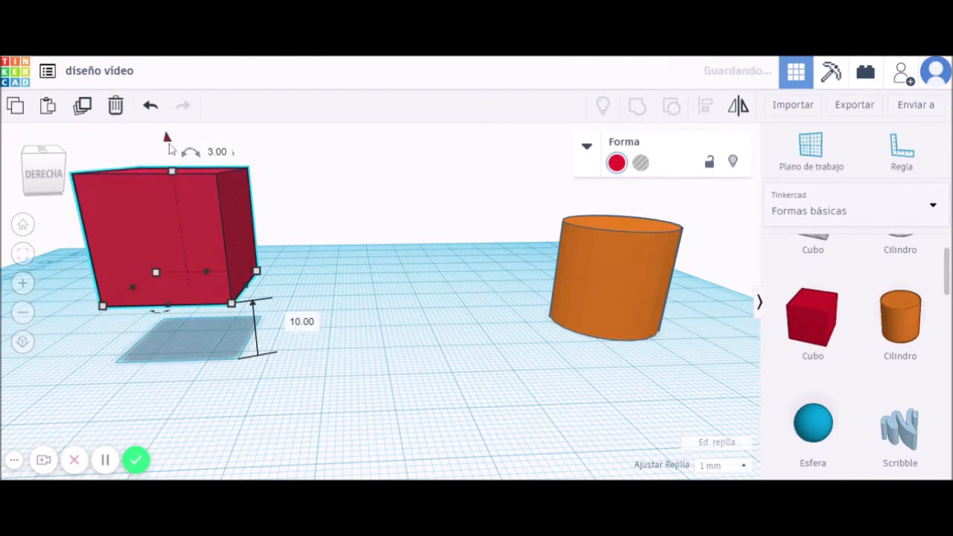
left_click(301, 321)
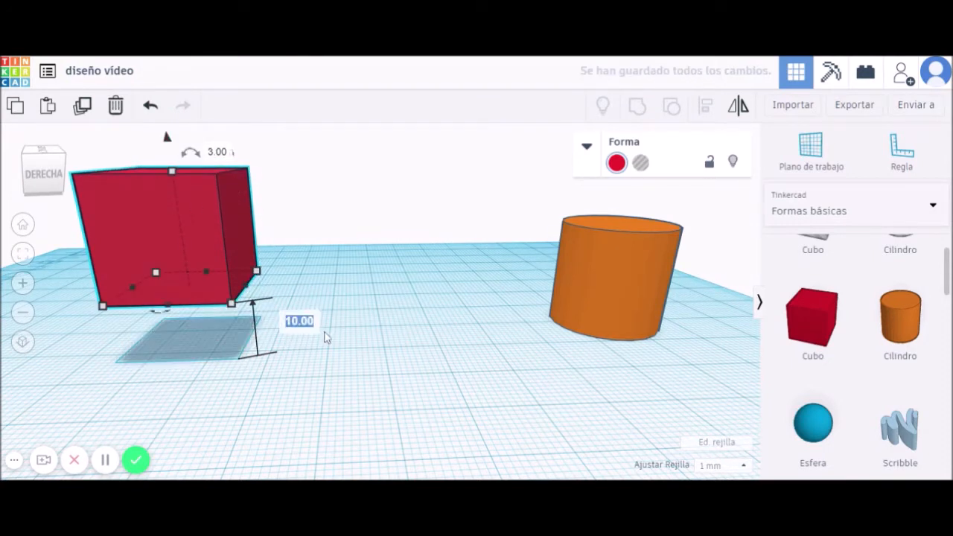
type("3")
key("Return")
right_click_drag(332, 332, 335, 313)
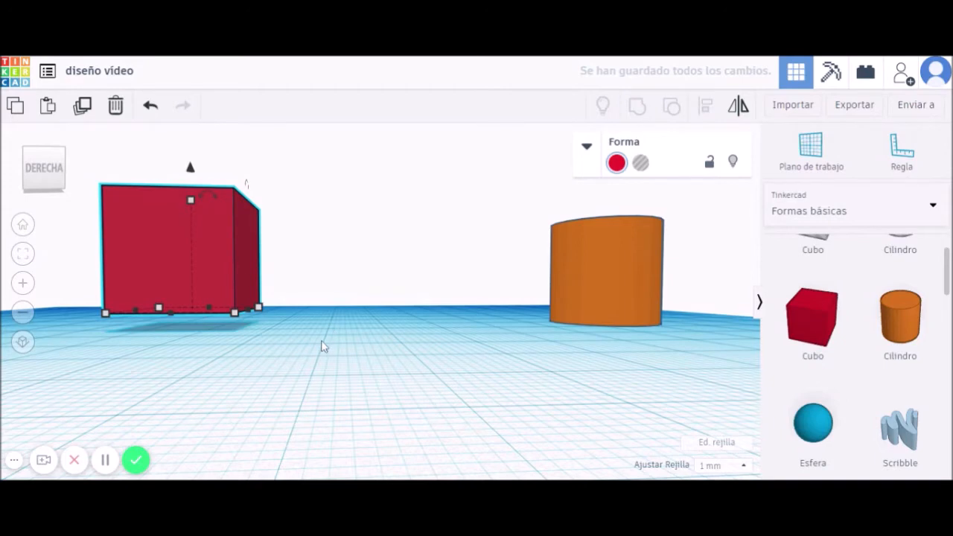
key("d")
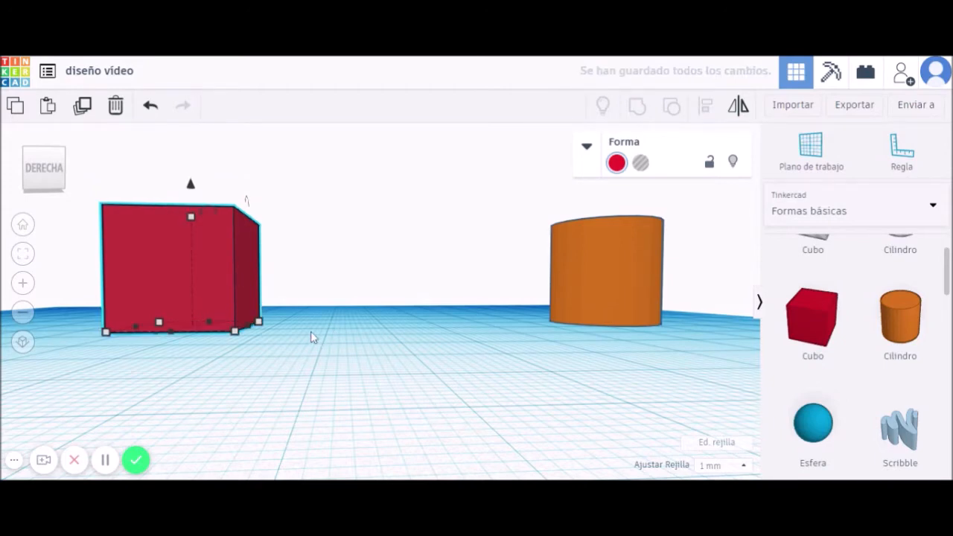
mouse_move(311, 338)
right_mouse_down()
mouse_move(310, 355)
mouse_move(320, 355)
mouse_move(304, 355)
right_mouse_up()
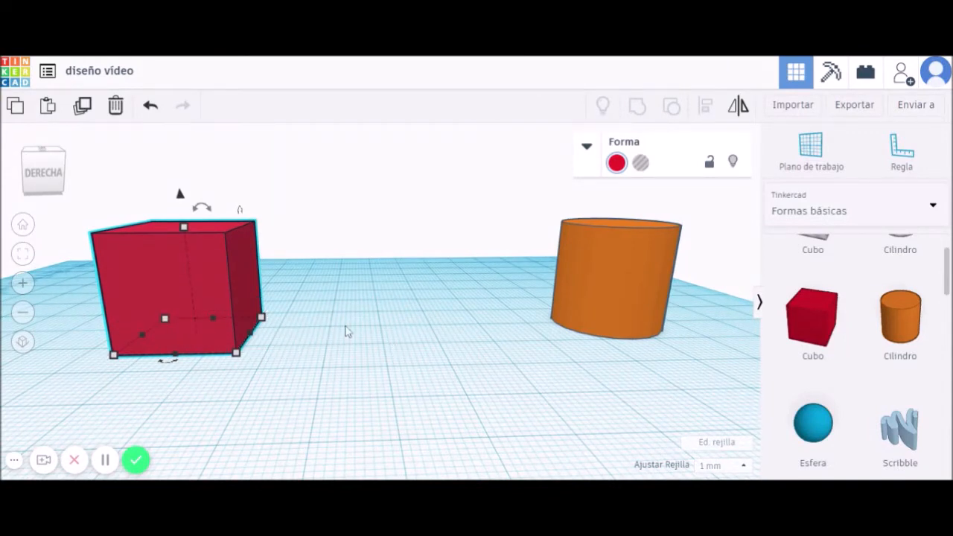
Shift the red cube right and the orange cylinder left toward it.
scroll(179, 365, "up", 5)
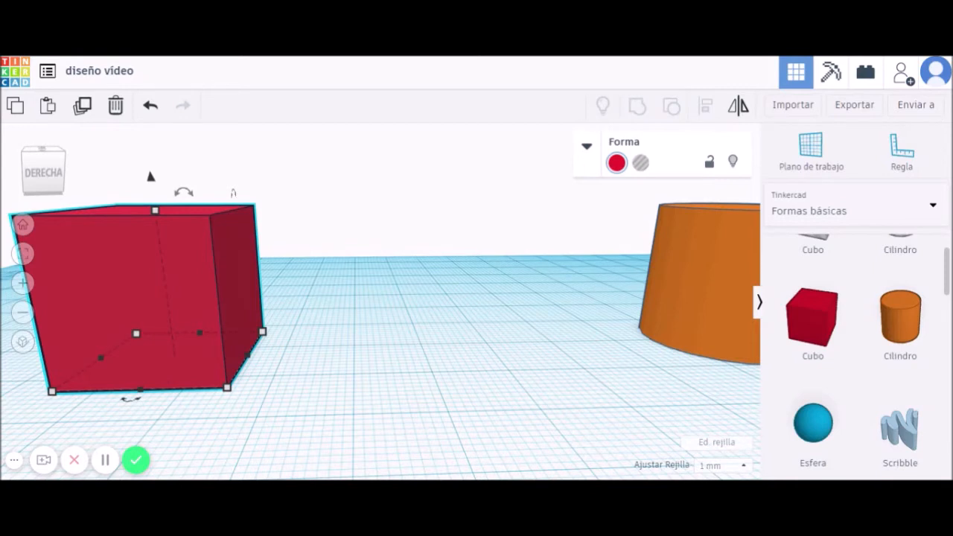
left_click_drag(155, 364, 191, 361)
scroll(449, 387, "down", 2)
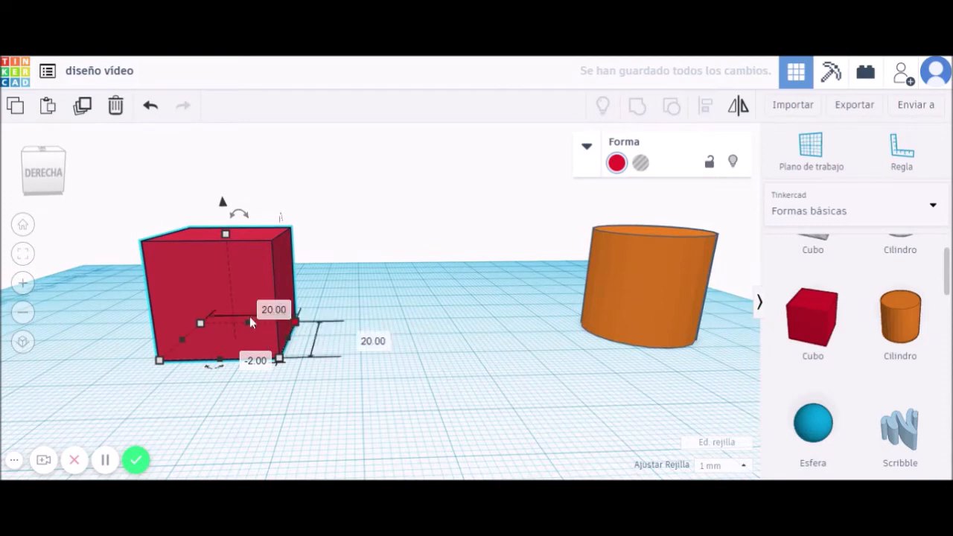
left_click_drag(658, 300, 533, 291)
Select the cube and orbit to view the scene from the right side.
left_click(222, 305)
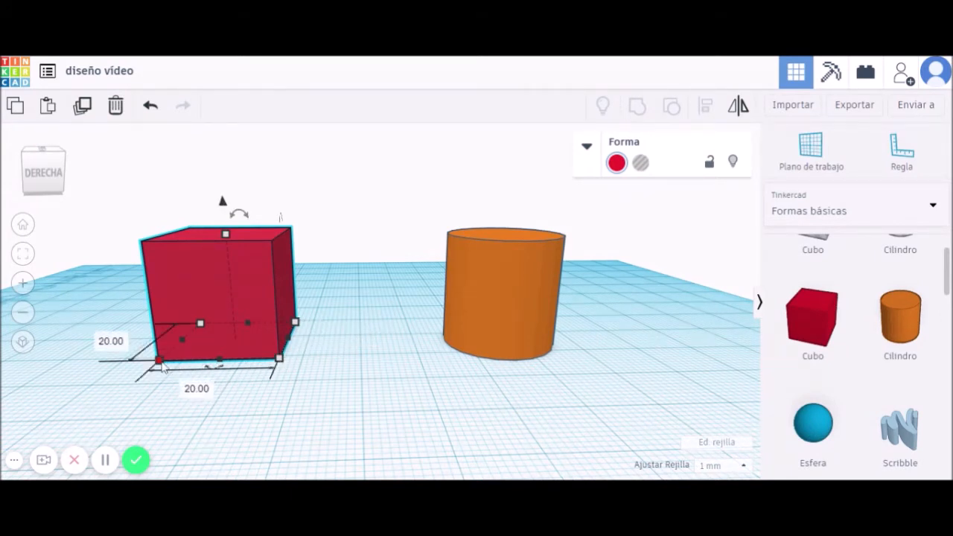
right_click_drag(162, 372, 210, 406)
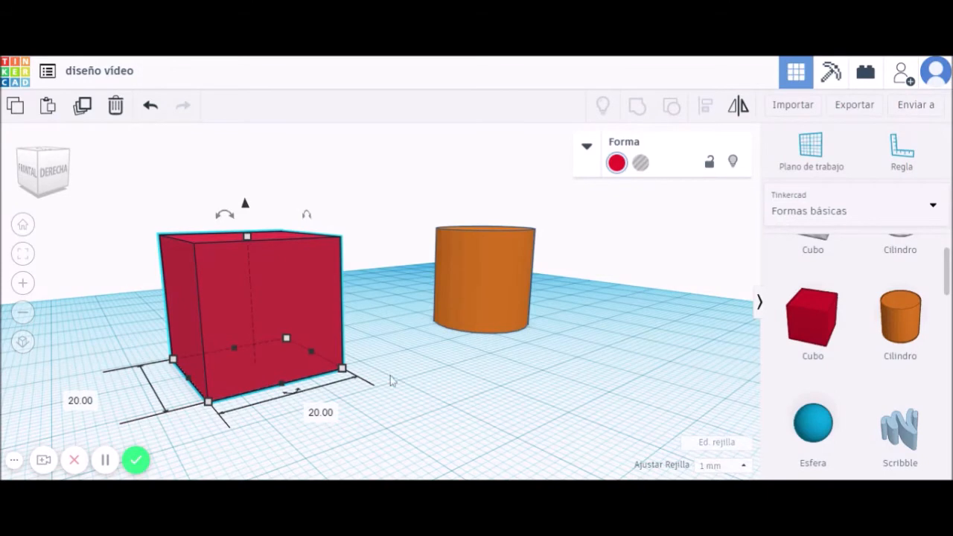
right_click_drag(404, 387, 333, 400)
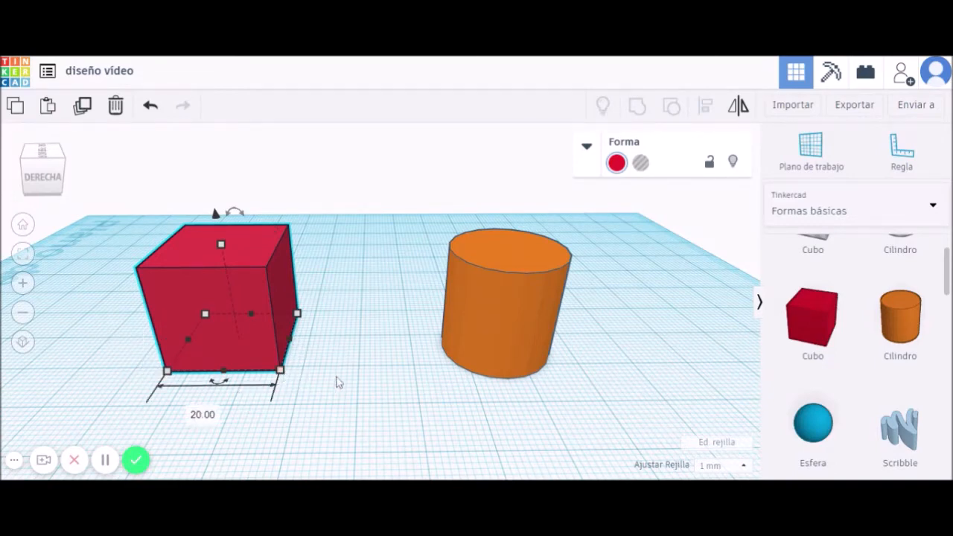
Stretch the red cube into a long 13 × 37 mm box.
right_click_drag(337, 382, 334, 365)
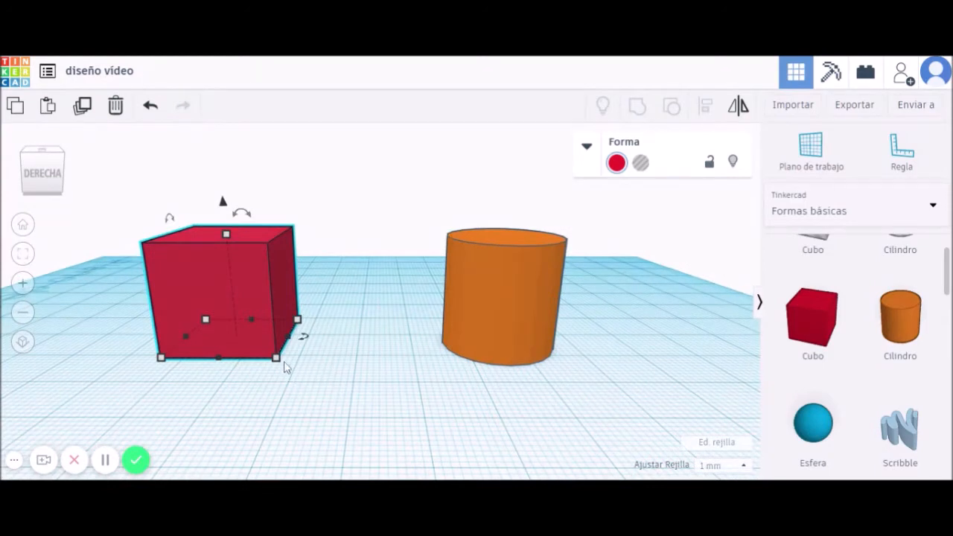
left_click_drag(278, 363, 279, 408)
left_click_drag(279, 379, 203, 415)
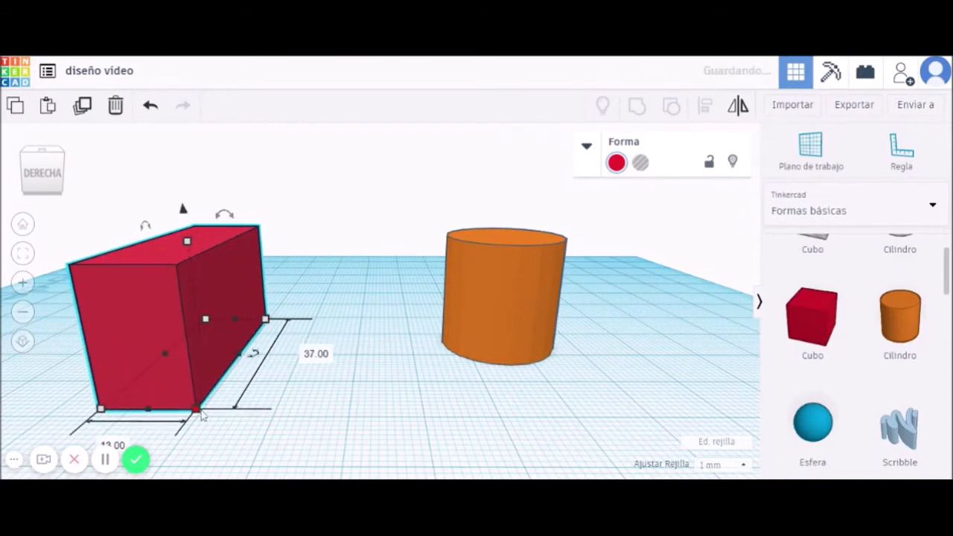
Select the orange cylinder and widen its footprint with a corner handle.
left_click(506, 327)
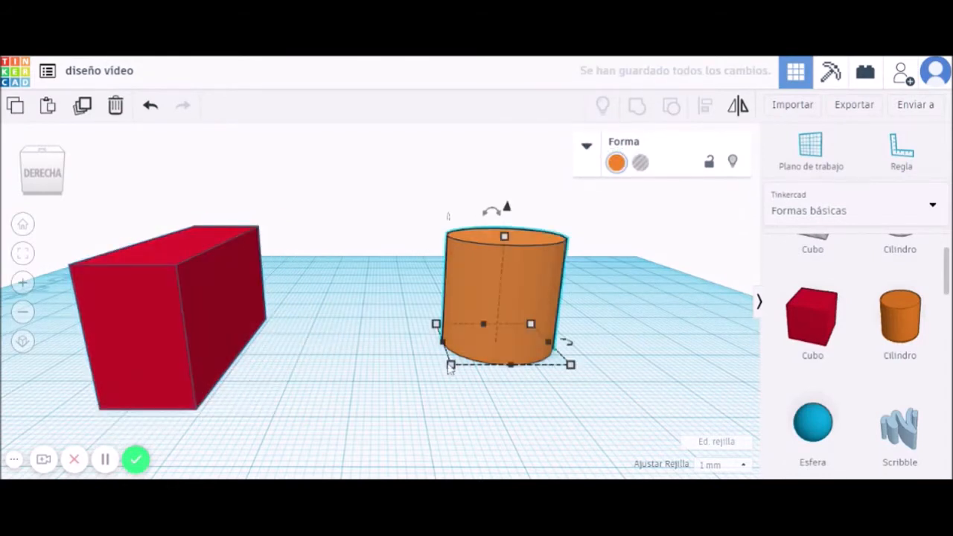
right_click_drag(633, 380, 629, 409)
mouse_move(449, 382)
left_mouse_down()
mouse_move(392, 410)
mouse_move(332, 400)
mouse_move(332, 364)
mouse_move(550, 425)
mouse_move(457, 422)
mouse_move(389, 364)
mouse_move(427, 353)
mouse_move(442, 392)
mouse_move(355, 381)
mouse_move(372, 367)
mouse_move(474, 413)
mouse_move(493, 372)
mouse_move(443, 386)
left_mouse_up()
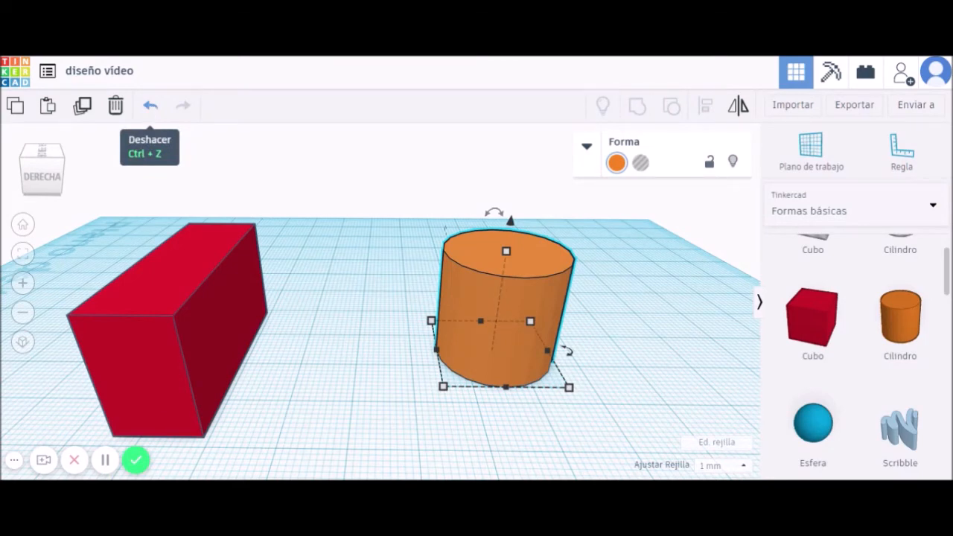
Undo seven recent edits to restore the red 20 mm cube and cylinder position, then select the cube.
left_click(150, 108)
left_click(150, 108)
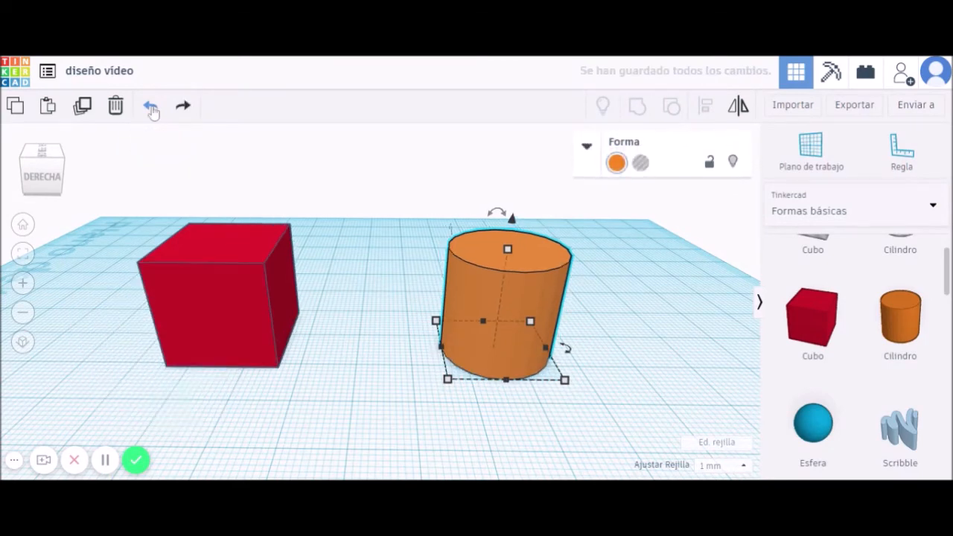
left_click(150, 108)
left_click(150, 108)
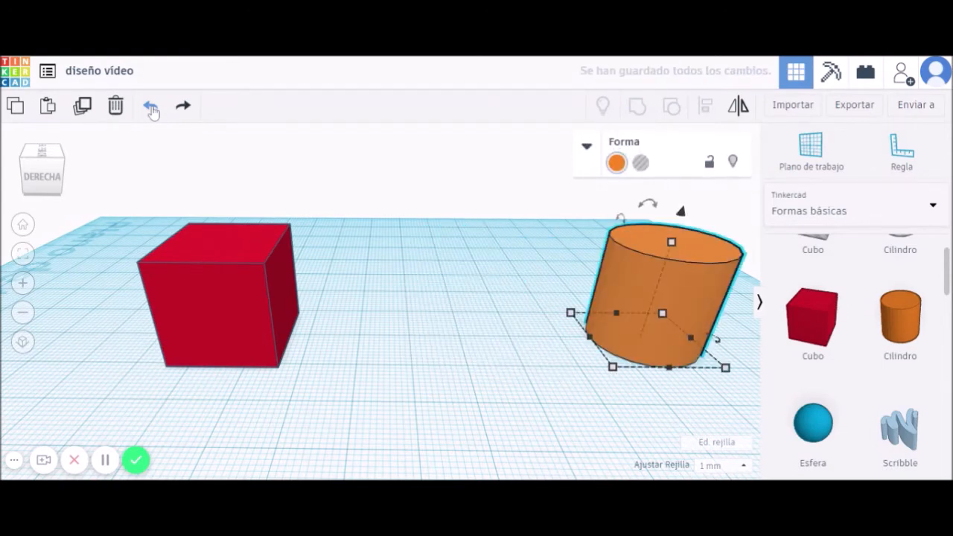
left_click(150, 108)
left_click(150, 108)
left_click(150, 108)
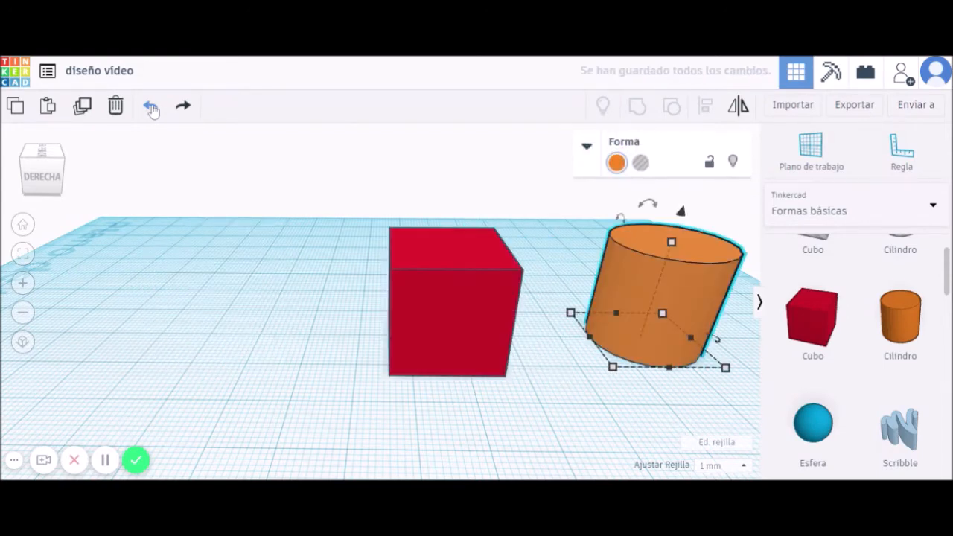
left_click(440, 344)
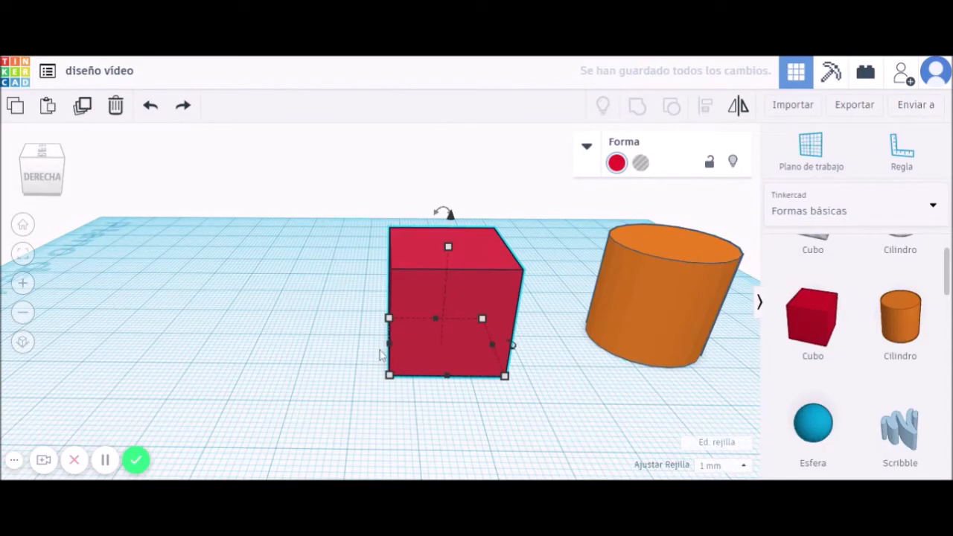
mouse_move(390, 380)
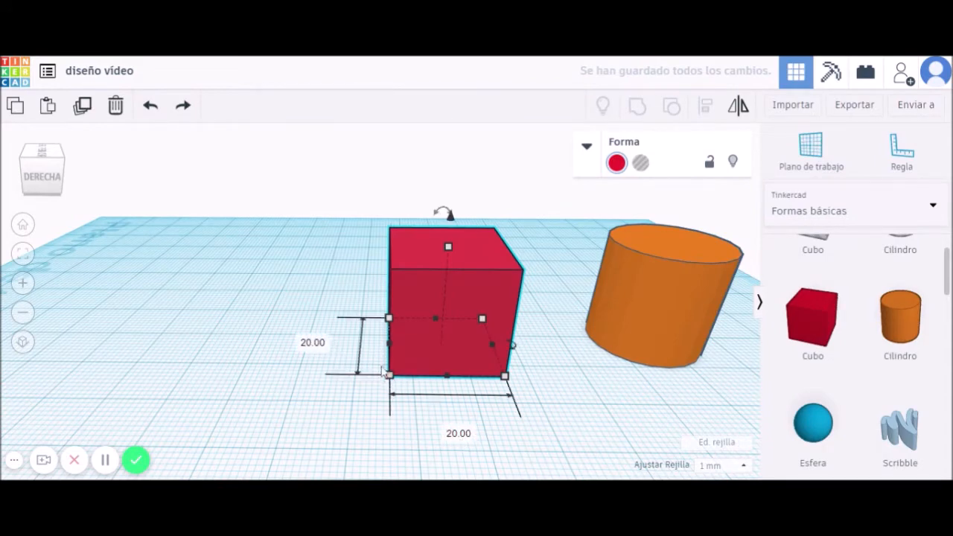
mouse_move(448, 245)
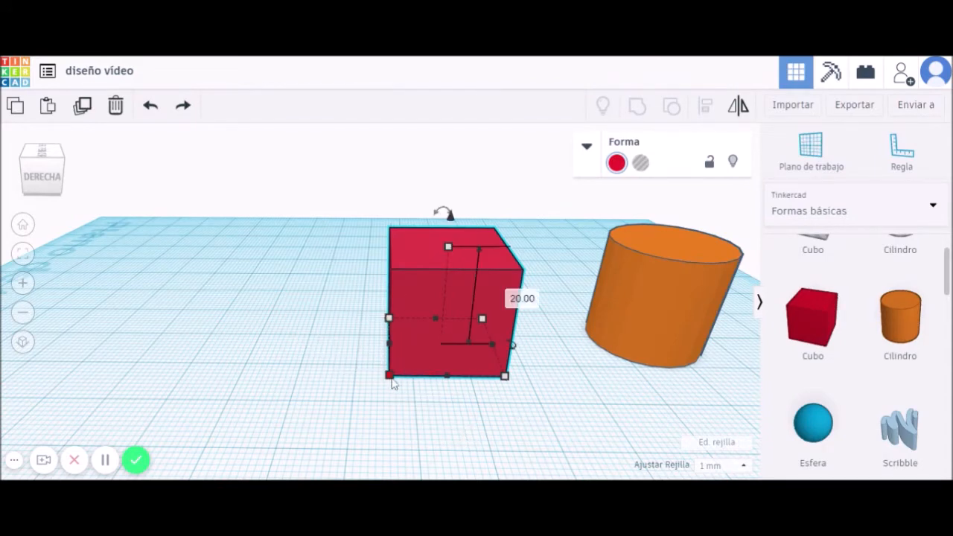
Scale the red cube uniformly through trial sizes (33, 16, 34, 20 mm), ending at 26 × 26 mm.
mouse_move(603, 411)
right_mouse_down()
mouse_move(561, 402)
mouse_move(599, 411)
right_mouse_up()
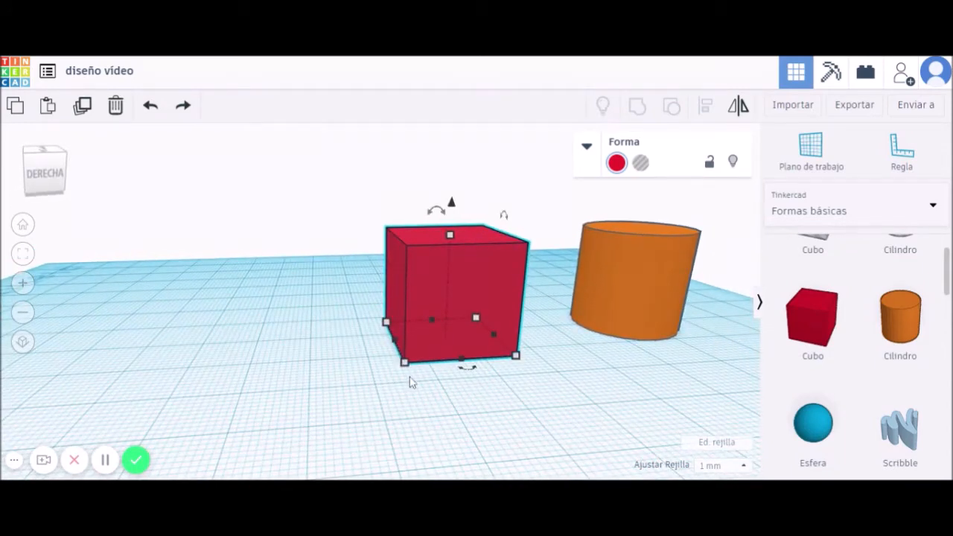
left_click_drag(405, 363, 364, 395)
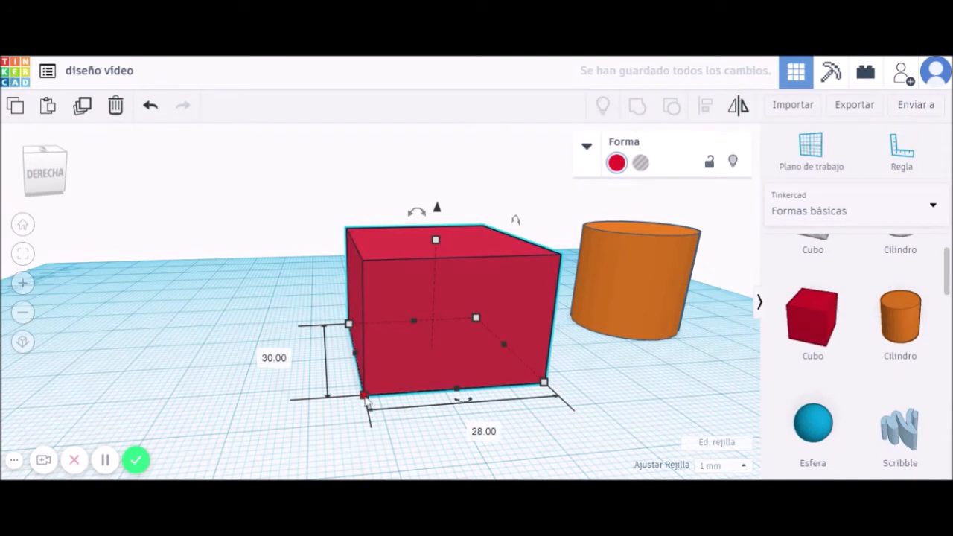
key("ctrl+z")
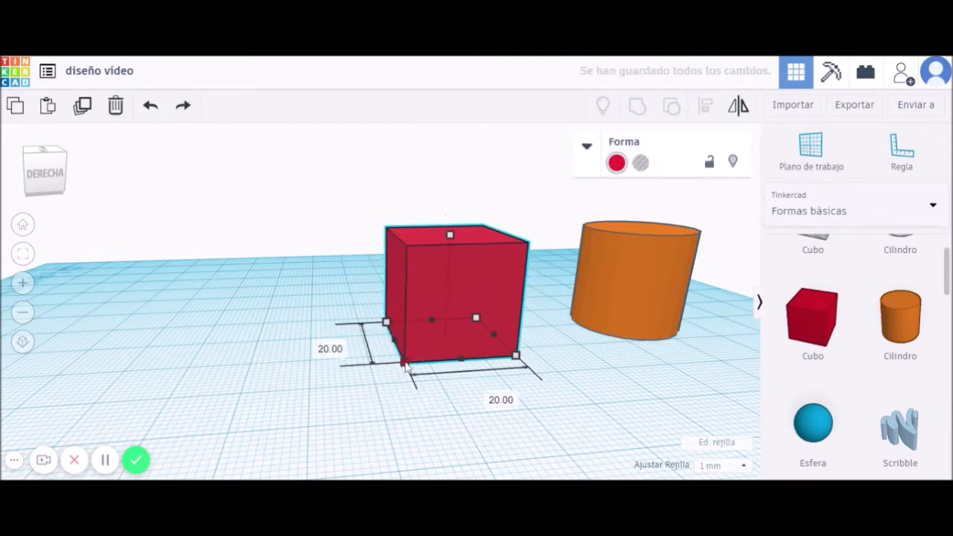
left_click_drag(366, 402, 353, 414)
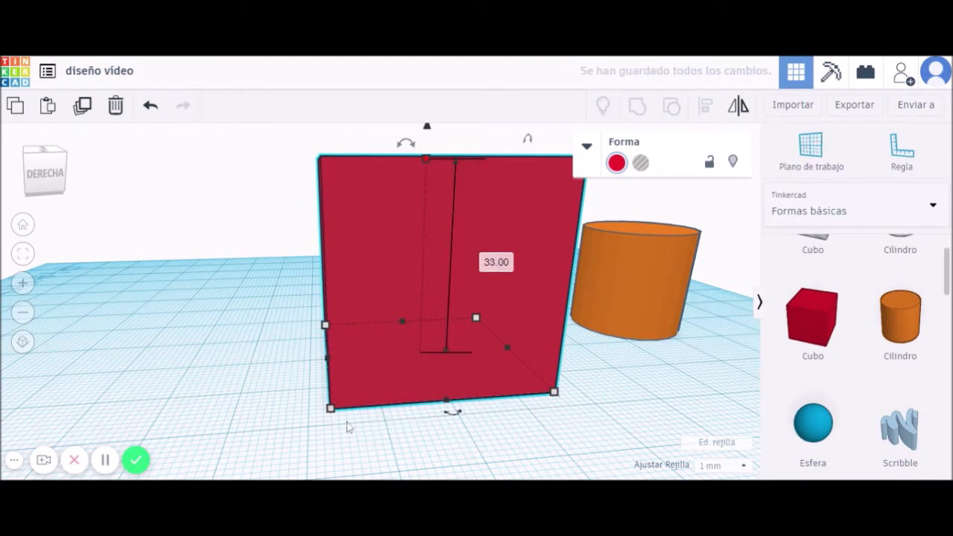
left_click_drag(330, 408, 364, 387, "shift")
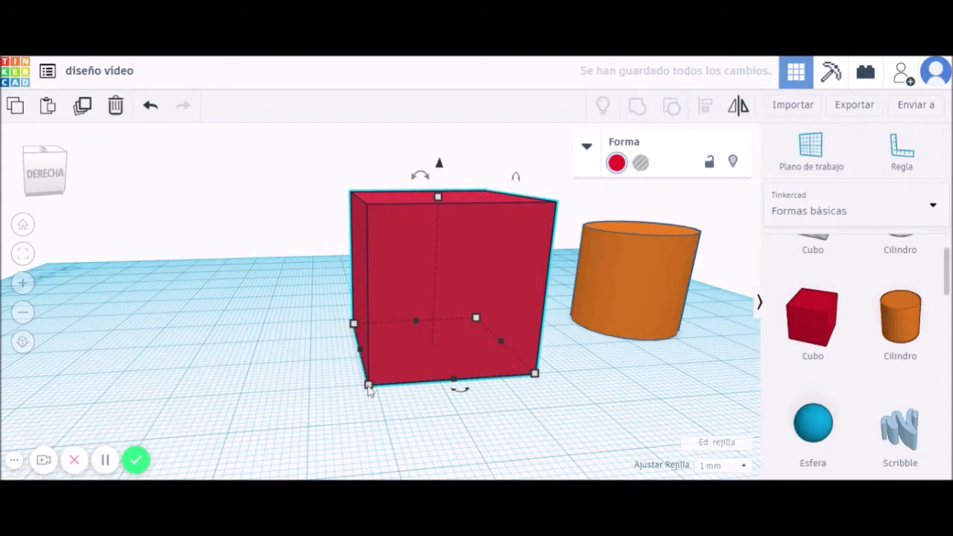
mouse_move(368, 389)
left_mouse_down("shift")
mouse_move(324, 415)
mouse_move(398, 367)
mouse_move(321, 410)
mouse_move(374, 391)
mouse_move(305, 435)
mouse_move(413, 370)
mouse_move(365, 400)
left_mouse_up("shift")
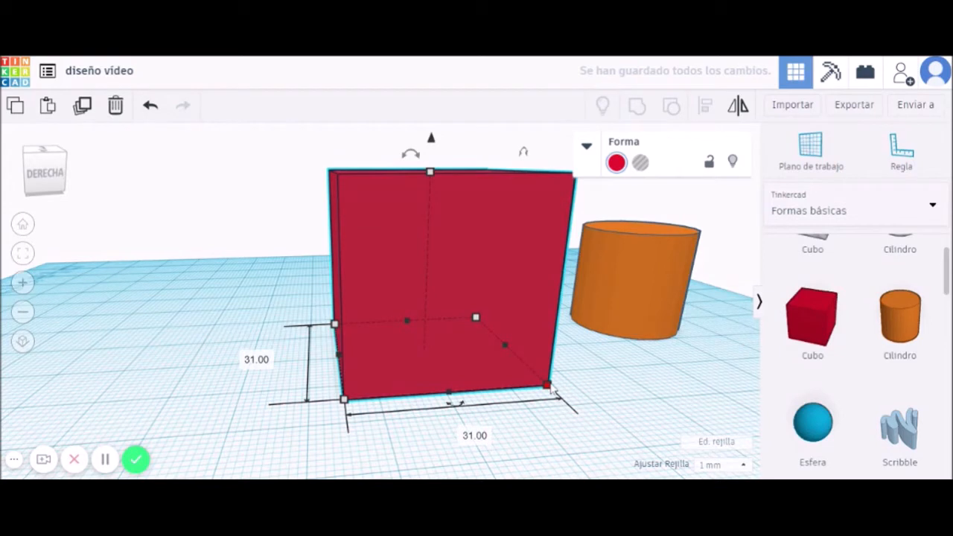
left_click_drag(551, 387, 445, 362, "shift")
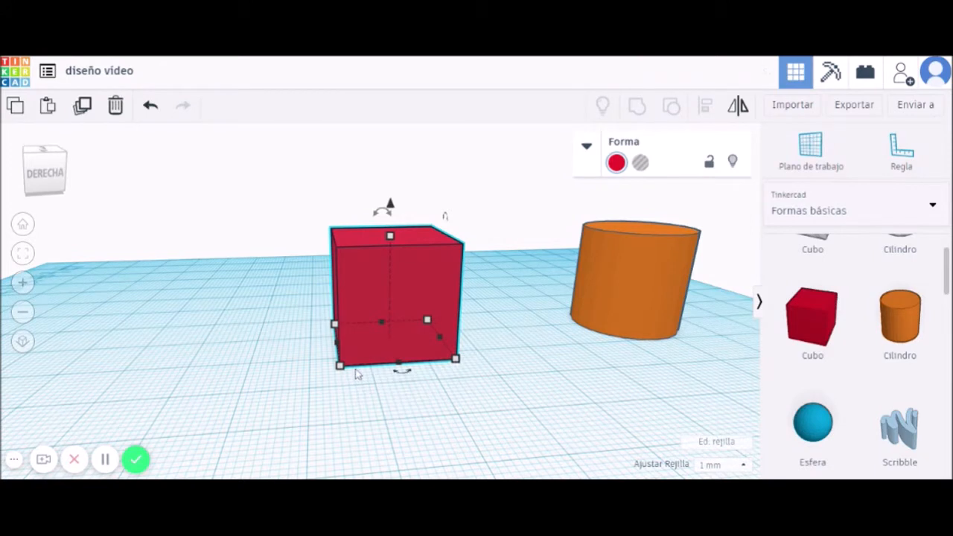
mouse_move(339, 366)
left_mouse_down()
mouse_move(260, 404)
mouse_move(353, 358)
mouse_move(230, 406)
mouse_move(349, 357)
mouse_move(344, 365)
left_mouse_up()
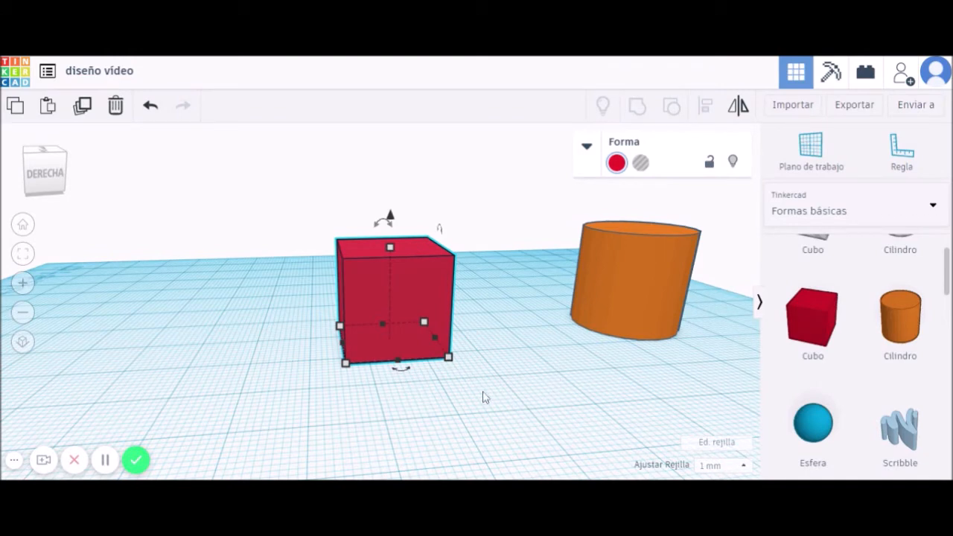
right_click_drag(583, 396, 384, 366)
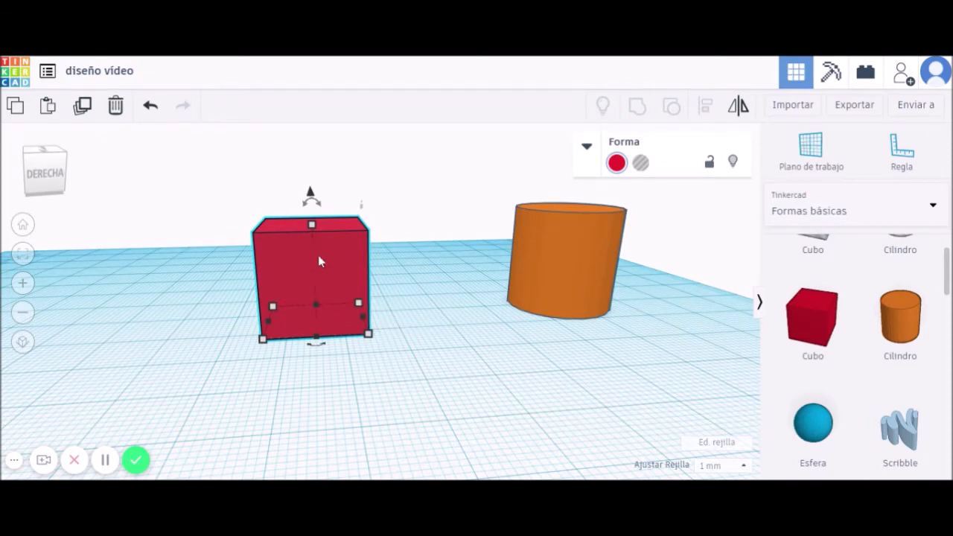
left_click(549, 275)
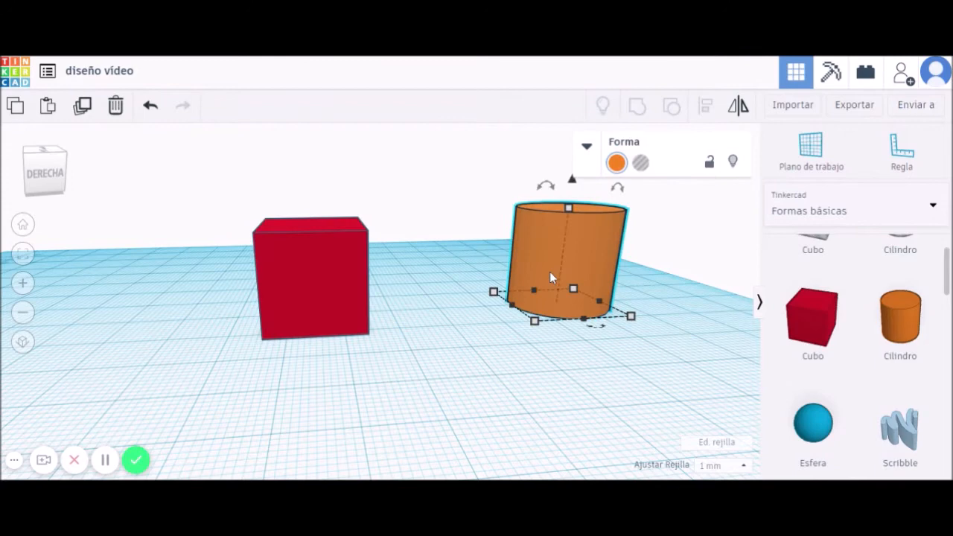
key("Delete")
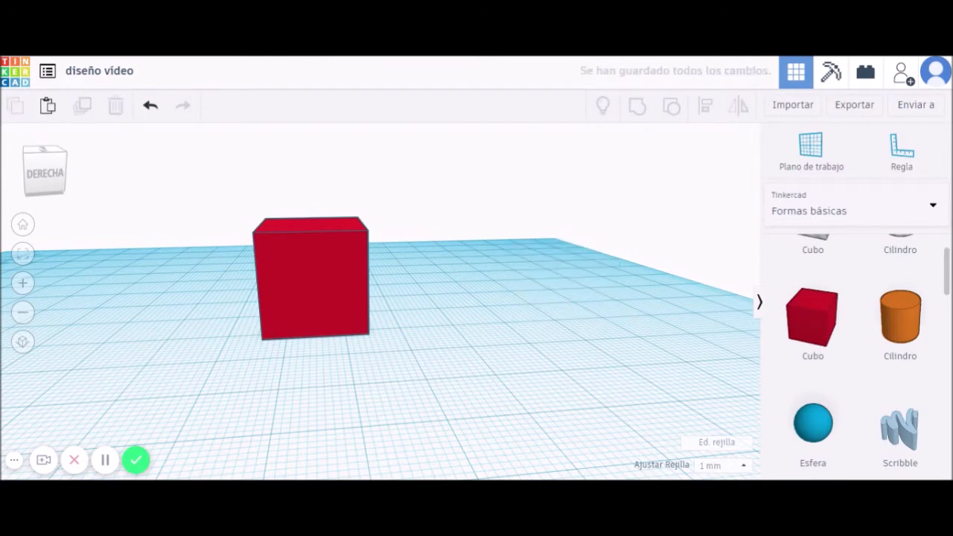
left_click(149, 108)
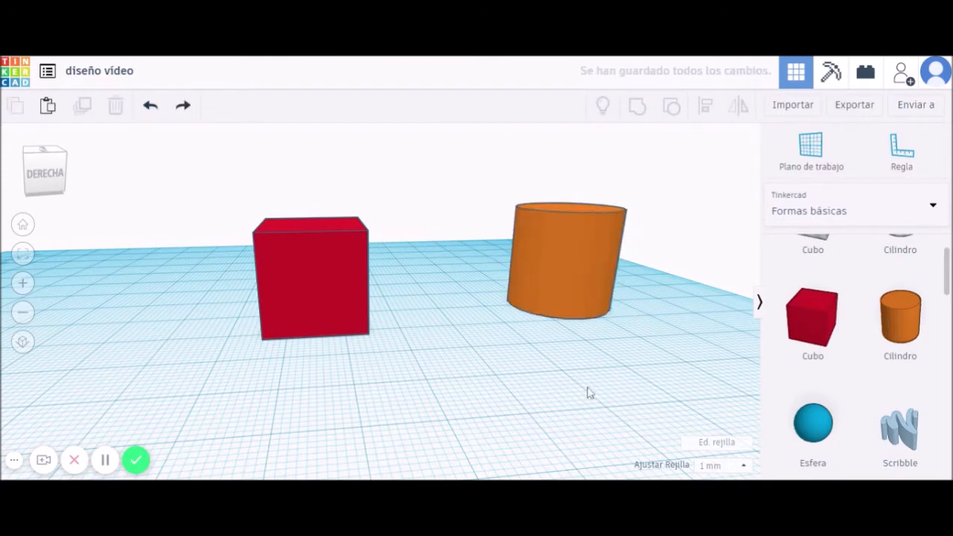
right_click_drag(497, 391, 483, 393)
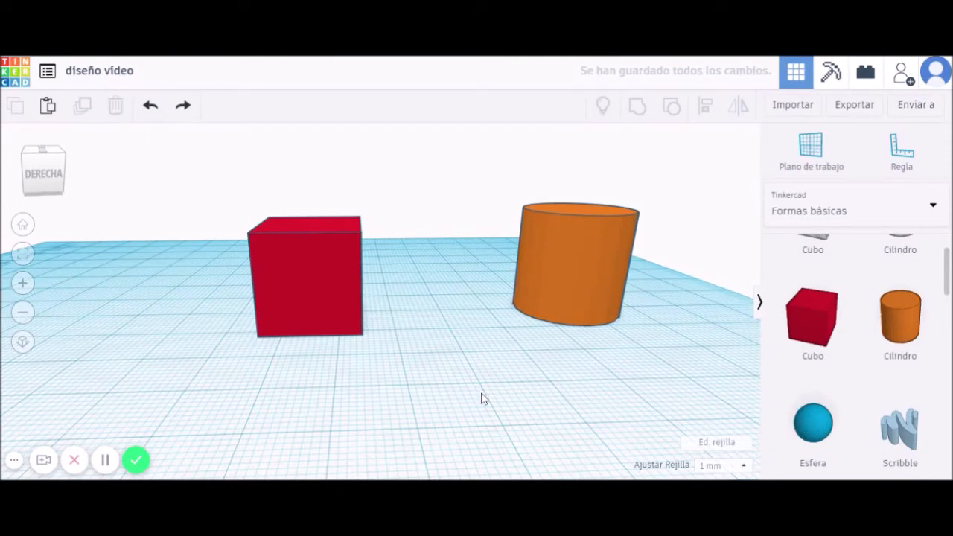
right_click_drag(389, 379, 378, 358)
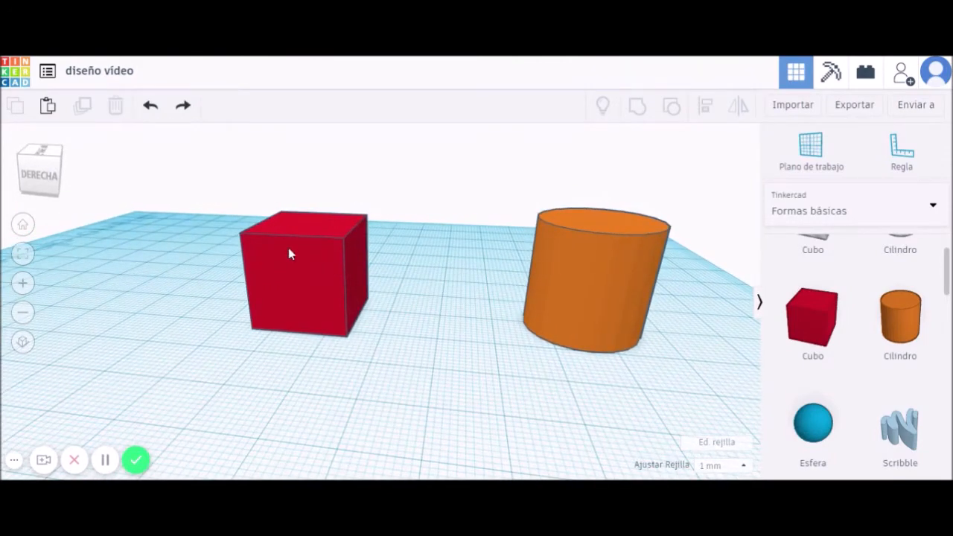
Reshape the red cube into a thin upright wall, 6 mm thick and 41 mm long.
left_click(314, 284)
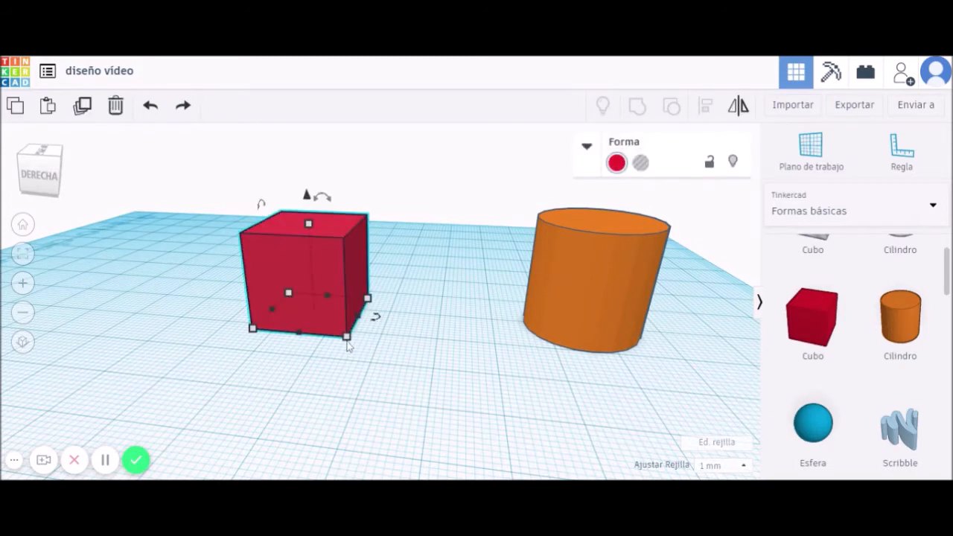
left_click_drag(347, 337, 208, 413)
right_click_drag(325, 414, 345, 392)
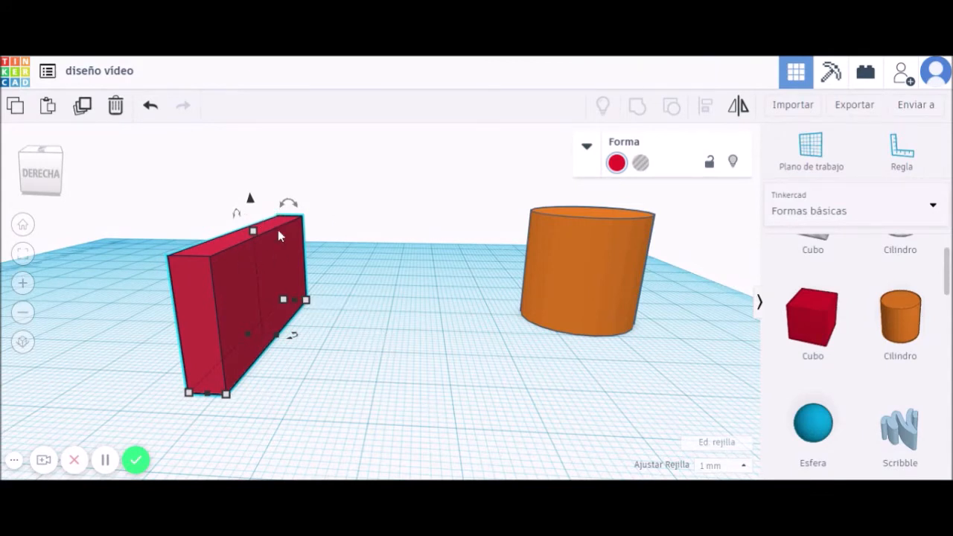
left_click_drag(290, 203, 292, 204)
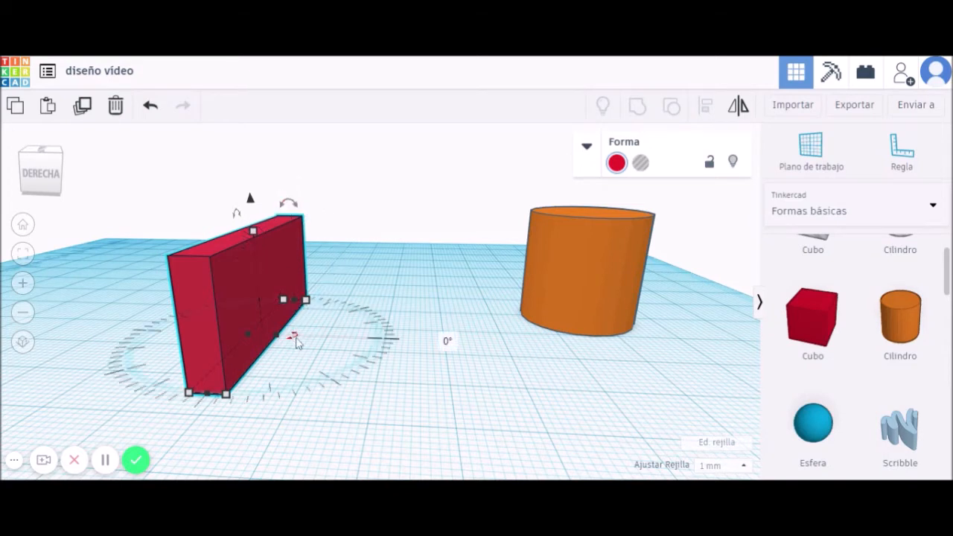
Try several tilts of the red wall, undoing each so it stands upright again.
mouse_move(238, 211)
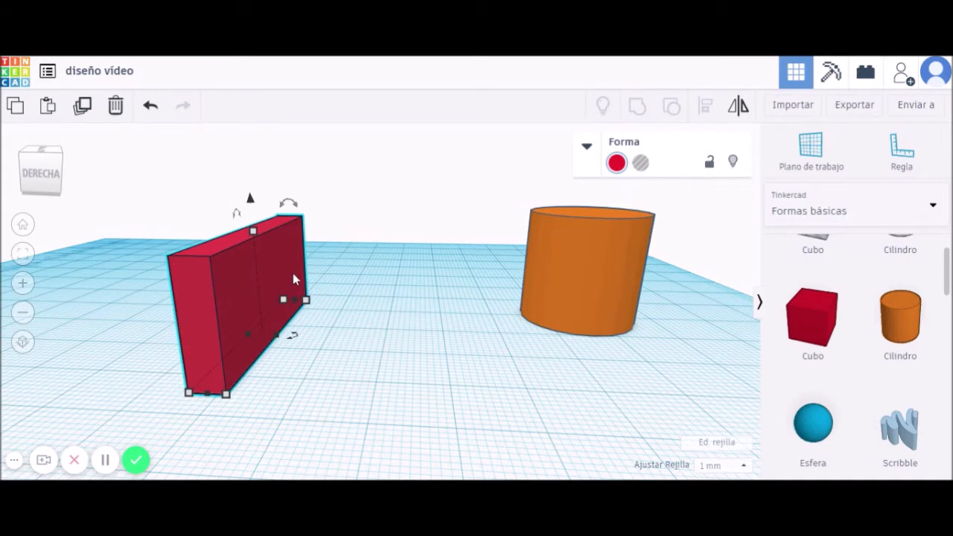
mouse_move(300, 207)
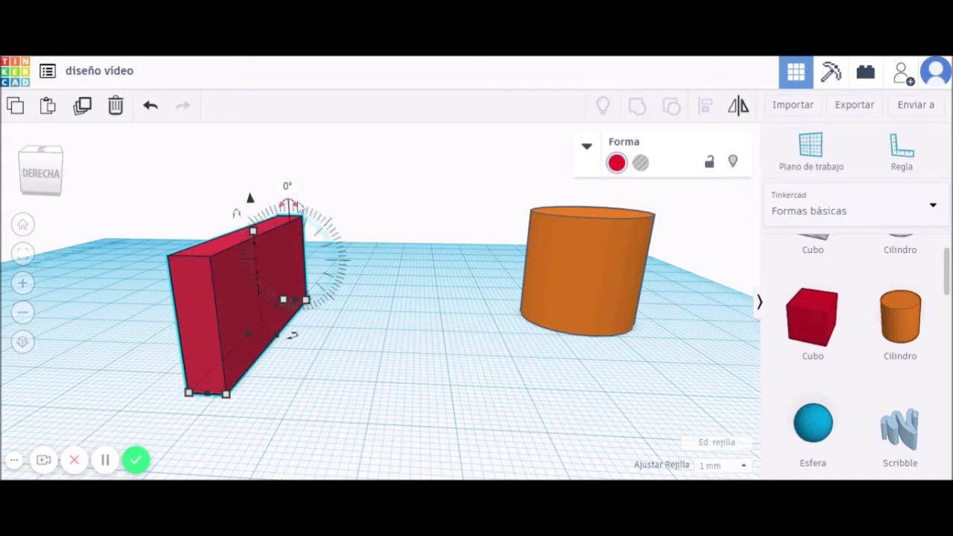
left_click_drag(292, 206, 356, 262)
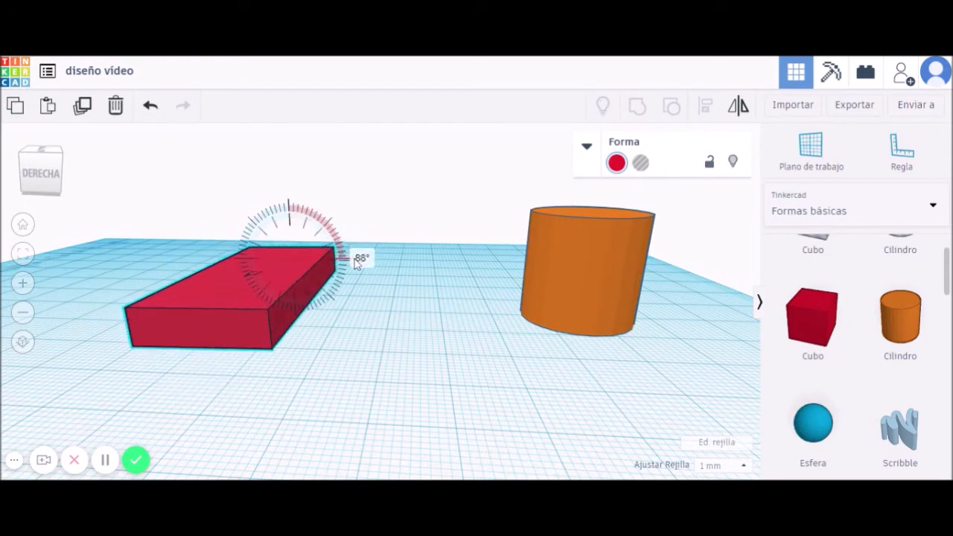
left_click_drag(355, 262, 361, 266)
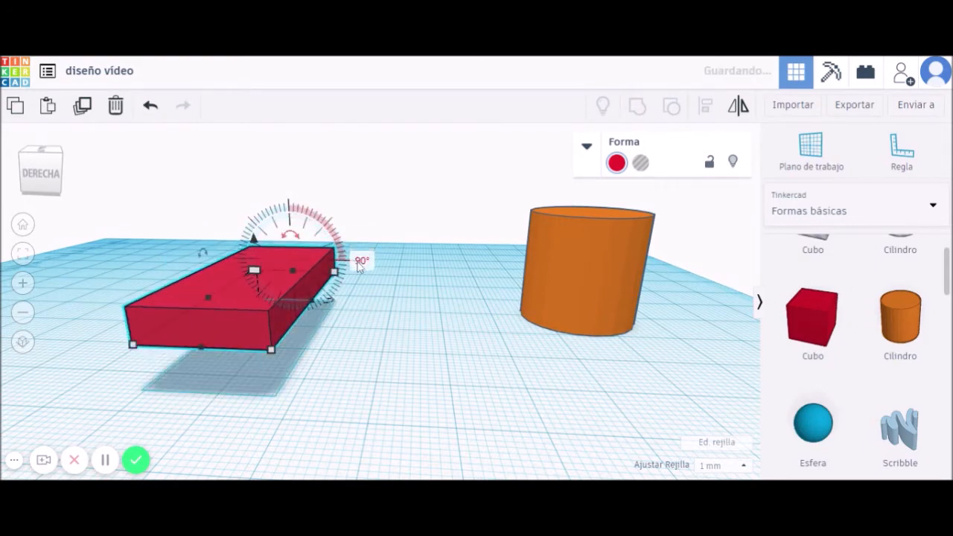
left_click_drag(298, 237, 272, 226)
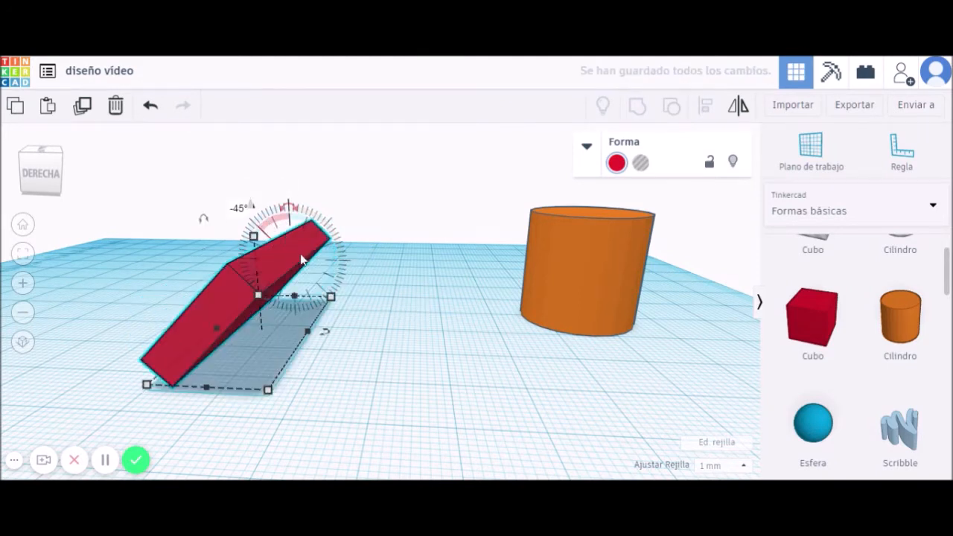
key("ctrl+z")
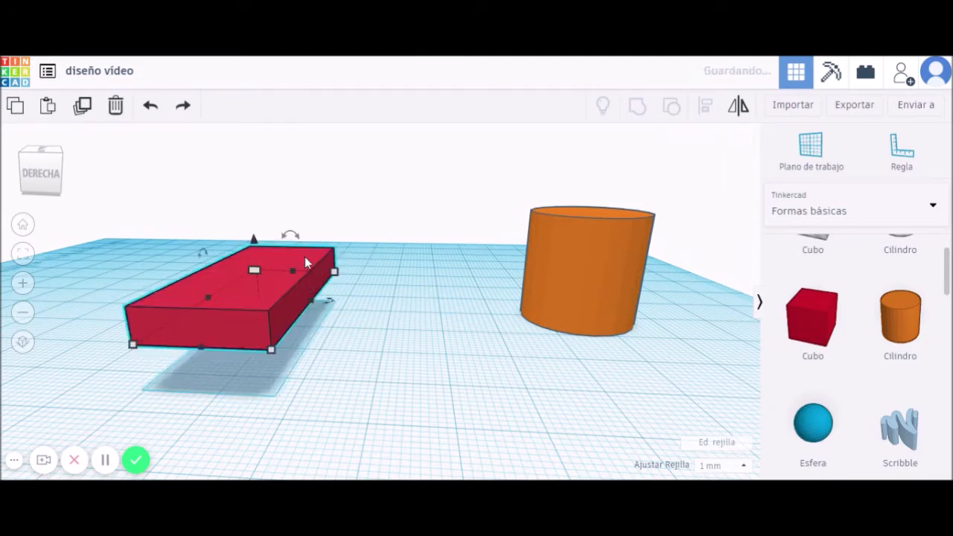
key("ctrl+z")
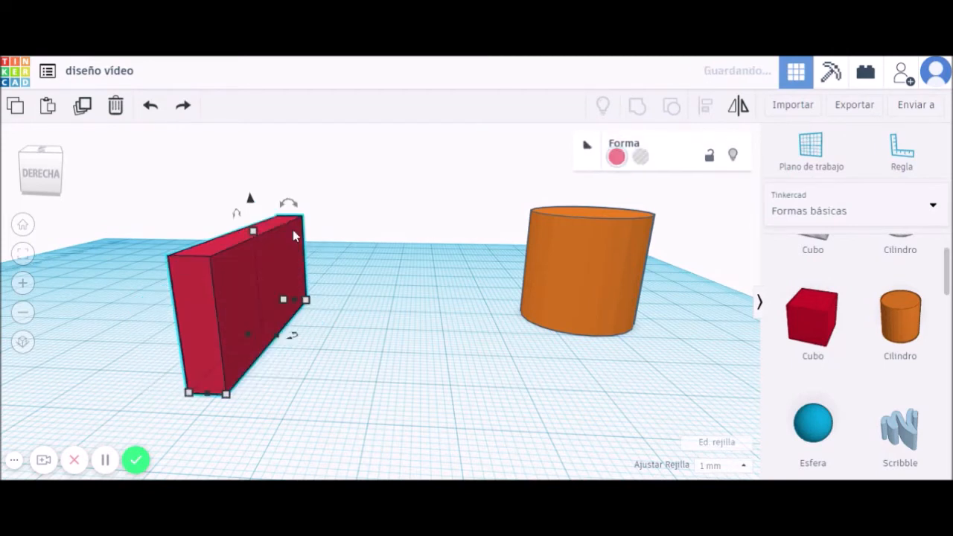
left_click_drag(294, 209, 316, 214)
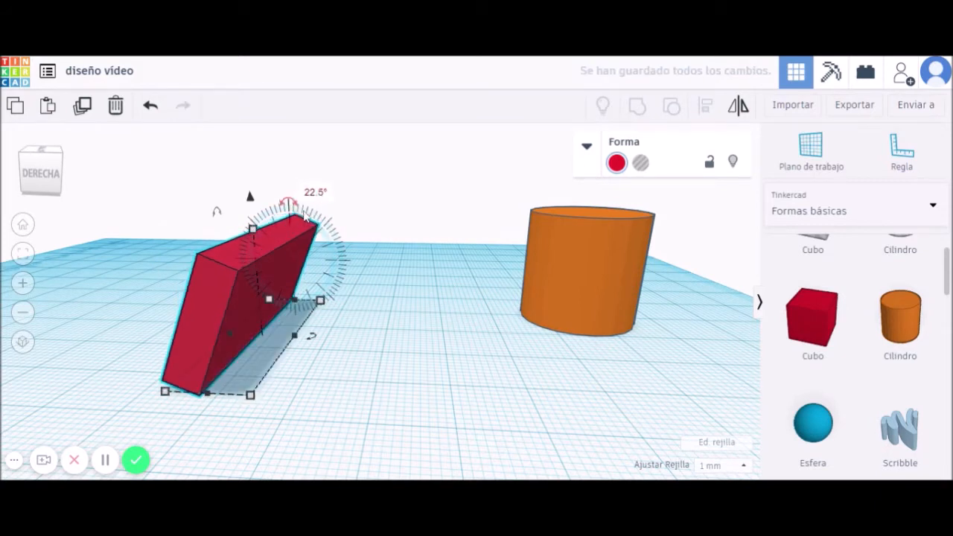
key("ctrl+z")
Rotate the block exactly 90° so it lies flat on the workplane.
left_click_drag(288, 203, 296, 211)
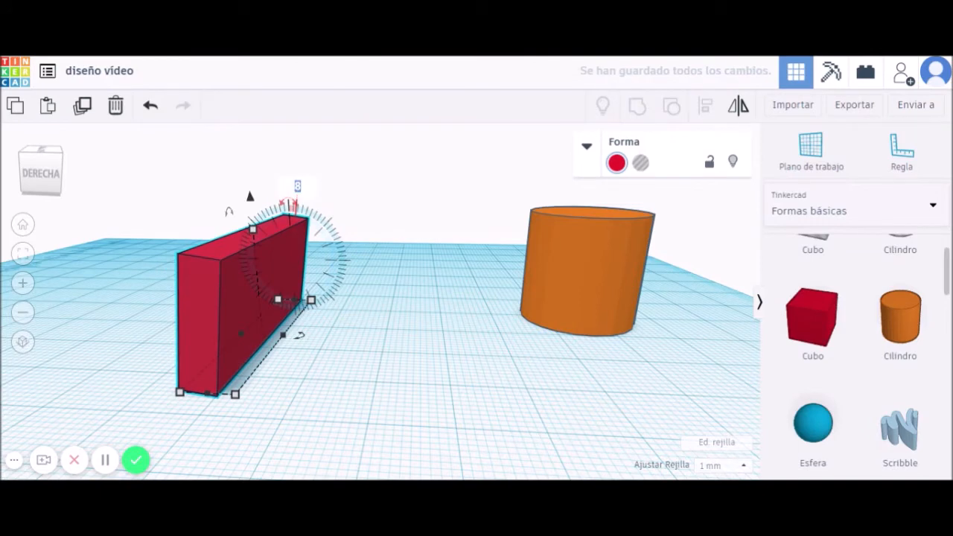
type("90")
key("Return")
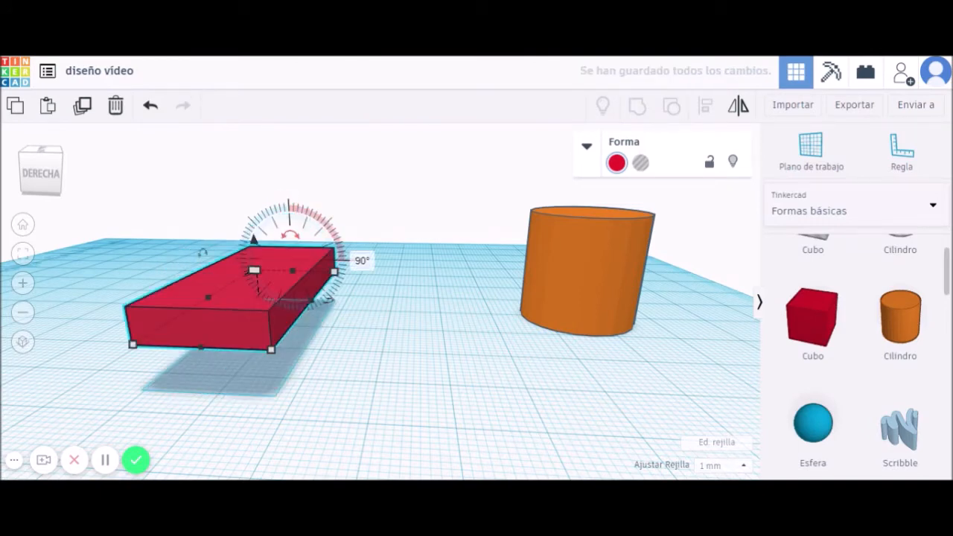
right_click_drag(322, 317, 276, 315)
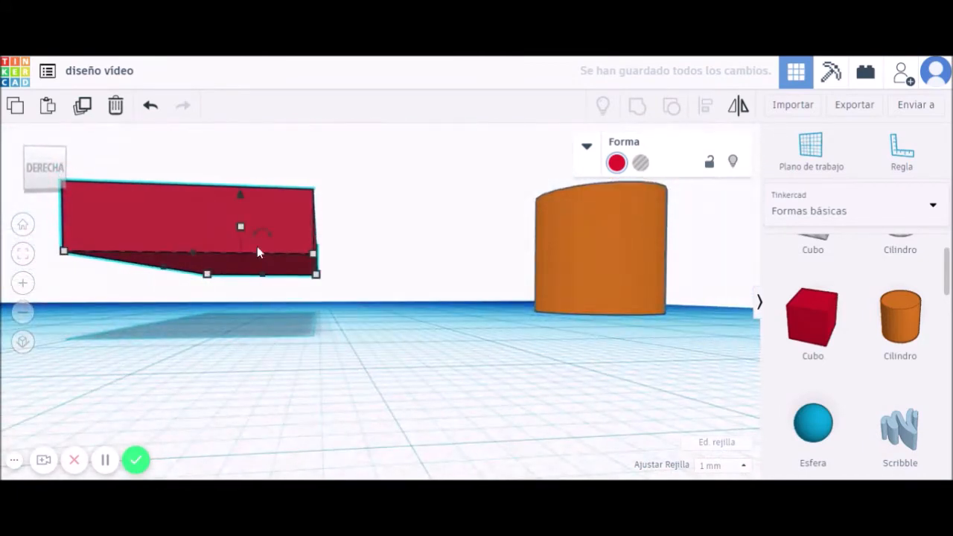
right_click_drag(279, 211, 393, 399)
scroll(384, 381, "down", 3)
right_click_drag(447, 367, 498, 350)
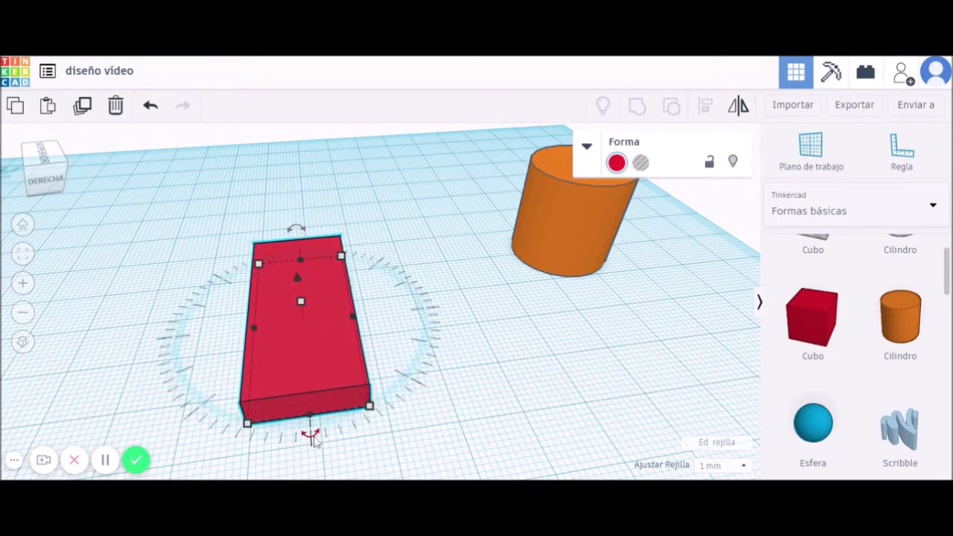
Trial-tilt the flat red box up on edge and undo the tilt.
right_click_drag(415, 386, 327, 383)
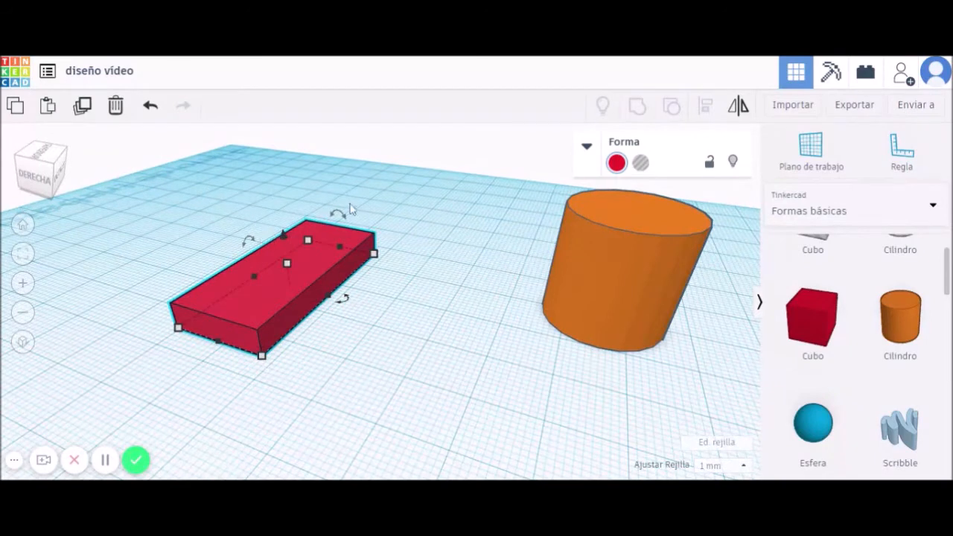
mouse_move(348, 304)
left_mouse_down()
mouse_move(288, 325)
mouse_move(191, 304)
mouse_move(238, 323)
mouse_move(293, 326)
mouse_move(357, 290)
left_mouse_up()
mouse_move(344, 216)
left_click_drag(339, 216, 339, 262)
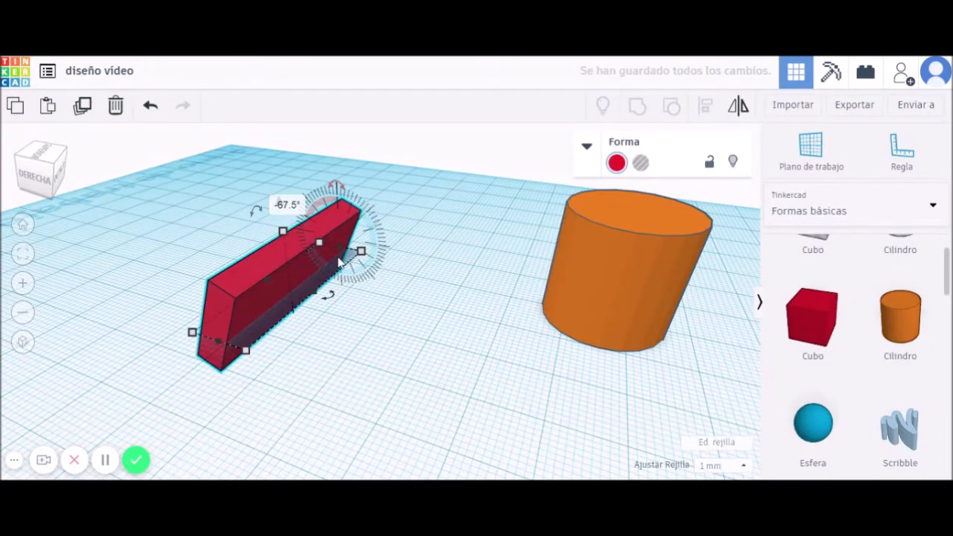
key("ctrl+z")
left_click_drag(250, 243, 241, 313)
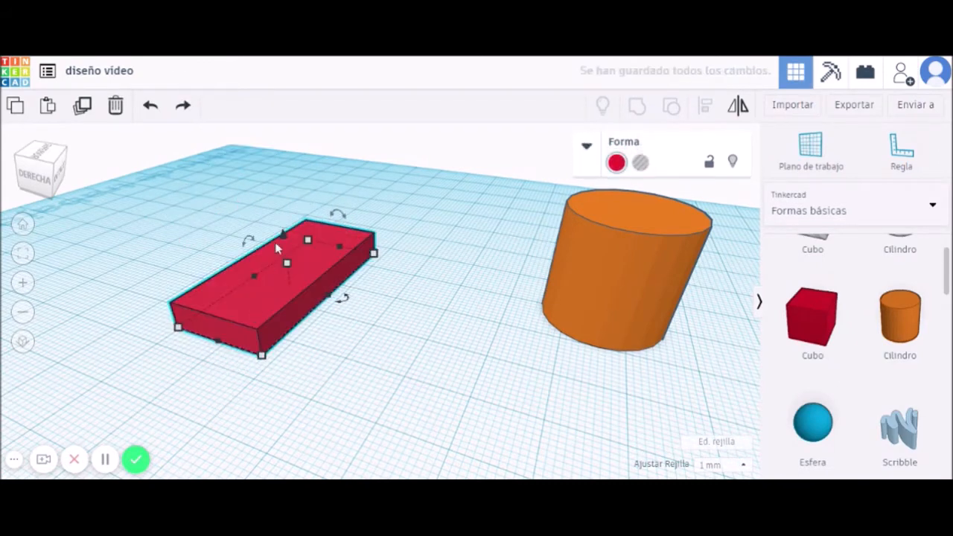
Turn the flat box 60° about its vertical axis by entering 60 as the angle.
mouse_move(346, 305)
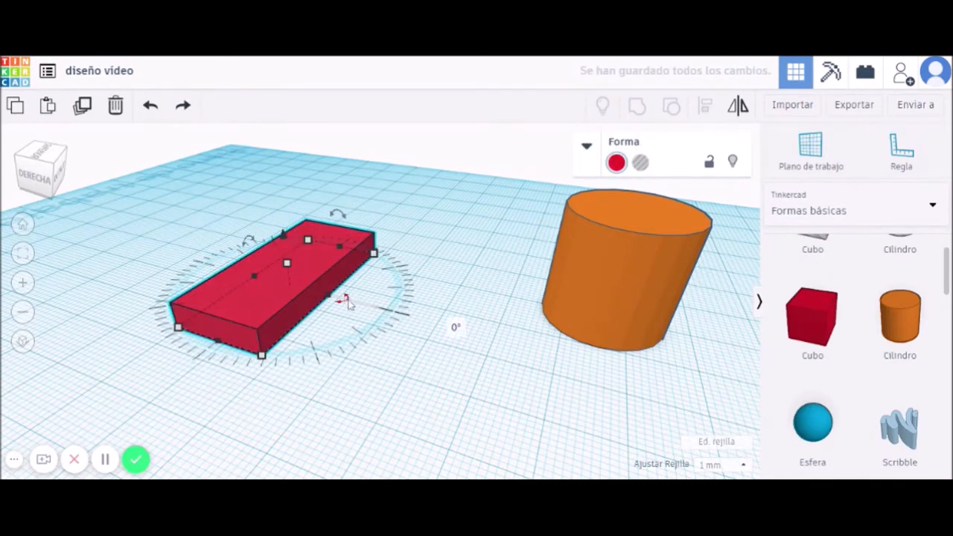
left_click_drag(347, 306, 352, 291)
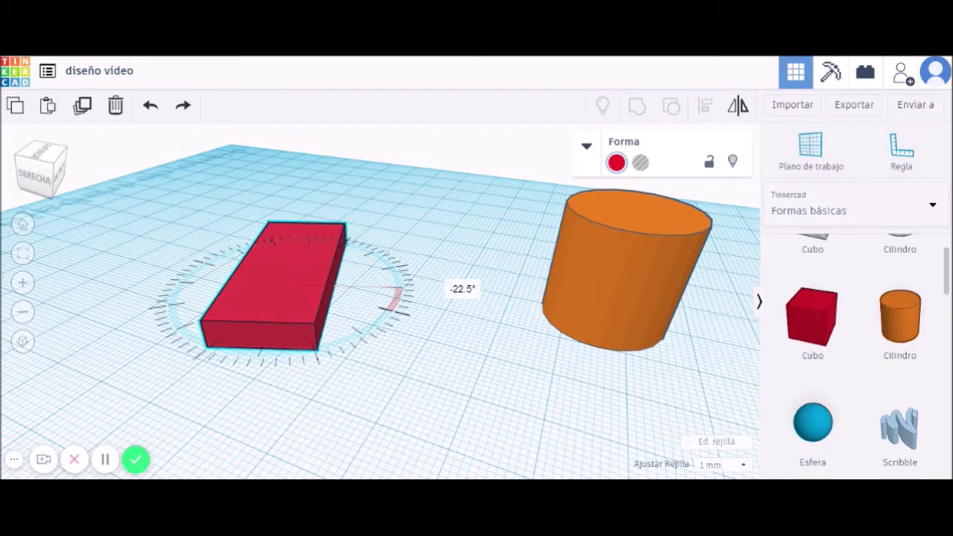
left_click_drag(351, 292, 349, 253)
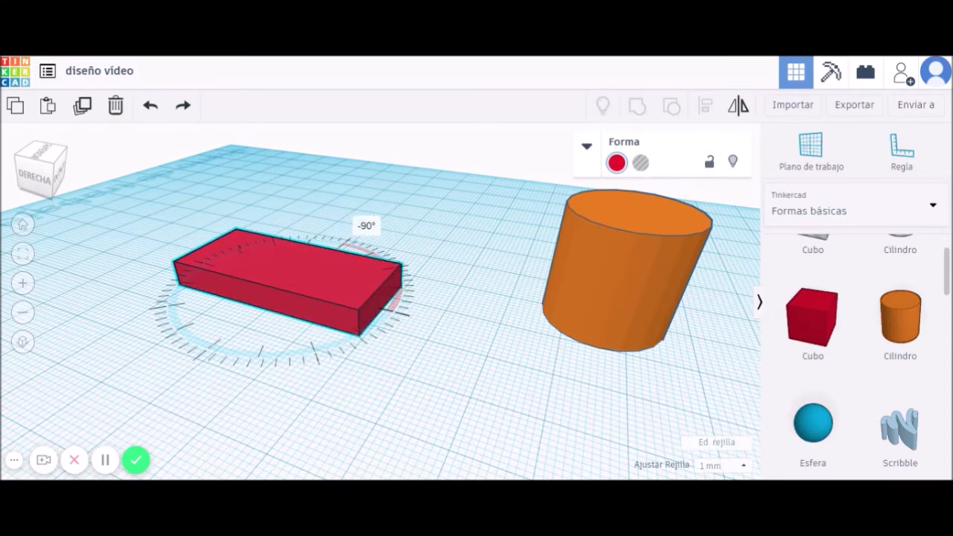
left_click_drag(348, 253, 404, 377)
left_click(406, 374)
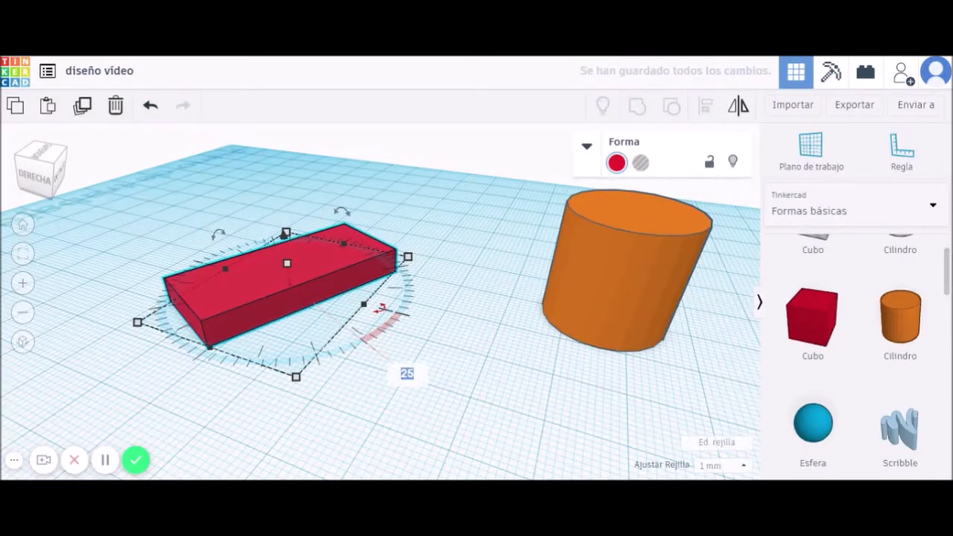
key("Return")
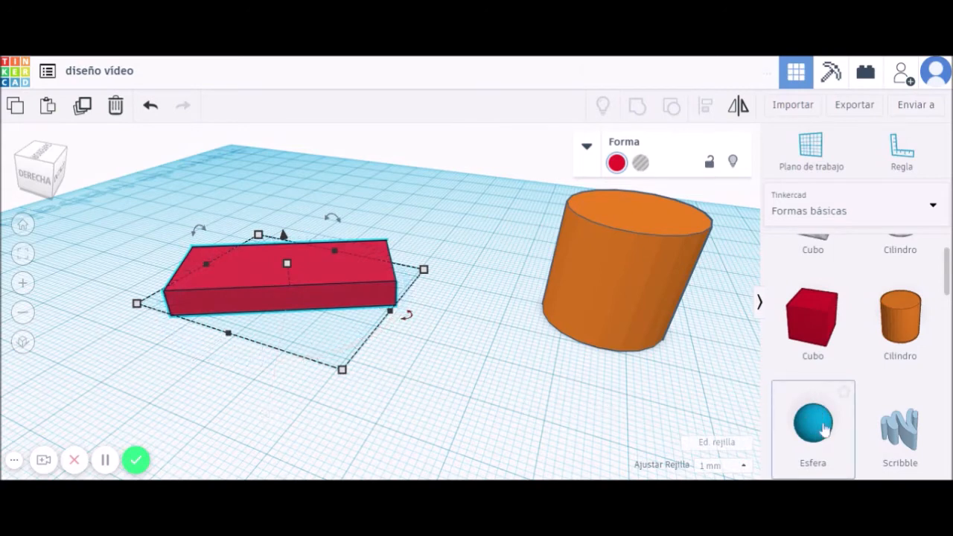
scroll(561, 419, "down", 5)
right_click_drag(569, 405, 390, 337)
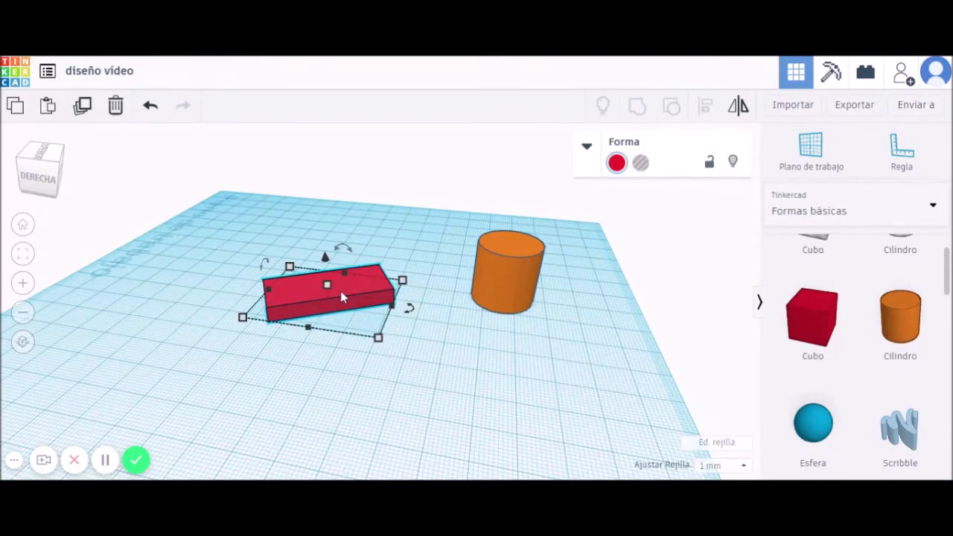
scroll(340, 322, "up", 2)
scroll(341, 322, "up", 2)
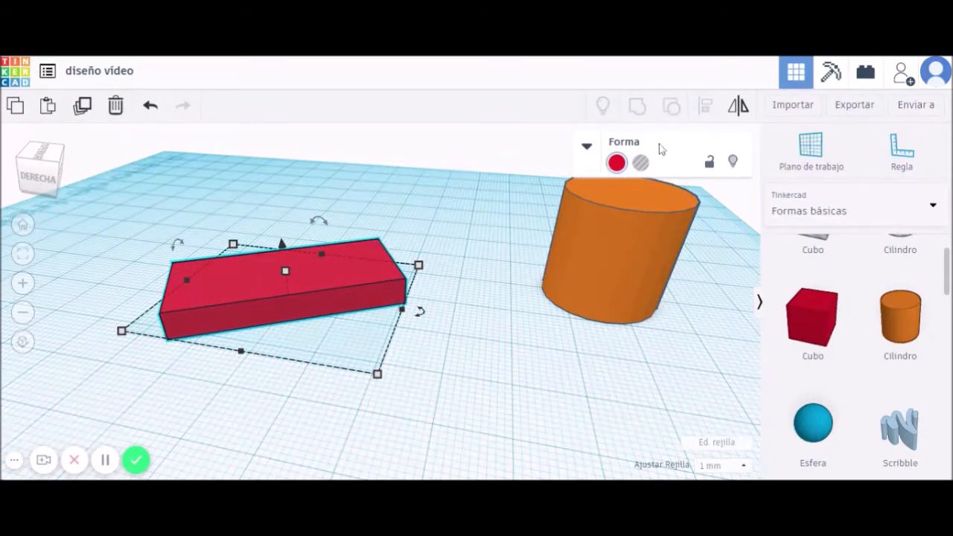
Expand the shape properties and try yellow, light grey and transparent on the box.
left_click(588, 150)
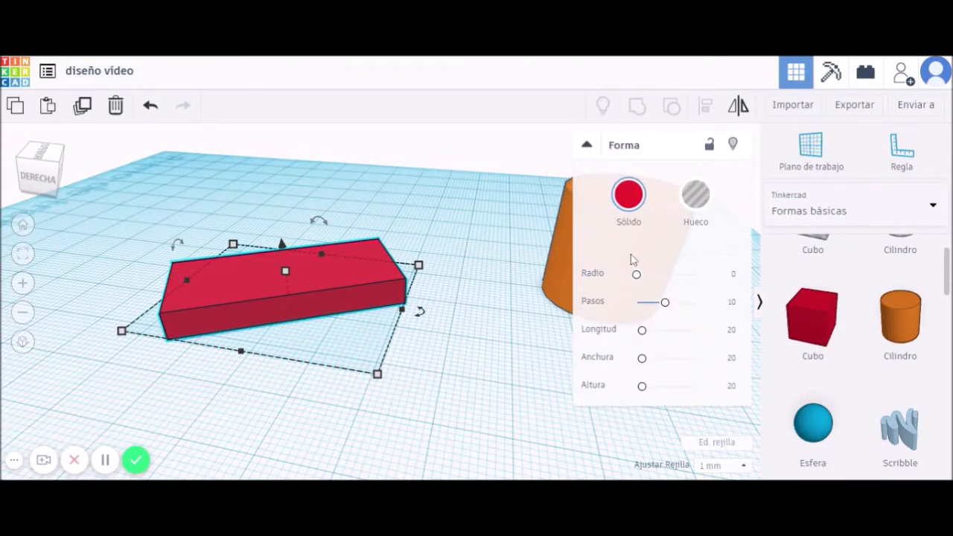
left_click(629, 197)
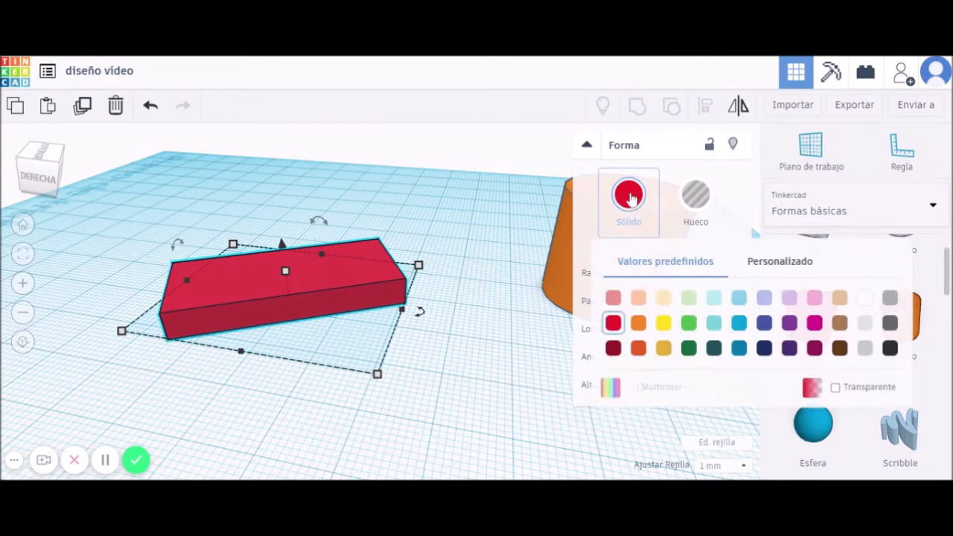
left_click(663, 323)
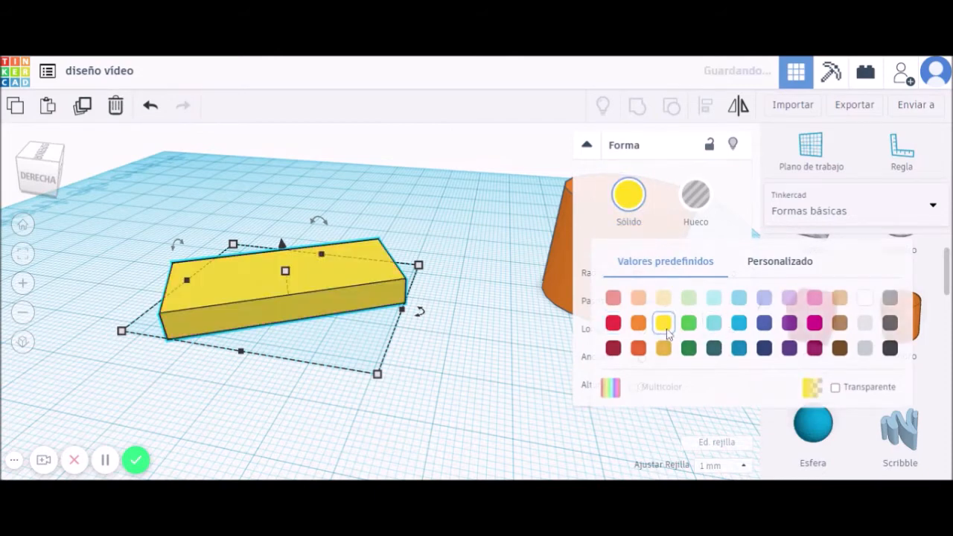
left_click(631, 196)
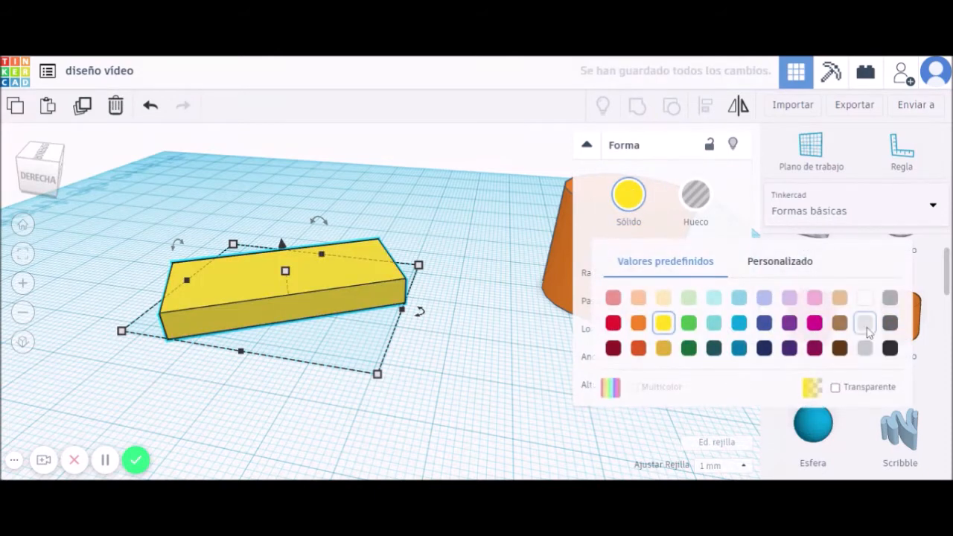
left_click(863, 324)
left_click(629, 196)
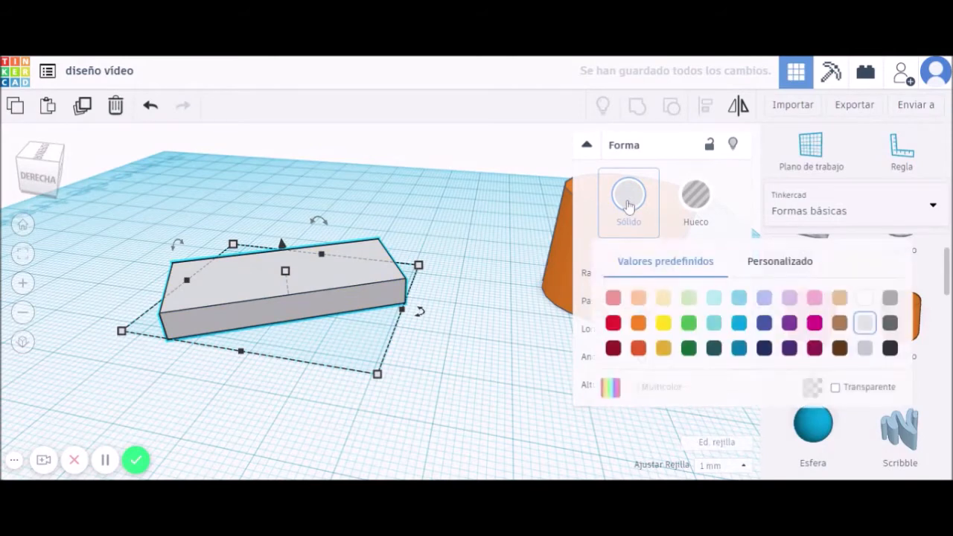
left_click(835, 388)
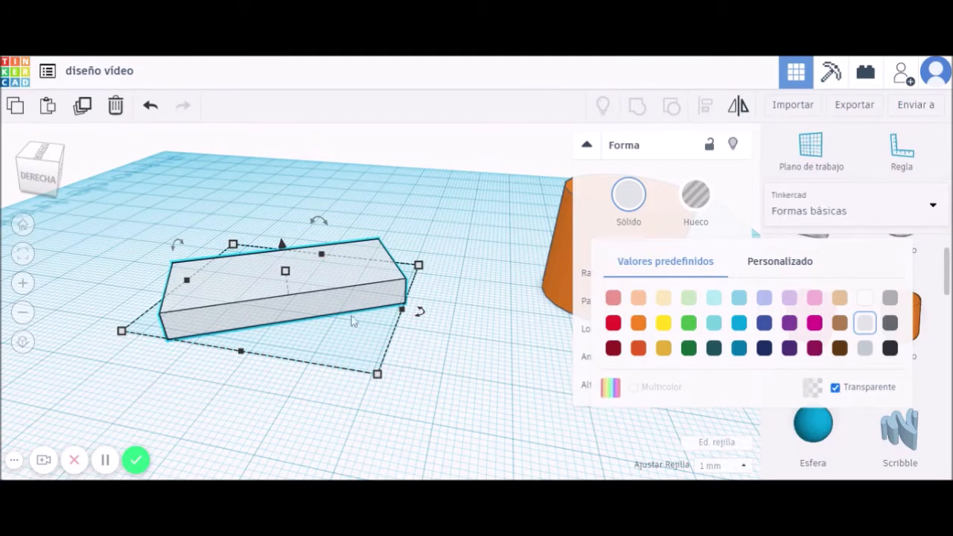
Make the box opaque, try orange, settle on solid blue, and raise its radius to 0.11.
left_click(835, 387)
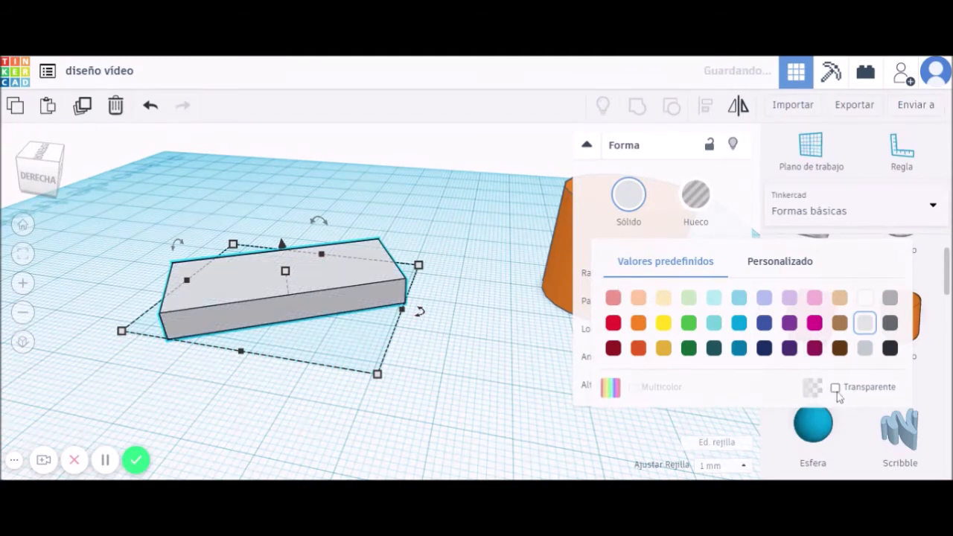
left_click(638, 323)
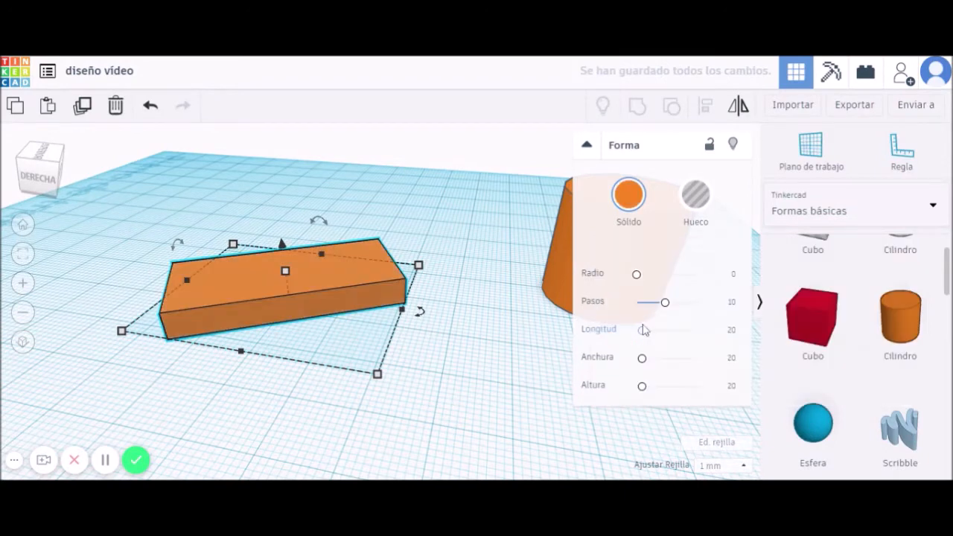
left_click(622, 203)
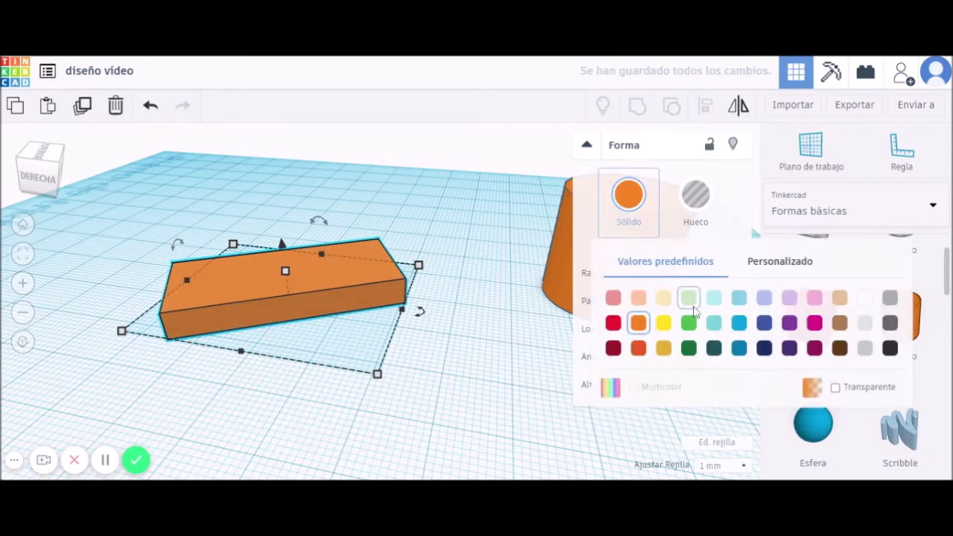
left_click(764, 322)
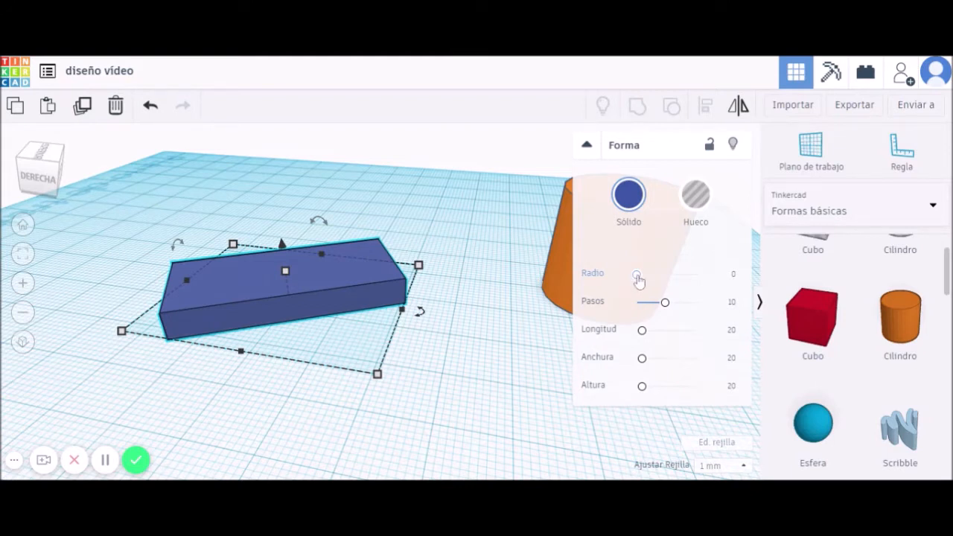
left_click_drag(636, 274, 638, 277)
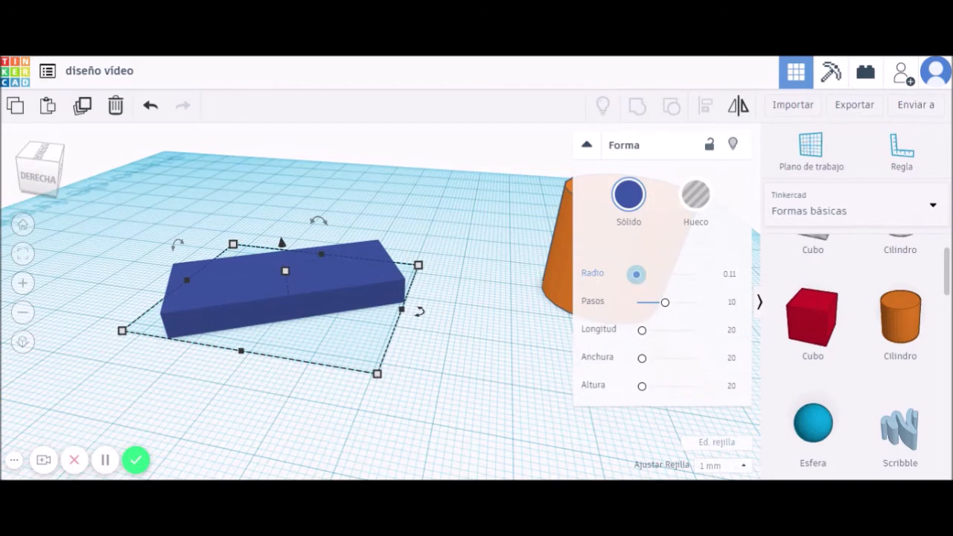
Experiment with the blue box's edge rounding, ending at radius 0.11 with 8 steps.
left_click_drag(637, 274, 638, 274)
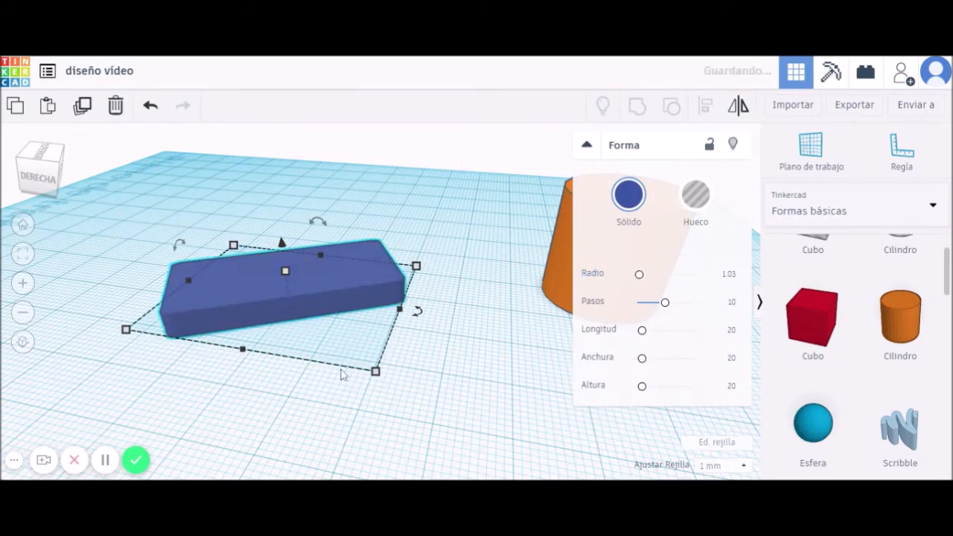
scroll(342, 375, "up", 2)
scroll(341, 375, "up", 3)
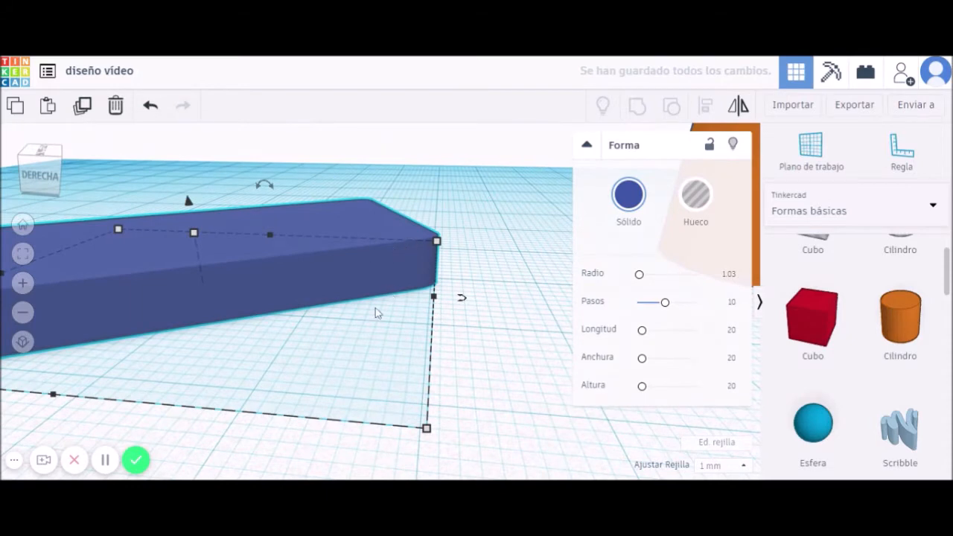
scroll(375, 307, "down", 2)
right_click_drag(141, 391, 224, 385)
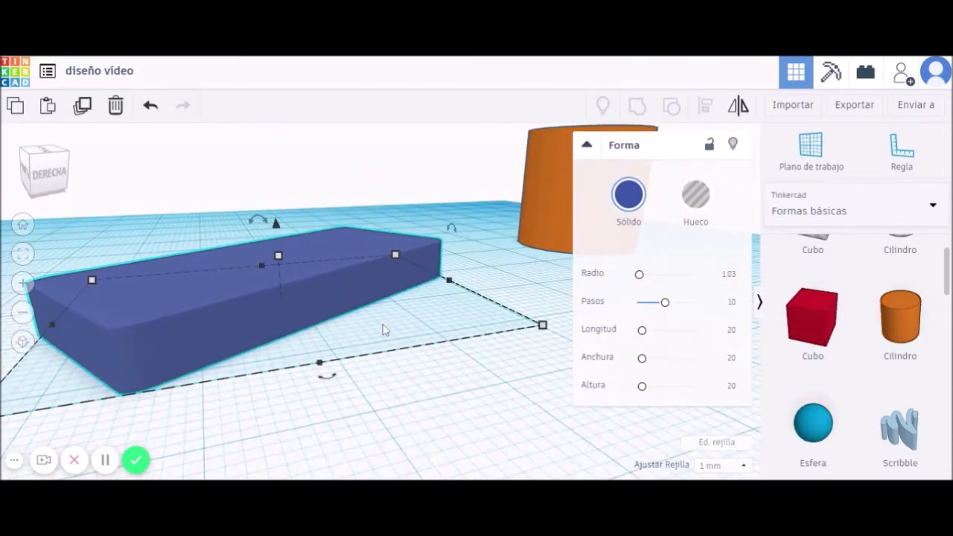
left_click_drag(639, 274, 637, 277)
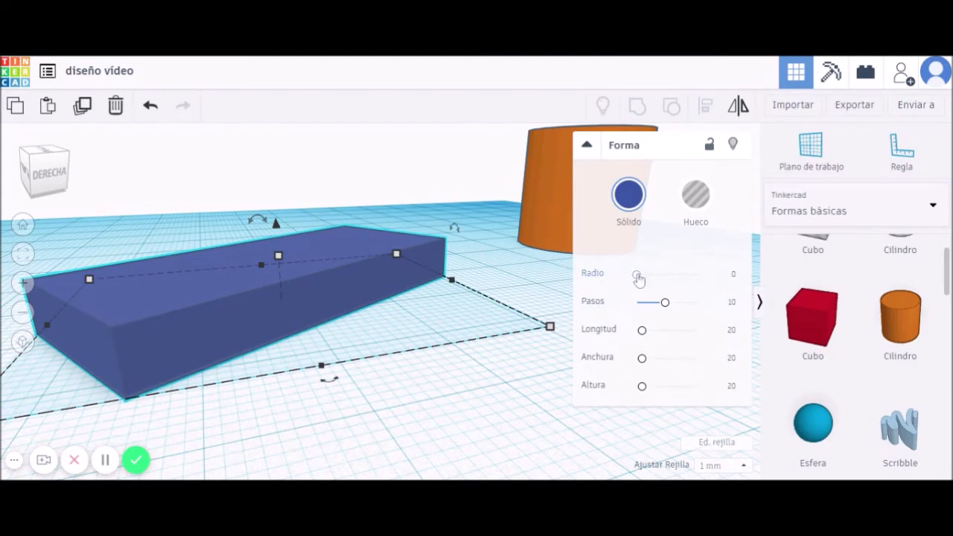
left_click_drag(638, 277, 644, 277)
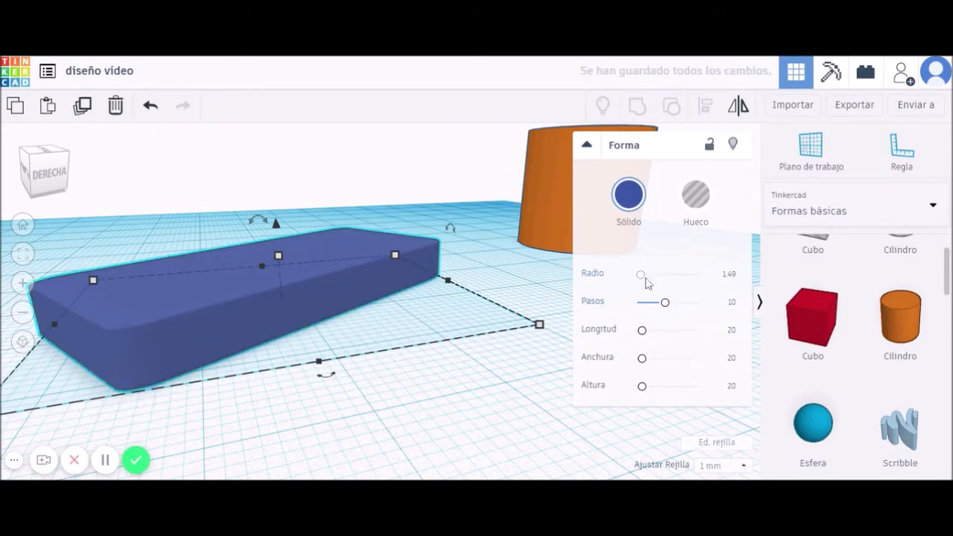
left_click_drag(642, 275, 635, 274)
mouse_move(667, 310)
left_mouse_down()
mouse_move(696, 305)
mouse_move(647, 311)
mouse_move(659, 309)
left_mouse_up()
mouse_move(637, 274)
left_mouse_down()
mouse_move(651, 283)
mouse_move(638, 275)
left_mouse_up()
right_click_drag(467, 319, 378, 355)
scroll(394, 362, "down", 5)
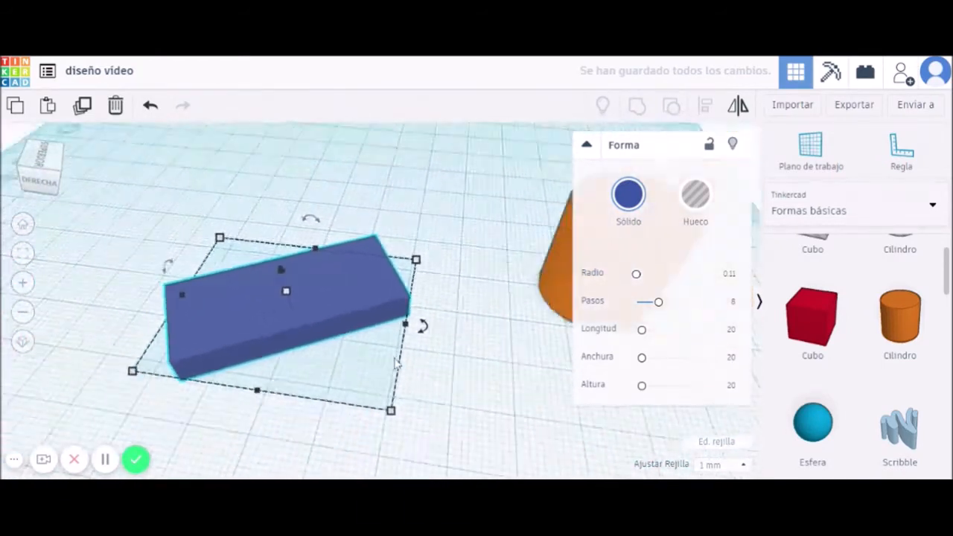
Shift the orange cylinder slightly left and delete the blue box.
left_click(509, 293)
left_click_drag(510, 289, 297, 195)
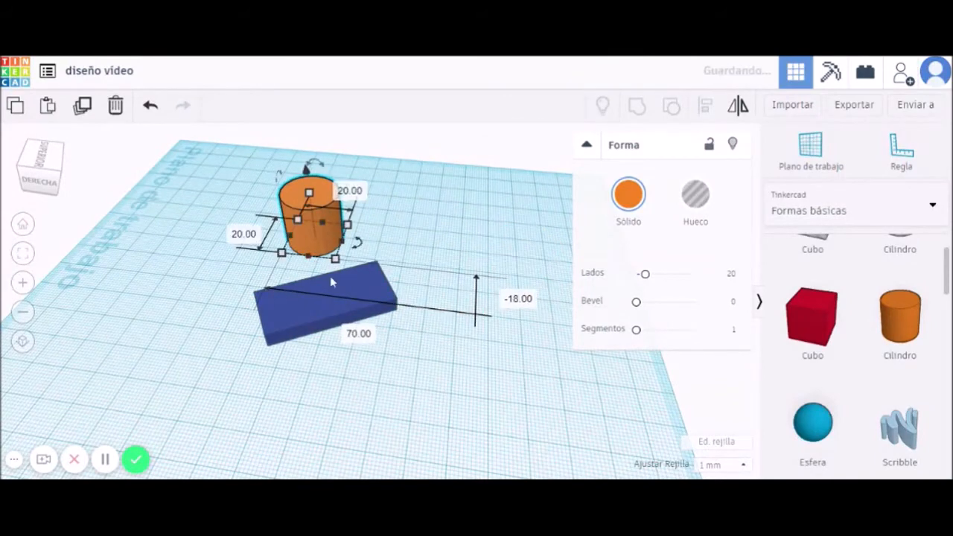
right_click_drag(459, 312, 488, 292)
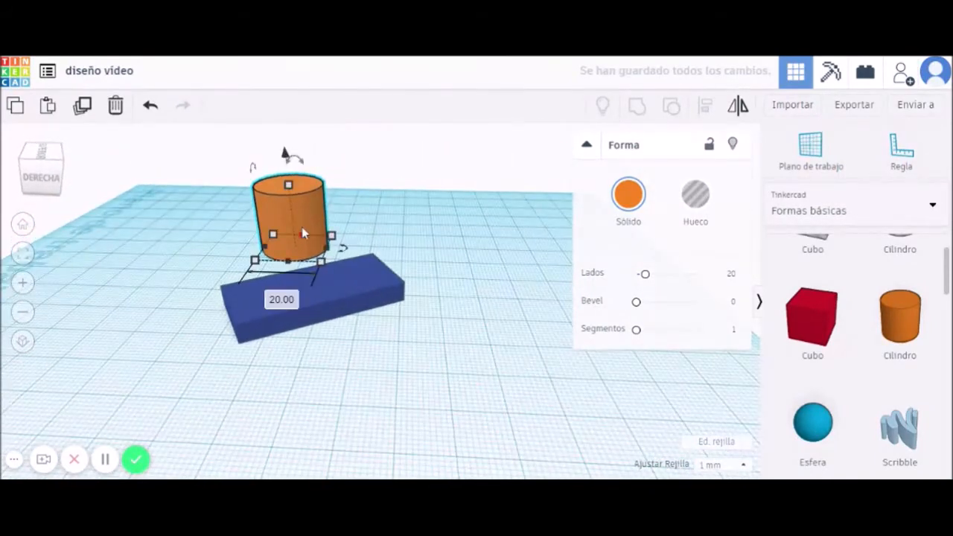
left_click(310, 302)
key("Delete")
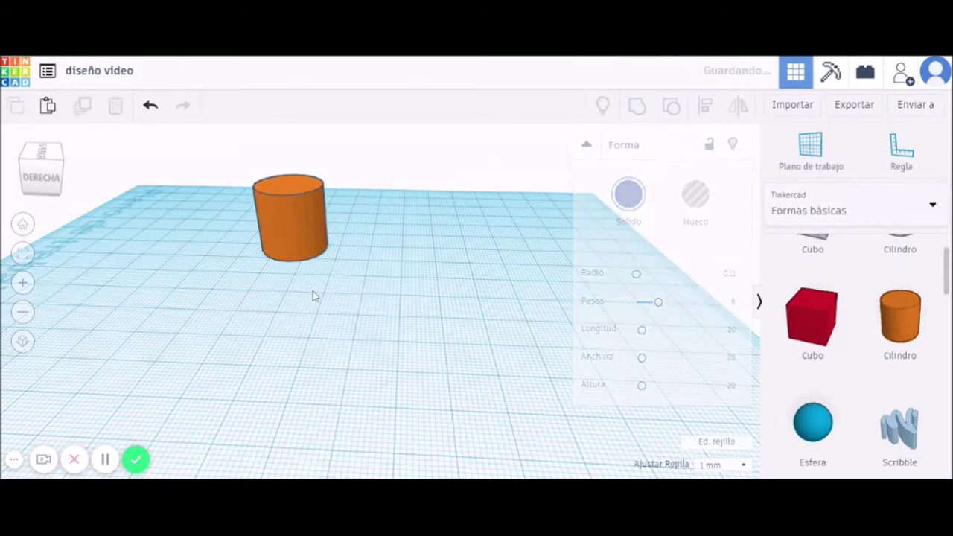
Give the orange cylinder 50 sides, a 0.99 bevel and 10 segments.
left_click(295, 221)
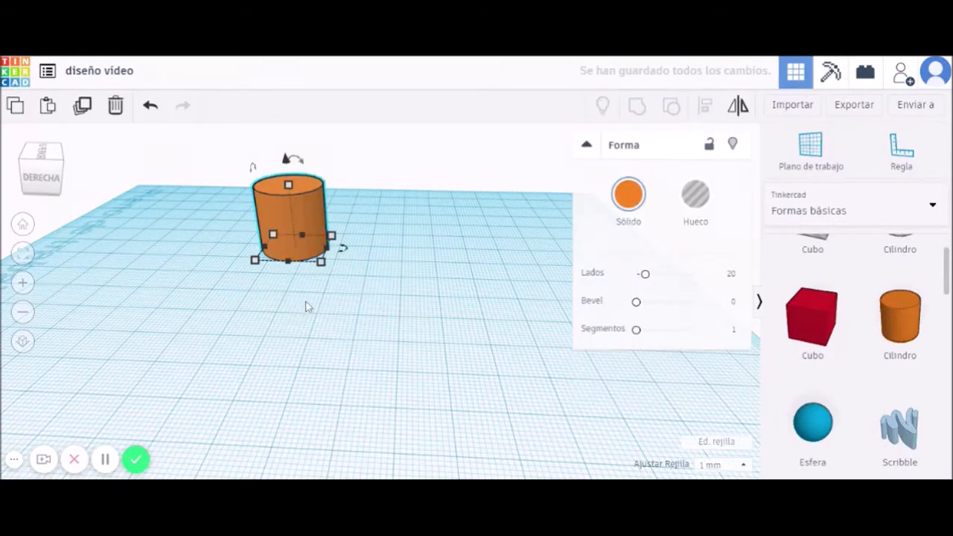
key("f")
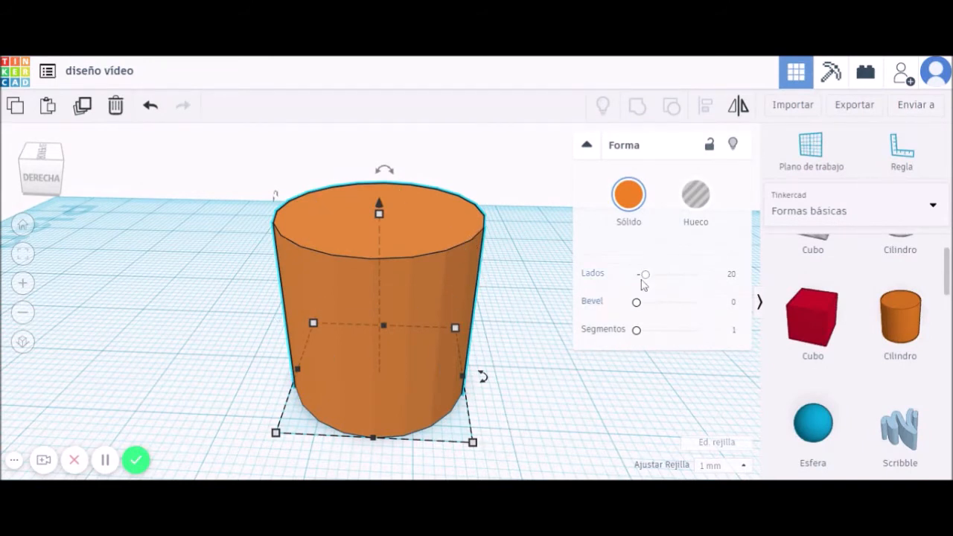
left_click_drag(647, 276, 700, 278)
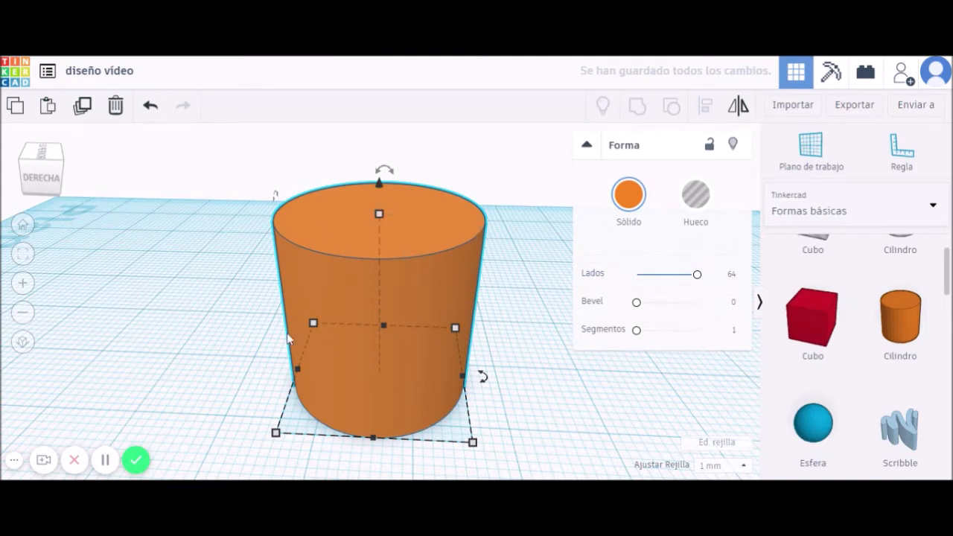
scroll(325, 377, "up", 2)
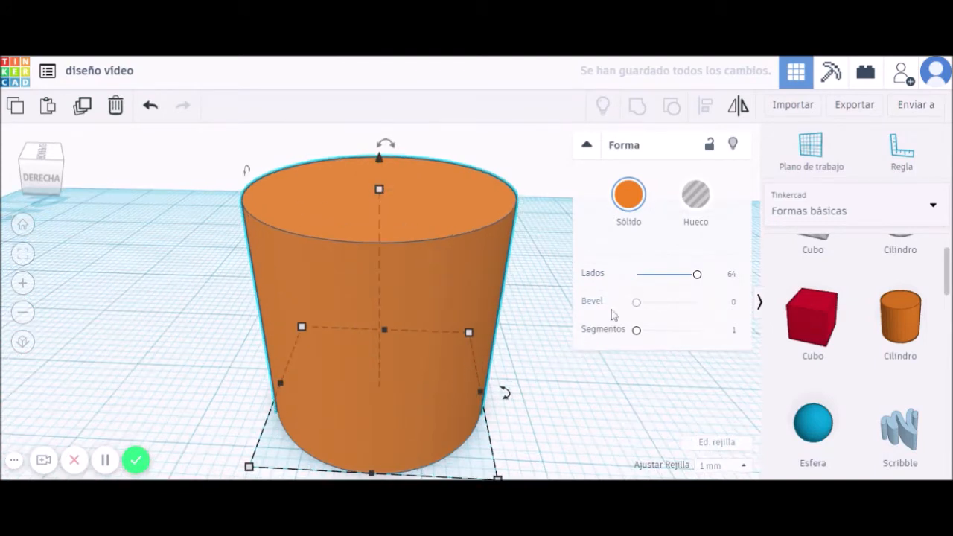
left_click_drag(697, 274, 635, 277)
right_click_drag(513, 365, 543, 389)
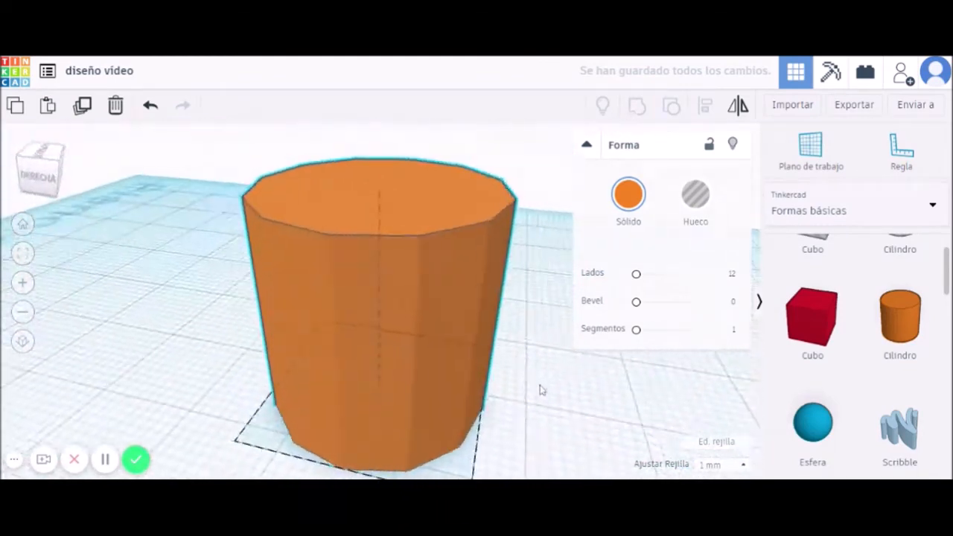
left_click_drag(636, 275, 649, 302)
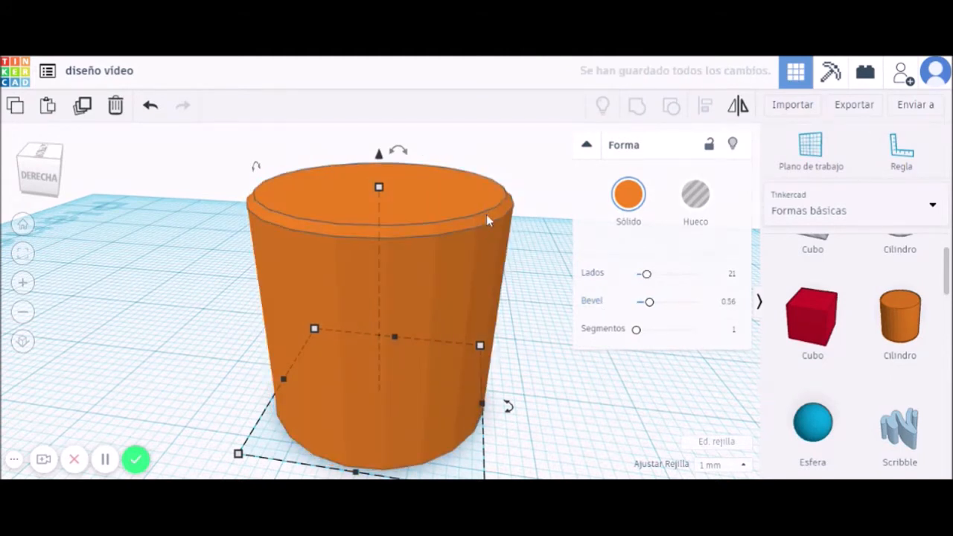
left_click_drag(645, 274, 679, 274)
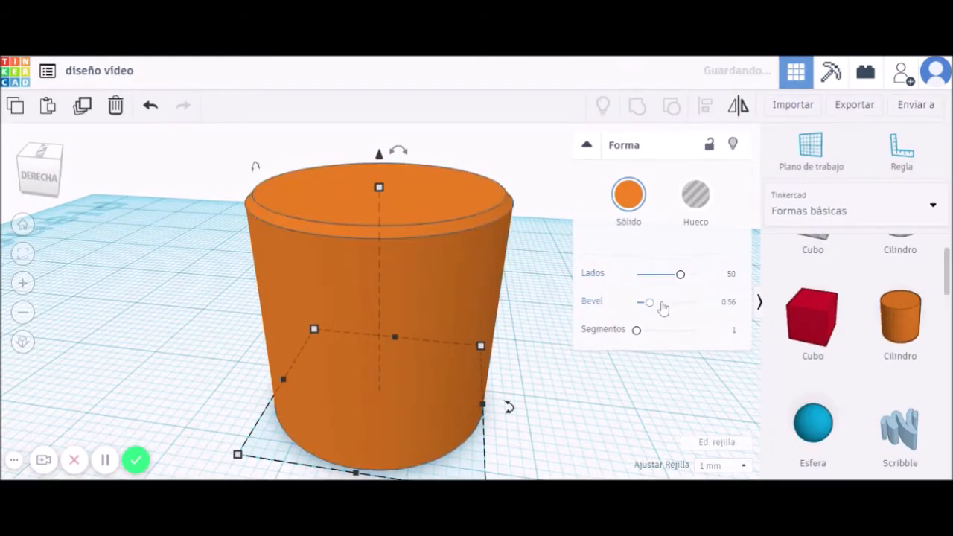
left_click_drag(650, 310, 727, 329)
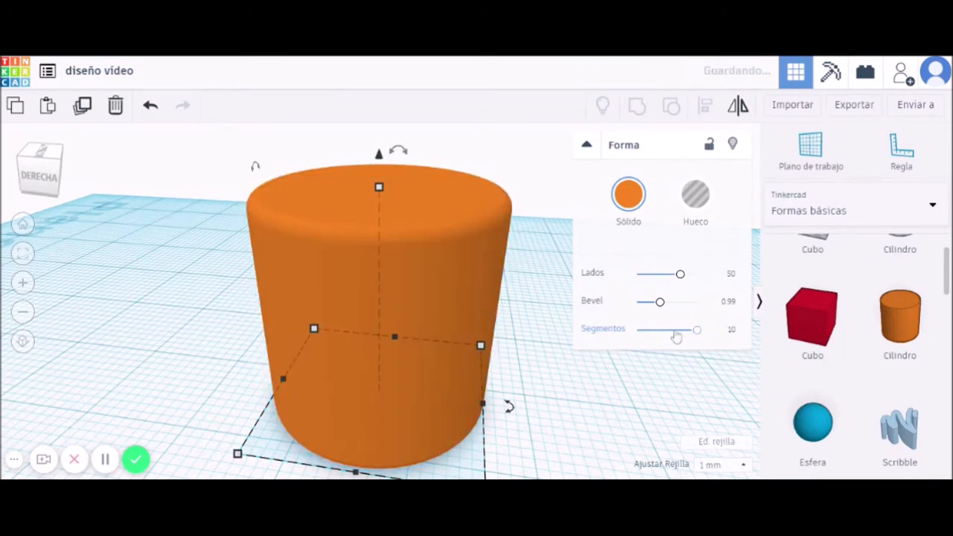
right_click_drag(427, 368, 376, 369)
scroll(376, 368, "down", 4)
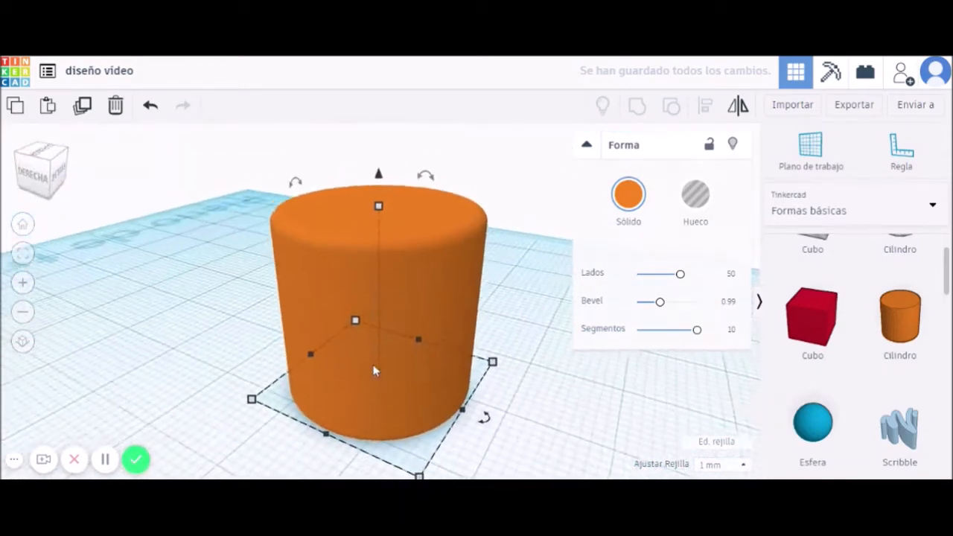
scroll(851, 414, "down", 3)
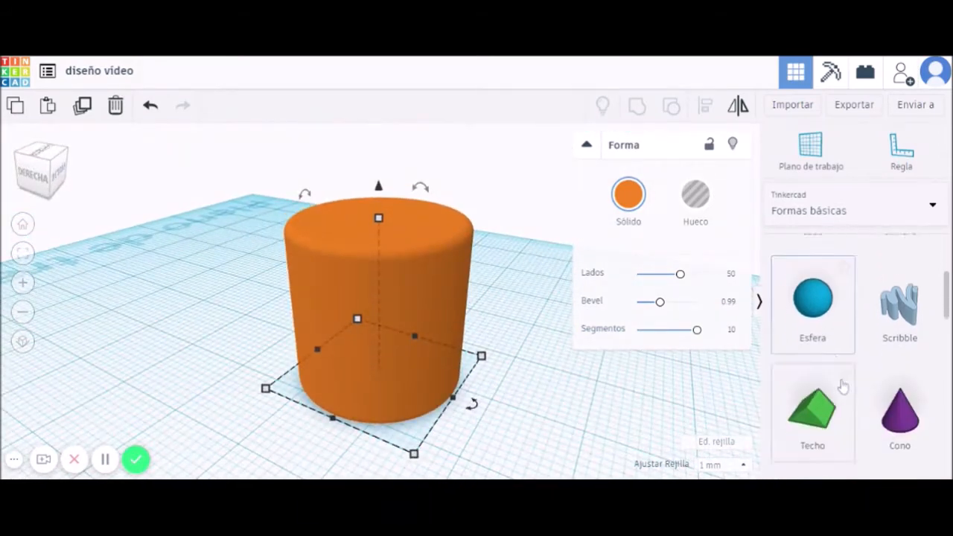
Add a sphere beside the cylinder and lower its steps for a faceted look.
left_click_drag(813, 284, 597, 377)
scroll(601, 425, "down", 3)
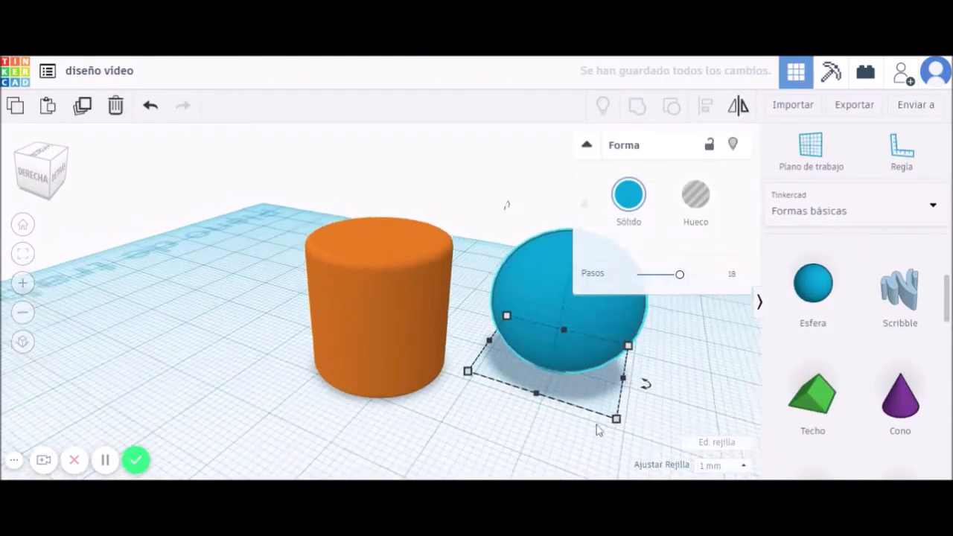
left_click_drag(680, 274, 642, 279)
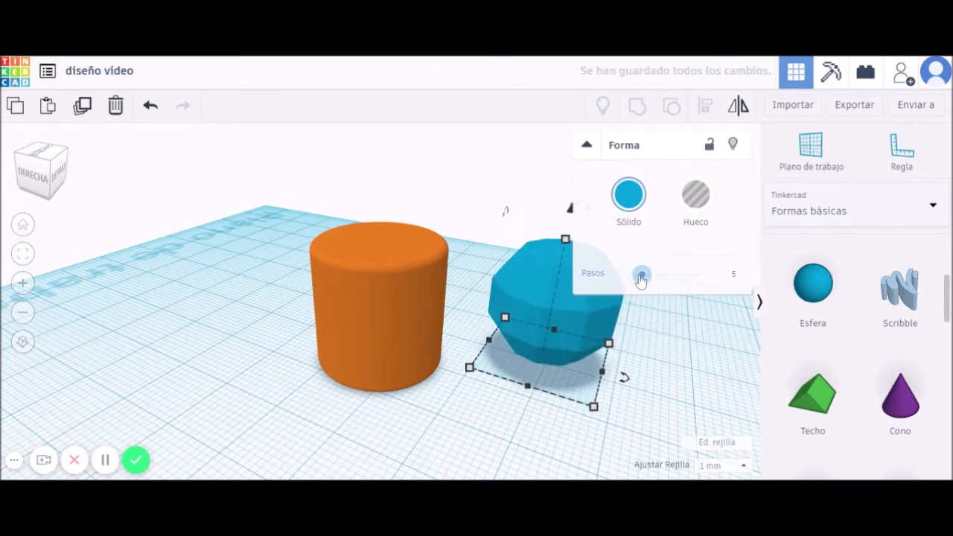
right_click_drag(478, 378, 566, 399)
scroll(893, 402, "down", 4)
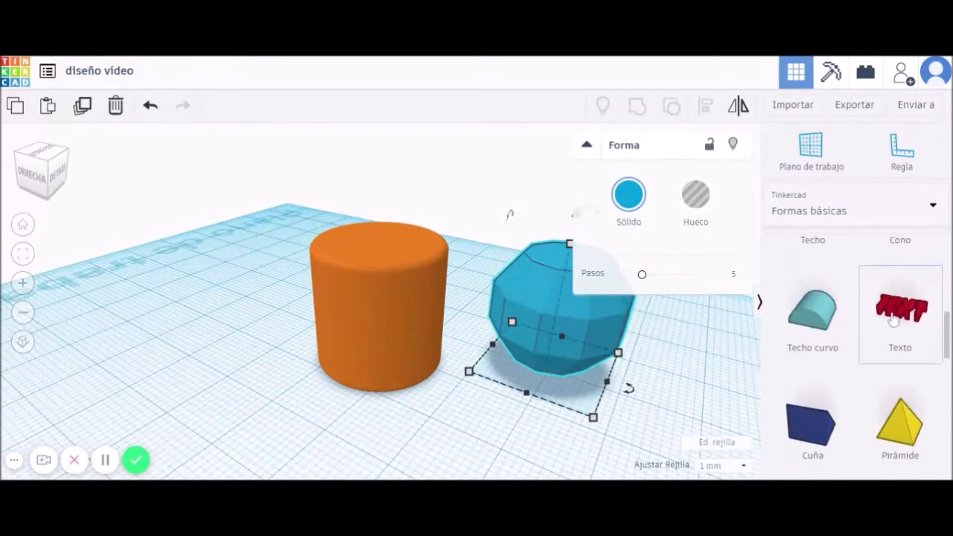
Add a purple cone truncated to top radius 7.47 and base radius 15.6.
left_click_drag(900, 262, 188, 329)
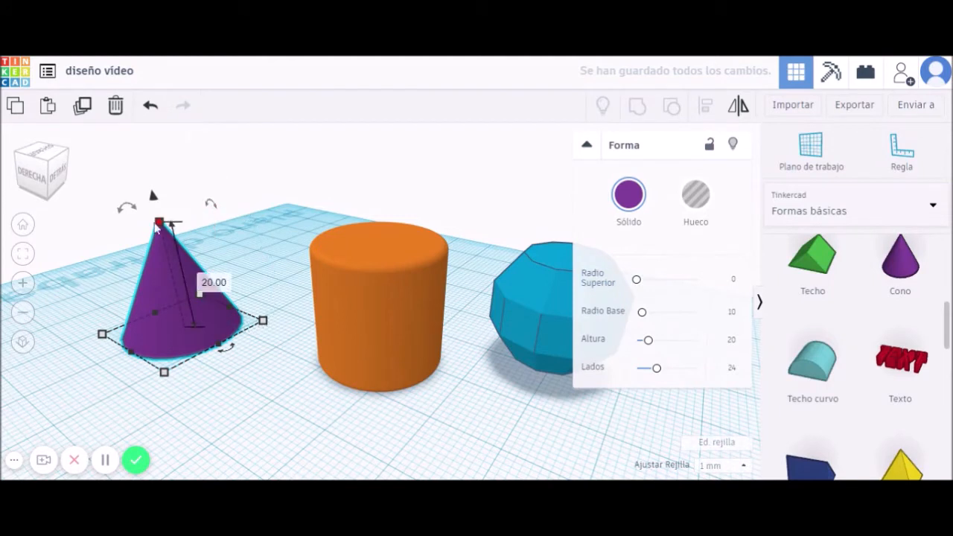
left_click_drag(636, 279, 644, 287)
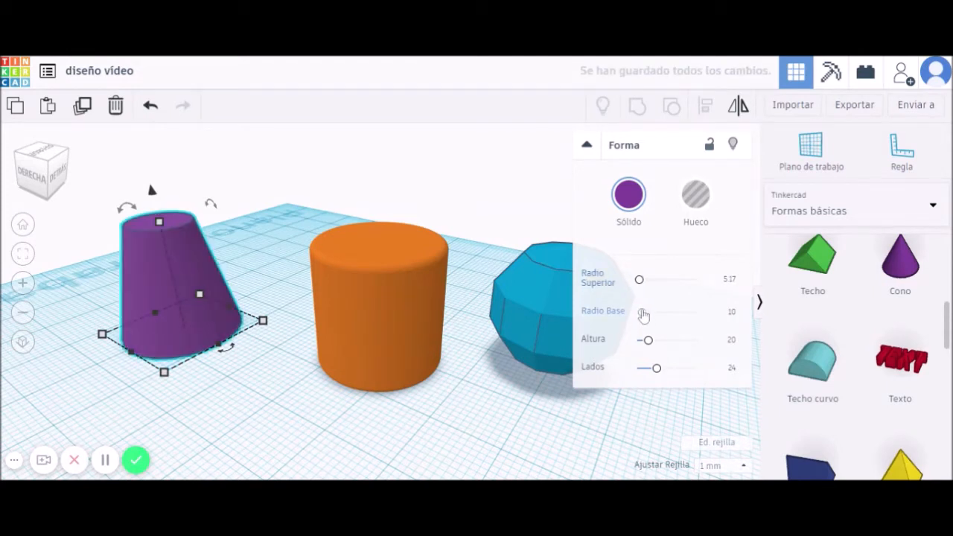
left_click_drag(645, 317, 645, 312)
mouse_move(639, 279)
left_mouse_down()
mouse_move(657, 281)
mouse_move(643, 284)
left_mouse_up()
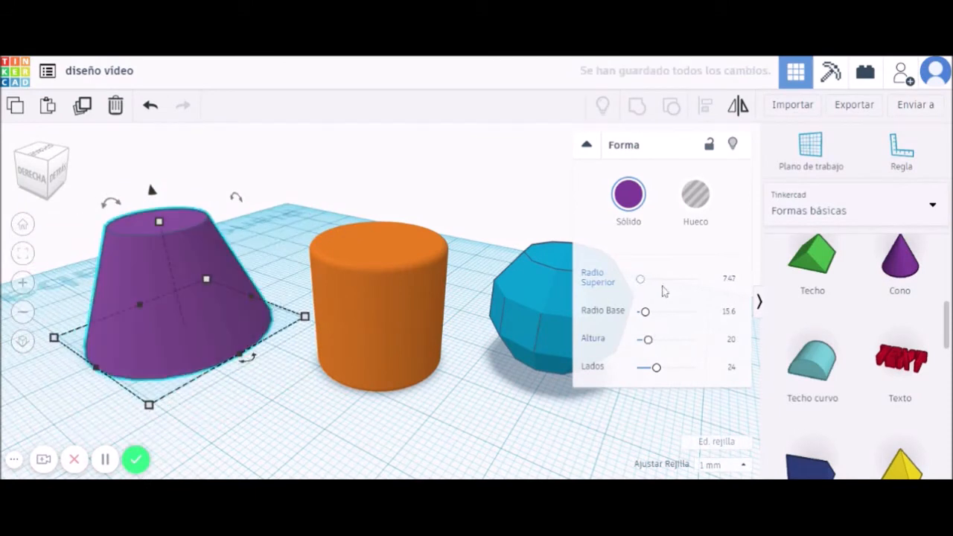
scroll(841, 384, "down", 1)
scroll(841, 384, "up", 3)
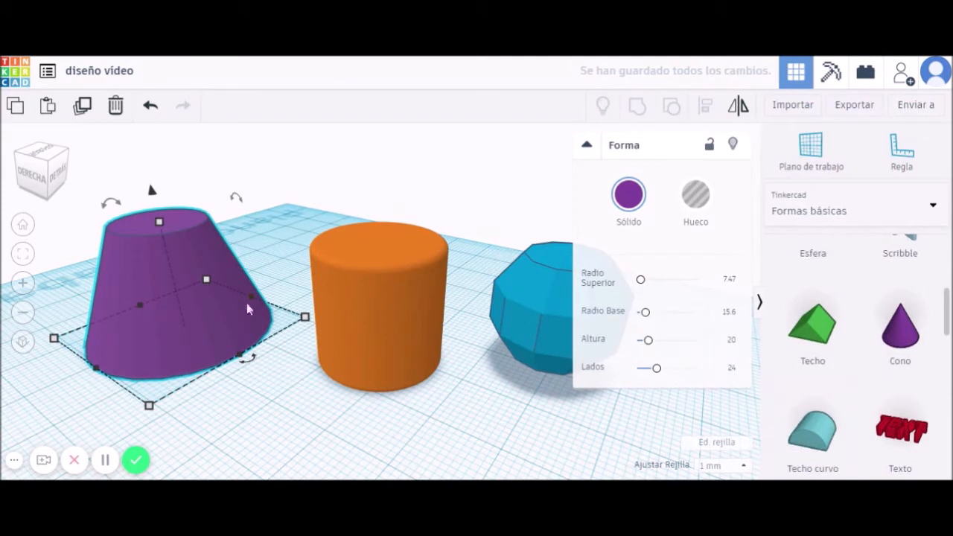
scroll(833, 362, "down", 5)
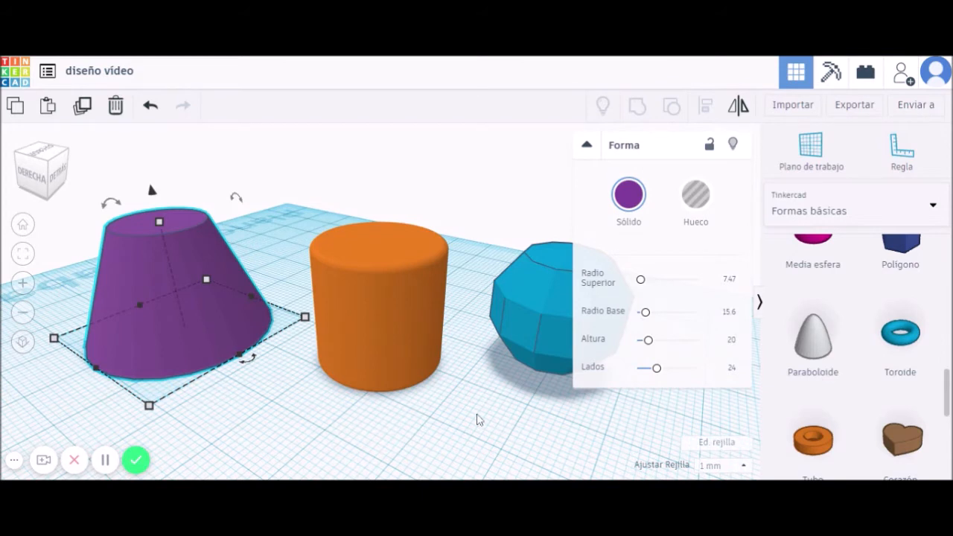
left_click(586, 145)
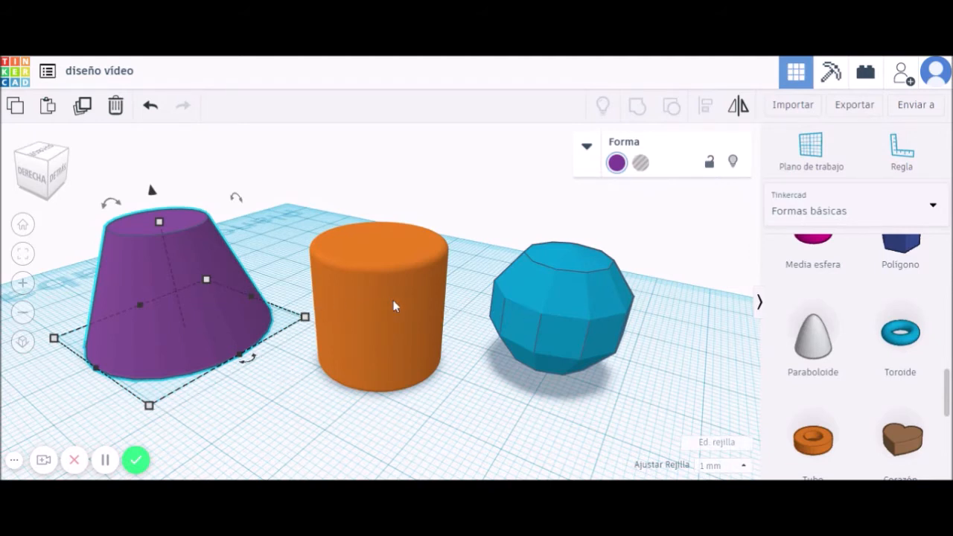
Narrow the orange cylinder to about 14.01 mm across and stretch it to 26 mm tall.
left_click(385, 318)
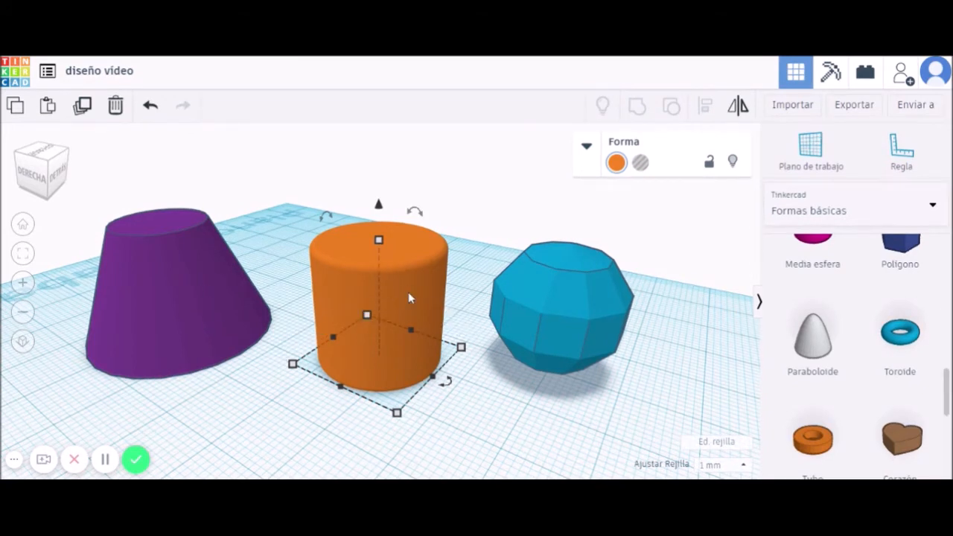
mouse_move(399, 420)
left_click_drag(401, 422, 388, 383)
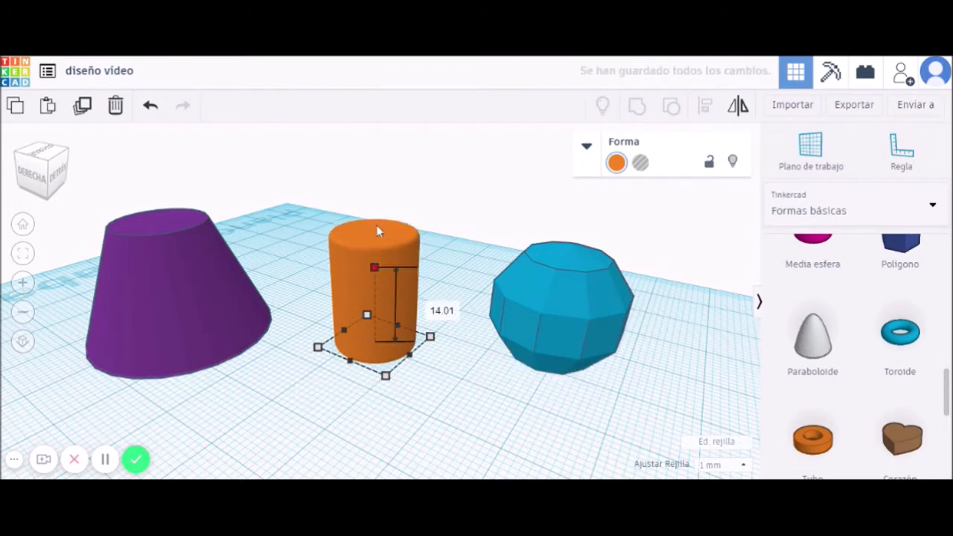
left_click_drag(376, 231, 374, 192)
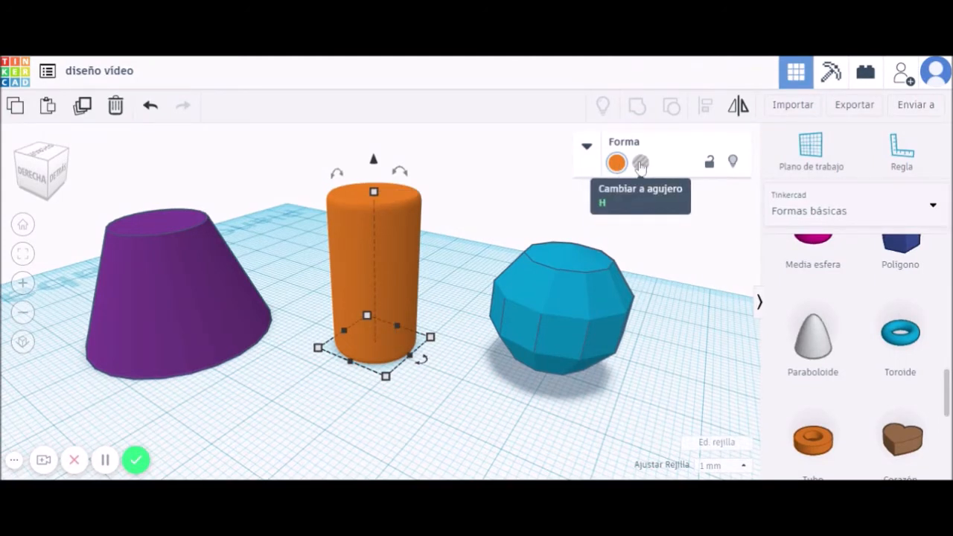
Turn the orange cylinder into a grey hole and move it toward the purple cone.
left_click(640, 164)
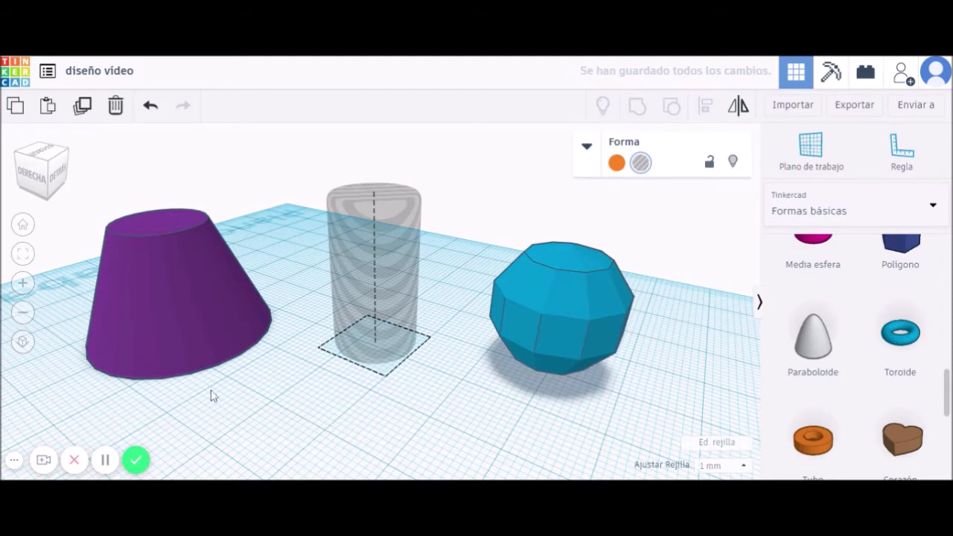
right_click_drag(211, 394, 240, 394)
left_click_drag(391, 283, 336, 272)
scroll(178, 309, "down", 2)
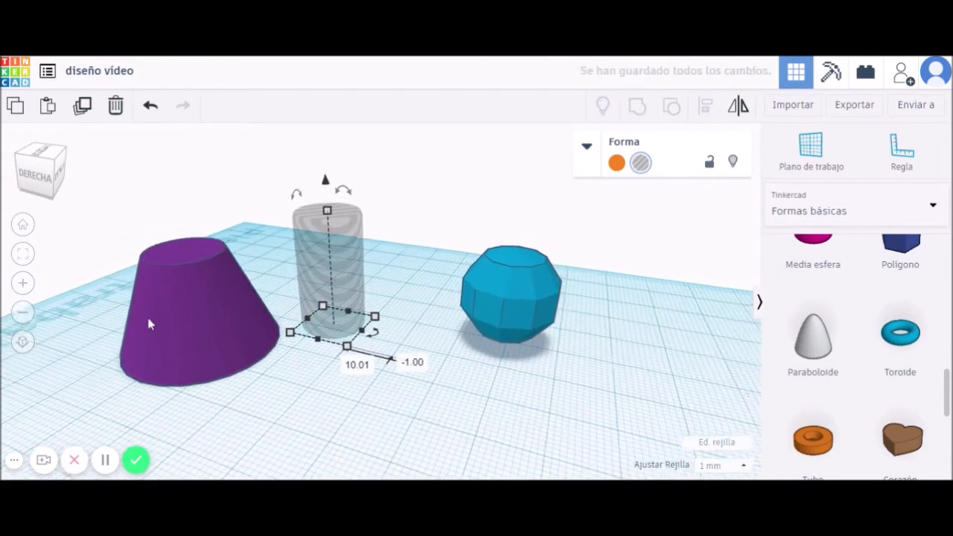
scroll(186, 309, "down", 2)
left_click(228, 285)
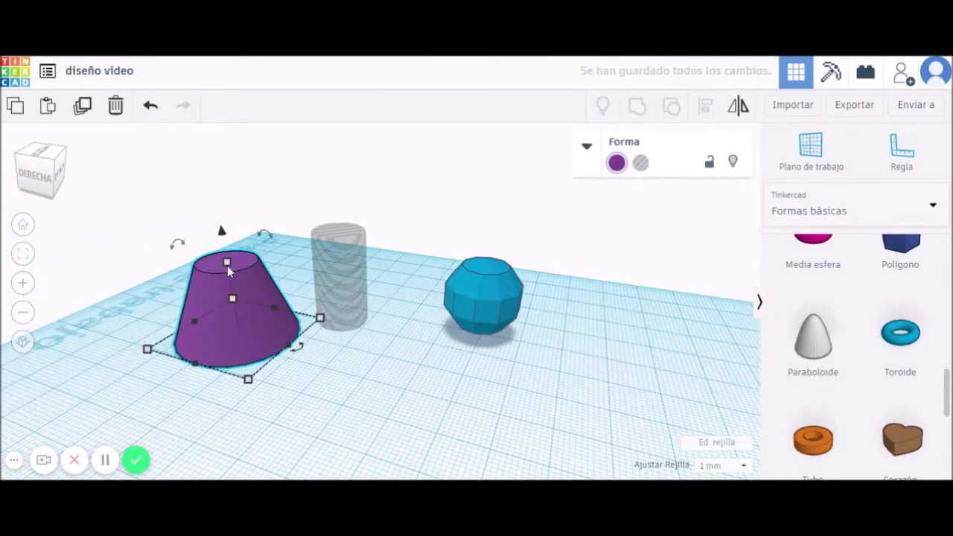
left_click(343, 283)
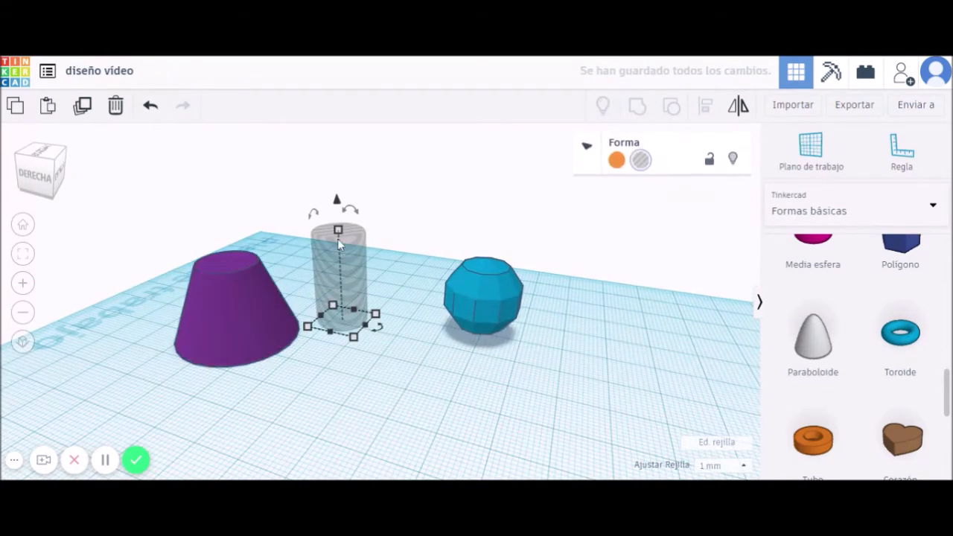
Raise the hole cylinder to a 20 mm elevation.
left_click_drag(340, 189, 336, 172)
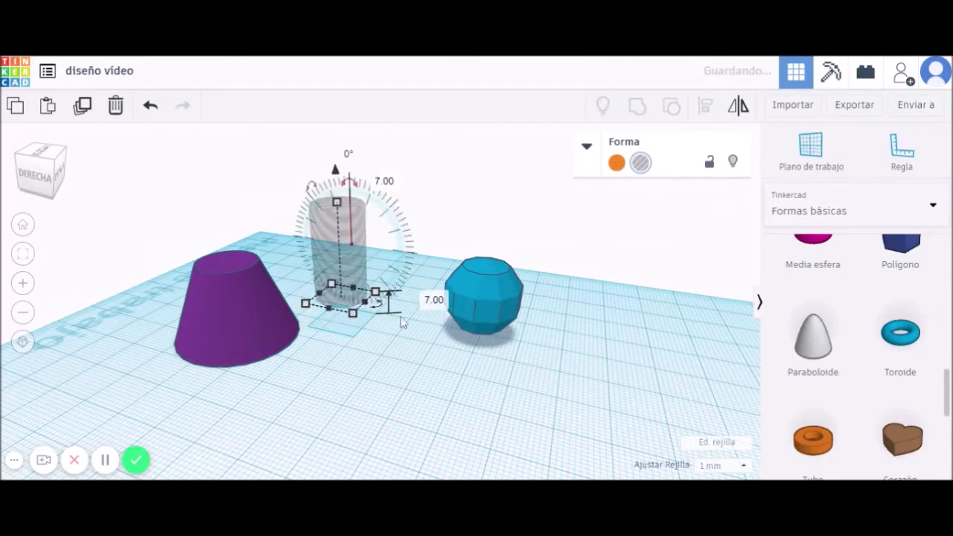
left_click(433, 298)
type("20")
key("Return")
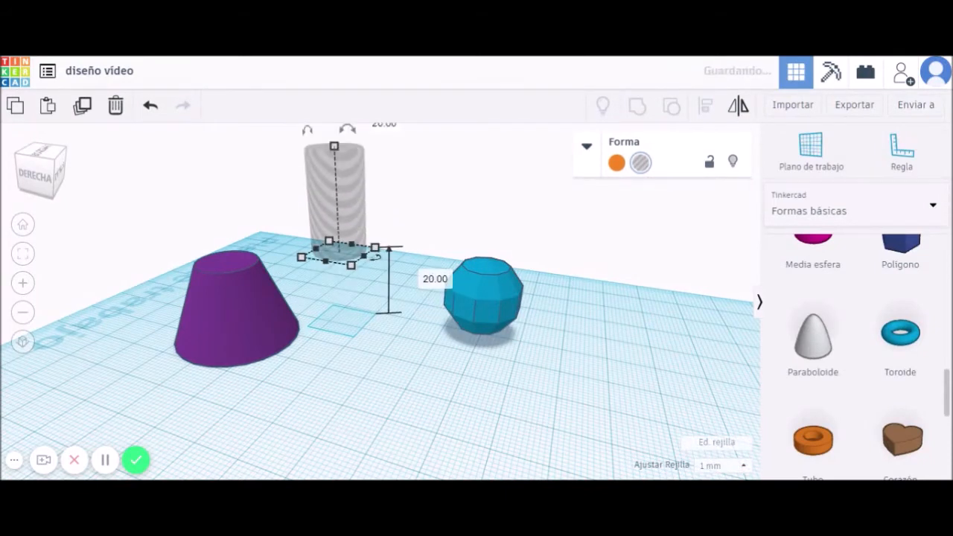
Drag the hole over the purple cone, sink it into the cone's top, and select both.
left_click_drag(347, 209, 221, 219)
scroll(293, 220, "down", 2)
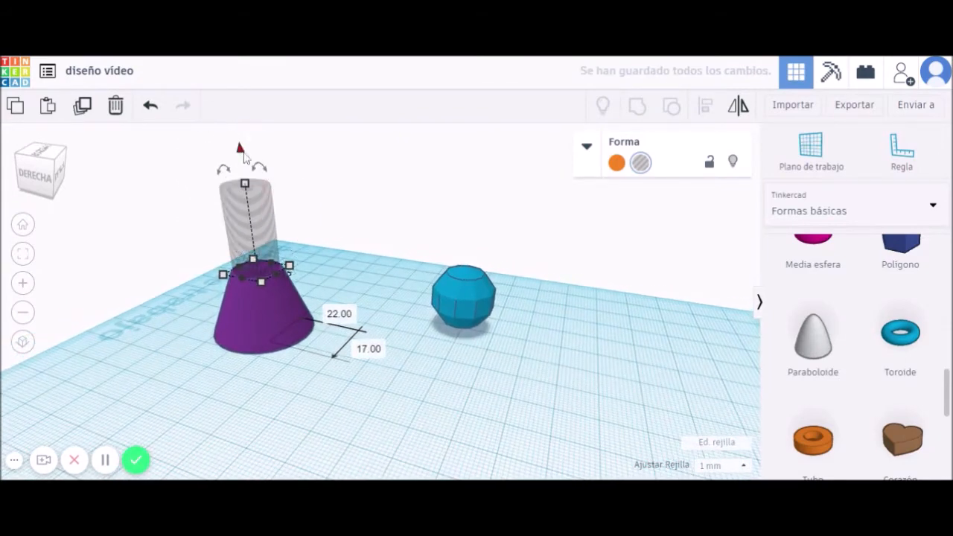
left_click_drag(239, 148, 252, 232)
mouse_move(360, 380)
right_mouse_down()
mouse_move(372, 279)
mouse_move(365, 329)
mouse_move(374, 406)
mouse_move(362, 395)
right_mouse_up()
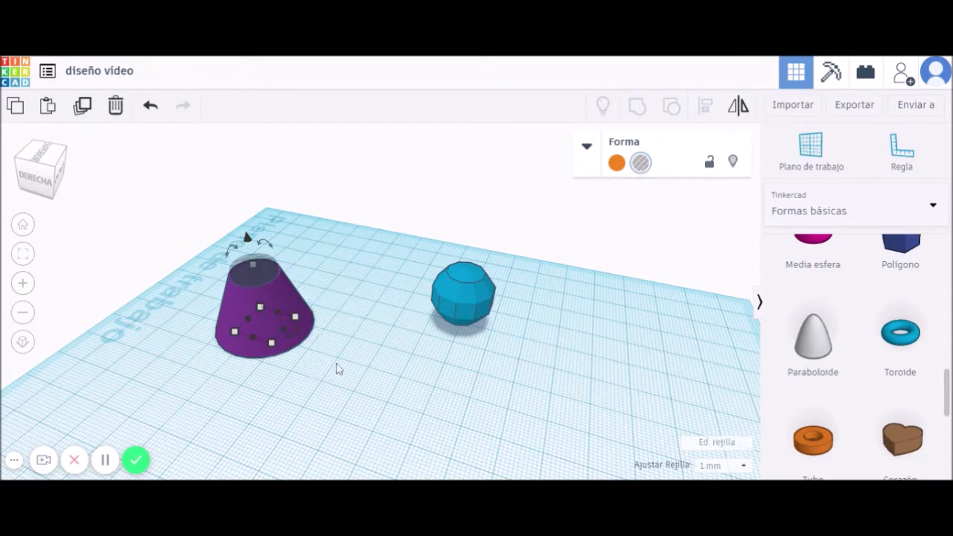
left_click(364, 363)
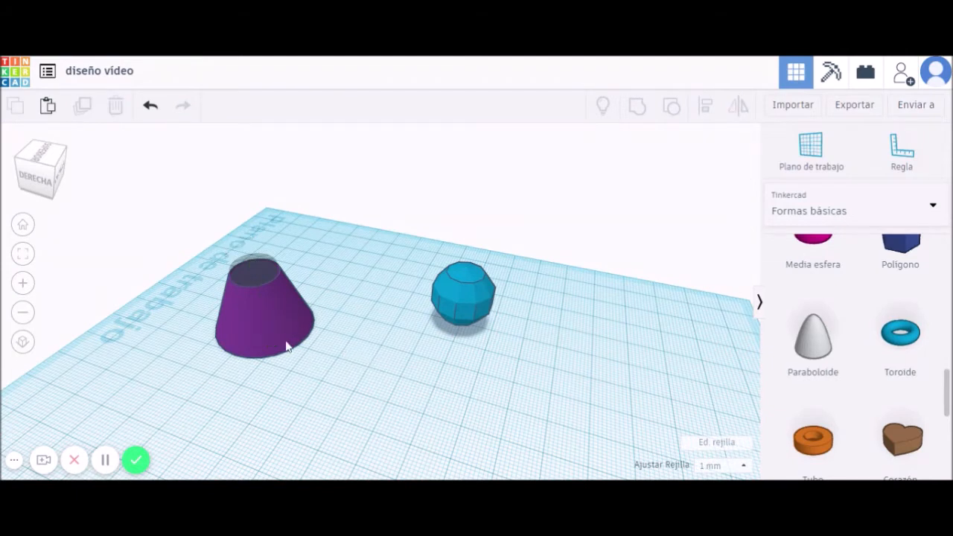
left_click_drag(335, 364, 195, 243)
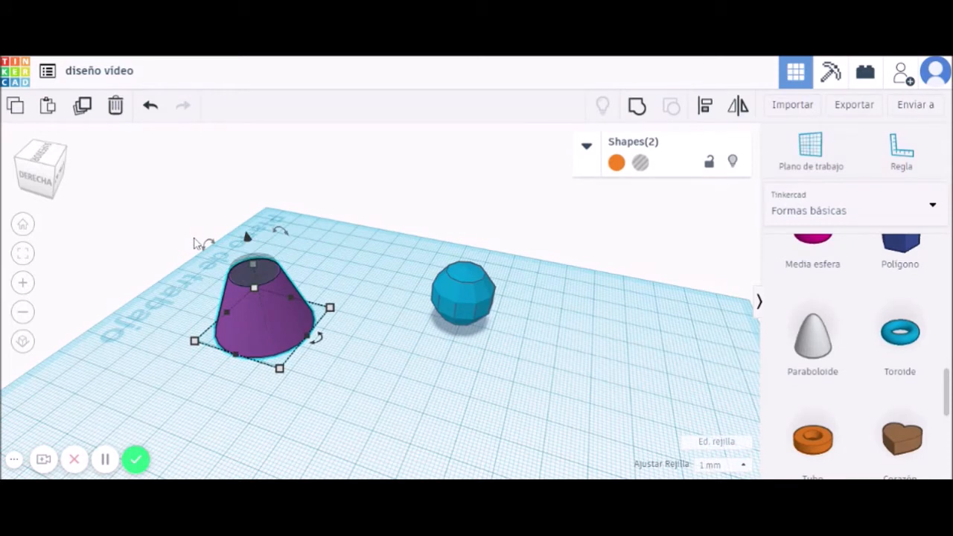
Select the purple cone plus the inner hole cylinder and group them with Agrupar.
left_click(360, 266)
left_click(290, 309)
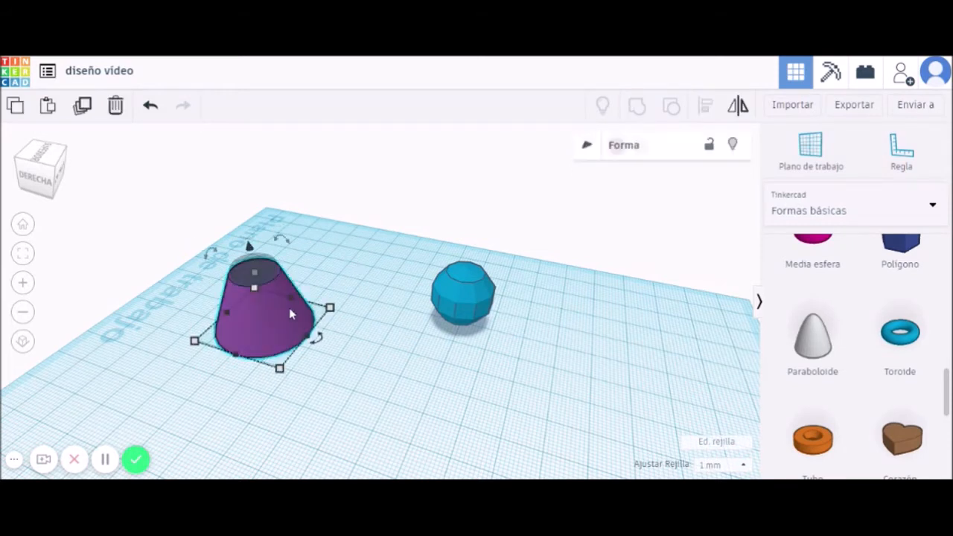
left_click(266, 271, "shift")
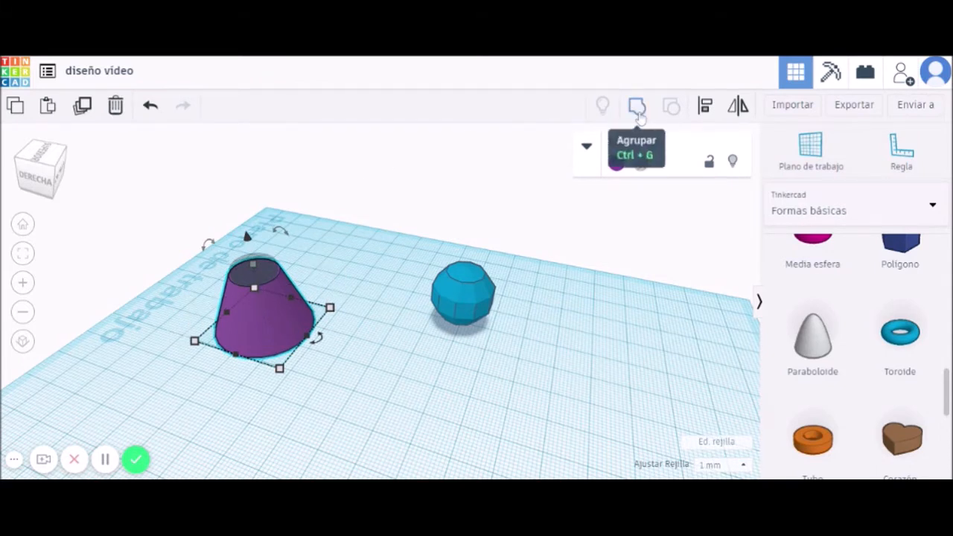
left_click(637, 108)
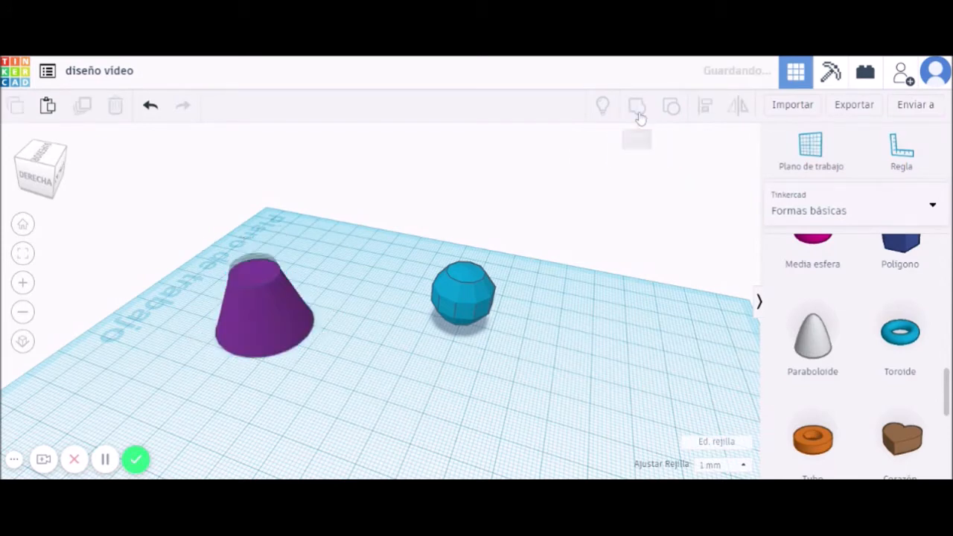
Inspect the grouped cone from above, then undo the grouping and the hole's descent.
left_click(361, 275)
right_click_drag(360, 275, 493, 226)
right_click_drag(521, 188, 474, 344)
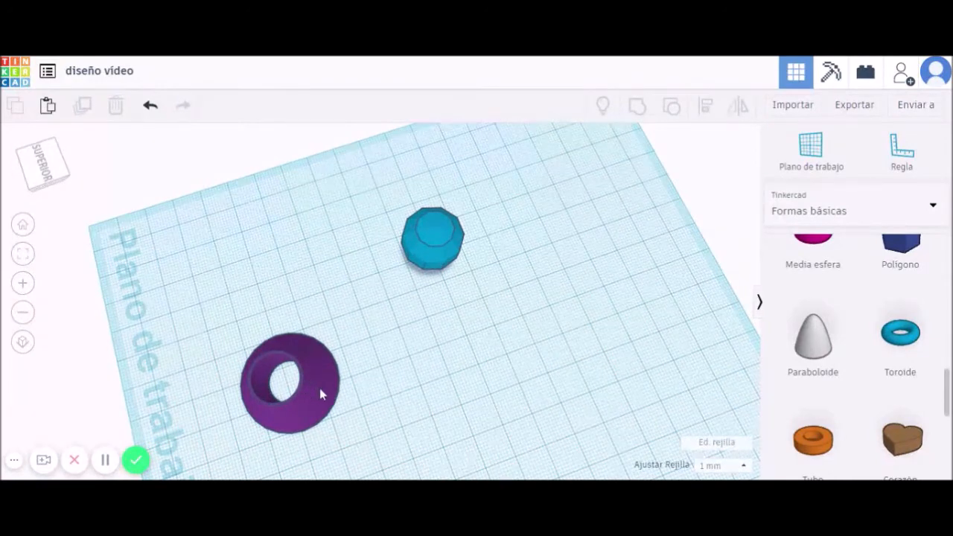
key("ctrl+z")
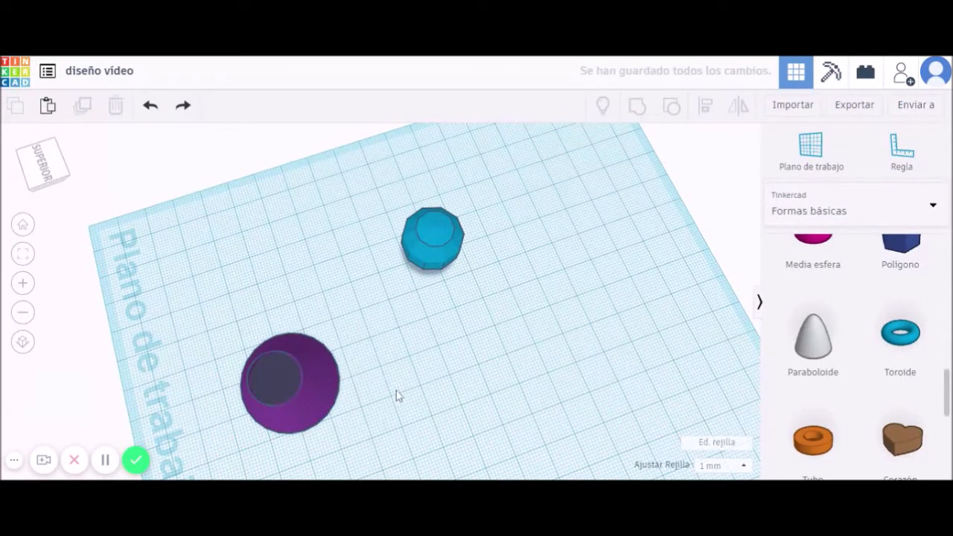
right_click_drag(355, 398, 442, 350)
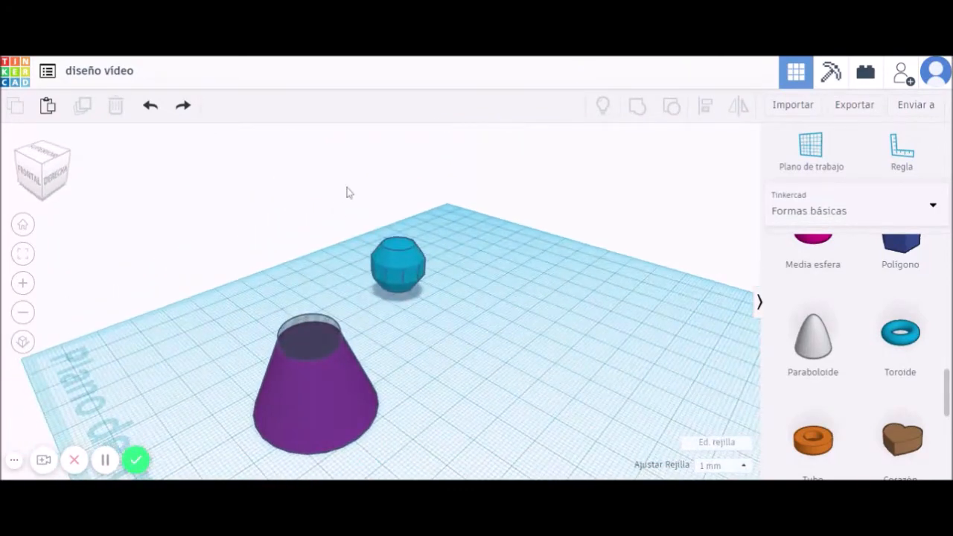
left_click(150, 107)
Undo the cylinder's move onto the cone and add a Paraboloide set as a hole.
left_click(152, 107)
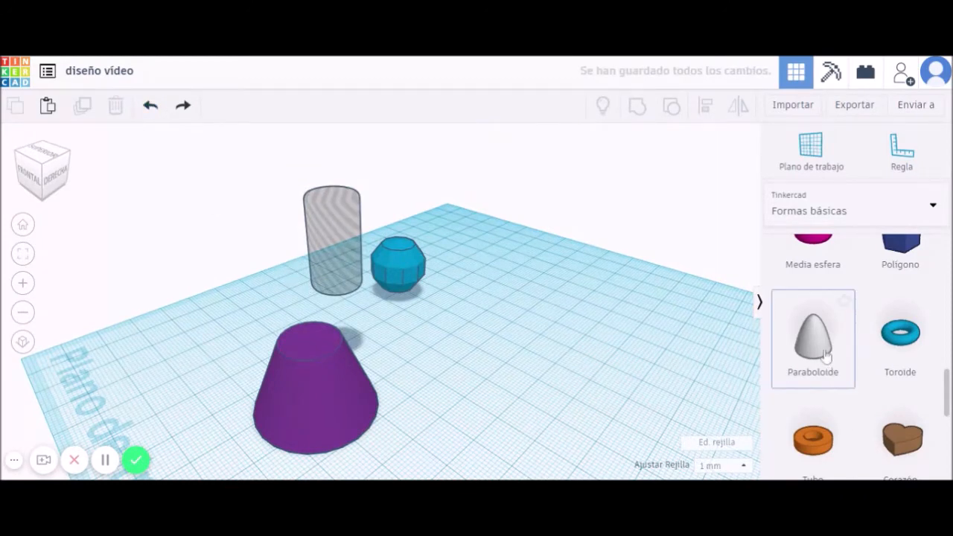
left_click_drag(815, 341, 481, 354)
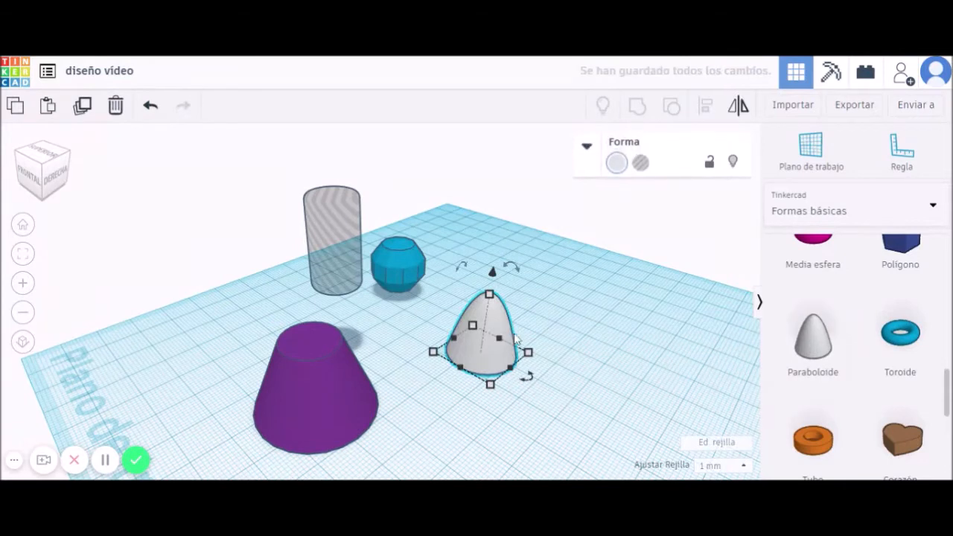
left_click(640, 163)
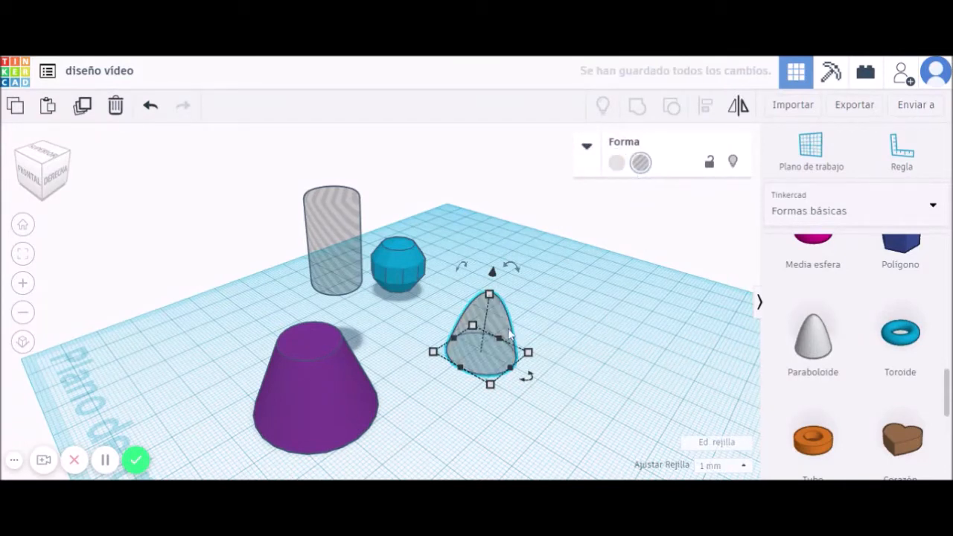
left_click(305, 364)
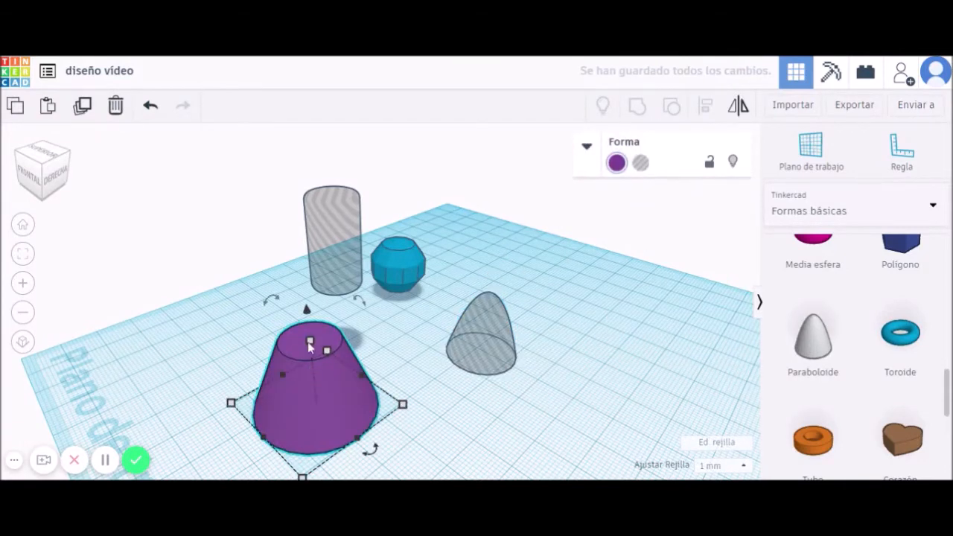
left_click(466, 336)
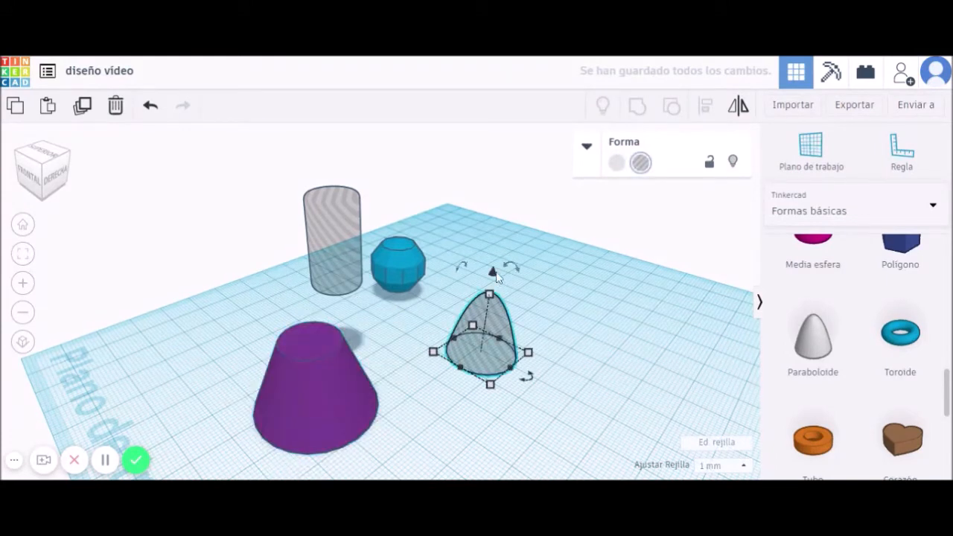
Elevate the paraboloid hole to 20, shrink it, sink it into the cone's top, and select both.
left_click(607, 347)
type("20")
key("Return")
left_click_drag(515, 265, 321, 305)
left_click_drag(303, 373, 321, 298)
left_click_drag(305, 252, 306, 291)
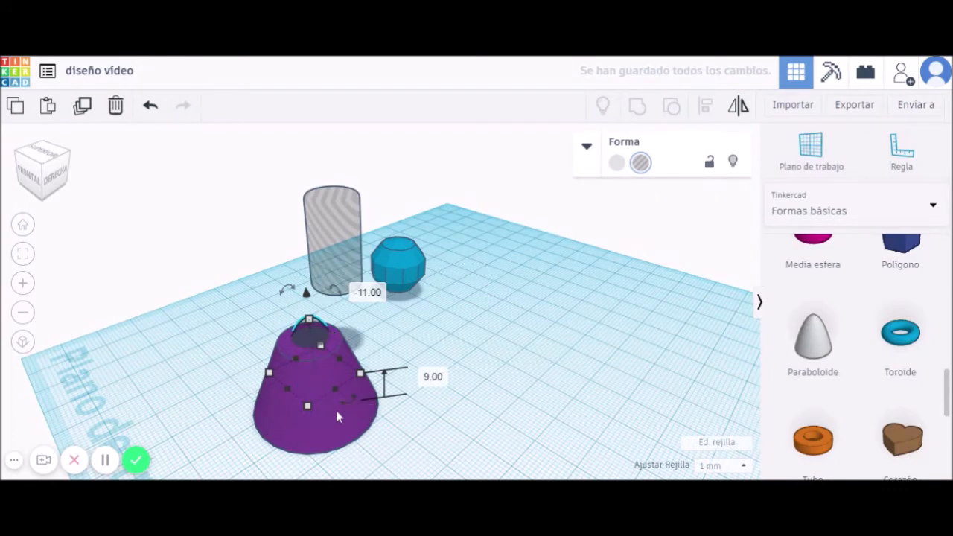
right_click_drag(444, 393, 434, 420)
left_click_drag(411, 427, 274, 366)
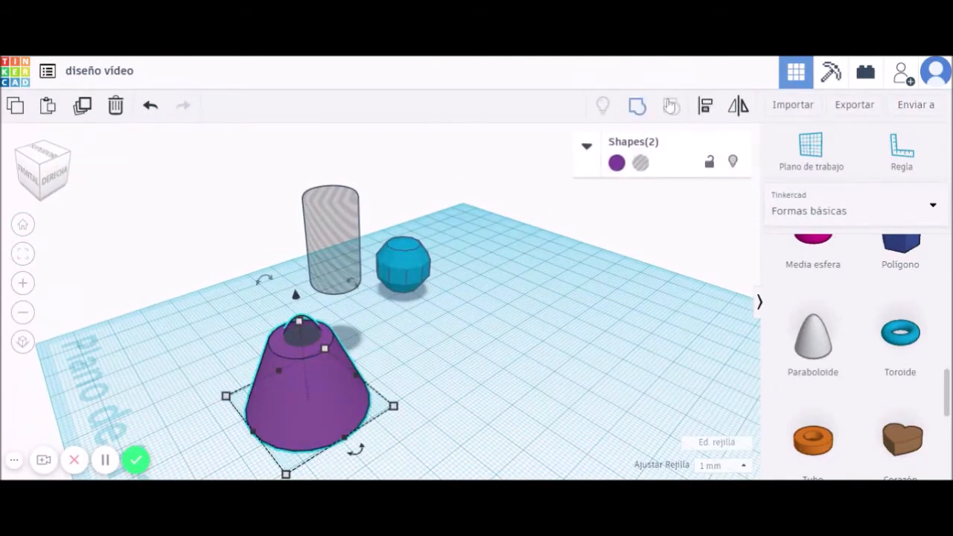
Group the cone with the paraboloid hole and inspect the hollow top, including a top-down view.
left_click(645, 112)
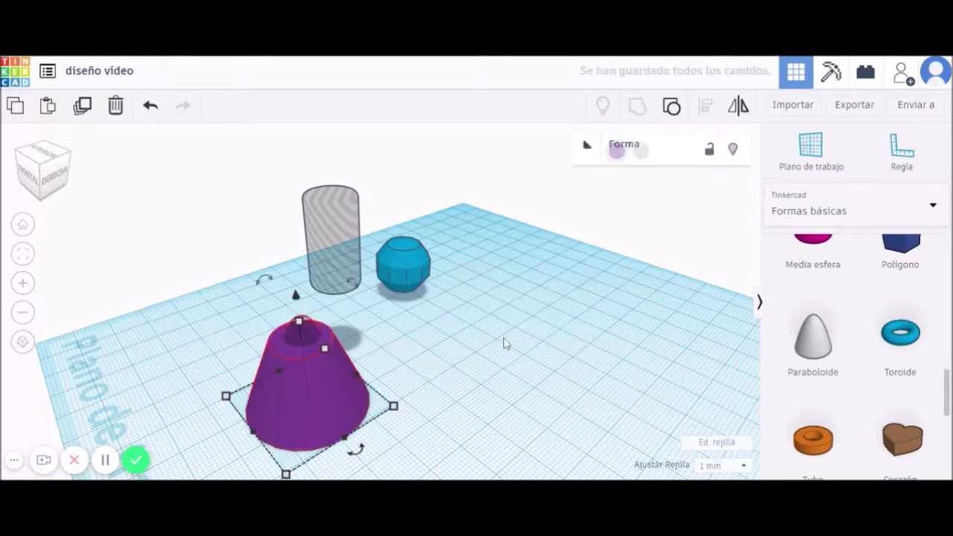
left_click(423, 364)
right_click_drag(424, 364, 425, 417)
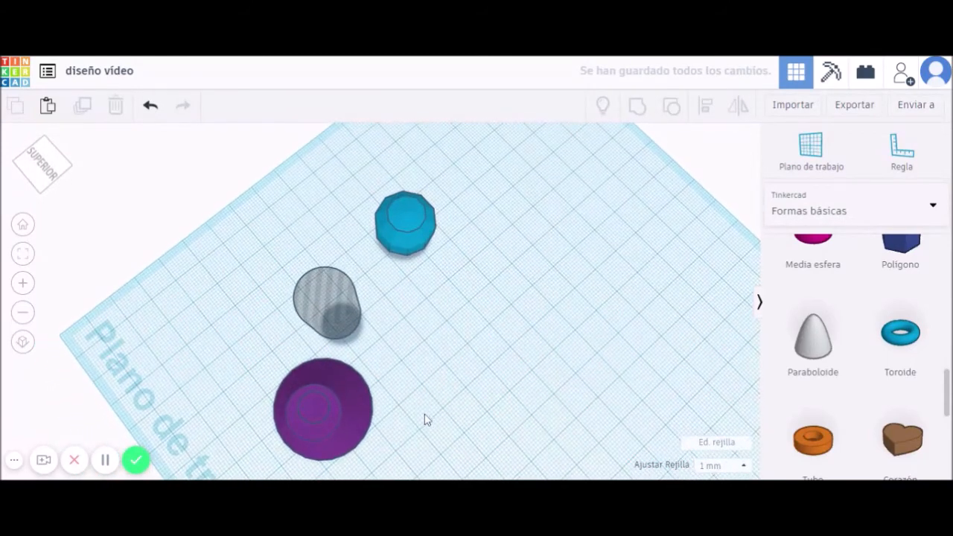
scroll(313, 430, "up", 4)
right_click_drag(315, 429, 415, 371)
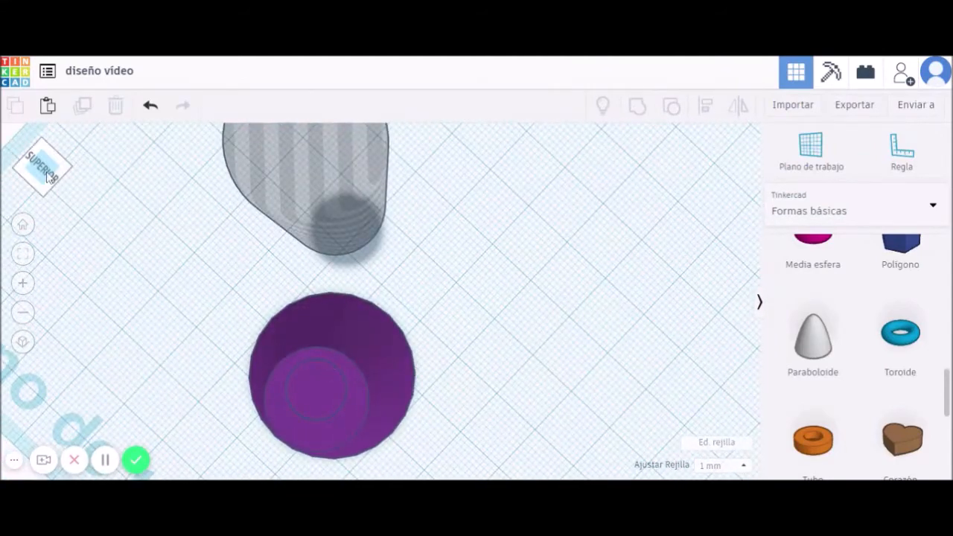
left_click(43, 167)
right_click_drag(559, 397, 436, 168)
right_click_drag(466, 329, 466, 378)
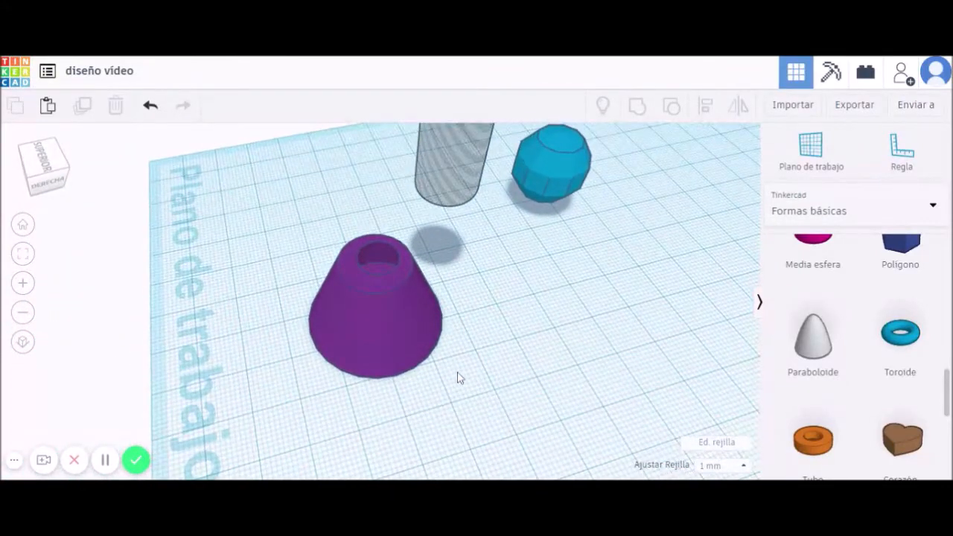
Undo six times to separate the paraboloid hole from the purple cone.
left_click(150, 106)
left_click(151, 106)
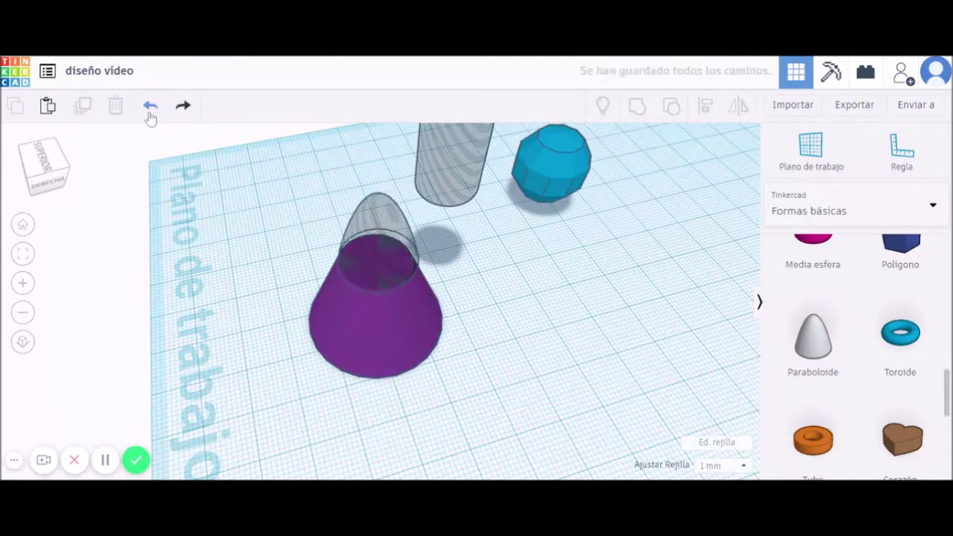
left_click(150, 108)
left_click(150, 108)
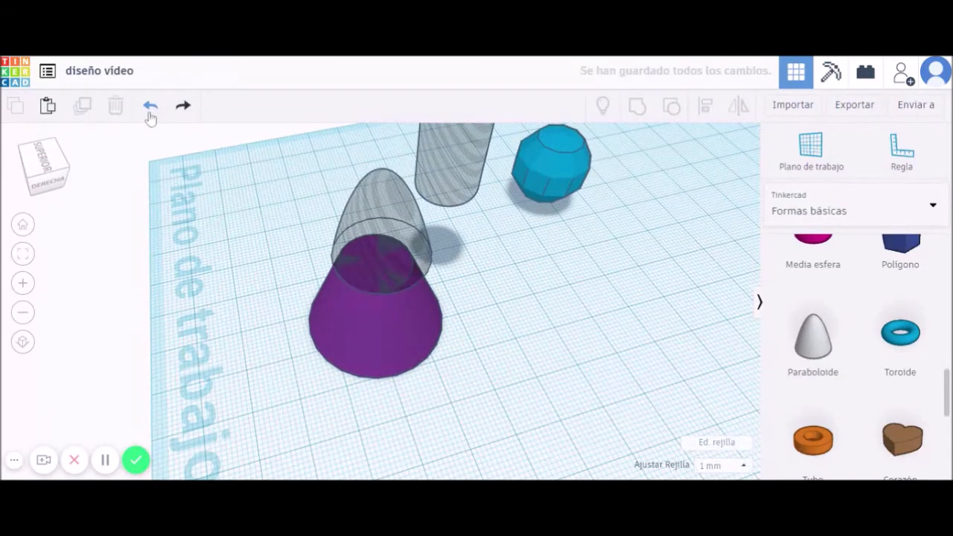
left_click(150, 110)
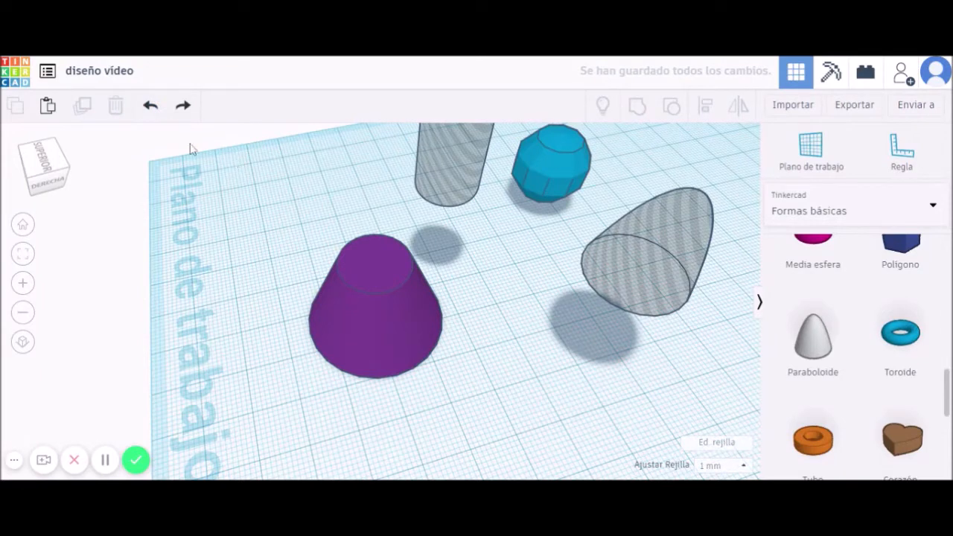
left_click(150, 111)
Make the paraboloid solid and colour it red.
left_click(661, 260)
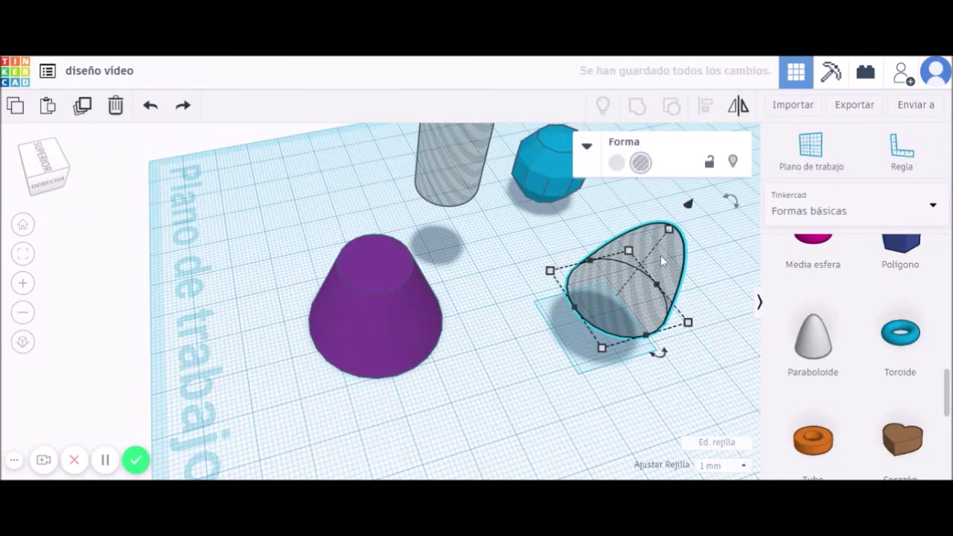
left_click(617, 162)
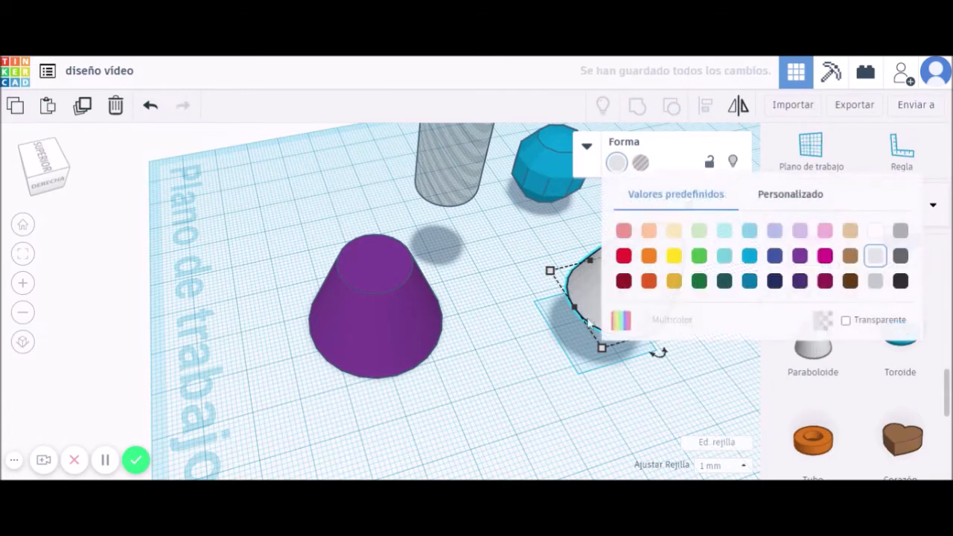
left_click(624, 256)
left_click(564, 378)
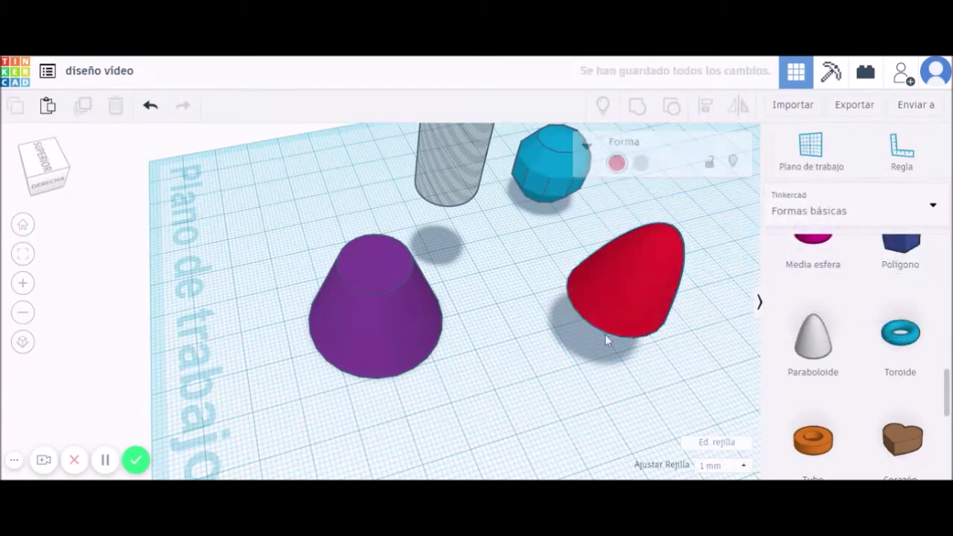
left_click(670, 237)
Raise the red paraboloid to 20, shrink it to 15 by 15, and set it on the cone's top.
right_click_drag(730, 305, 448, 339)
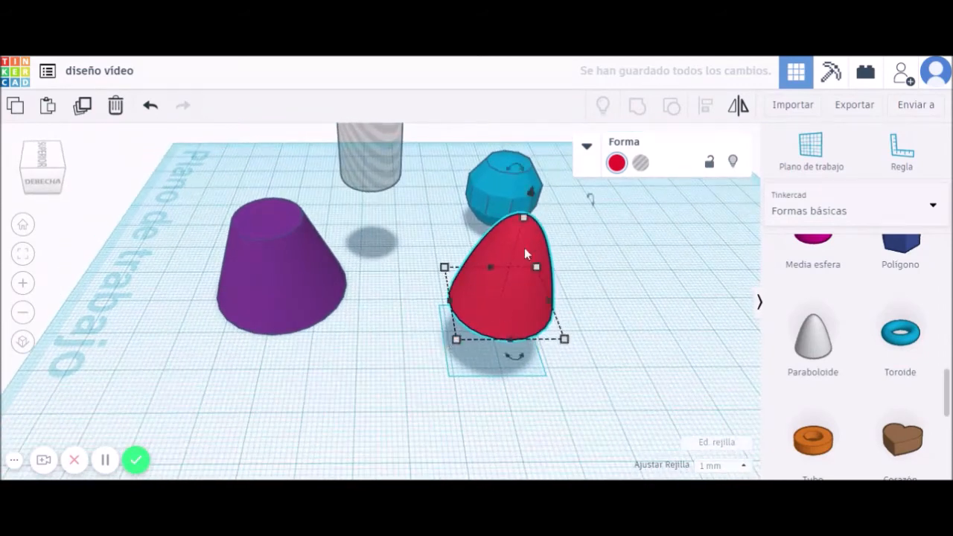
left_click_drag(533, 198, 537, 177)
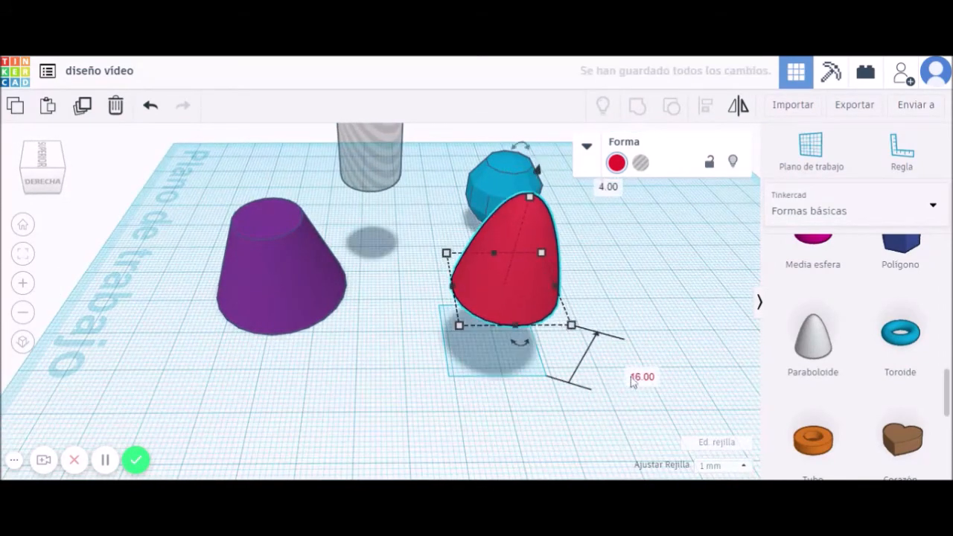
left_click(641, 377)
type("20")
key("Return")
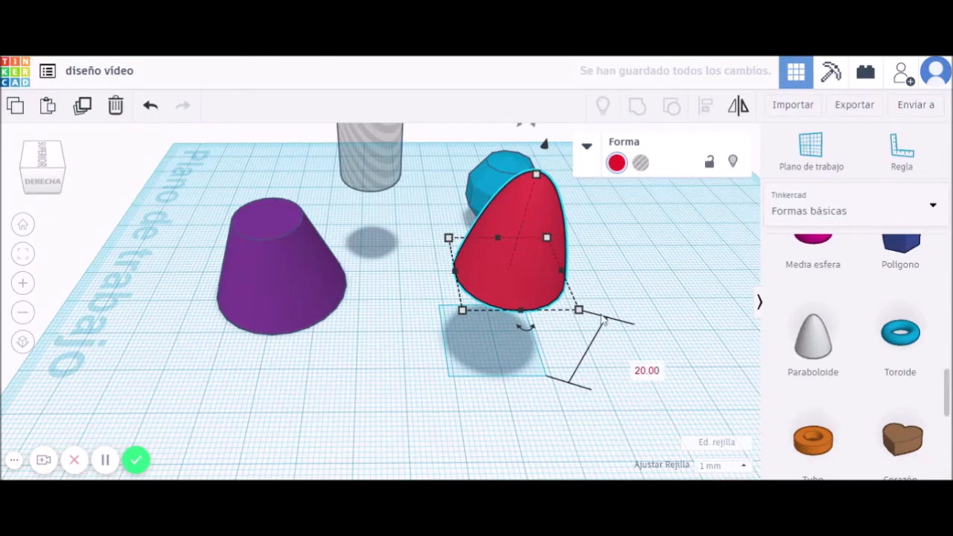
left_click_drag(527, 270, 262, 216)
left_click_drag(308, 245, 289, 235, "shift")
mouse_move(264, 192)
left_mouse_down()
mouse_move(263, 175)
mouse_move(276, 186)
mouse_move(268, 178)
left_mouse_up()
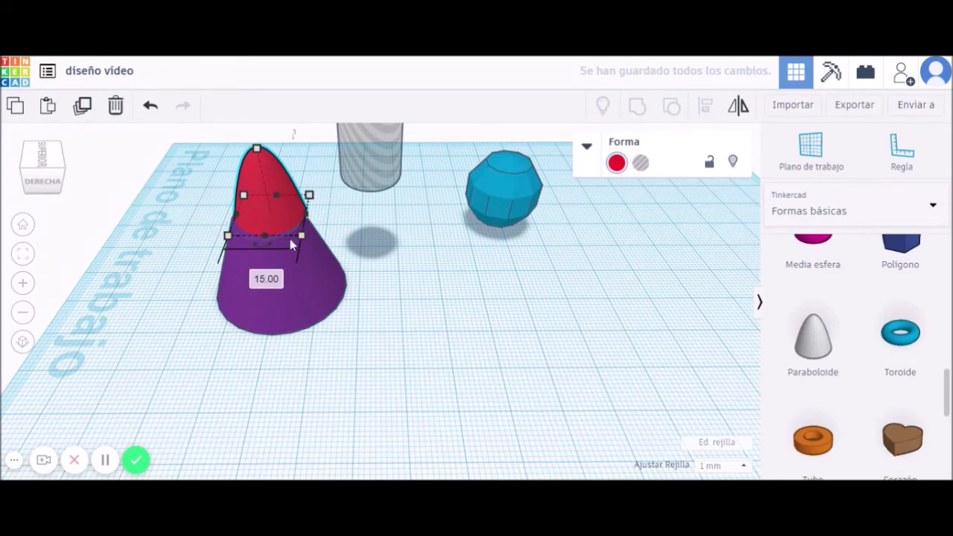
Check the paraboloid's elevation and the cone's 20.00 height, then select both shapes.
left_click(297, 301)
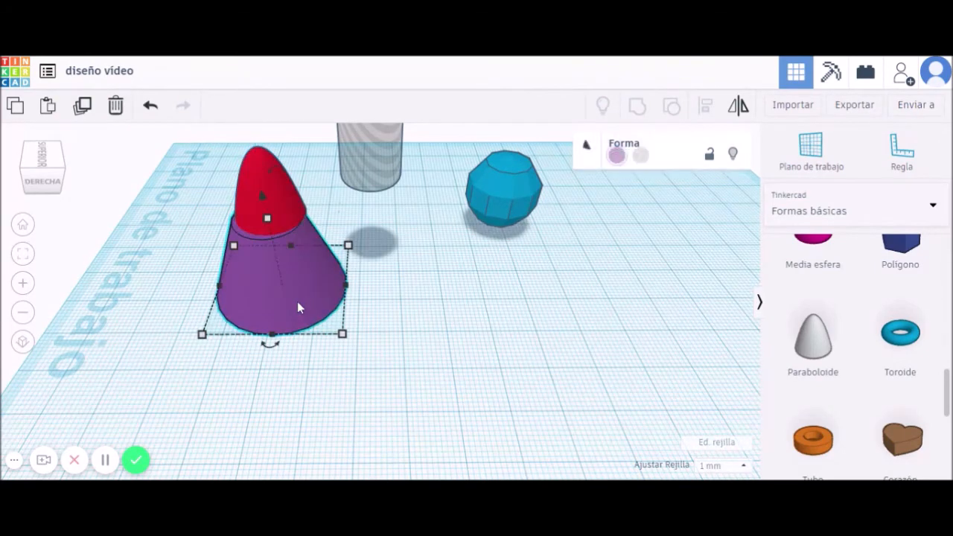
left_click(437, 310)
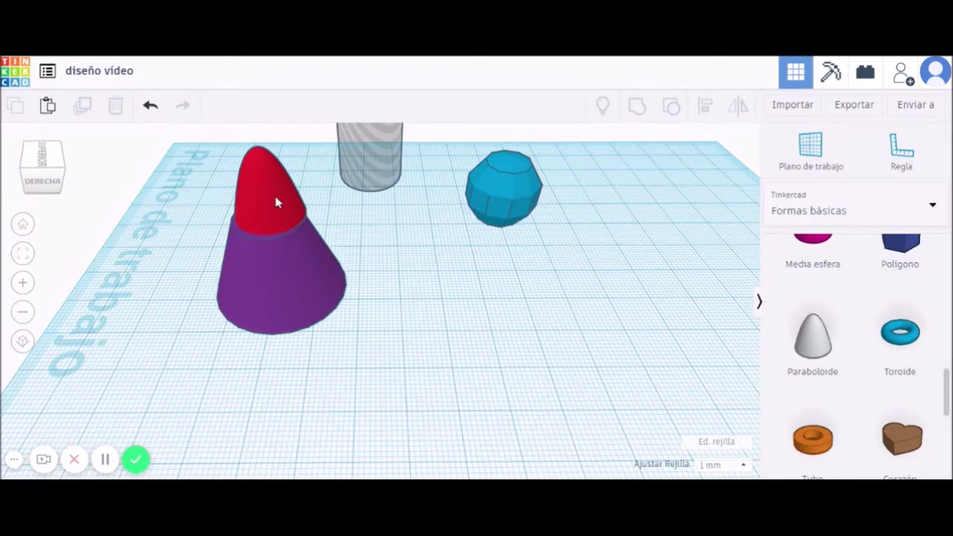
left_click(276, 202)
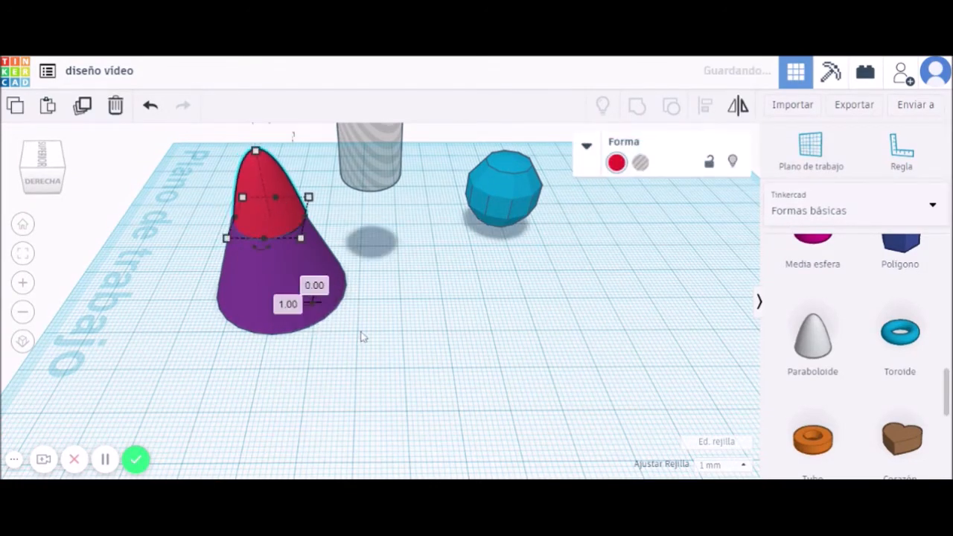
right_click_drag(377, 323, 397, 422)
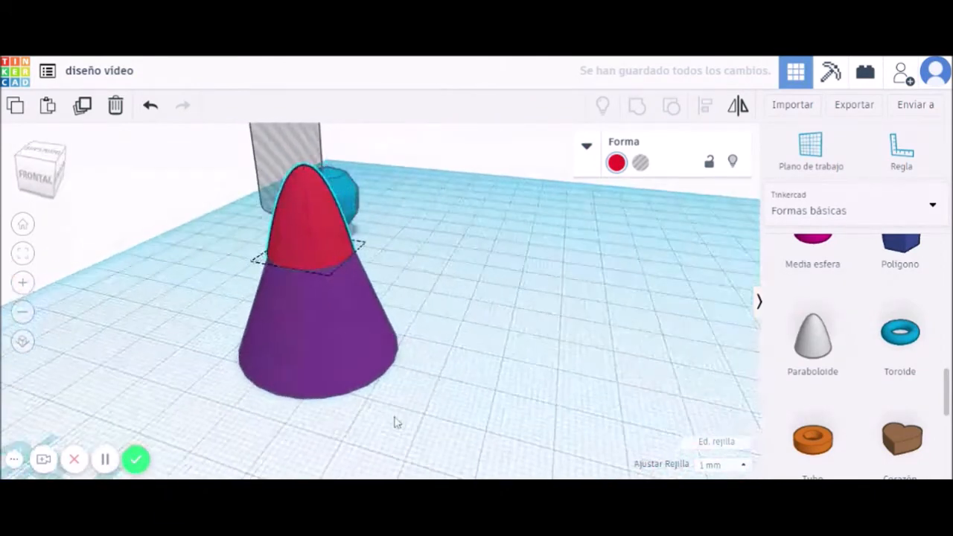
scroll(367, 348, "down", 3)
left_click(333, 243)
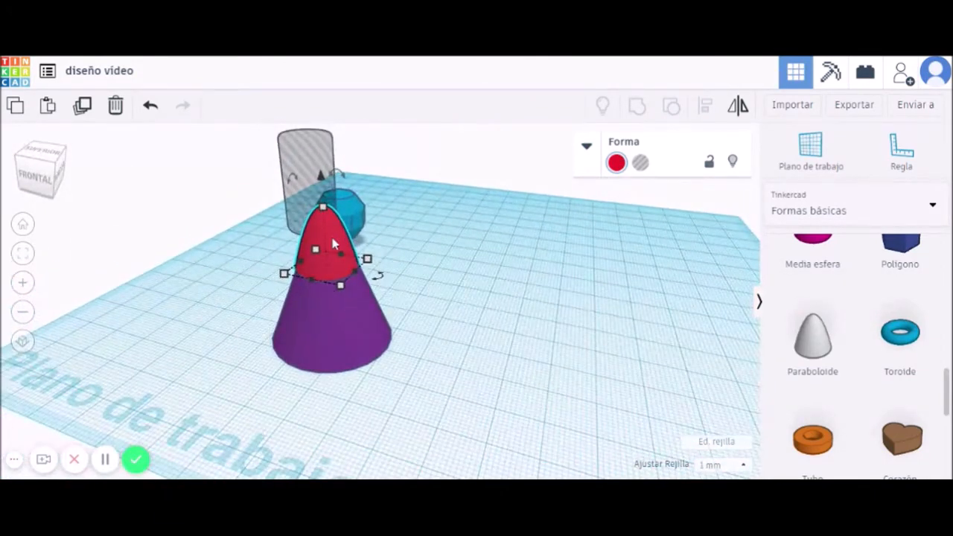
left_click(323, 180)
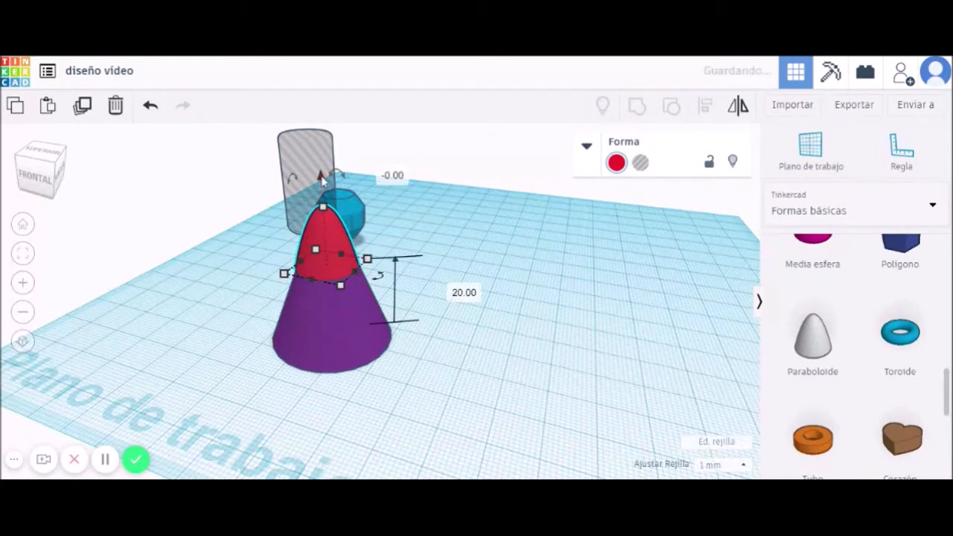
left_click(337, 288)
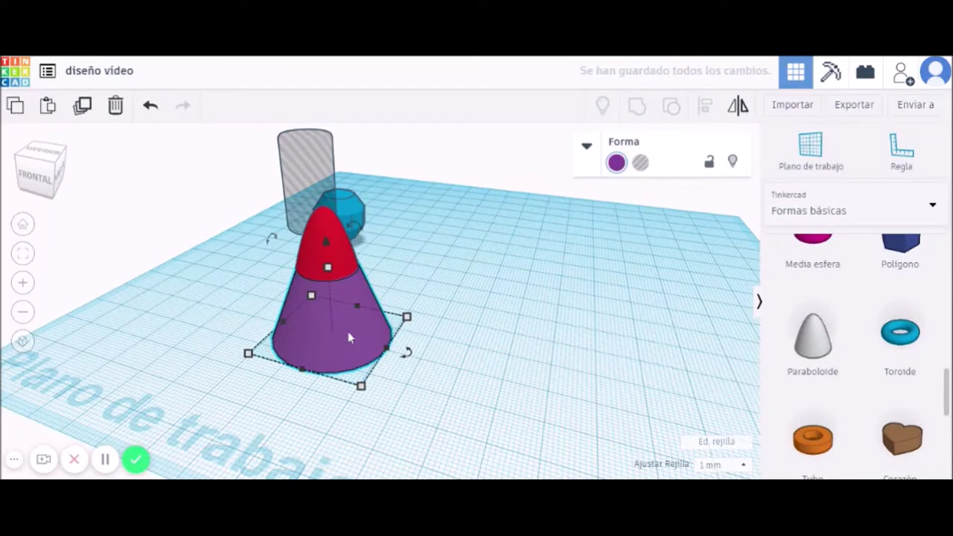
left_click(328, 268)
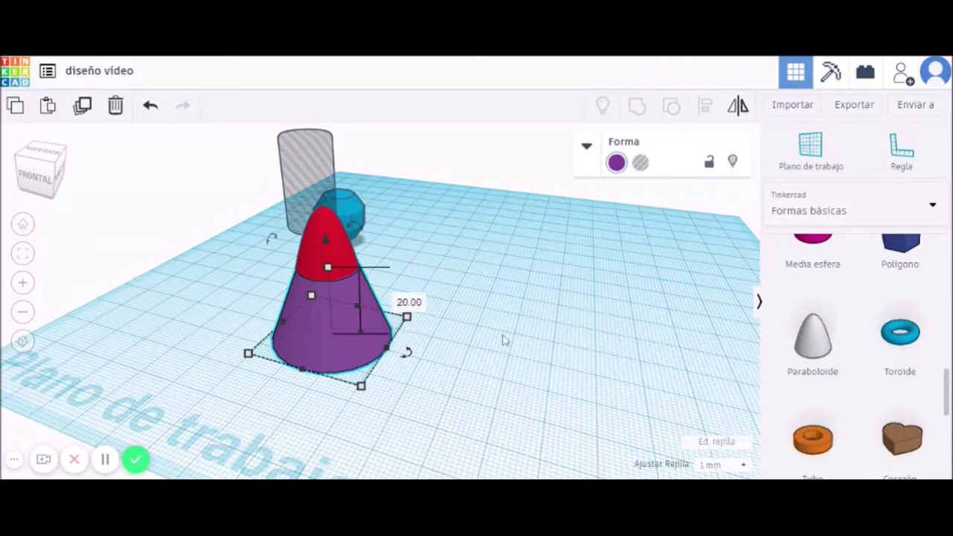
left_click(404, 288)
left_click_drag(404, 377, 313, 251)
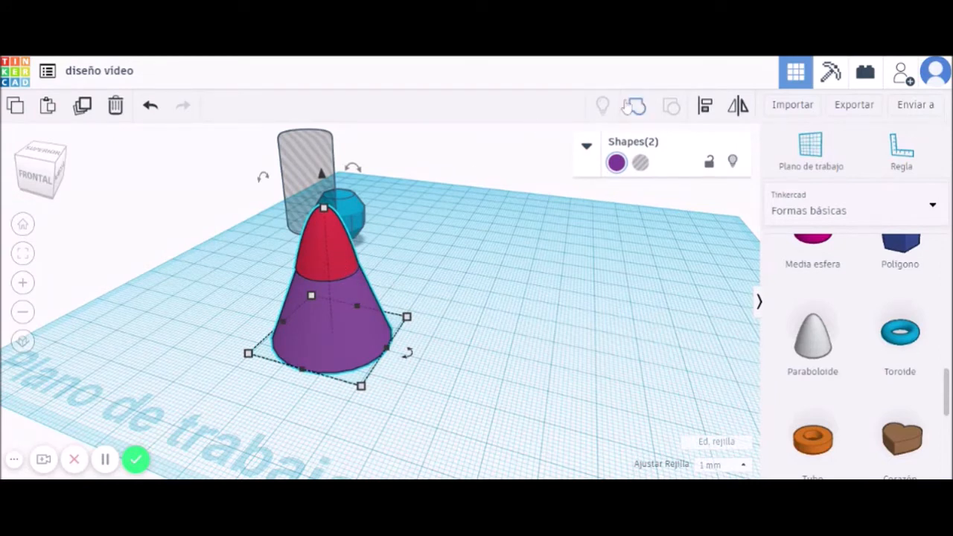
Group the cone and red tip with Agrupar, then shrink the merged shape's footprint.
left_click(635, 106)
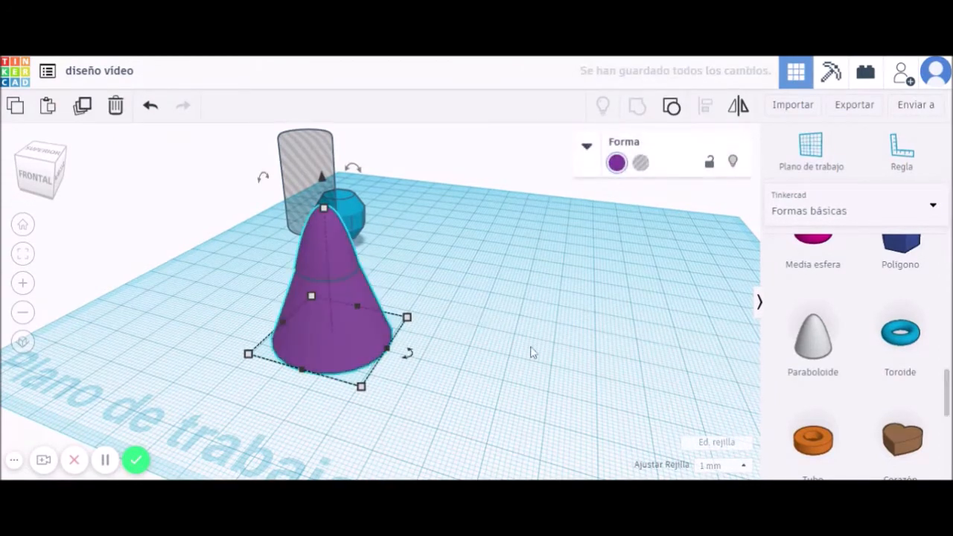
right_click_drag(526, 359, 420, 380)
left_click(443, 306)
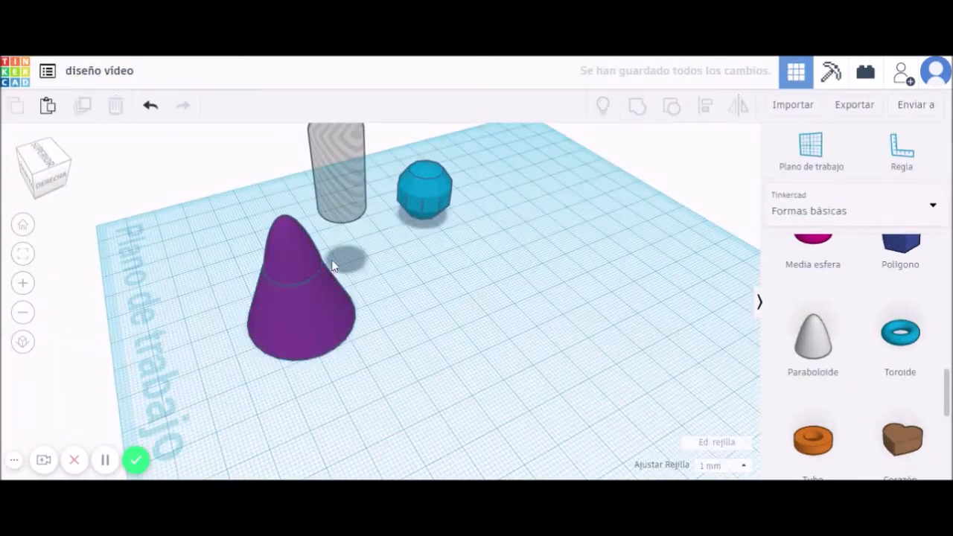
left_click(294, 269)
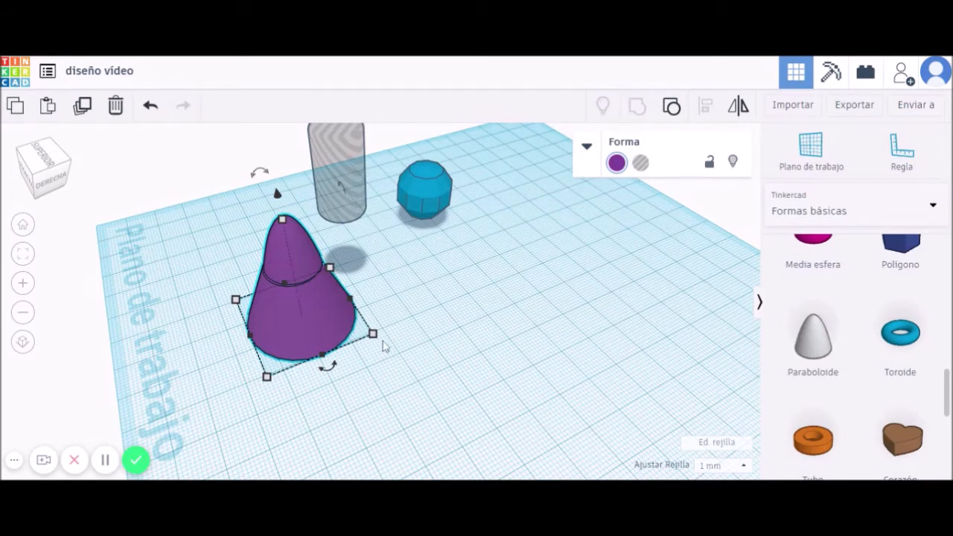
mouse_move(373, 334)
left_mouse_down()
mouse_move(302, 315)
mouse_move(421, 342)
mouse_move(361, 333)
left_mouse_up()
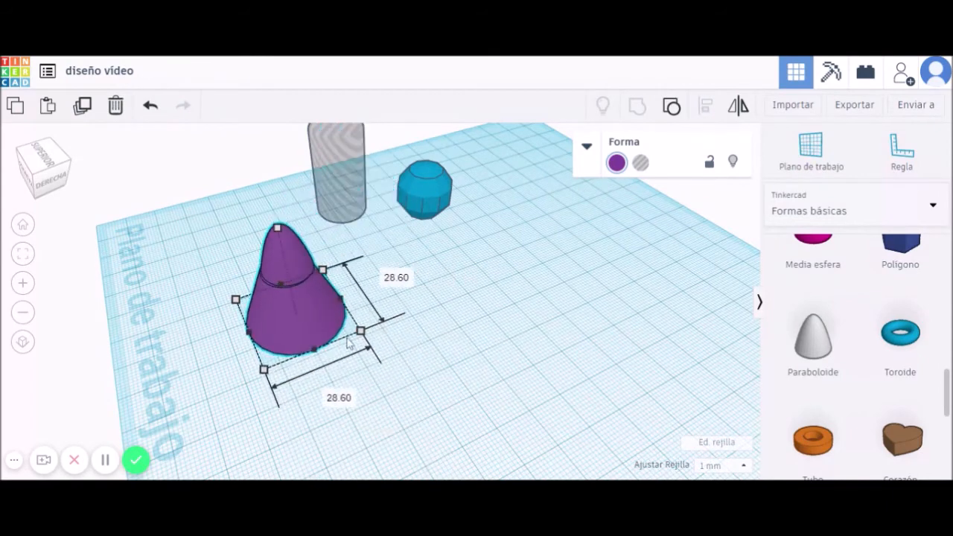
Tilt the merged cone over to 98°, then rotate it back upright.
left_click_drag(257, 186, 371, 232)
left_click_drag(297, 352, 435, 239)
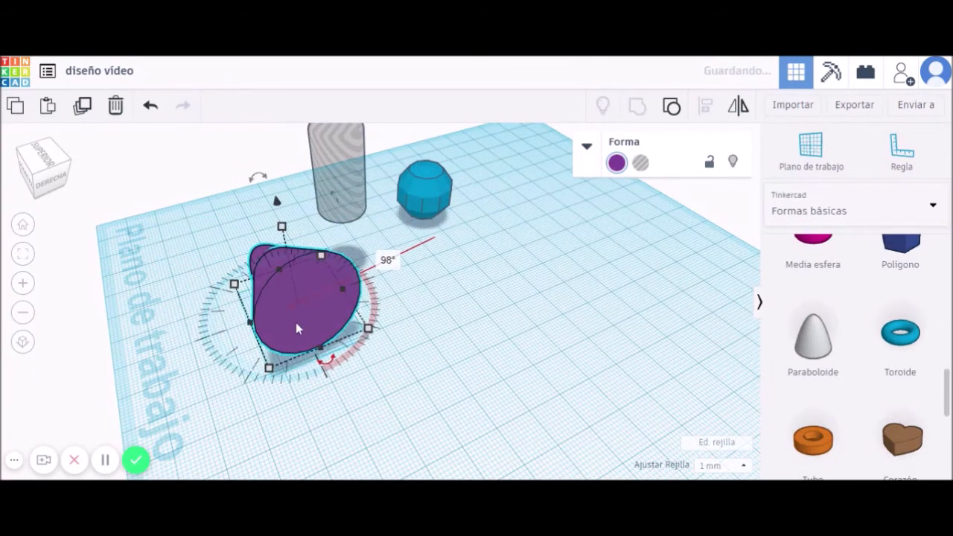
right_click_drag(487, 336, 617, 300)
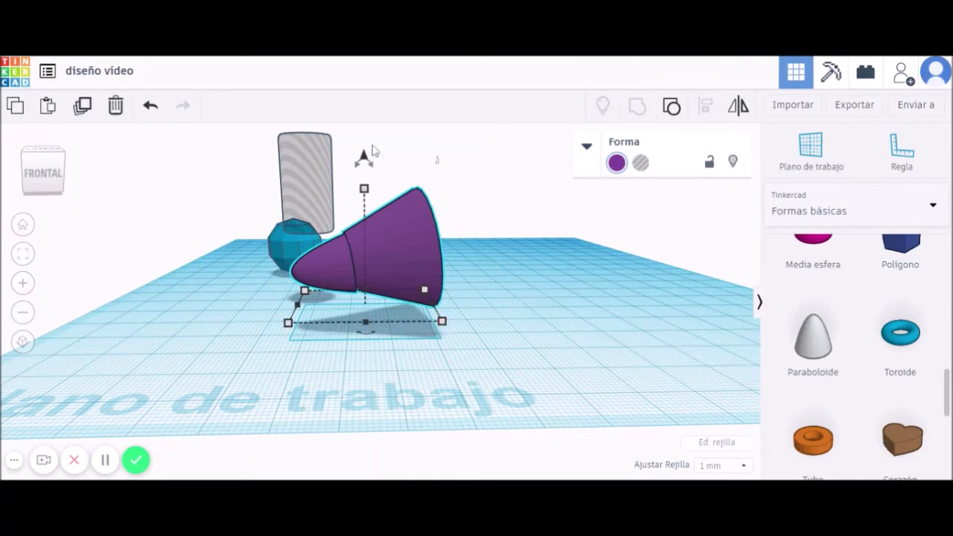
left_click_drag(368, 163, 431, 239)
right_click_drag(498, 325, 375, 338)
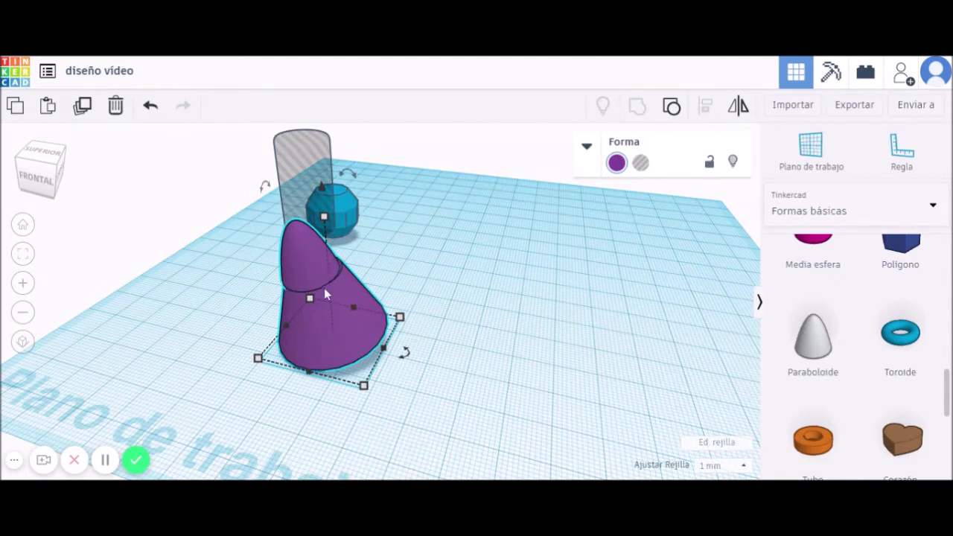
Enable Multicolor to show the red tip, then resize, rotate upright and slightly lift the grouped cone.
left_click(617, 163)
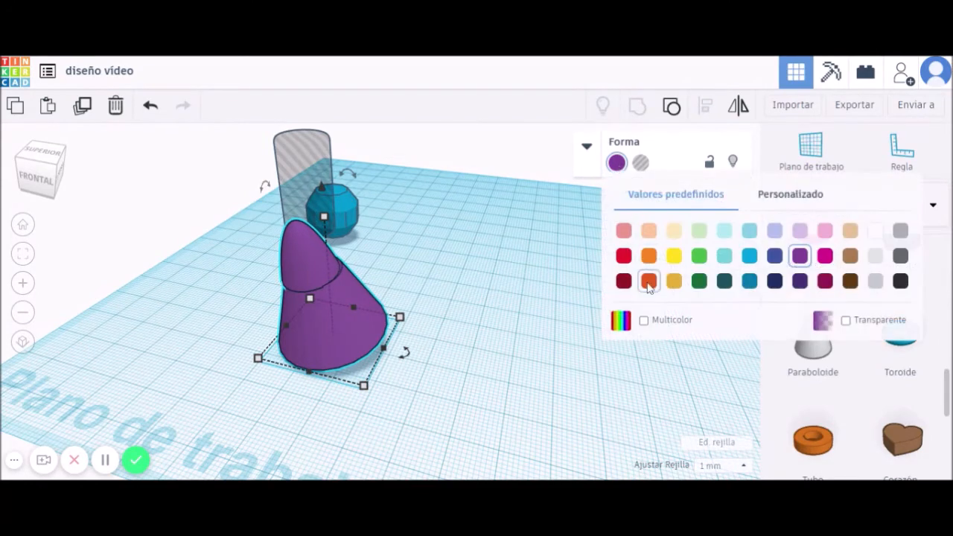
left_click(644, 321)
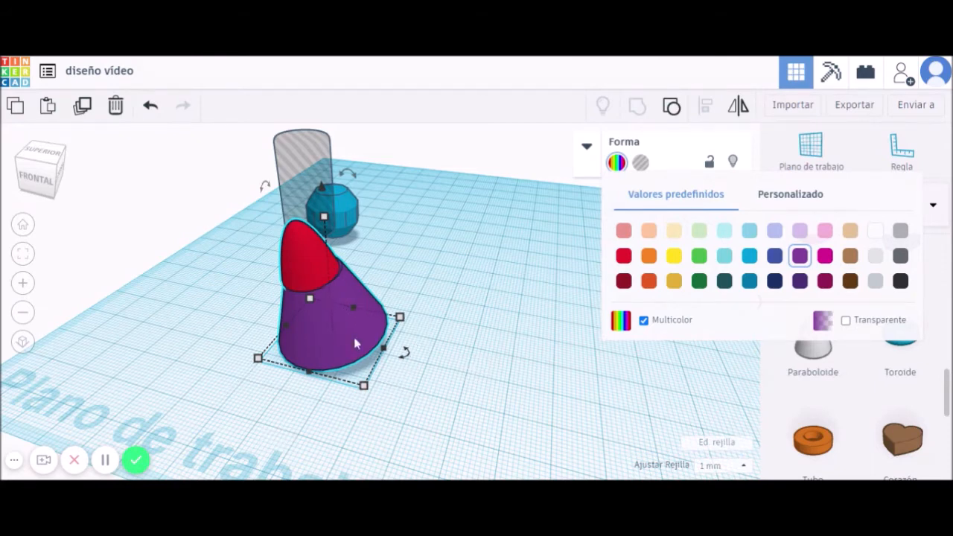
mouse_move(364, 386)
left_mouse_down()
mouse_move(350, 374)
mouse_move(372, 389)
left_mouse_up()
right_click_drag(349, 372, 371, 348)
left_click_drag(365, 289, 430, 389)
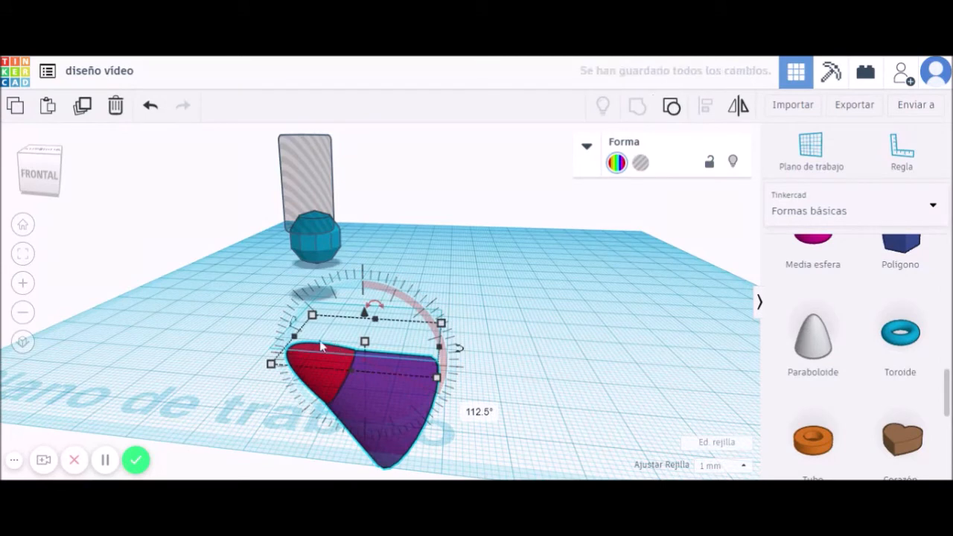
left_click_drag(374, 307, 458, 322)
left_click_drag(385, 196, 385, 177)
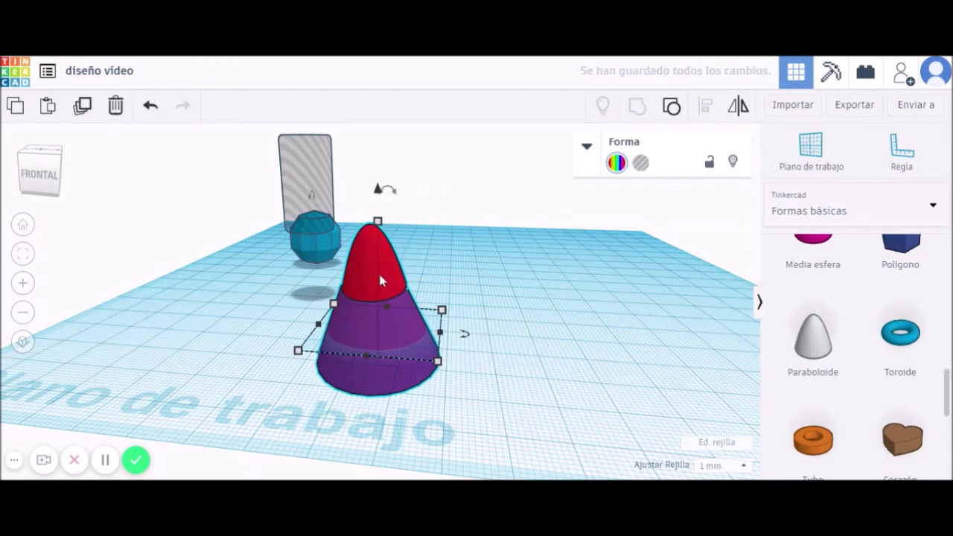
right_click_drag(567, 320, 365, 334)
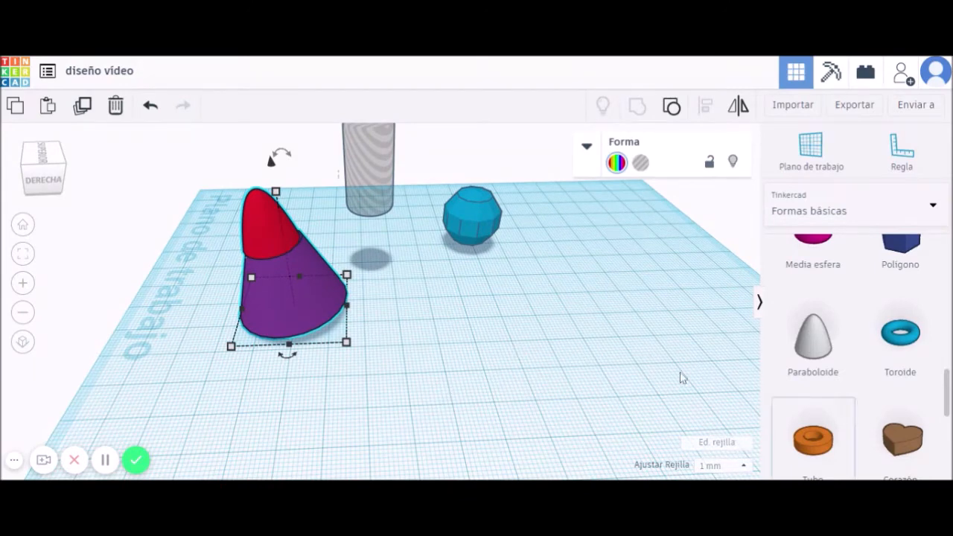
Add a red cube and an orange cylinder beside it on the workplane.
scroll(876, 370, "up", 3)
scroll(872, 370, "up", 5)
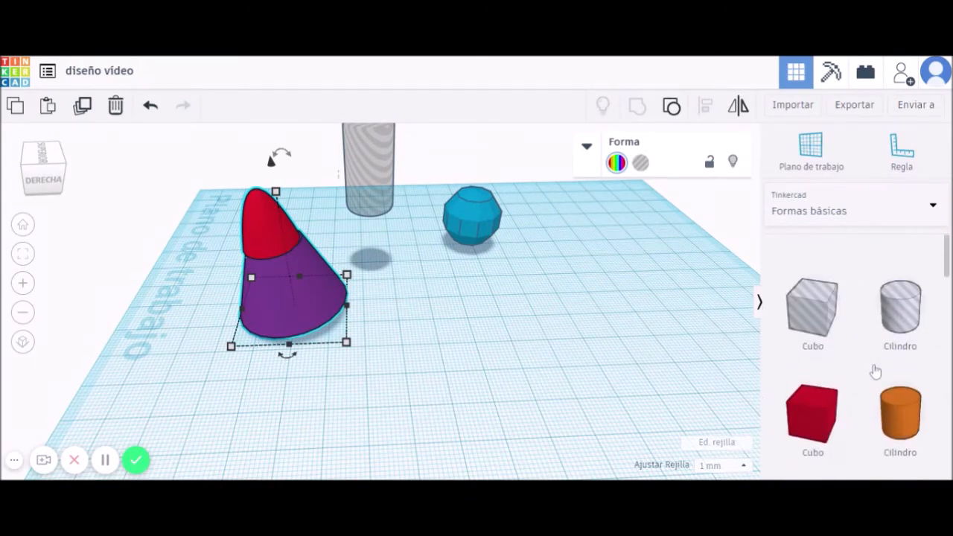
left_click_drag(629, 399, 488, 335)
left_click_drag(912, 393, 598, 334)
right_click_drag(672, 406, 656, 376)
Resize the orange cylinder to a 9 by 9 base and 30 height.
mouse_move(668, 329)
right_click_drag(670, 333, 659, 389)
mouse_move(666, 363)
left_click_drag(666, 361, 598, 337)
left_click_drag(577, 288, 582, 191)
mouse_move(578, 255)
left_mouse_down()
mouse_move(573, 277)
mouse_move(563, 255)
left_mouse_up()
left_click_drag(578, 191, 575, 228)
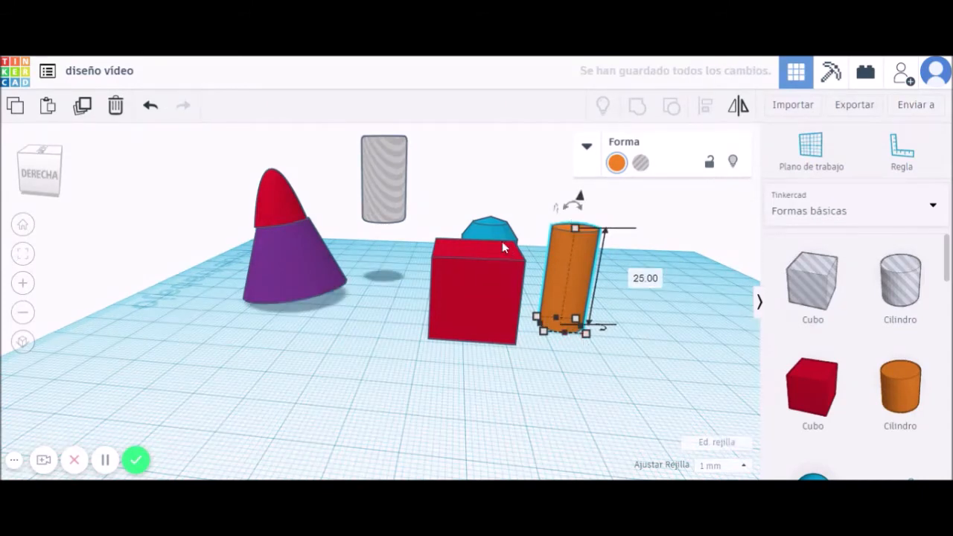
Delete the blue shape behind the red cube.
left_click(499, 234)
key("Delete")
mouse_move(675, 387)
right_mouse_down()
mouse_move(651, 396)
mouse_move(656, 402)
mouse_move(678, 380)
right_mouse_up()
Raise the orange cylinder to a 20 mm elevation and select it together with the cube.
left_click(487, 320)
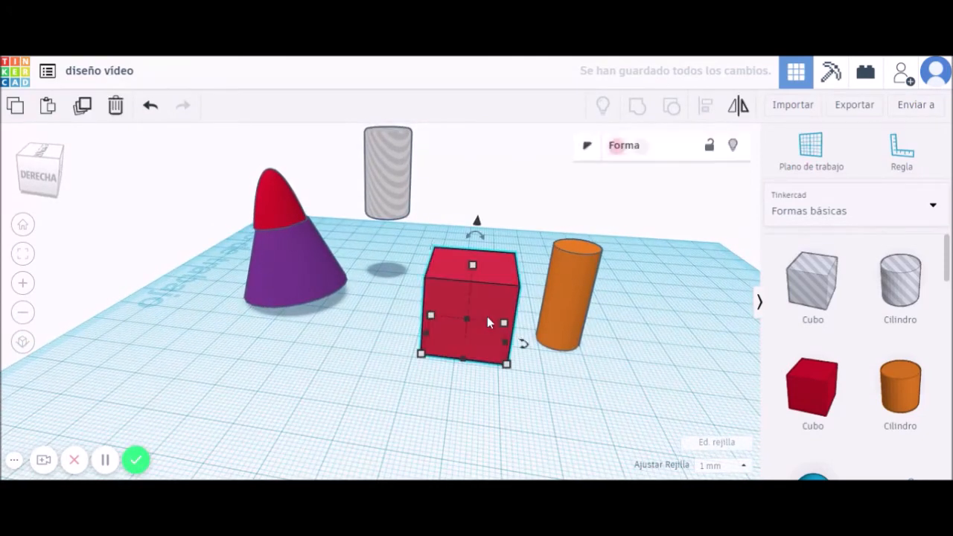
left_click(573, 279)
left_click_drag(586, 214, 587, 196)
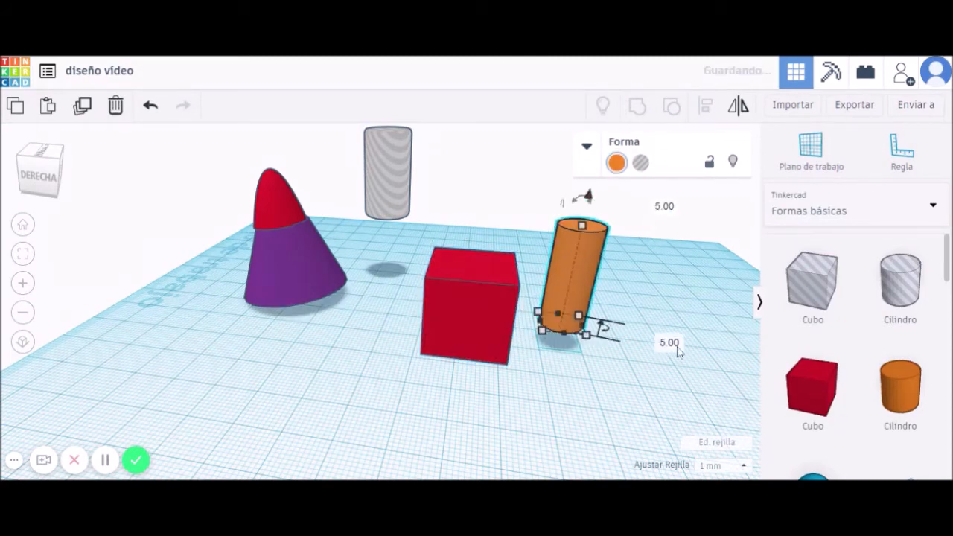
left_click(669, 341)
type("20")
key("Return")
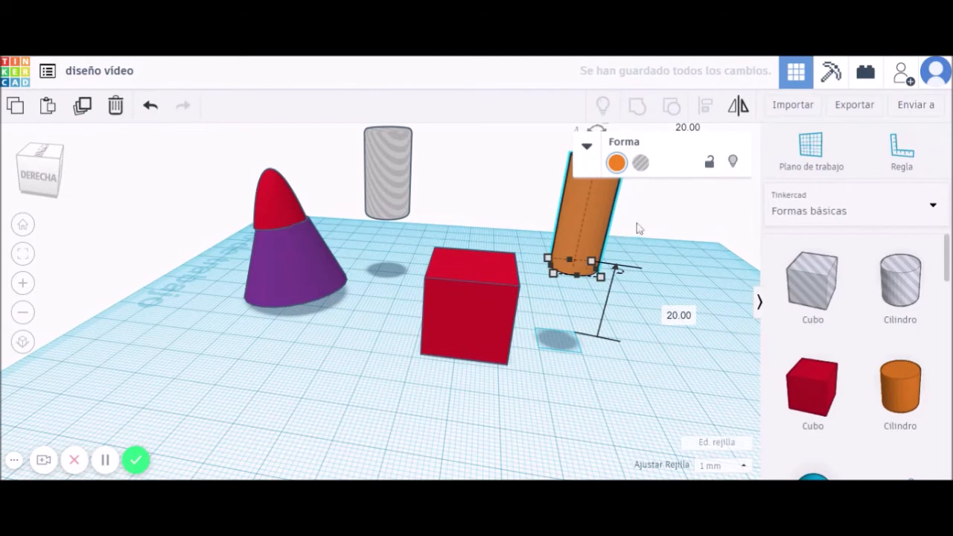
left_click_drag(642, 202, 439, 338)
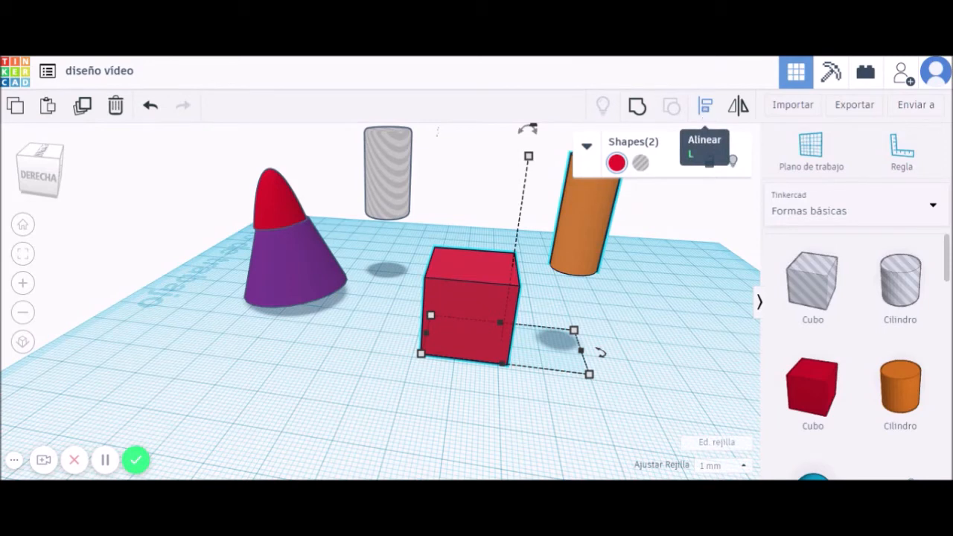
Centre the orange cylinder on the red cube with the Align tool's middle handles.
left_click(706, 108)
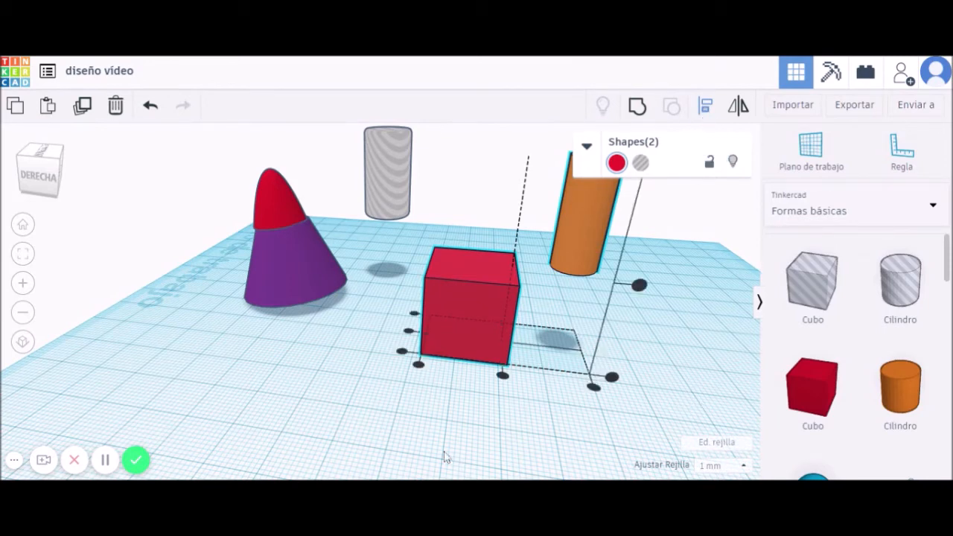
right_click_drag(422, 441, 478, 454)
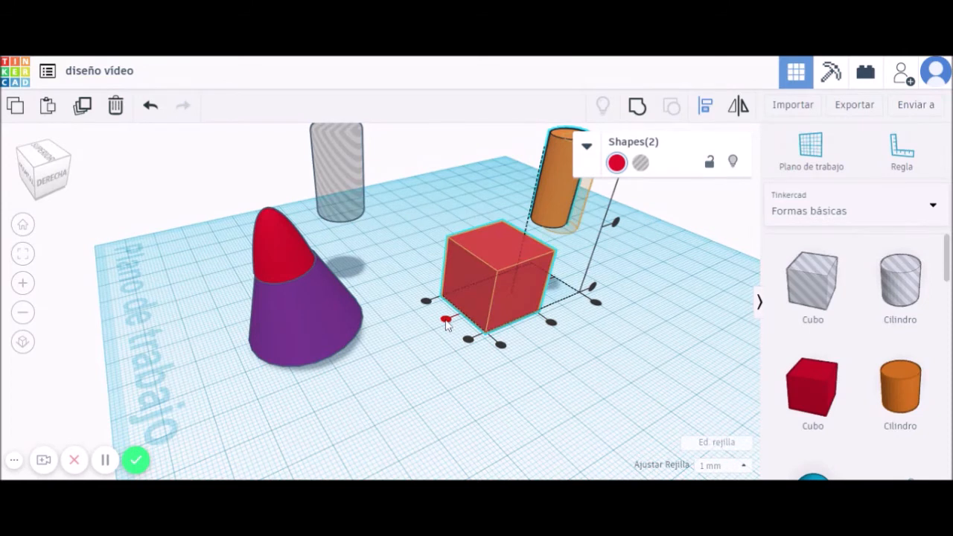
left_click(446, 321)
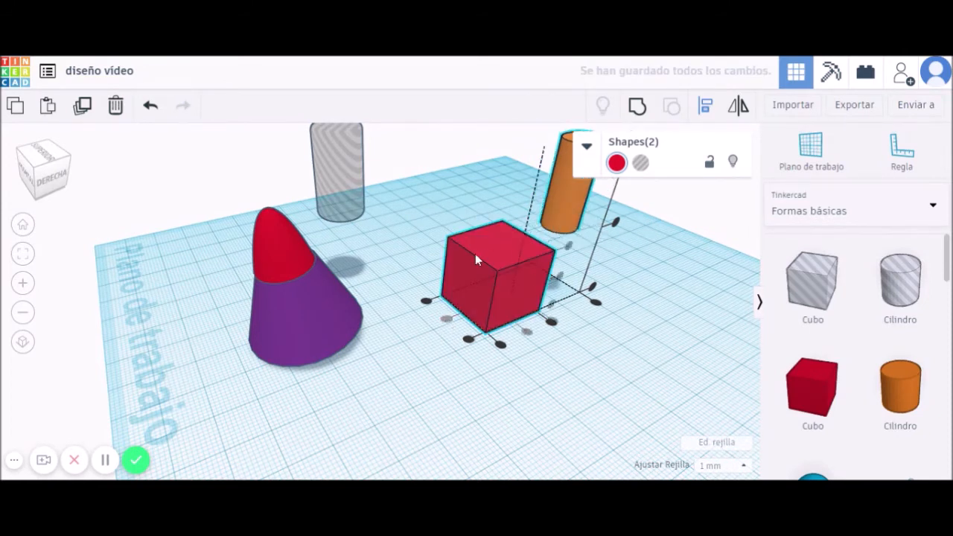
right_click_drag(646, 338, 641, 336)
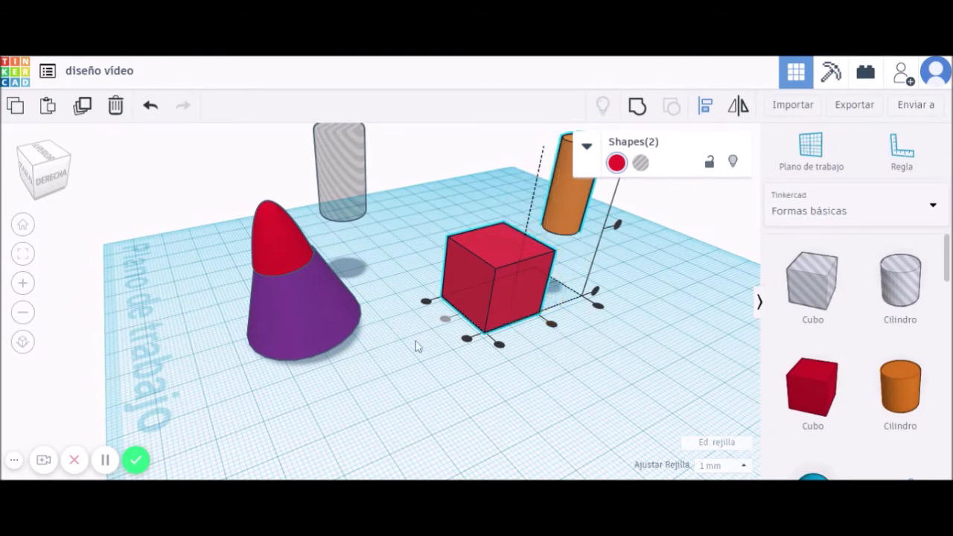
left_click(552, 325)
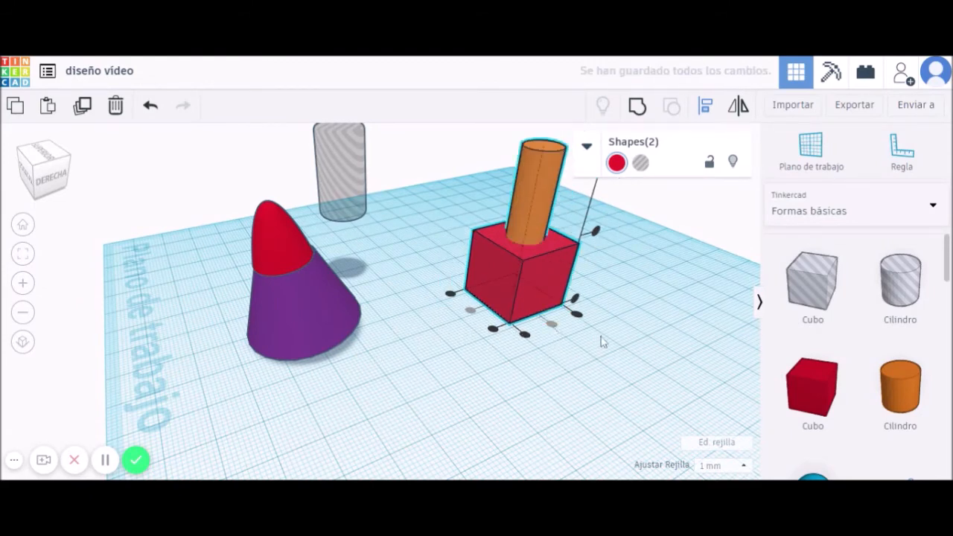
right_click_drag(636, 340, 512, 327)
key("l")
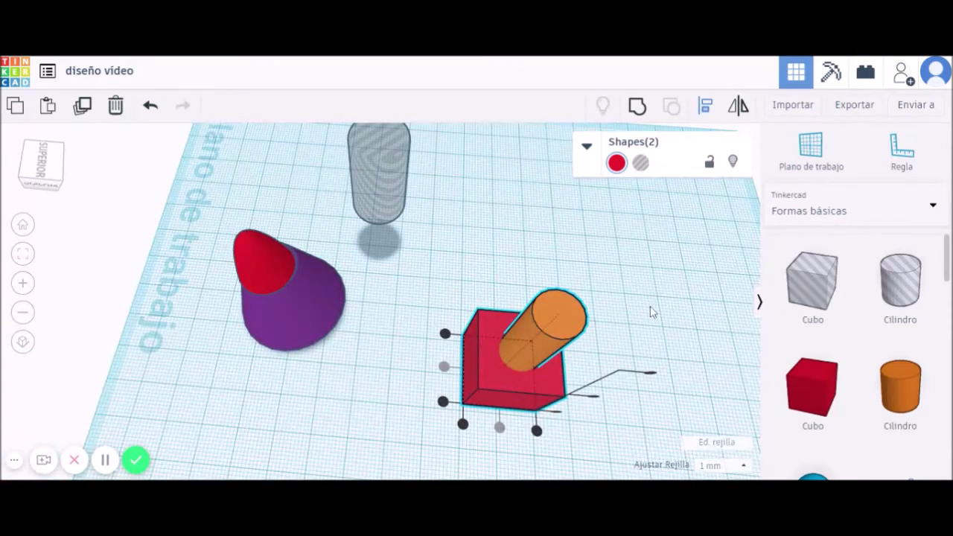
key("Escape")
right_click_drag(682, 336, 655, 290)
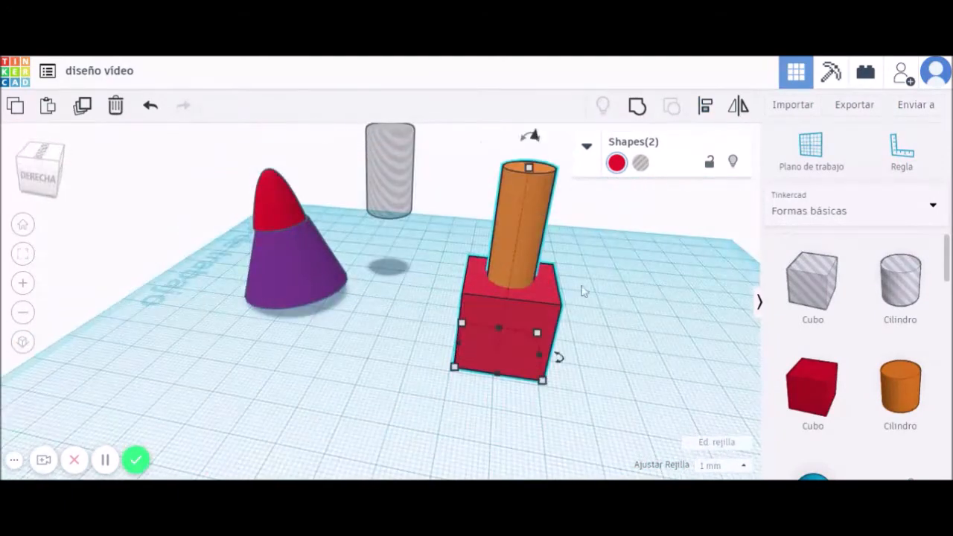
Shorten the orange cylinder to 37 mm and narrow the purple cone's base.
mouse_move(524, 170)
left_click_drag(524, 169, 524, 207)
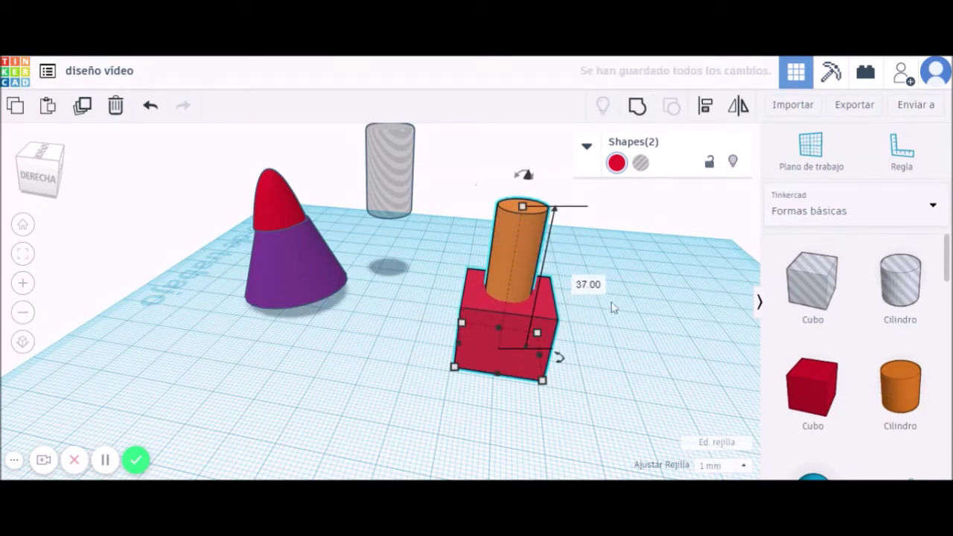
left_click(280, 266)
left_click_drag(228, 310, 281, 289)
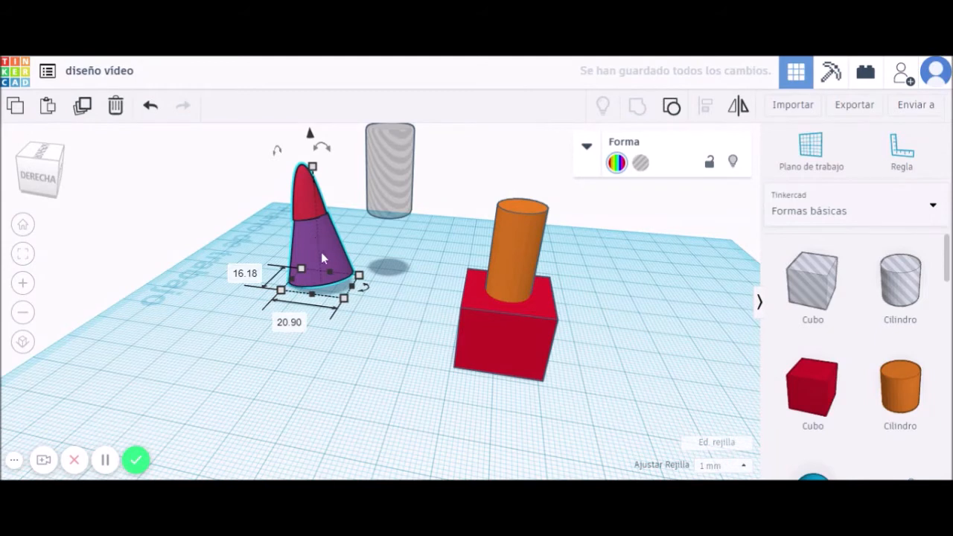
Ungroup the cone, then regroup the red tip and cone into one purple shape.
left_click(671, 110)
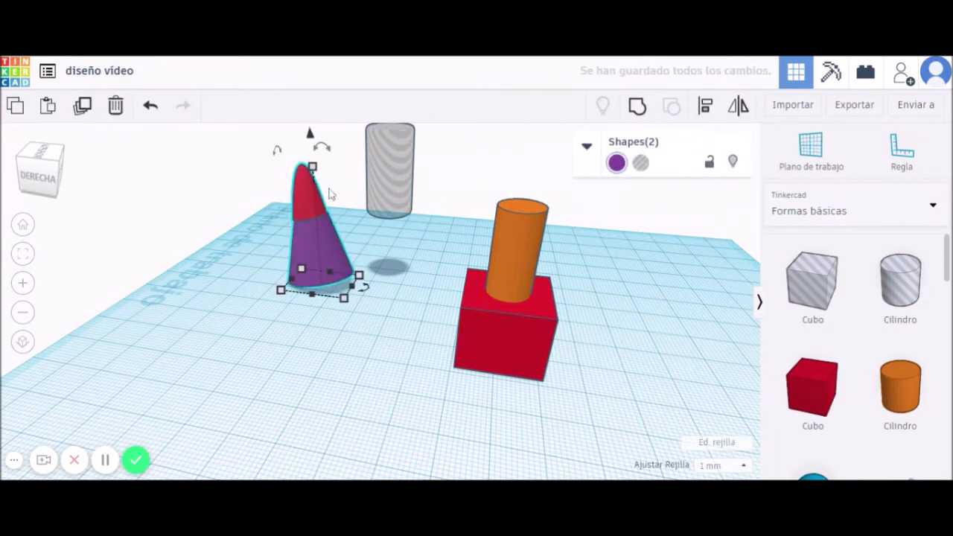
left_click_drag(303, 195, 206, 268)
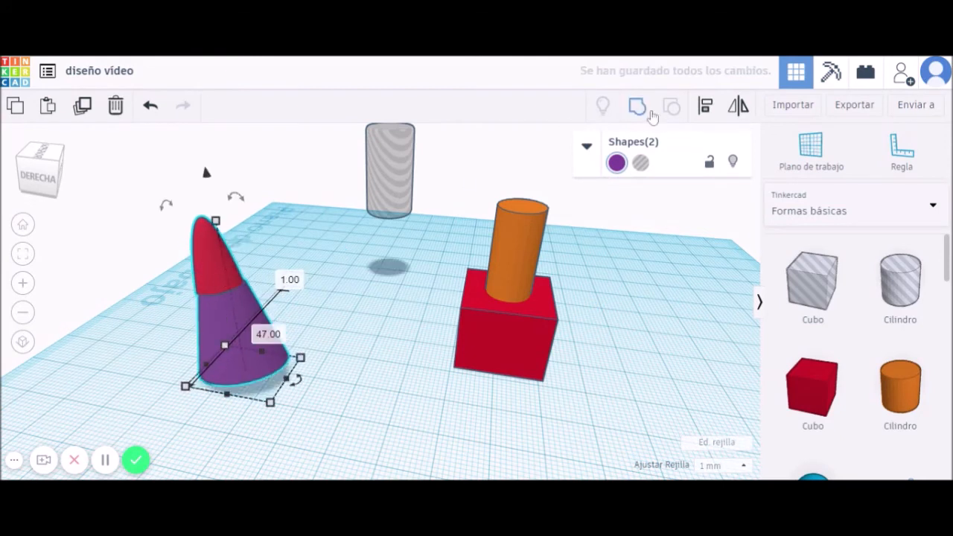
left_click(311, 295)
mouse_move(221, 263)
left_mouse_down()
mouse_move(272, 245)
mouse_move(259, 210)
mouse_move(203, 253)
mouse_move(214, 256)
left_mouse_up()
mouse_move(245, 336)
left_mouse_down()
mouse_move(290, 340)
mouse_move(347, 310)
mouse_move(261, 346)
mouse_move(244, 343)
mouse_move(251, 348)
left_mouse_up()
left_click_drag(334, 425, 171, 201)
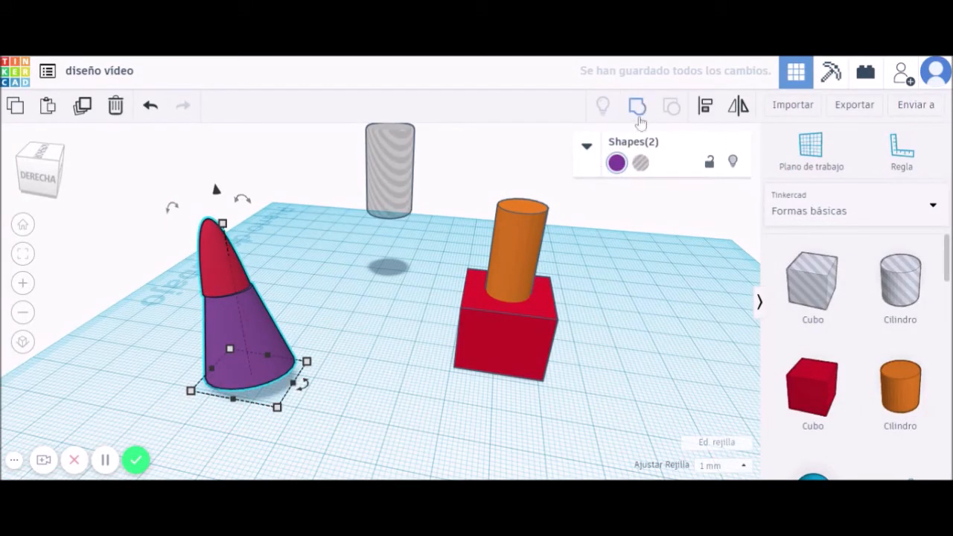
left_click(641, 111)
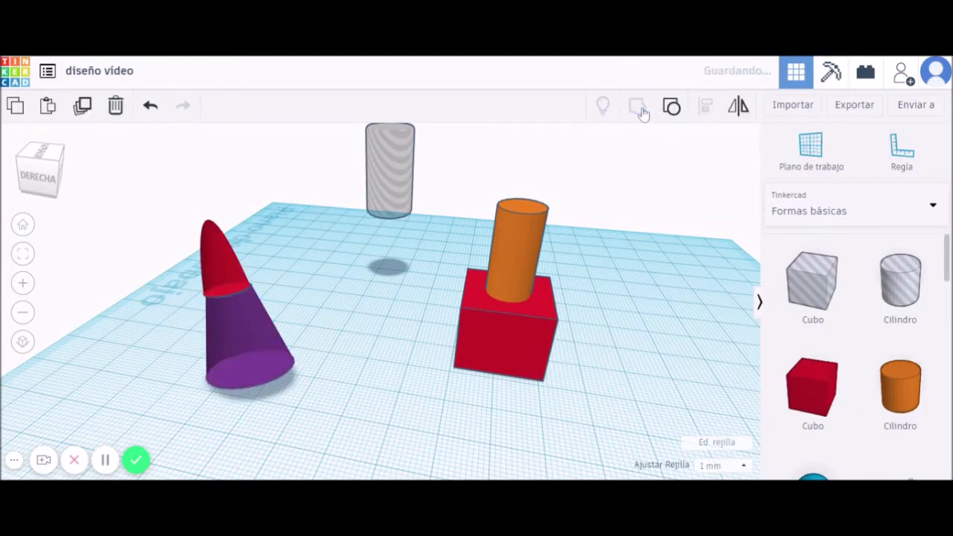
left_click_drag(221, 321, 258, 280)
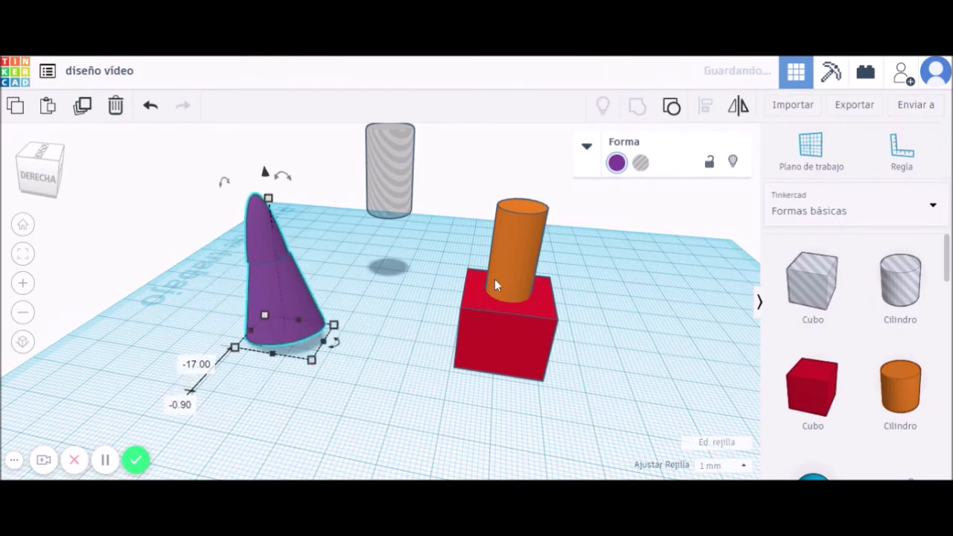
Group and ungroup the cylinder with the cube, then shift both to the right.
left_click(509, 303)
mouse_move(518, 241)
left_mouse_down()
mouse_move(557, 234)
mouse_move(519, 262)
mouse_move(515, 244)
left_mouse_up()
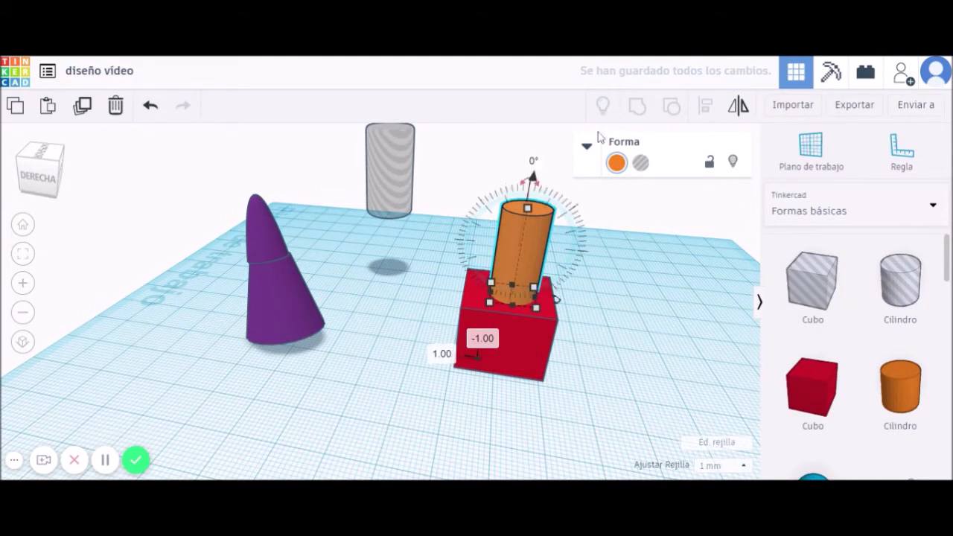
left_click(513, 339, "shift")
key("ctrl+g")
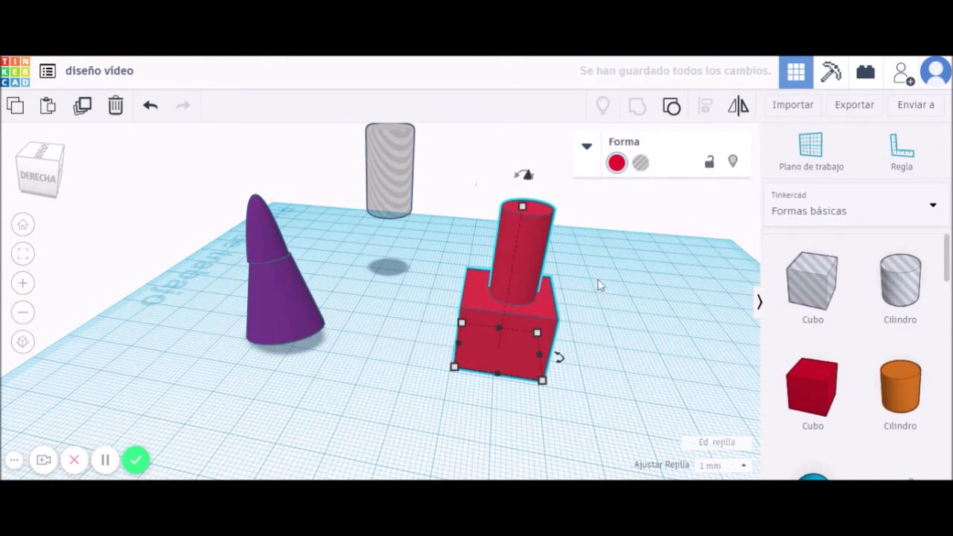
left_click(671, 107)
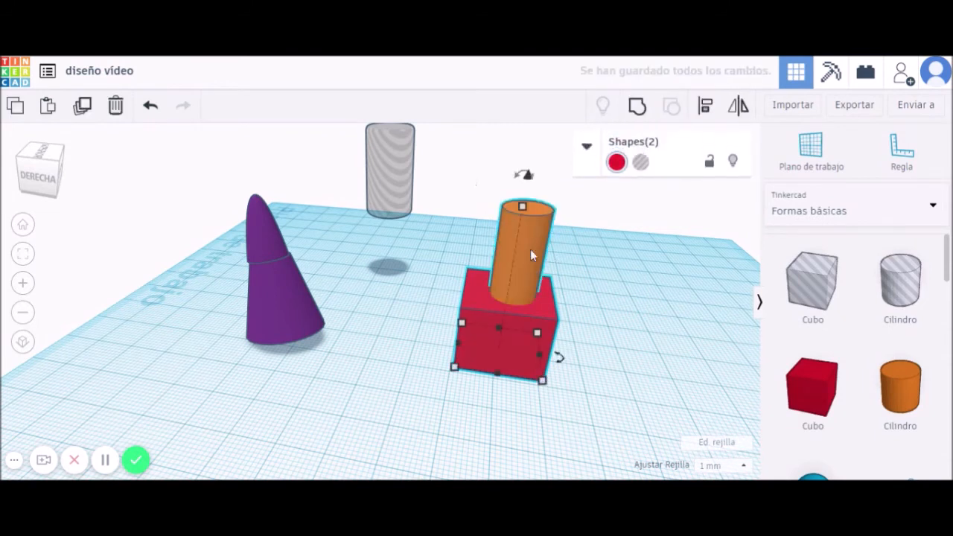
left_click_drag(530, 247, 563, 243)
left_click(637, 264)
Place a green Roof shape on the workplane and delete the orange cylinder.
scroll(868, 379, "down", 4)
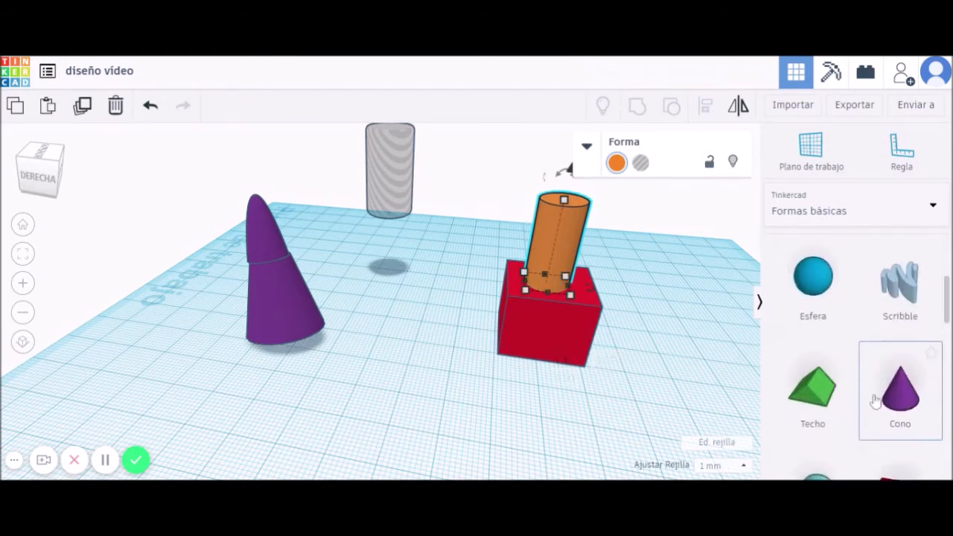
left_click_drag(824, 352, 456, 401)
left_click(552, 244)
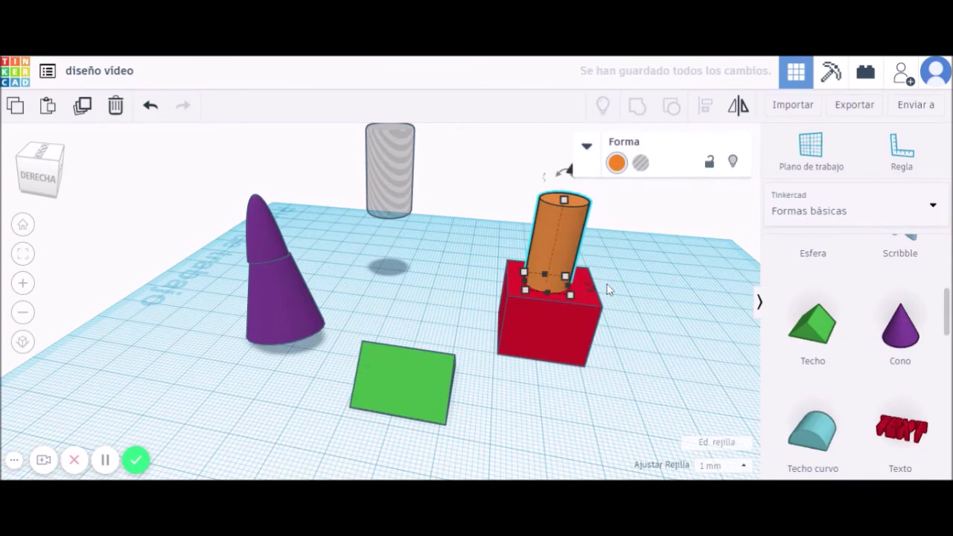
key("Delete")
Box-select the green roof and the red cube together.
right_click_drag(660, 365, 576, 357)
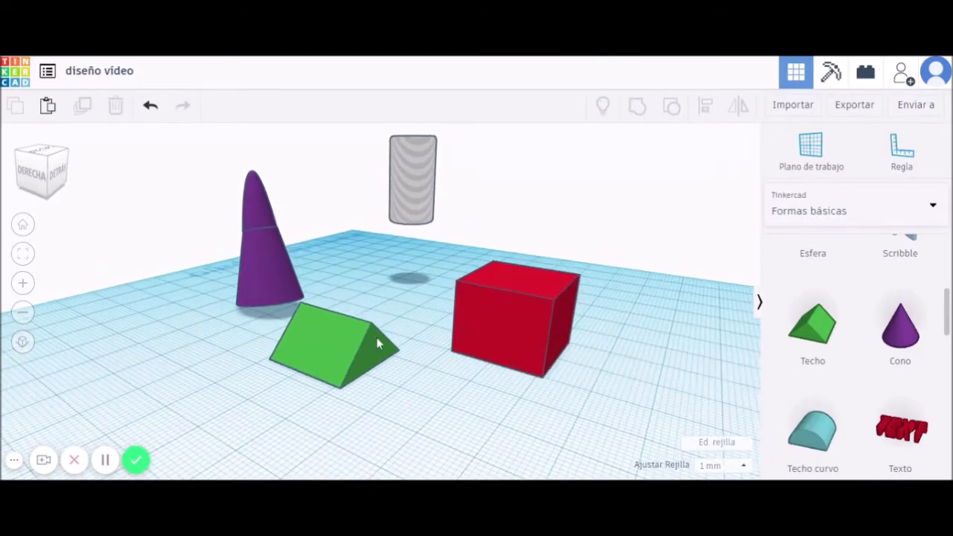
right_click_drag(505, 432, 451, 415)
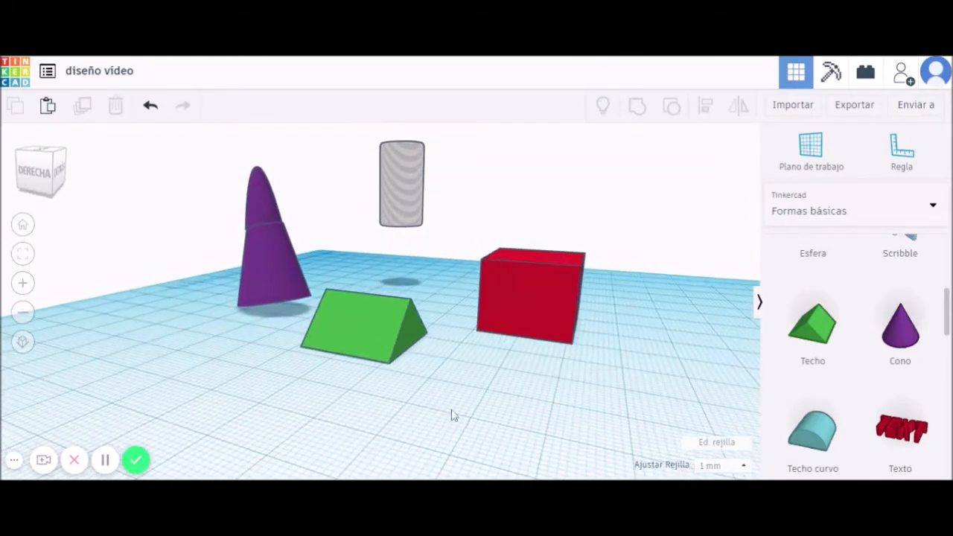
left_click(567, 277)
left_click(596, 329)
right_click_drag(470, 395, 469, 404)
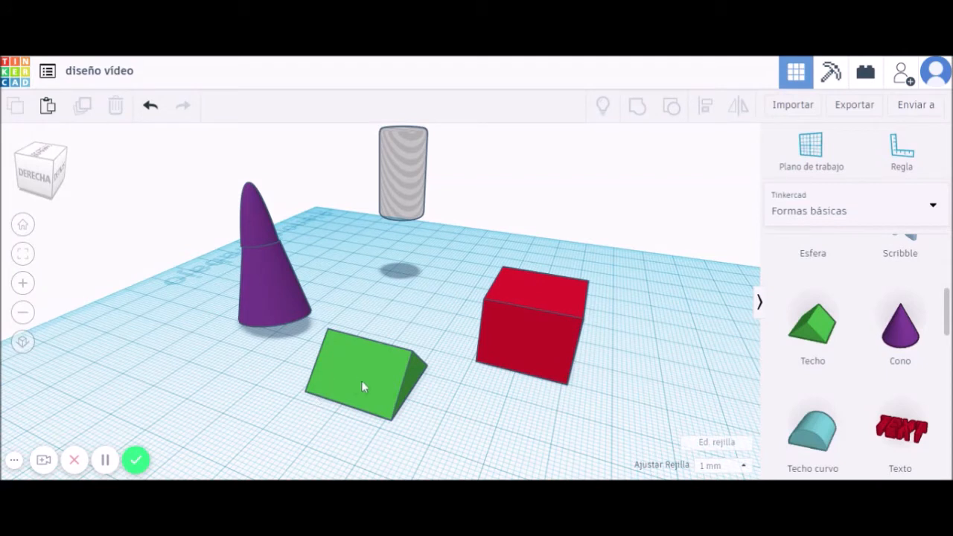
left_click_drag(281, 389, 638, 334)
left_click(648, 378)
left_click_drag(273, 404, 666, 289)
left_click(618, 349)
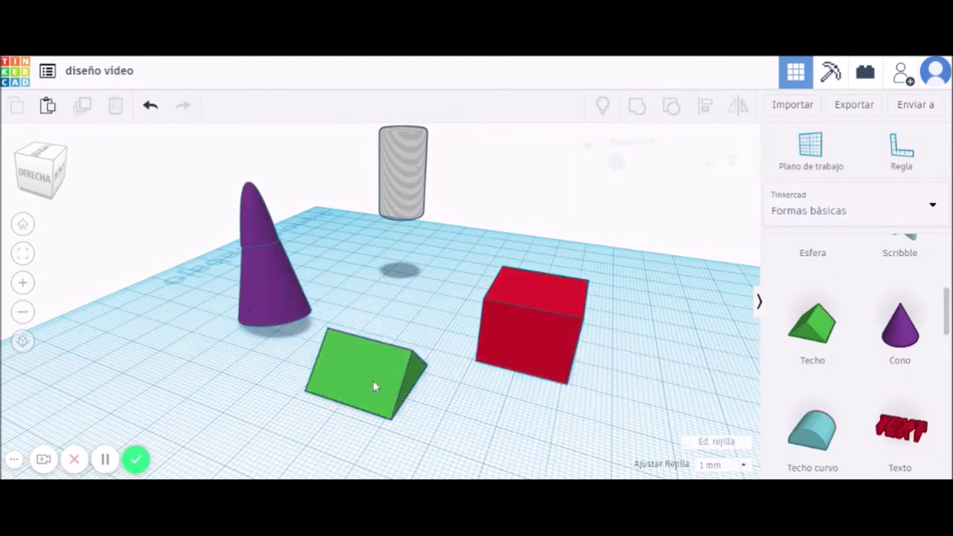
left_click_drag(337, 400, 516, 346)
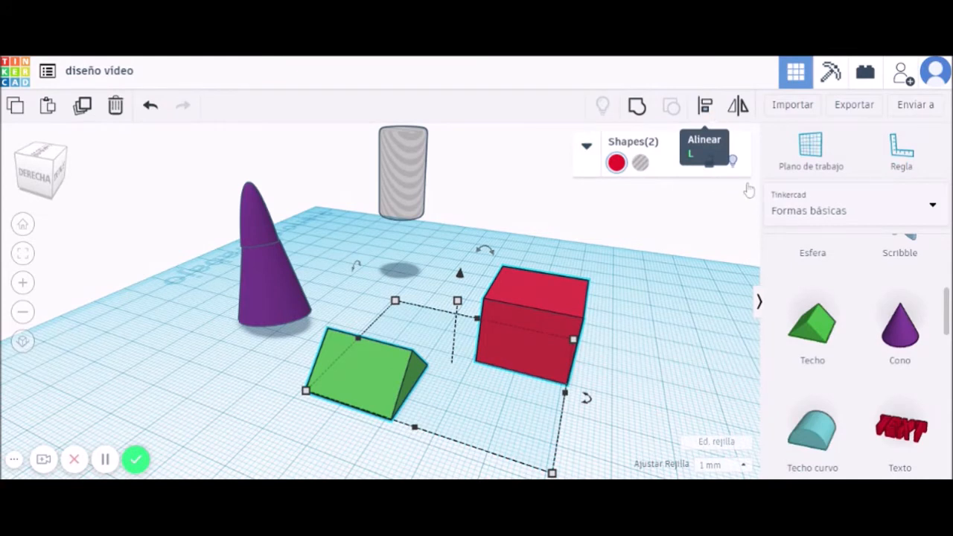
Show the Align guides for the selected roof and cube with L.
key("l")
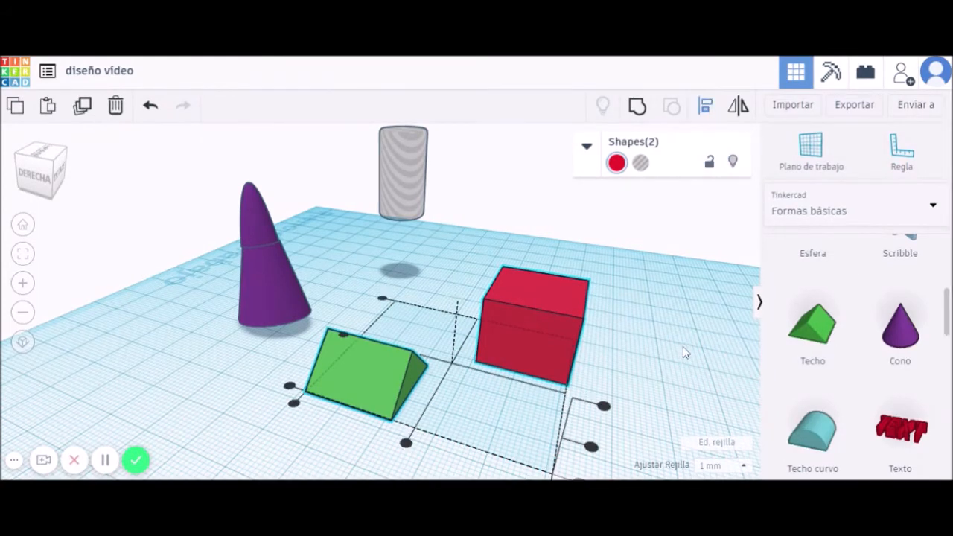
middle_click_drag(702, 379, 704, 325)
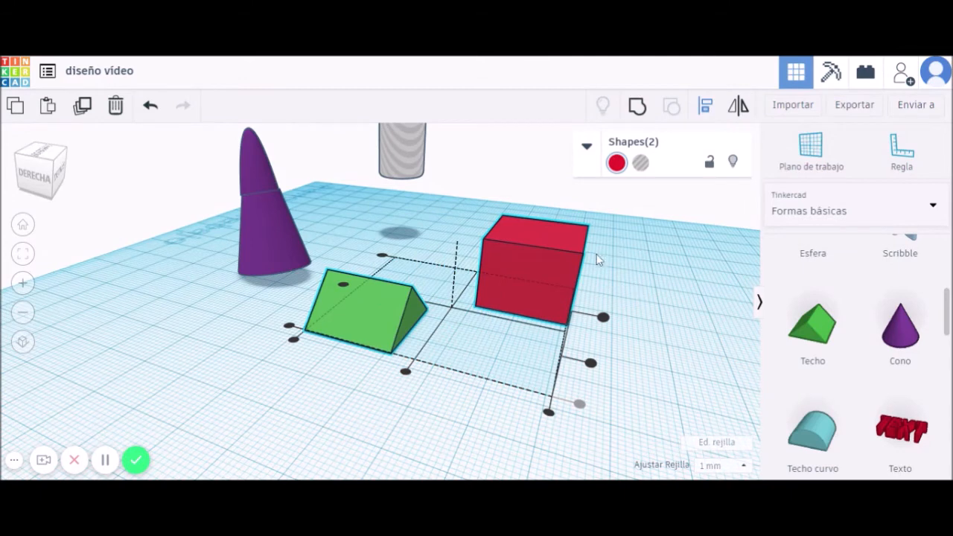
Align the green roof flush beside the red cube with the red align handle.
left_click(548, 413)
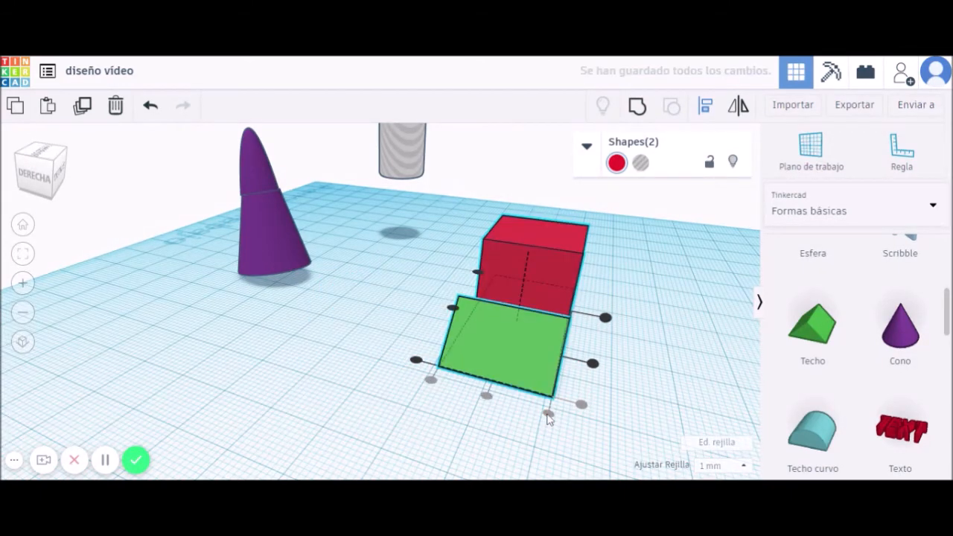
right_click_drag(668, 384, 255, 408)
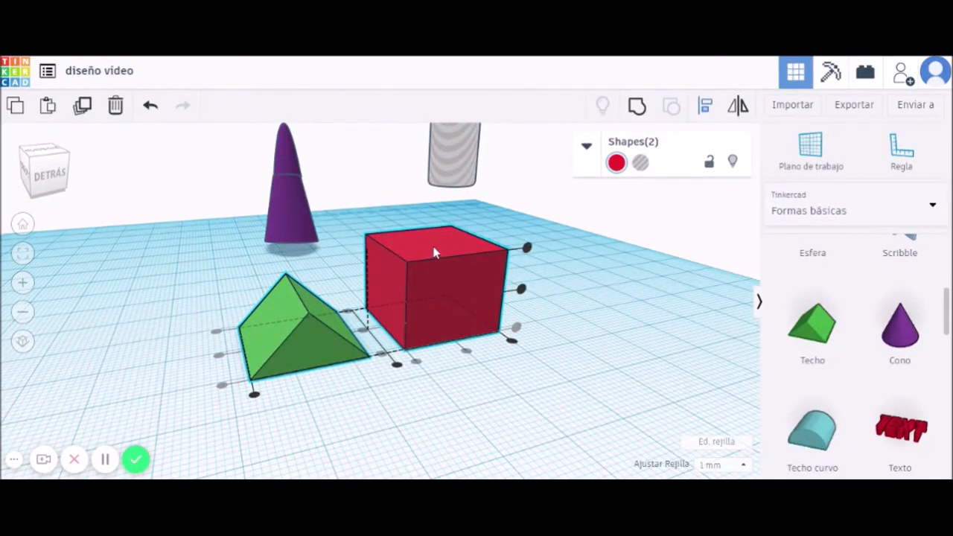
Set the red cube's height to 18.
left_click(349, 419)
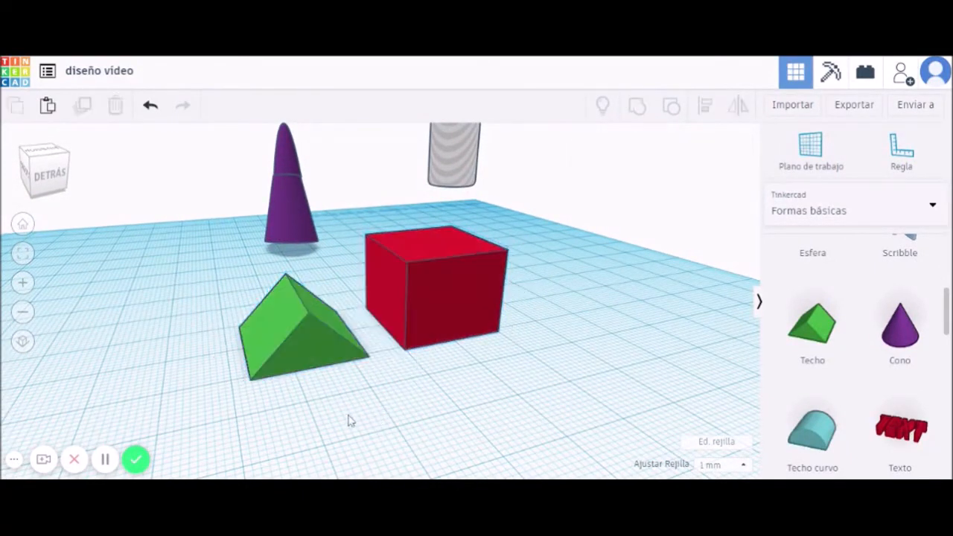
left_click(310, 326)
left_click(467, 290)
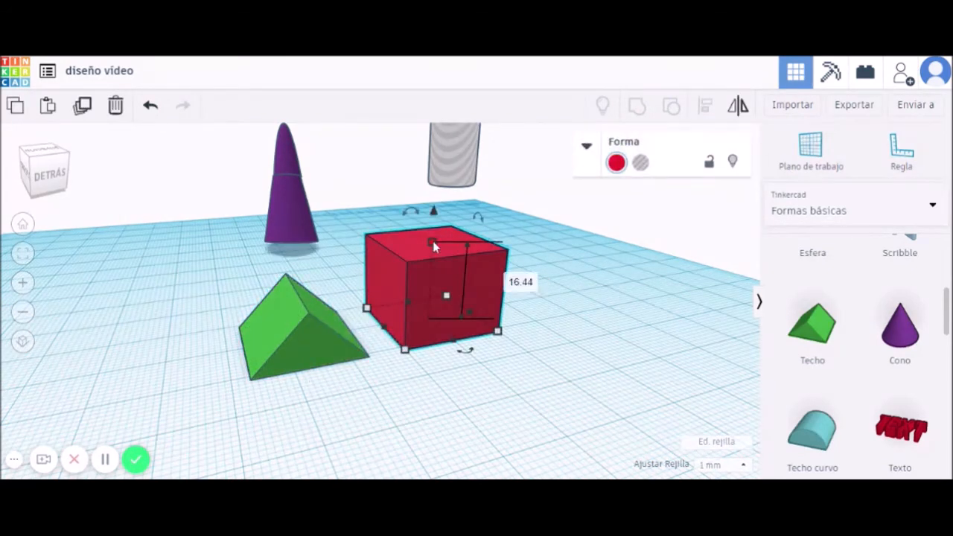
left_click(525, 284)
type("18")
key("Return")
Raise the green roof to an 18 elevation, move it over the cube, and select both.
left_click(297, 338)
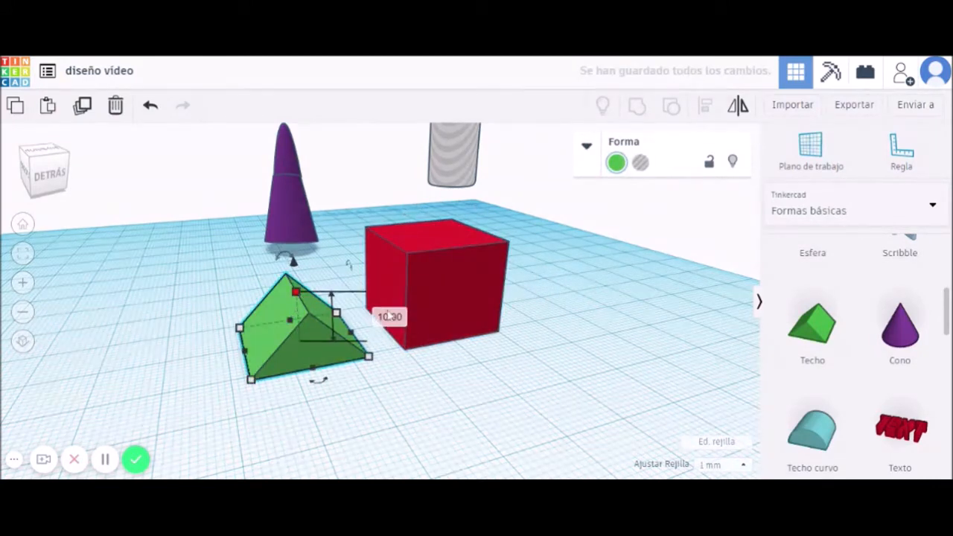
left_click(389, 316)
type("18")
key("Return")
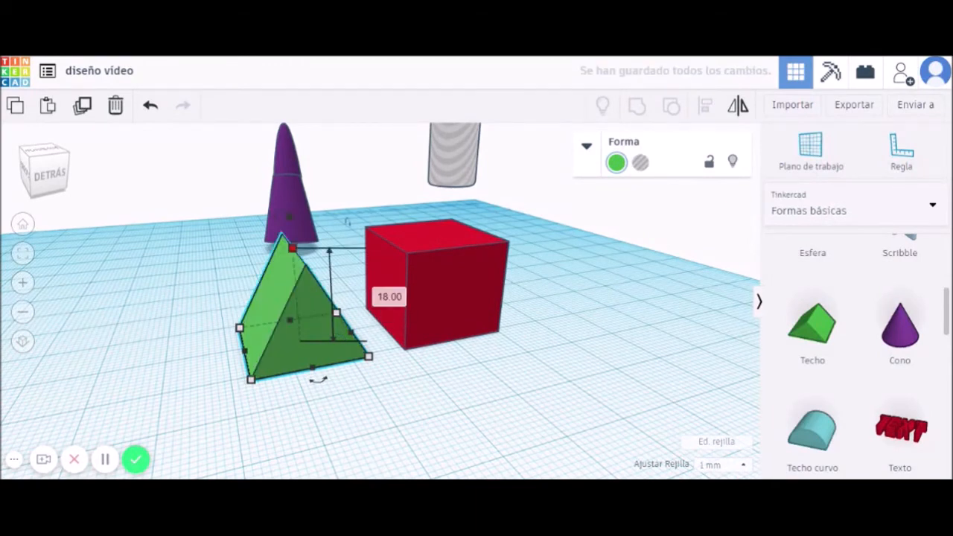
key("ctrl+z")
key("ctrl+z")
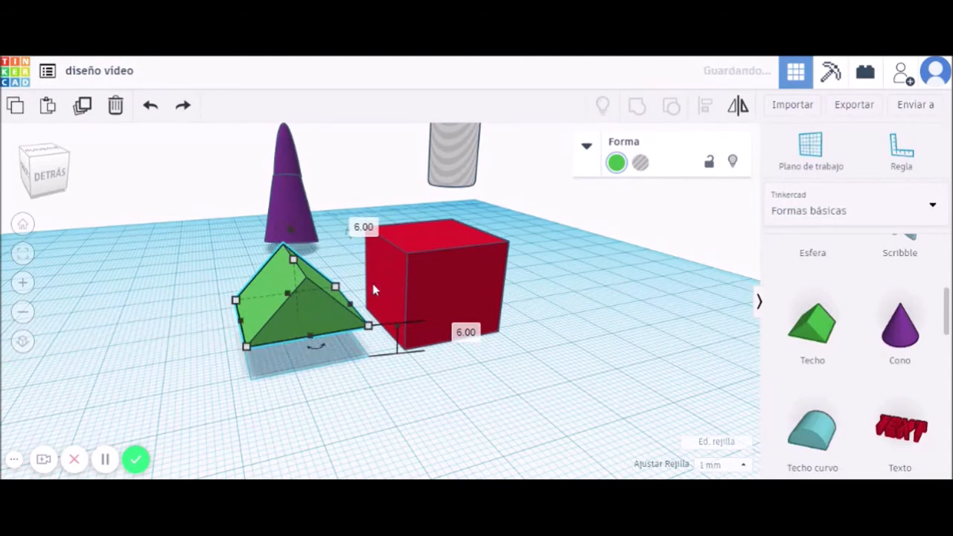
left_click(475, 333)
type("18")
key("Return")
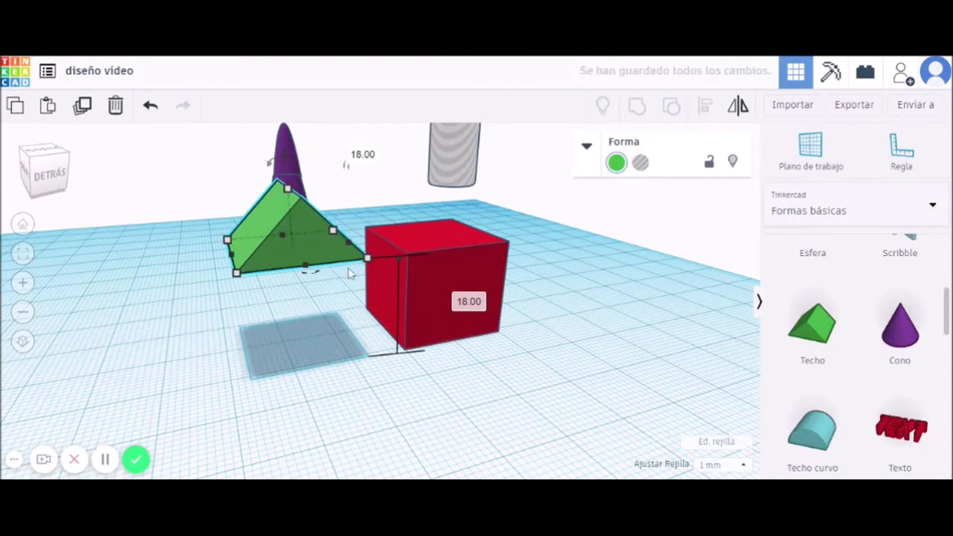
left_click_drag(305, 219, 321, 233)
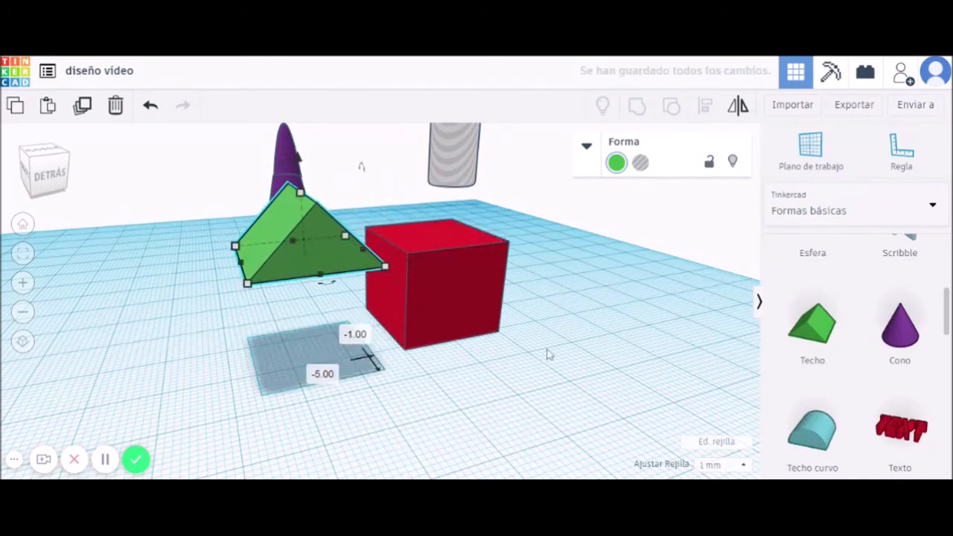
left_click_drag(580, 353, 334, 260)
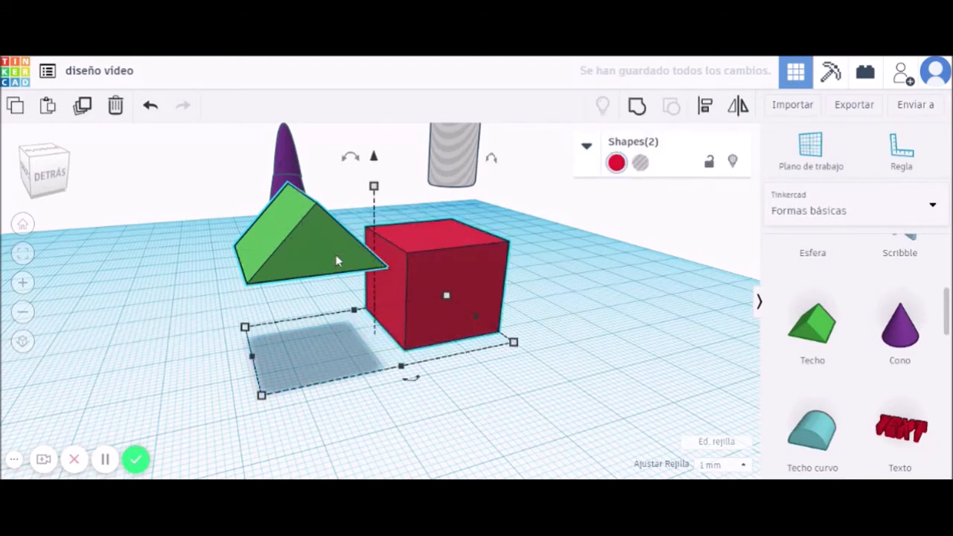
Centre the roof over the red cube with the Align handles.
left_click(706, 106)
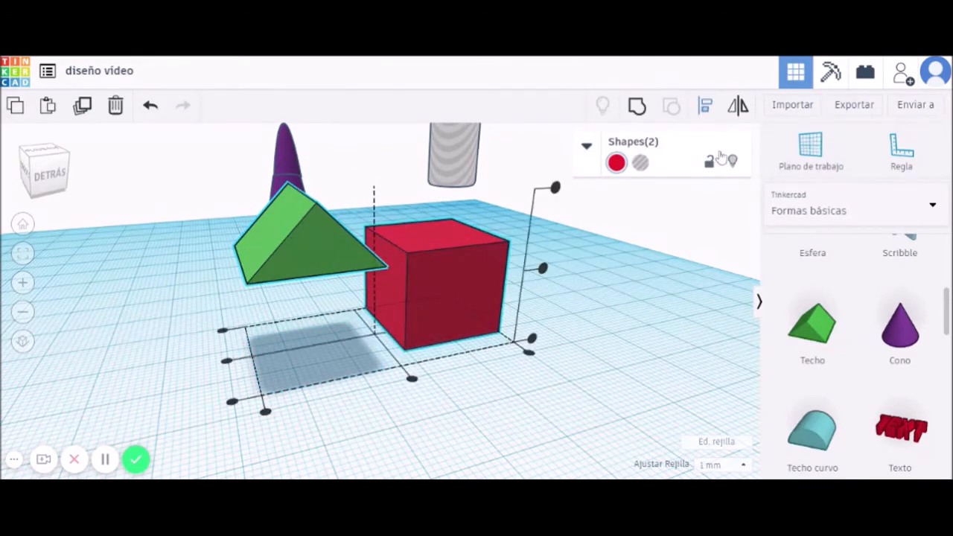
left_click(412, 380)
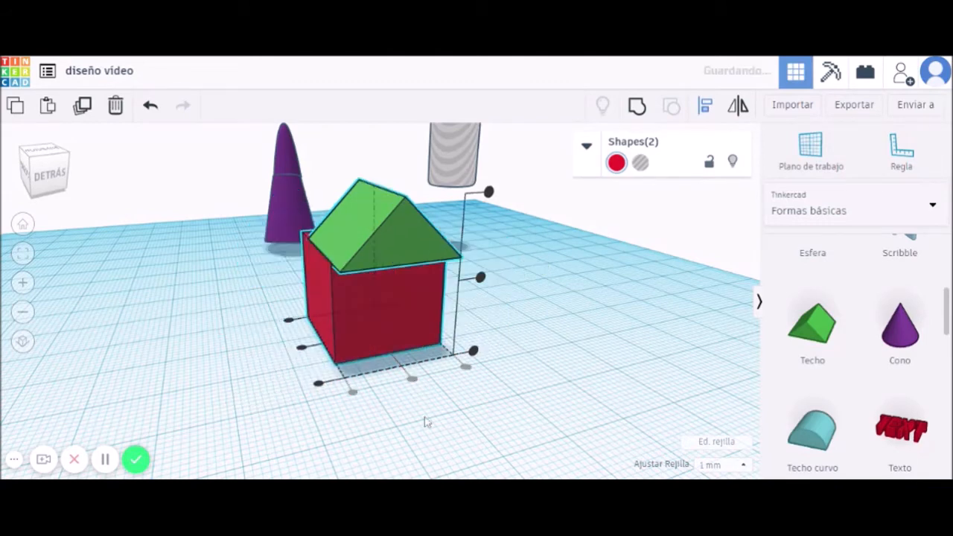
left_click(302, 350)
right_click_drag(593, 357, 564, 359)
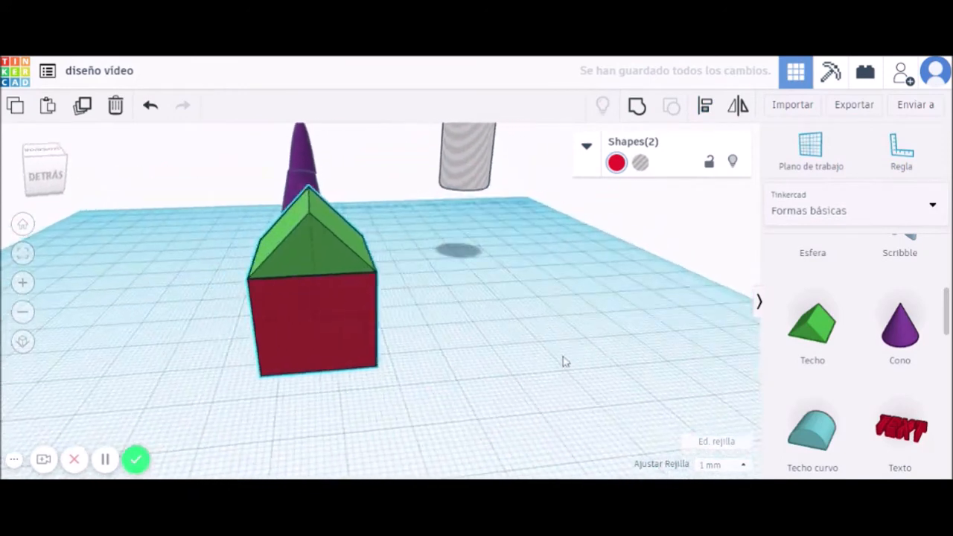
left_click(341, 254)
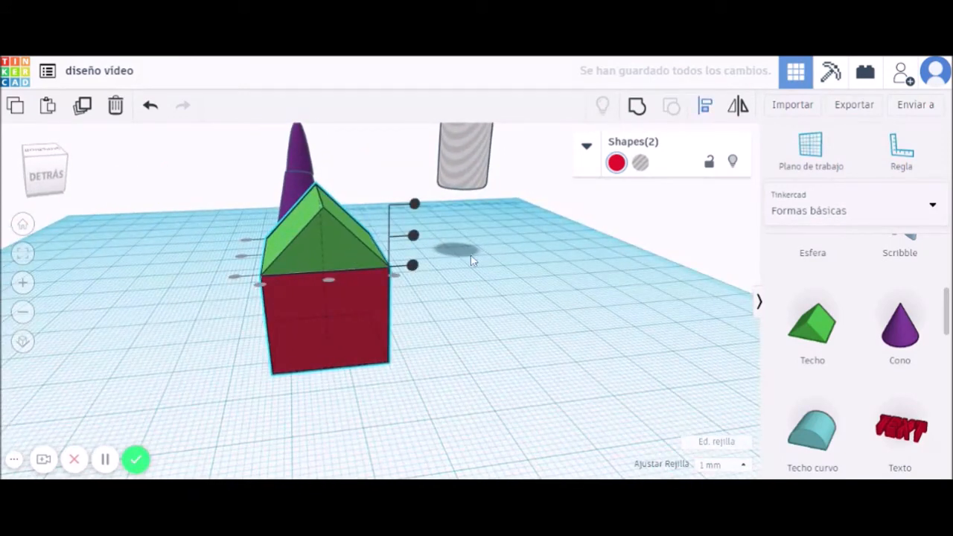
Delete the green roof, leaving only the red cube.
left_click(470, 324)
left_click(325, 252)
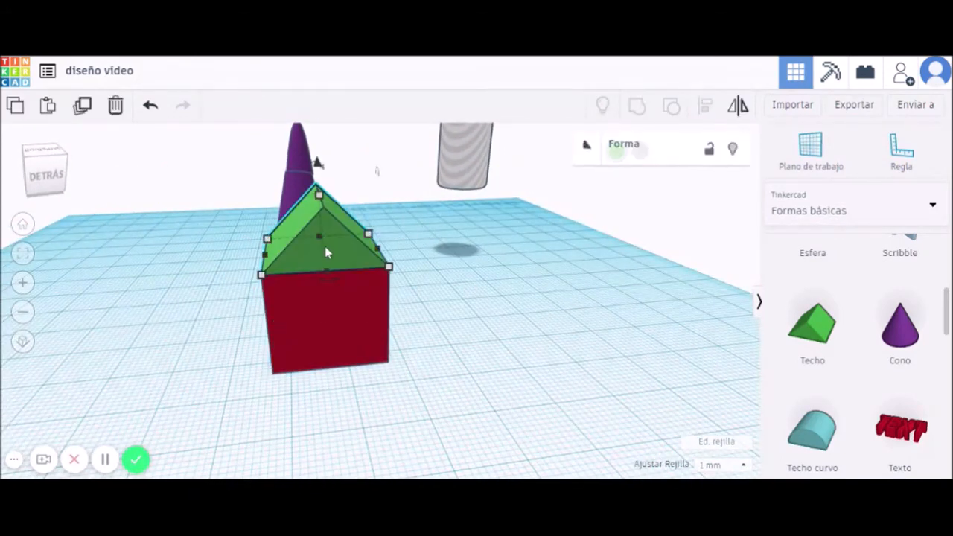
key("Delete")
right_click_drag(505, 352, 719, 166)
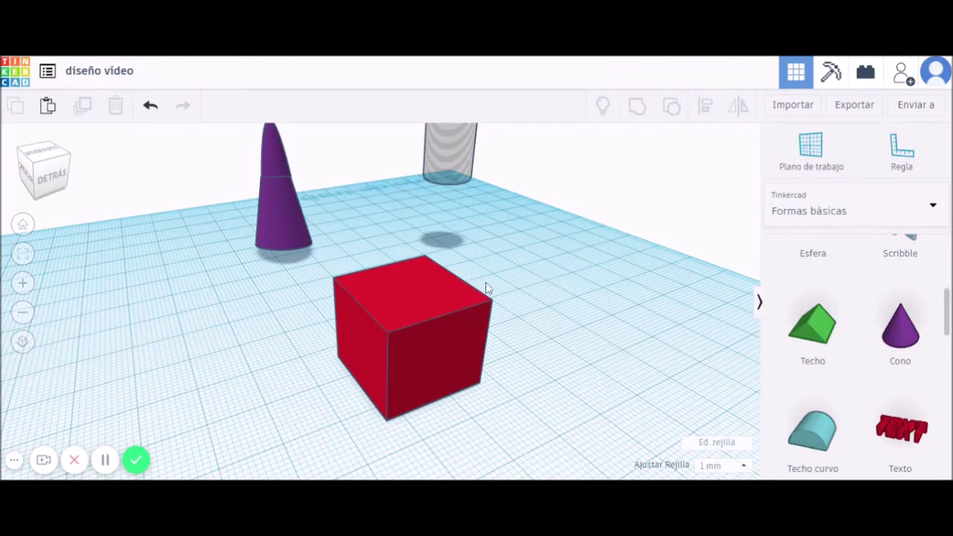
Drop a new Techo roof onto the cube's top via a workplane, then reset the workplane.
left_click(811, 149)
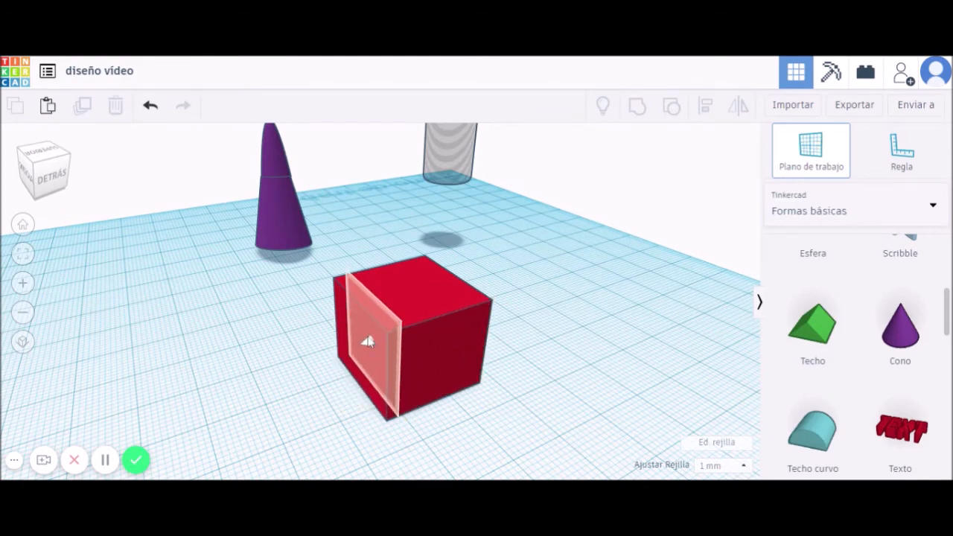
left_click(411, 291)
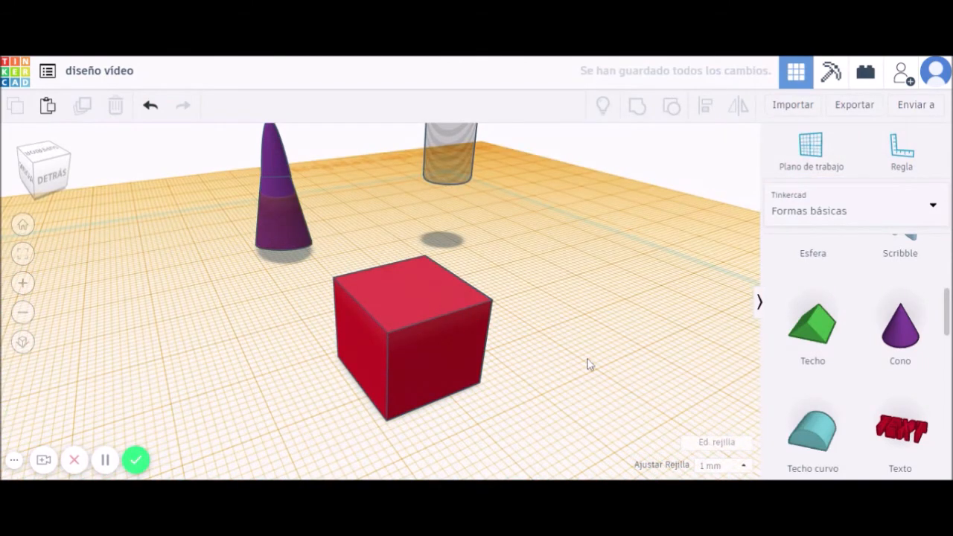
left_click_drag(813, 337, 442, 314)
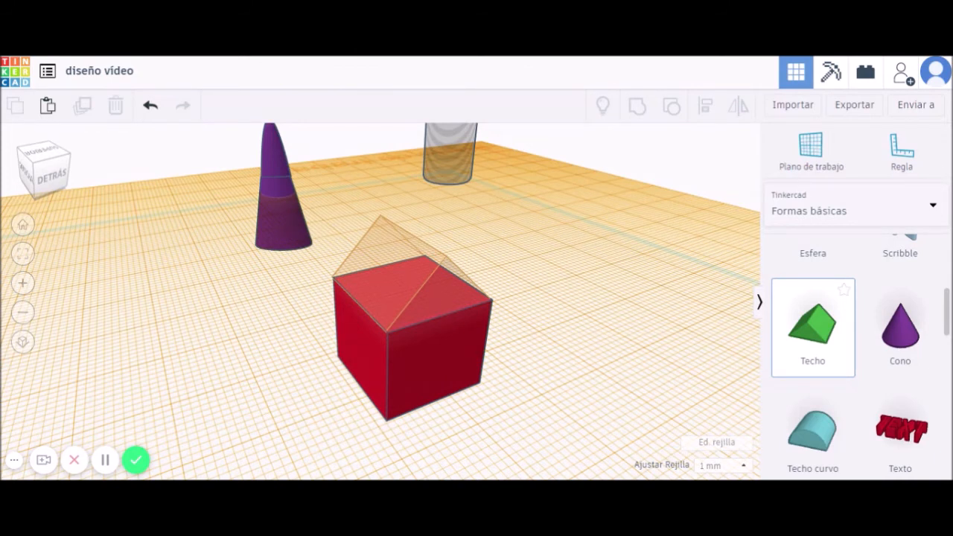
left_click_drag(442, 313, 442, 318)
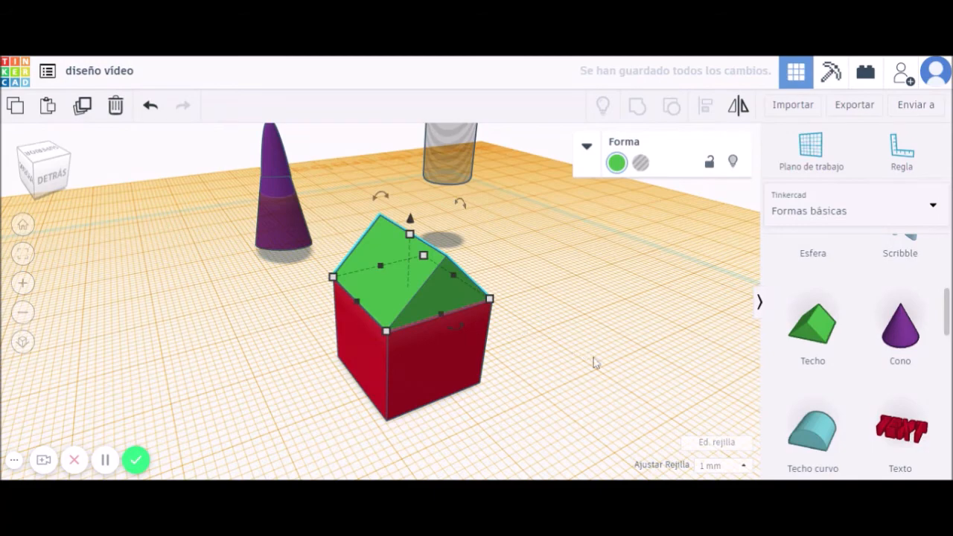
left_click(810, 156)
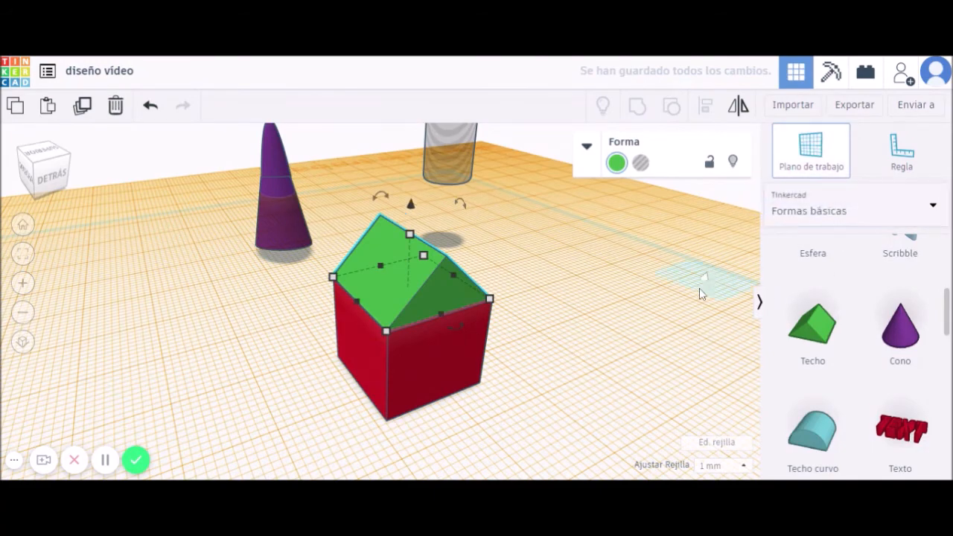
left_click(710, 335)
right_click_drag(659, 400, 682, 401)
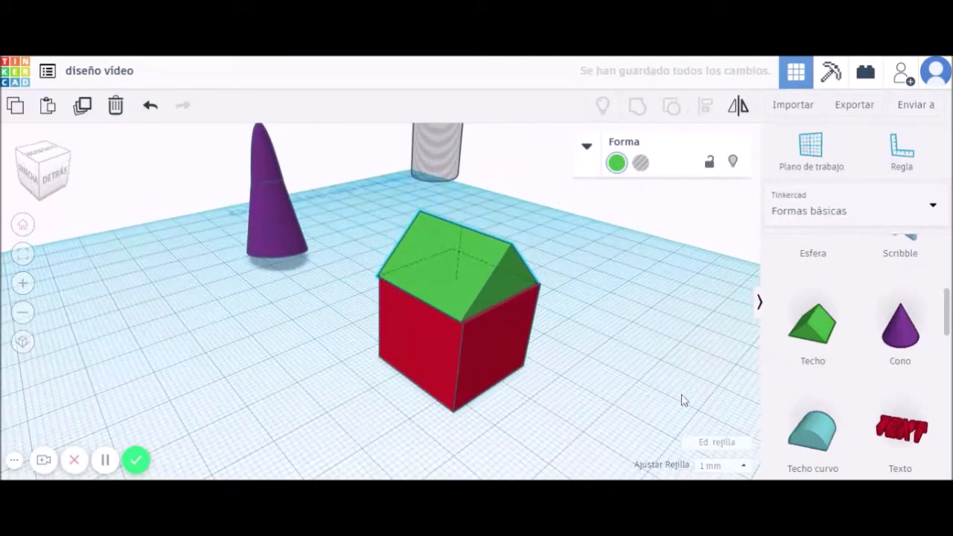
Centre the roof on the cube with Alinear and group them into one house.
left_click_drag(546, 418, 485, 286)
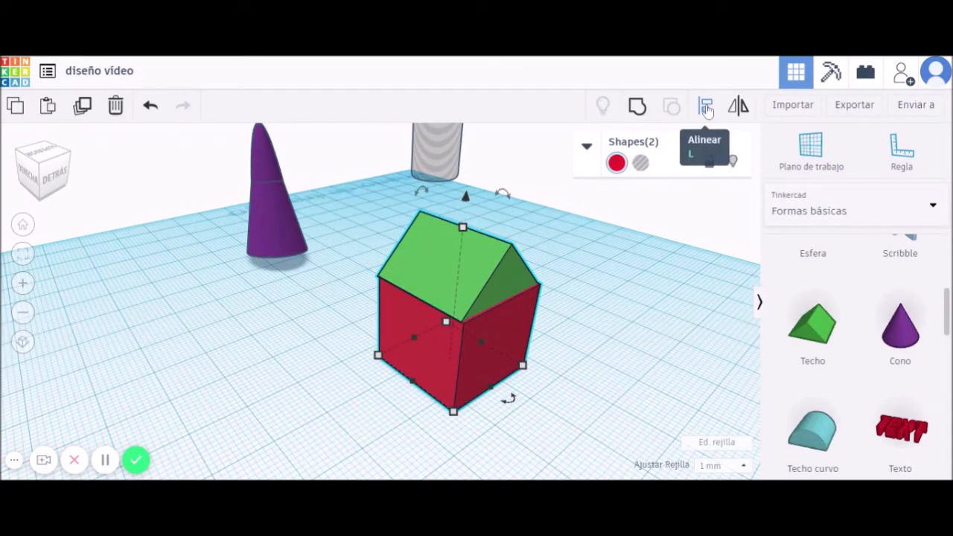
left_click(707, 107)
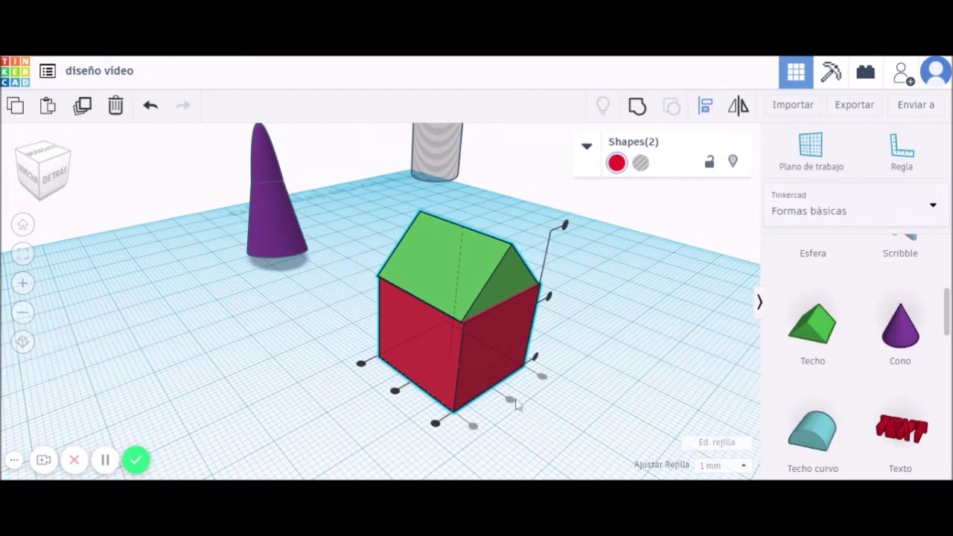
left_click(395, 391)
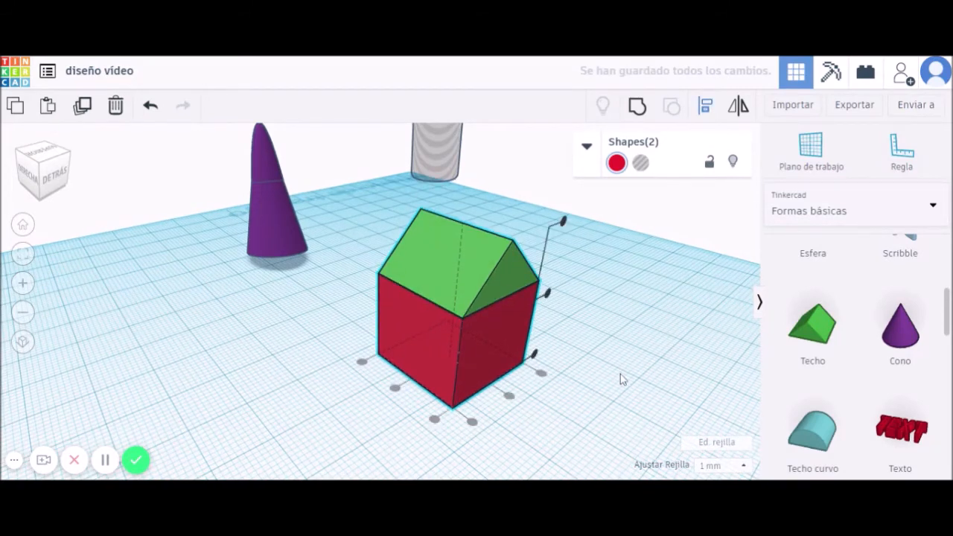
left_click(631, 296)
mouse_move(663, 340)
right_mouse_down()
mouse_move(625, 336)
mouse_move(650, 343)
right_mouse_up()
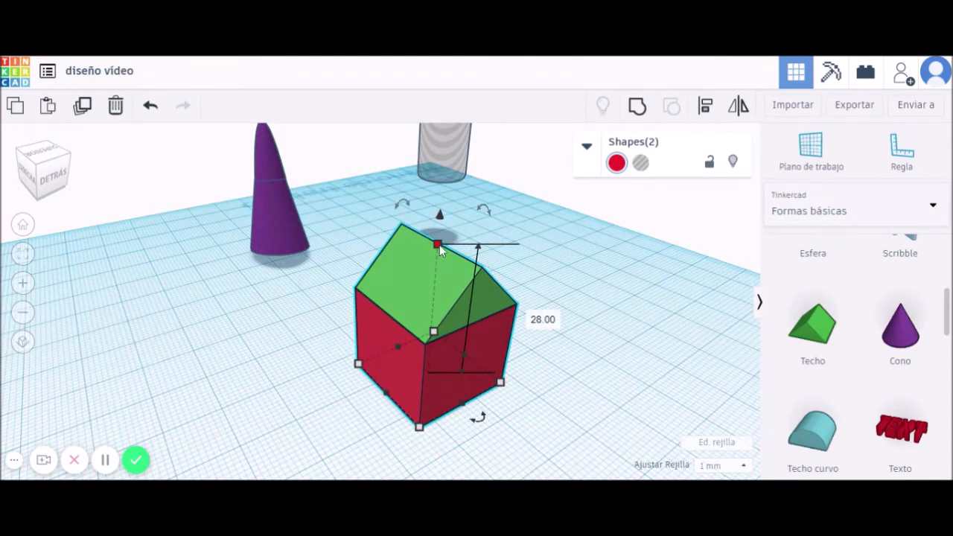
left_click_drag(557, 415, 442, 287)
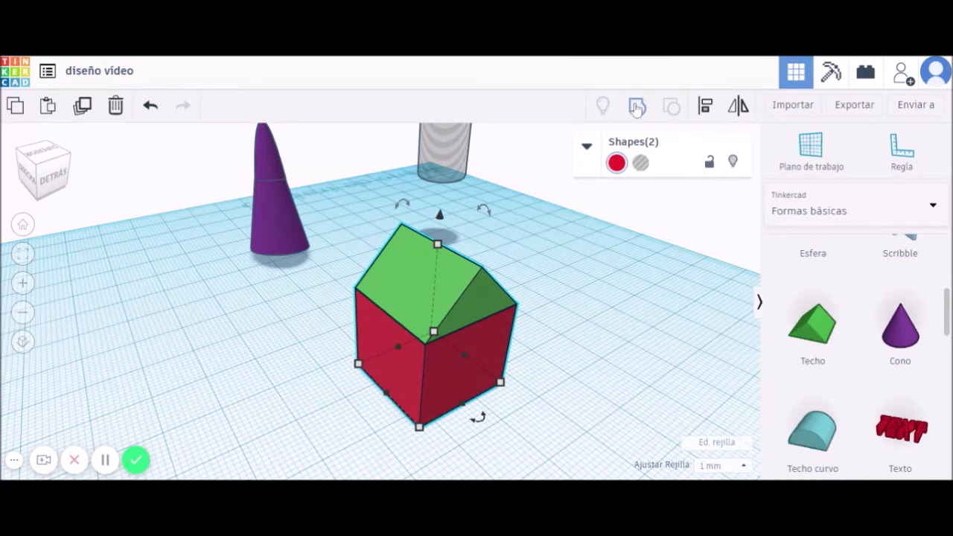
left_click(636, 107)
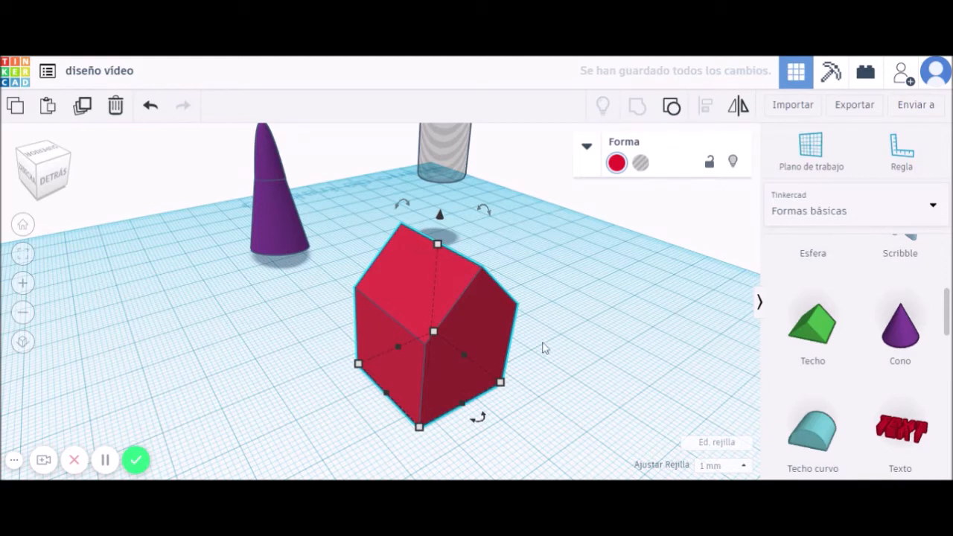
Restore the group's original colours: green roof and red walls.
left_click(617, 165)
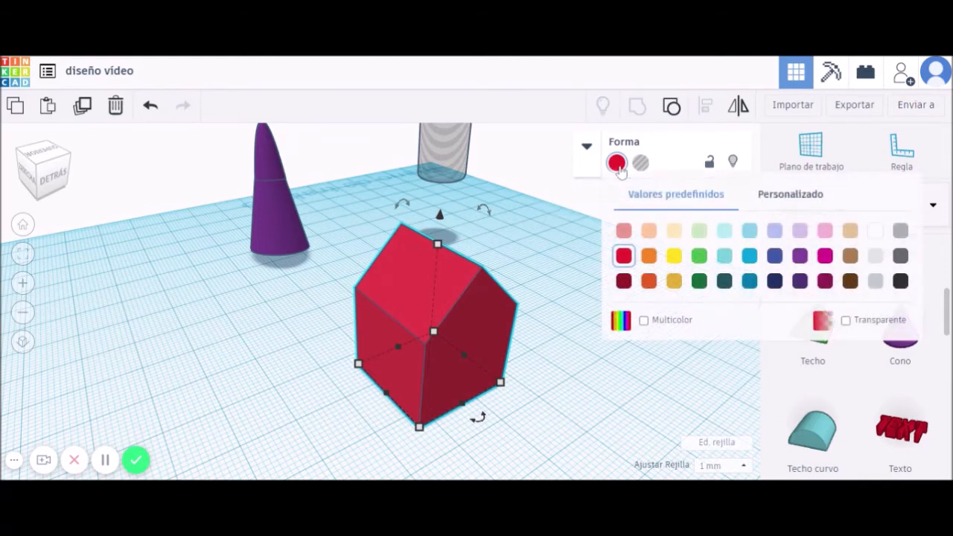
left_click(643, 322)
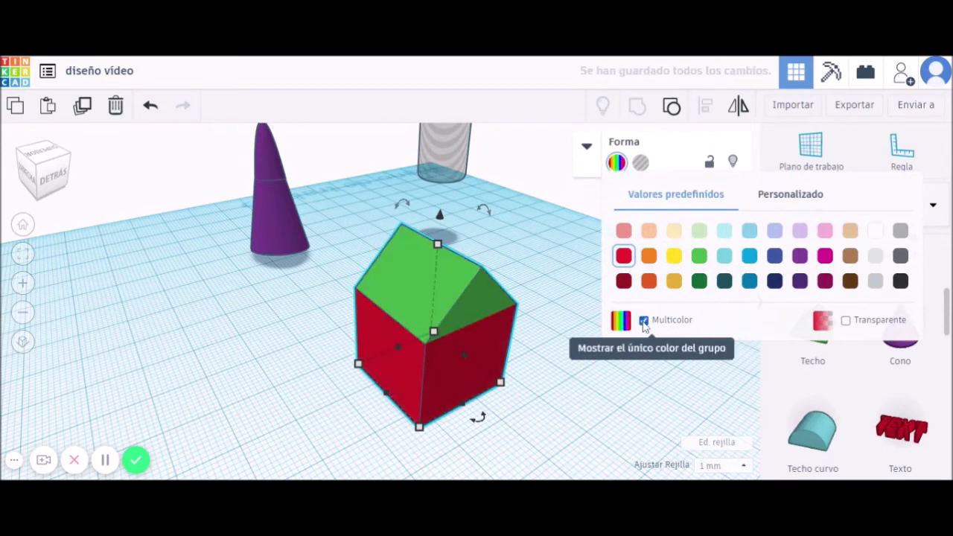
left_click(576, 400)
right_click_drag(566, 363, 570, 347)
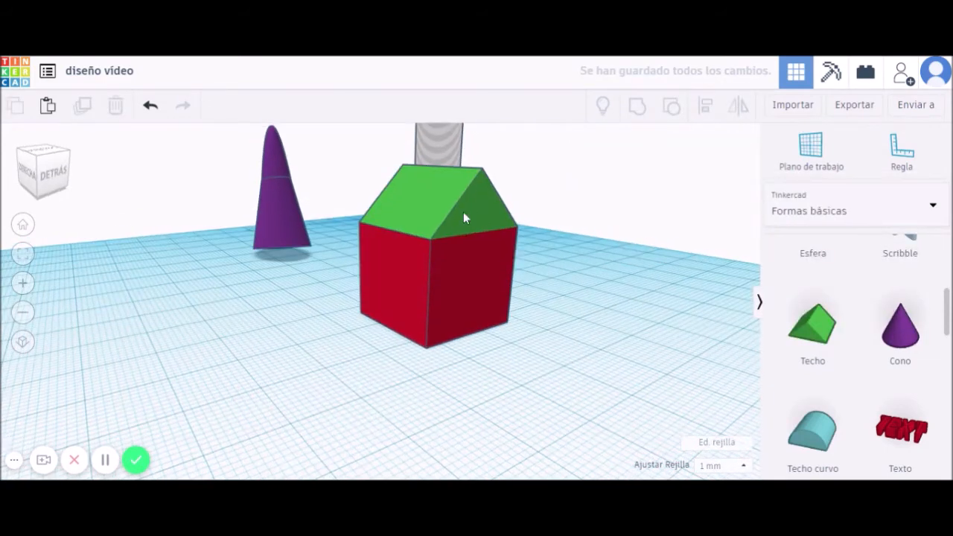
Stretch the house lengthwise to about 35.75.
left_click(466, 294)
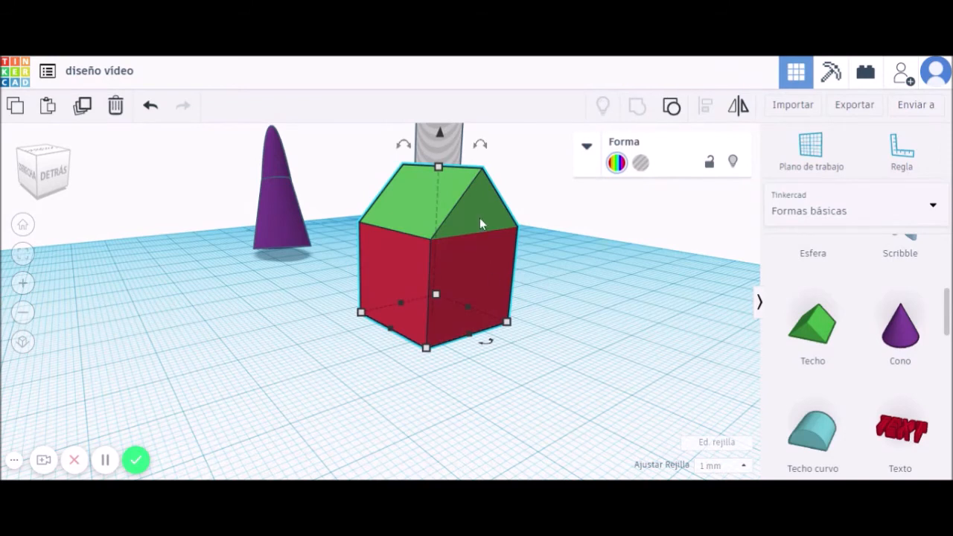
left_click_drag(510, 325, 612, 349)
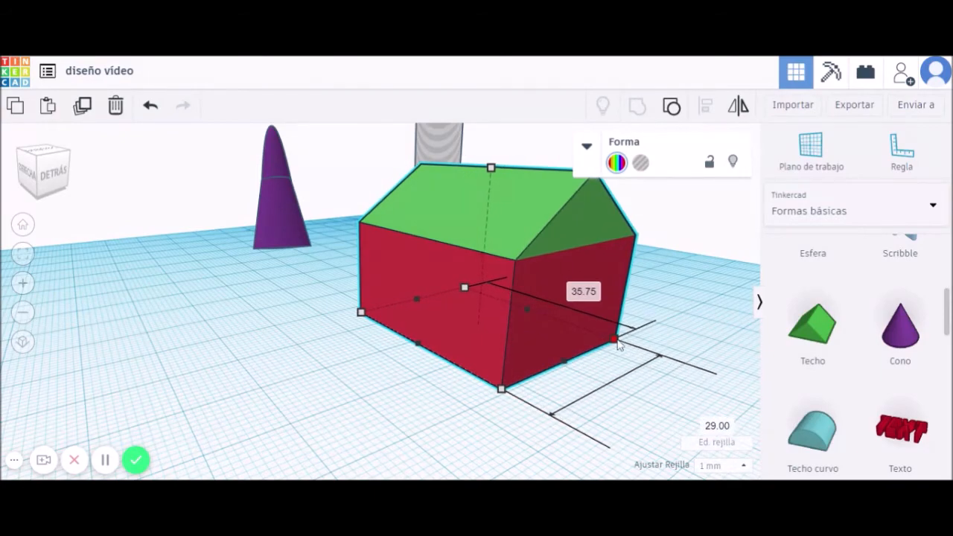
right_click_drag(389, 382, 466, 382)
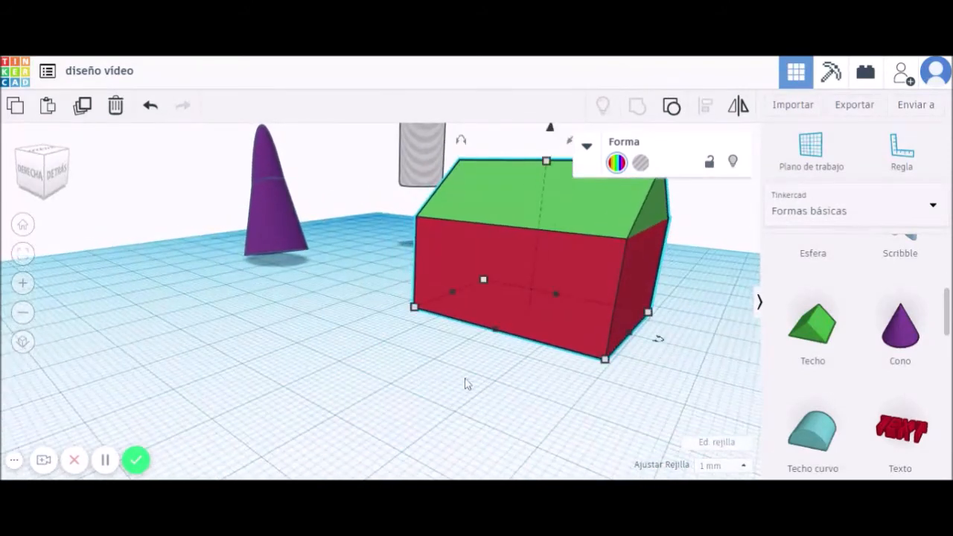
right_click_drag(531, 351, 565, 387)
scroll(886, 383, "up", 5)
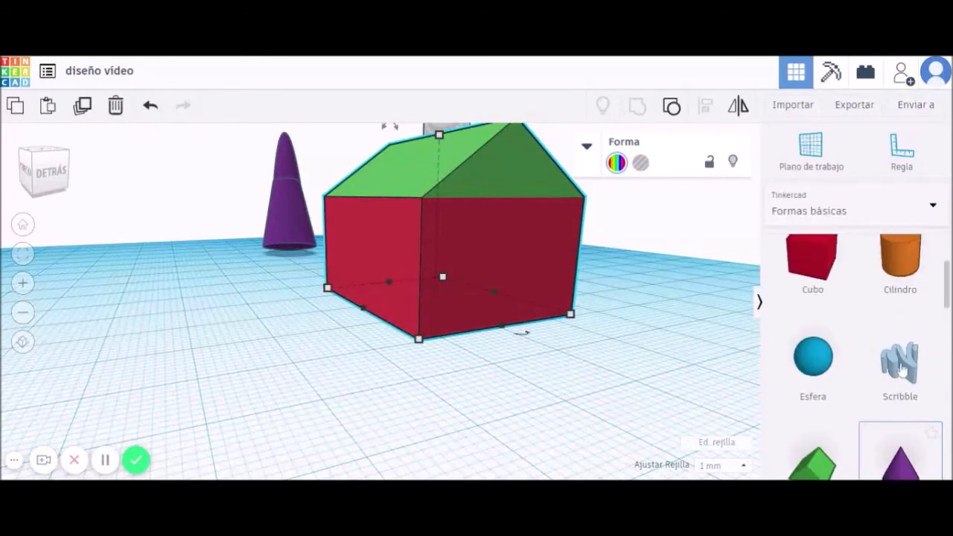
Add a Cubo box 7 tall, rotated 90°, against the foot of the house wall.
left_click_drag(814, 326, 581, 408)
left_click_drag(579, 445, 465, 364)
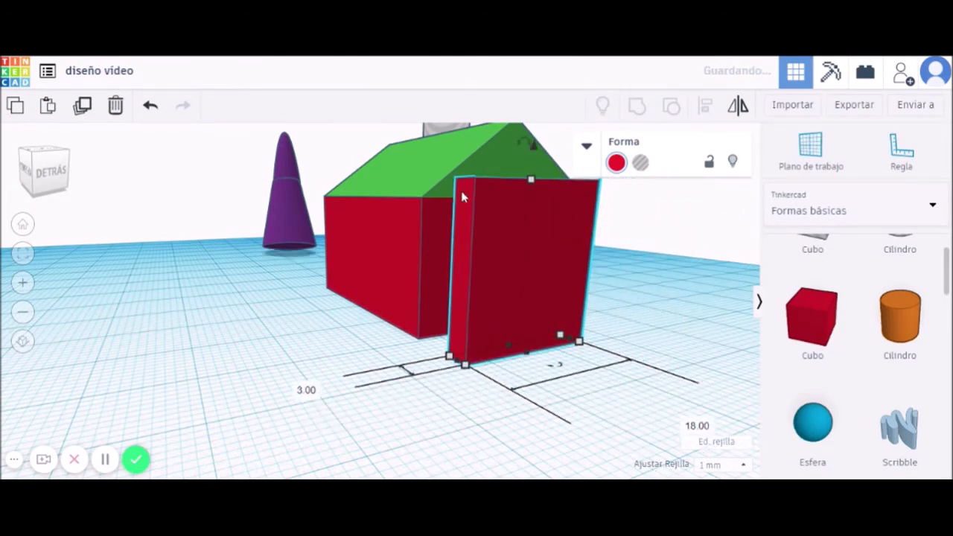
left_click_drag(532, 183, 523, 293)
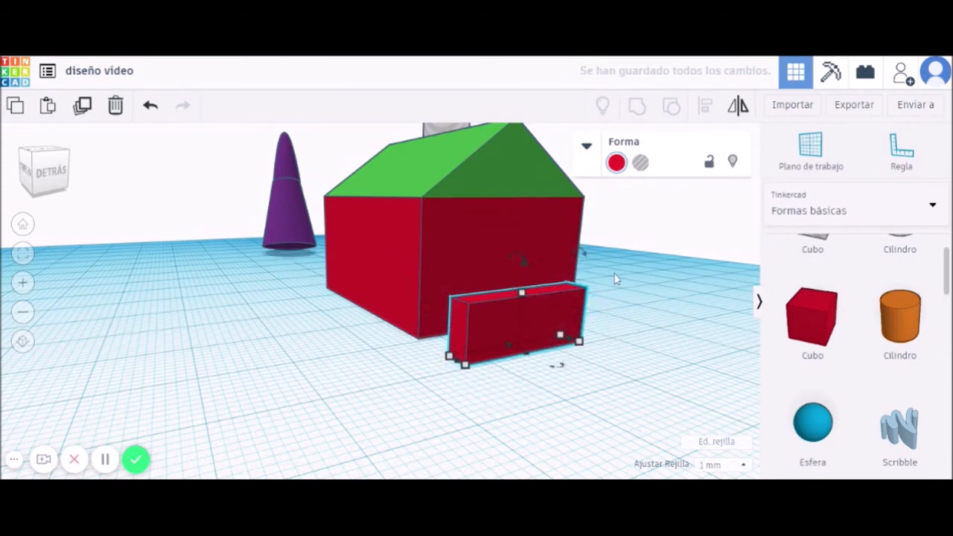
left_click(579, 255)
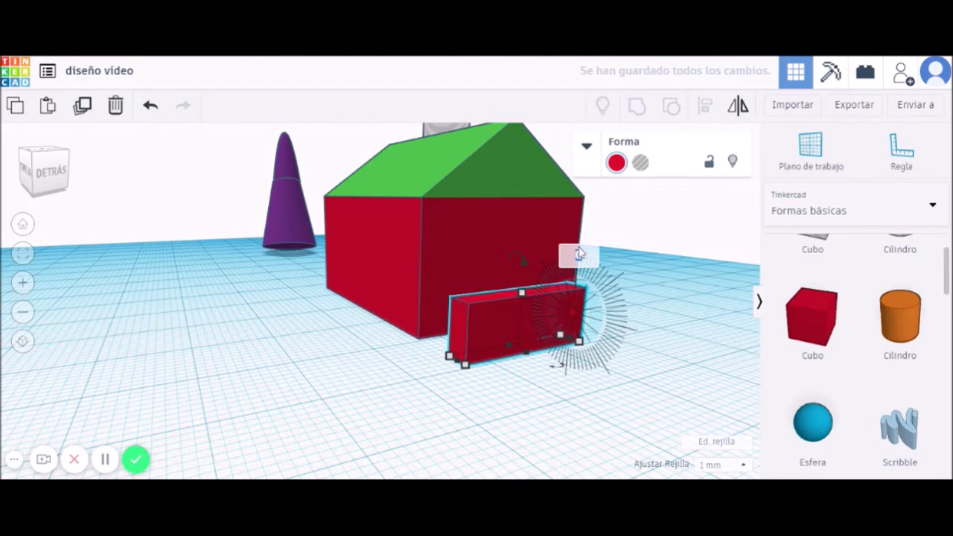
type("90")
key("Return")
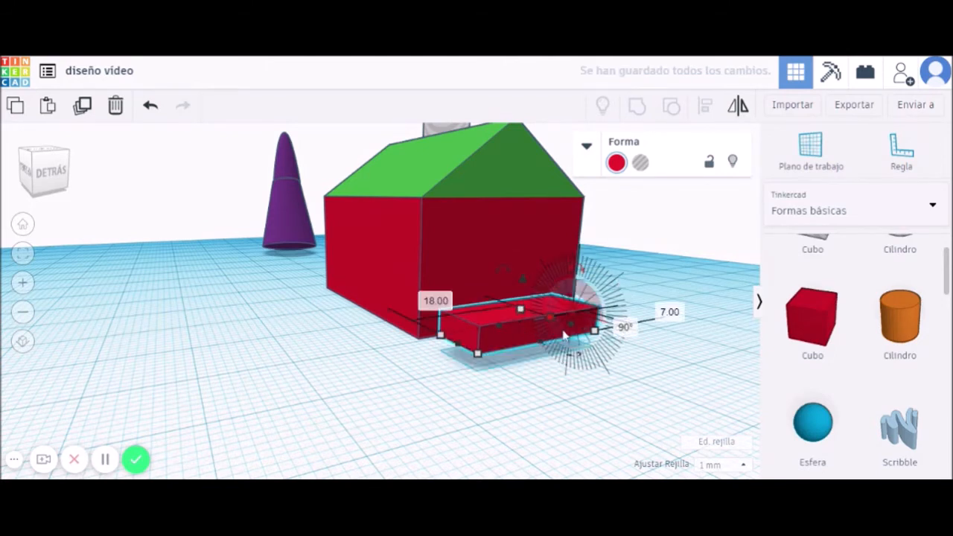
mouse_move(504, 334)
left_mouse_down()
mouse_move(489, 317)
mouse_move(500, 328)
left_mouse_up()
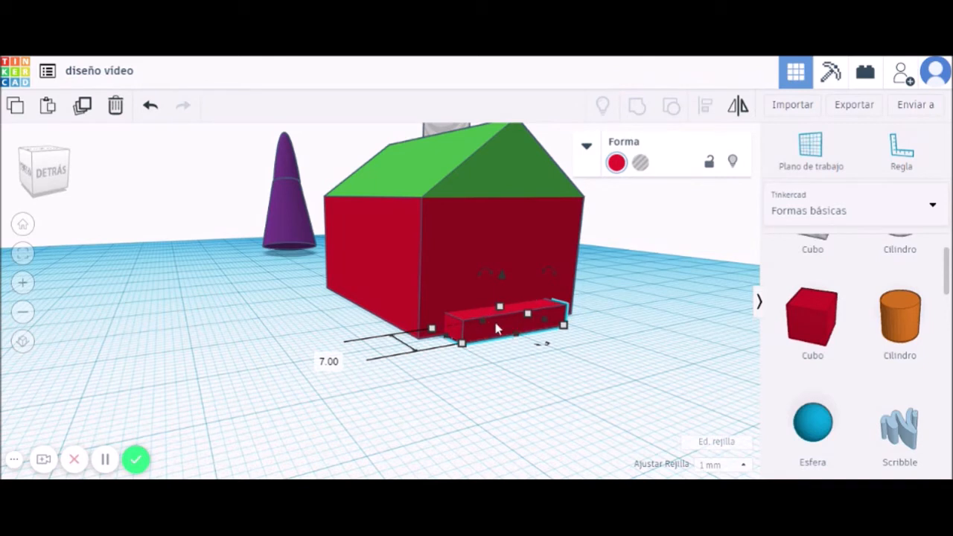
Make the flat box a hole and group it with the house to cut the base notch.
left_click(639, 164)
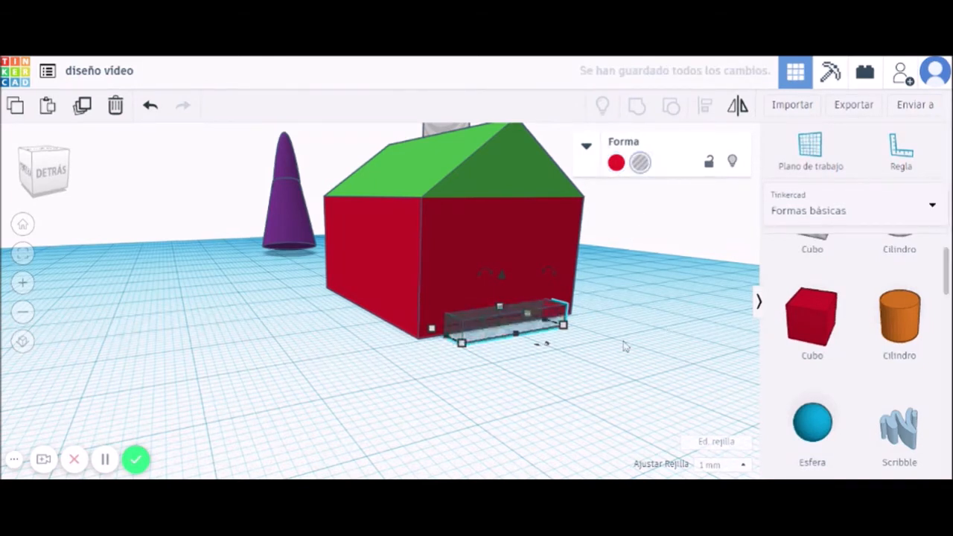
left_click_drag(625, 355, 388, 262)
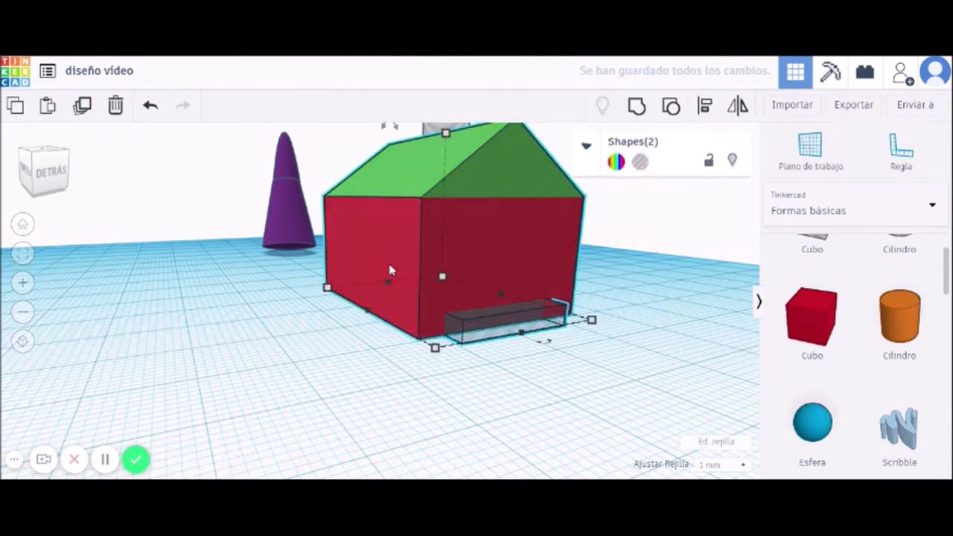
left_click(637, 106)
left_click(610, 303)
right_click_drag(610, 302, 686, 345)
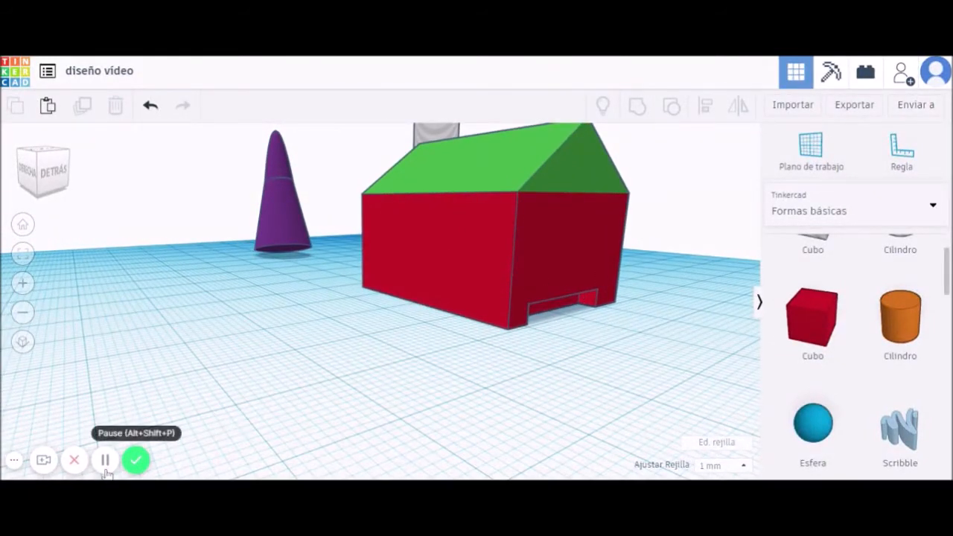
Slide the notched house to the left side of the workplane.
scroll(516, 370, "down", 4)
right_click_drag(519, 374, 484, 383)
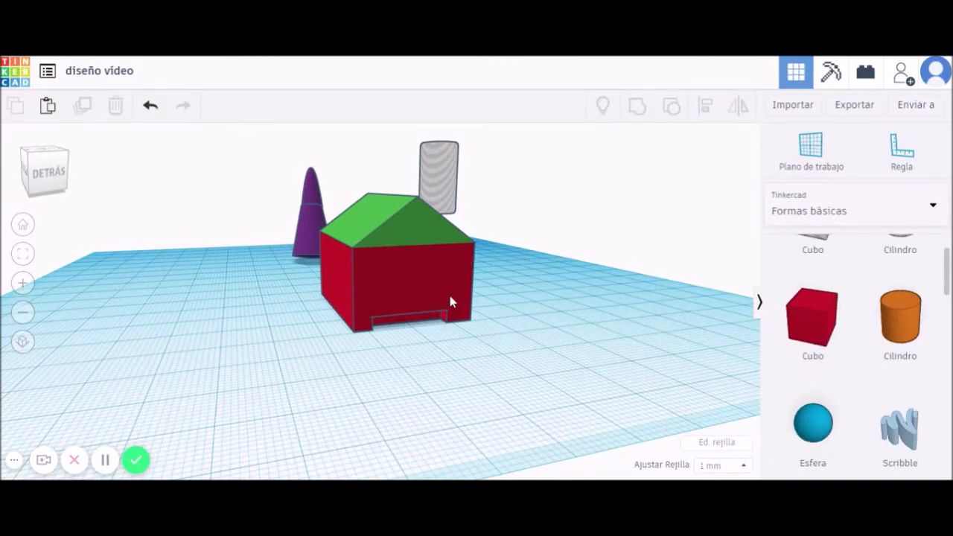
left_click_drag(410, 296, 201, 320)
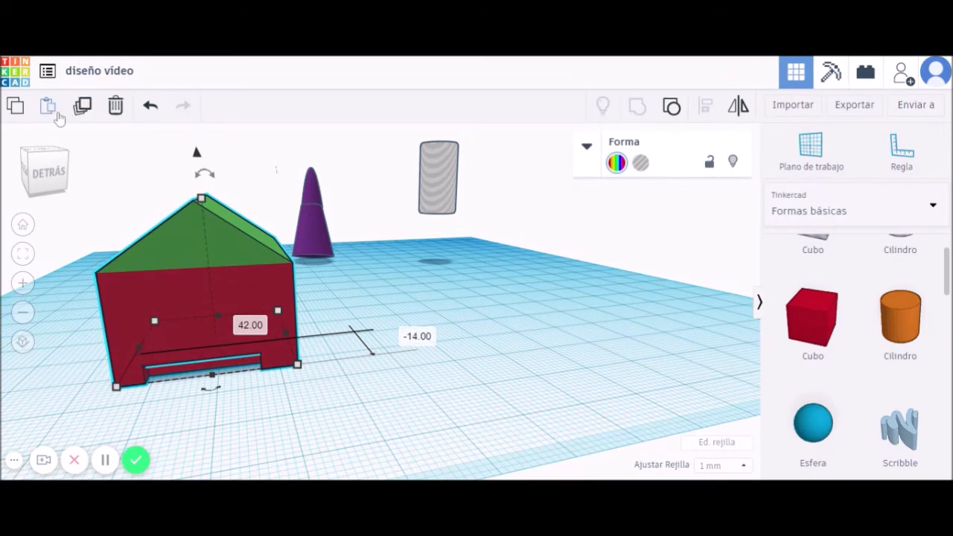
Duplicate the house twice, spreading the copies to the right.
left_click(84, 108)
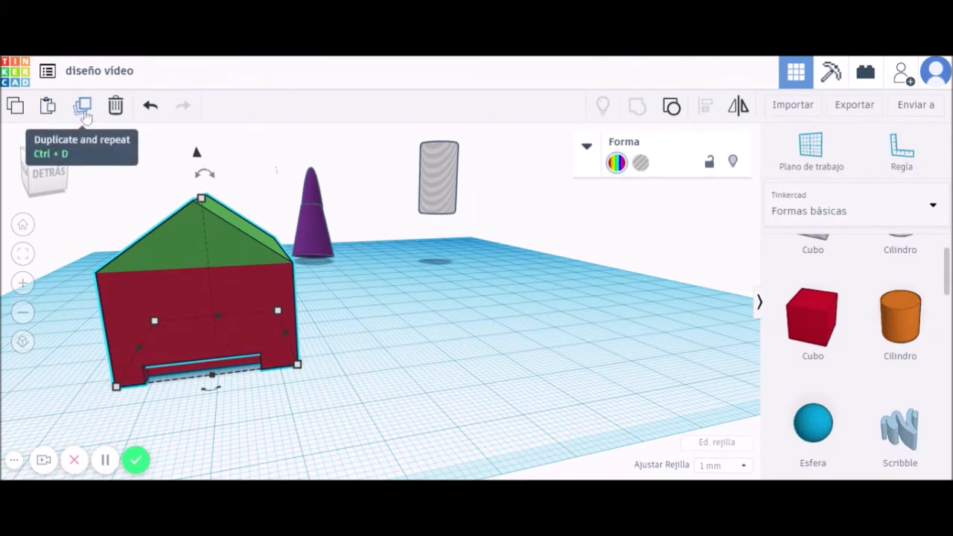
left_click(86, 117)
left_click_drag(229, 298, 476, 289)
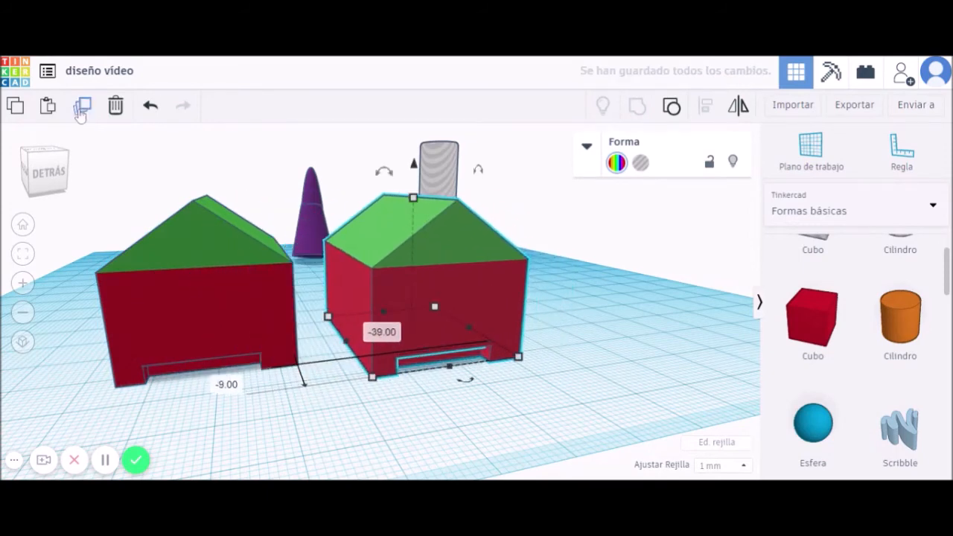
left_click(82, 105)
left_click_drag(643, 286, 663, 278)
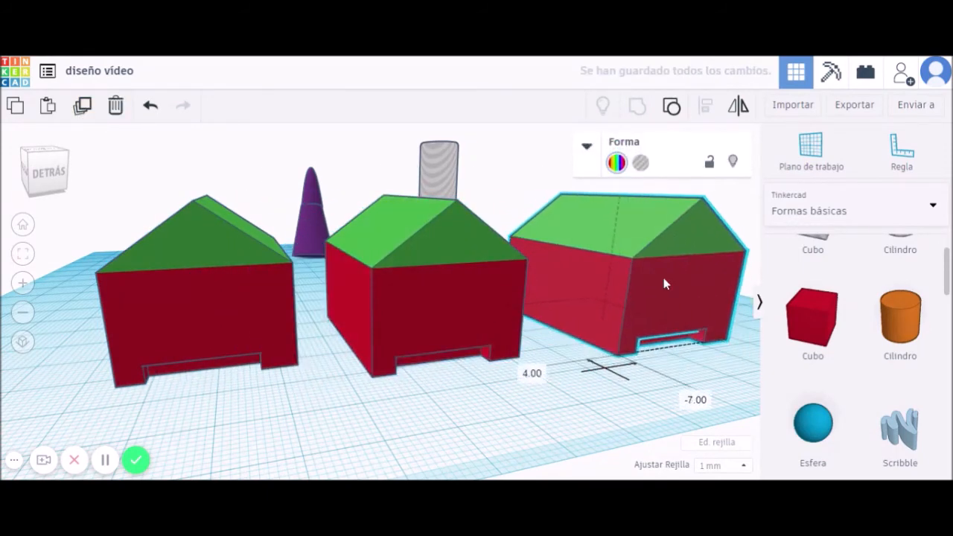
right_click_drag(445, 382, 395, 393)
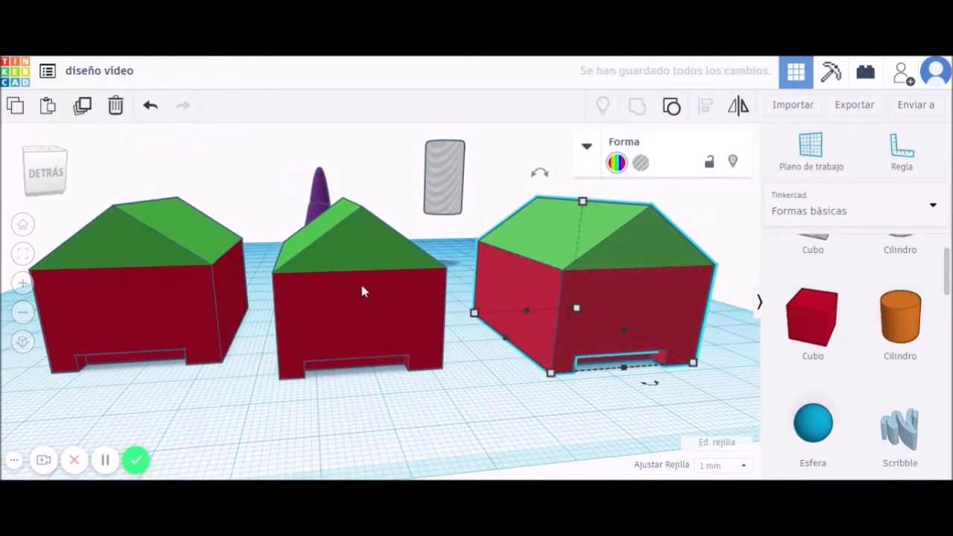
Delete the middle and right house copies, keeping the original.
left_click(414, 307)
key("Delete")
left_click(519, 294)
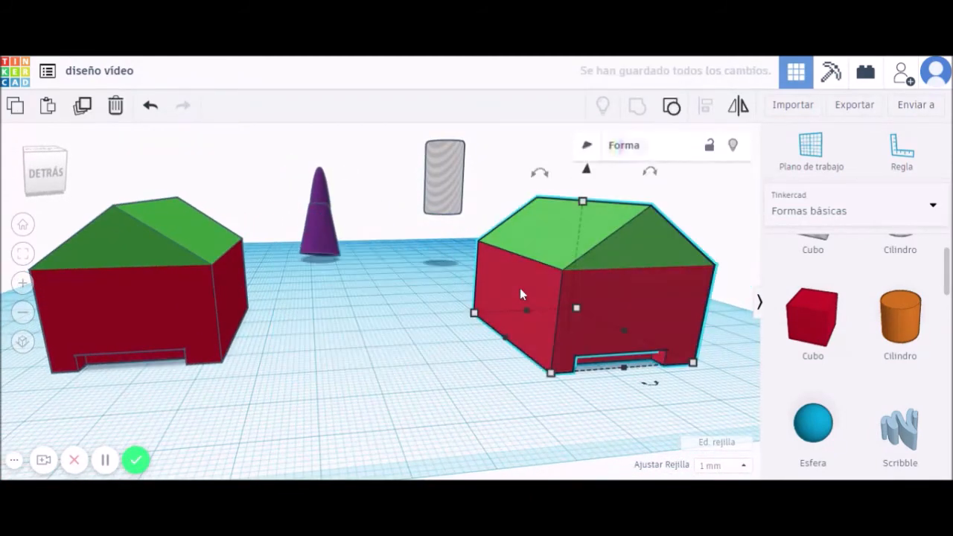
key("Delete")
left_click(174, 305)
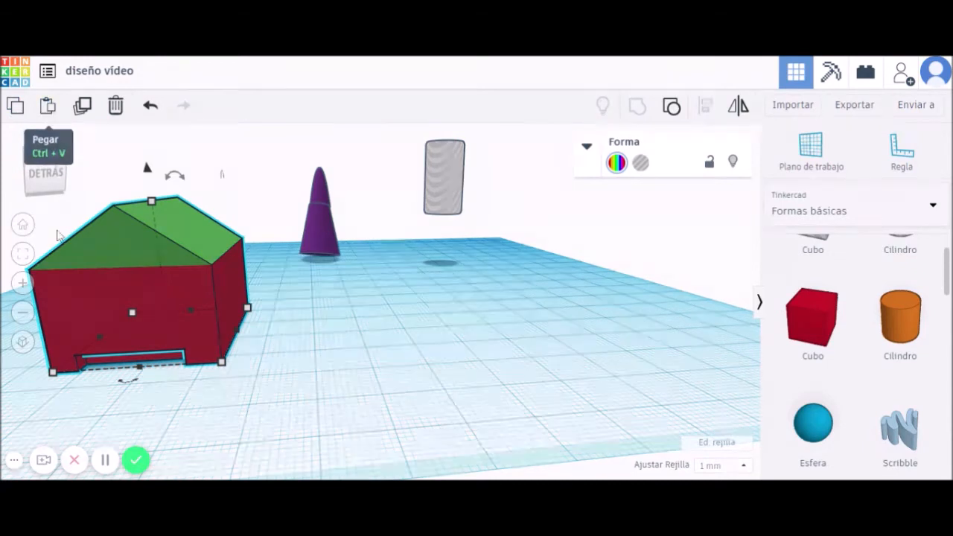
right_click_drag(113, 288, 108, 289)
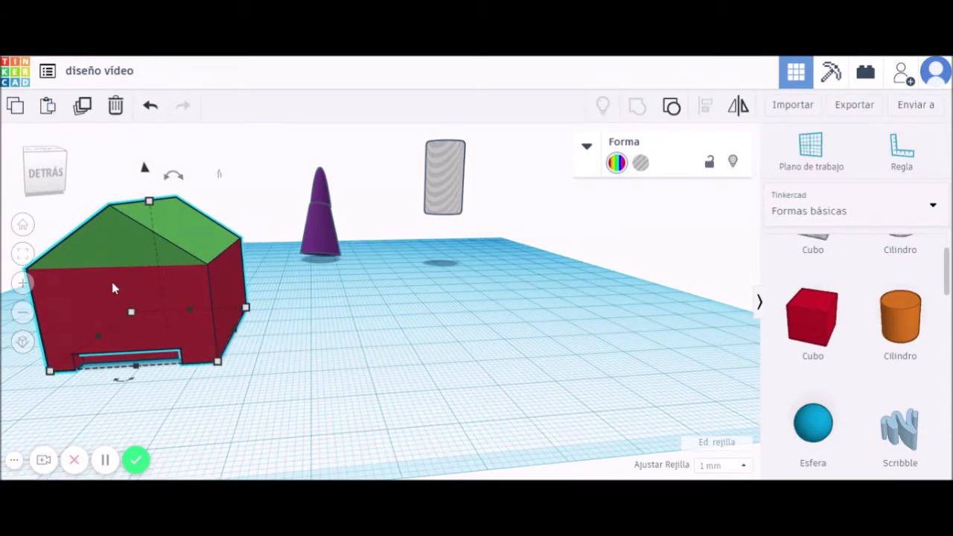
Paste two copies of the house and move them to the right.
left_click(324, 349)
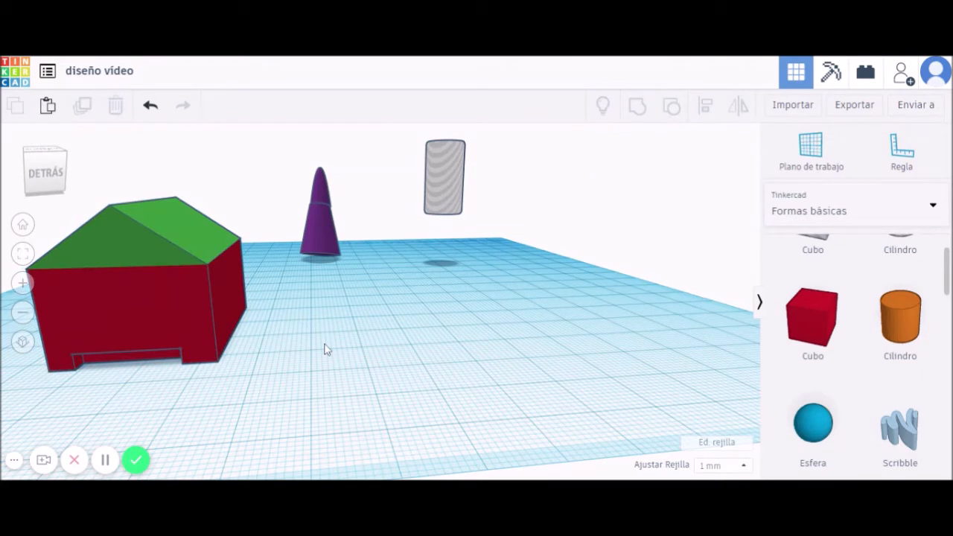
key("ctrl+v")
left_click_drag(230, 266, 355, 245)
left_click(464, 303)
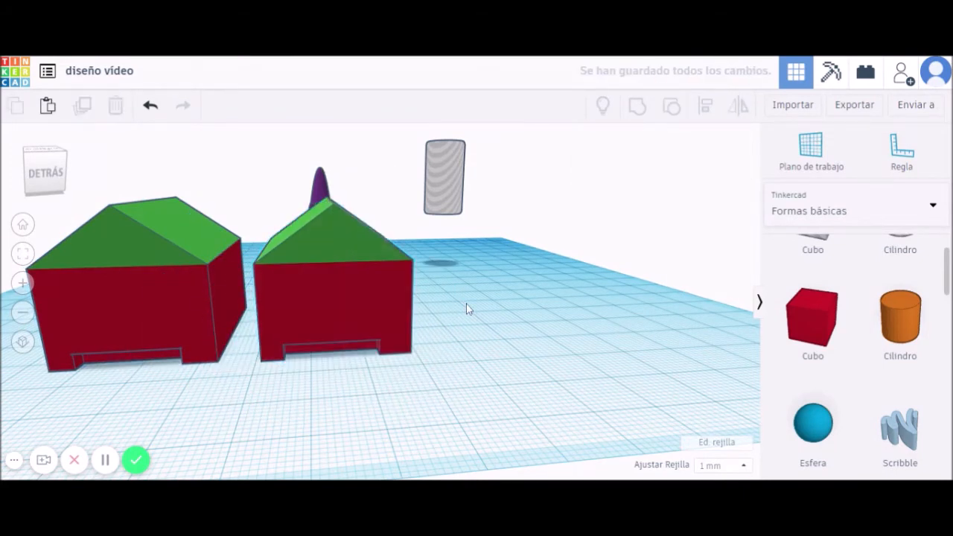
key("ctrl+v")
left_click_drag(282, 241, 563, 222)
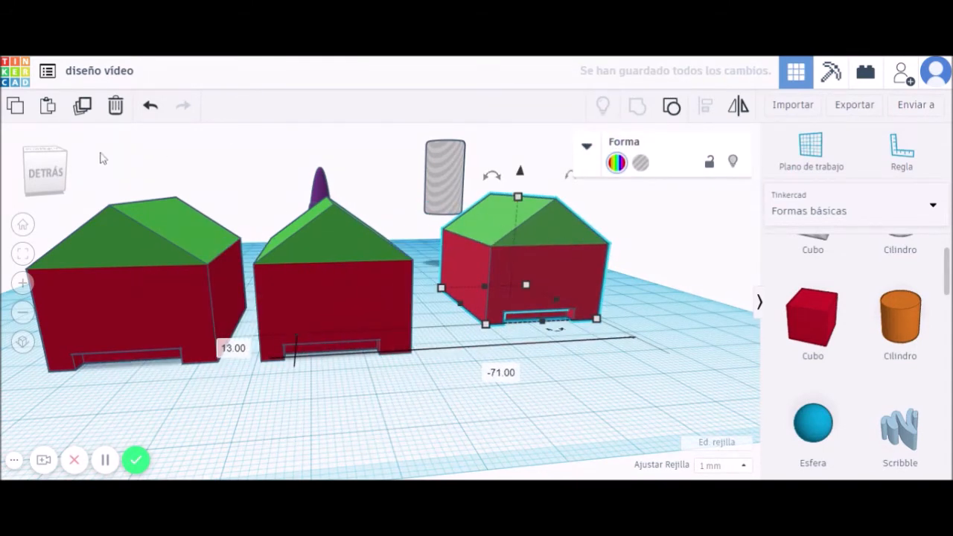
Undo the pasted copies, then duplicate the house in place with Ctrl+D.
left_click(150, 105)
left_click(150, 105)
left_click(151, 105)
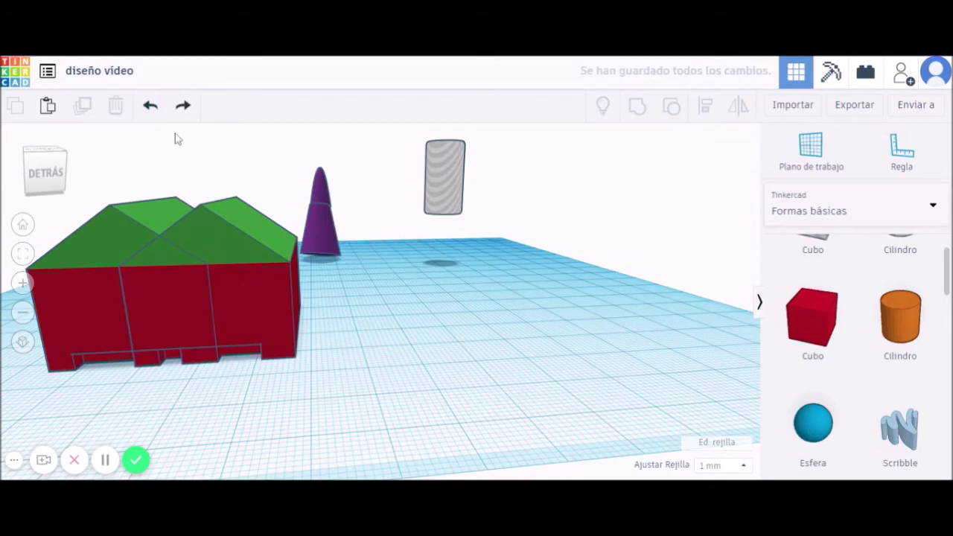
left_click(150, 105)
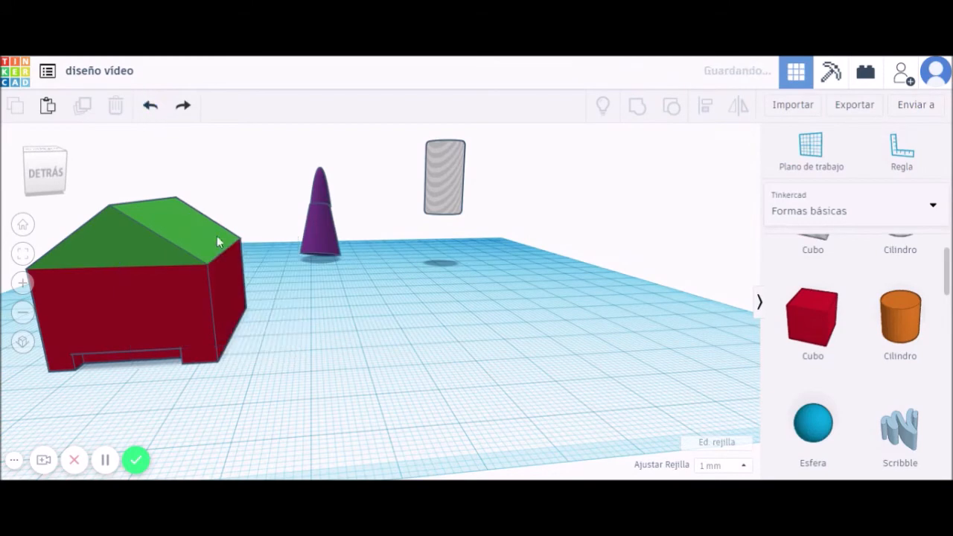
left_click(169, 313)
mouse_move(315, 380)
right_mouse_down()
mouse_move(335, 382)
mouse_move(319, 379)
right_mouse_up()
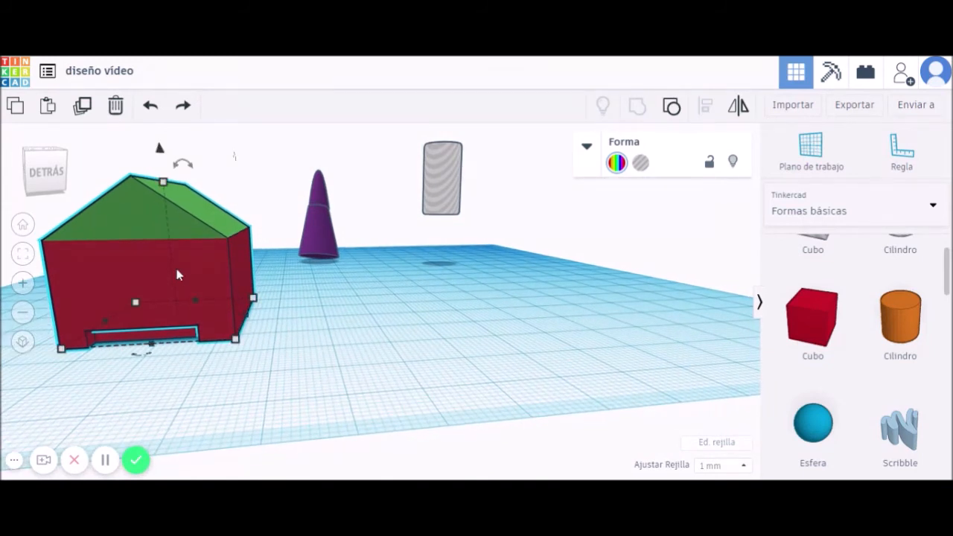
key("ctrl+d")
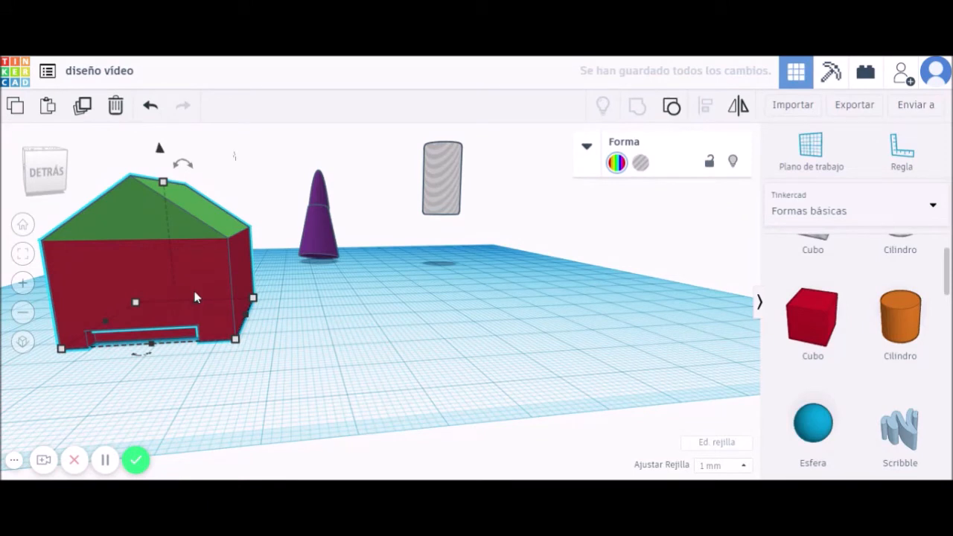
Line the duplicated house up right beside the middle house.
right_click_drag(184, 271, 183, 267)
double_click(247, 275)
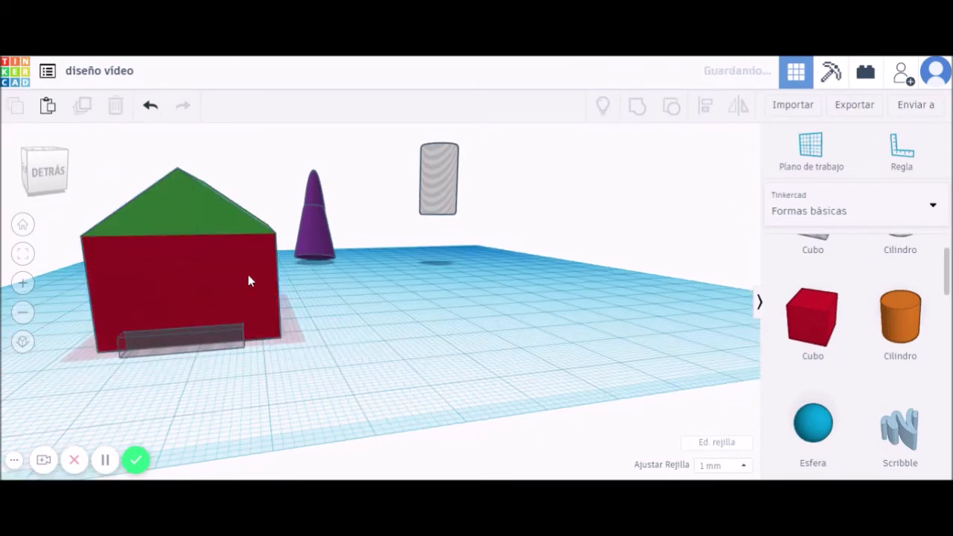
left_click_drag(240, 261, 452, 268)
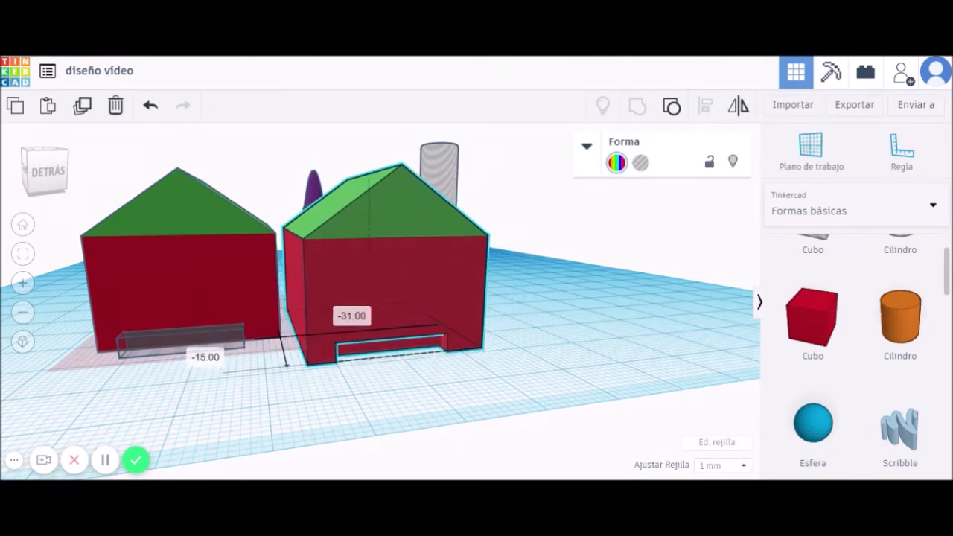
left_click_drag(452, 268, 450, 262)
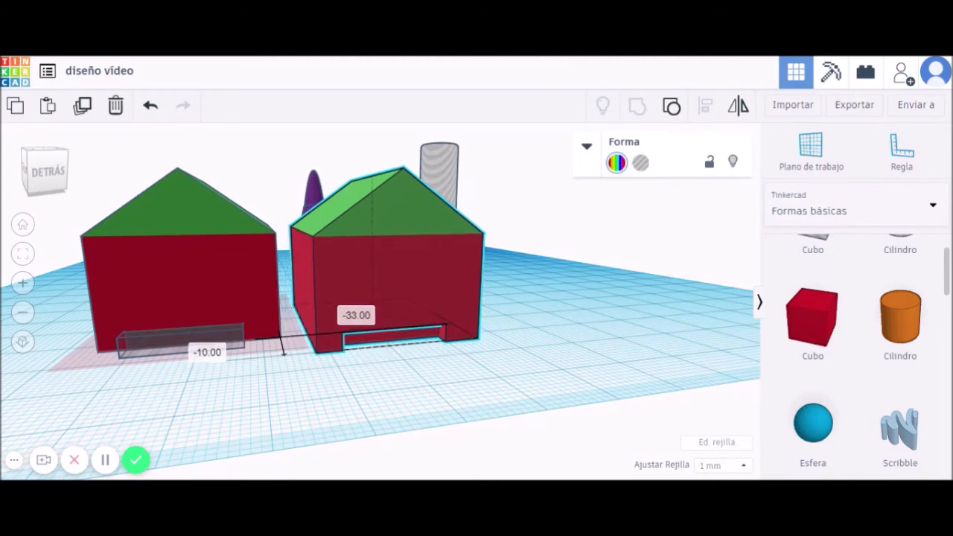
left_click_drag(451, 296, 452, 302)
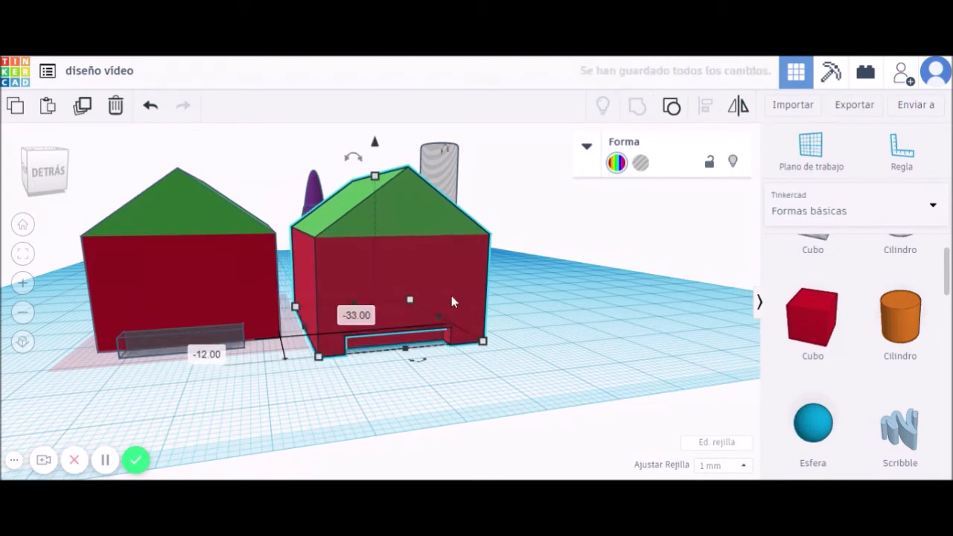
right_click_drag(544, 368, 546, 374)
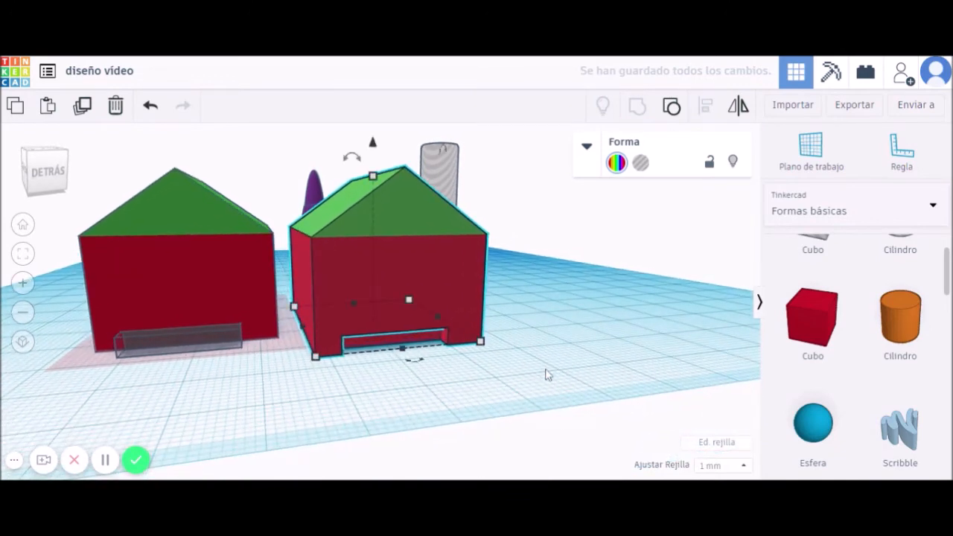
left_click(437, 314)
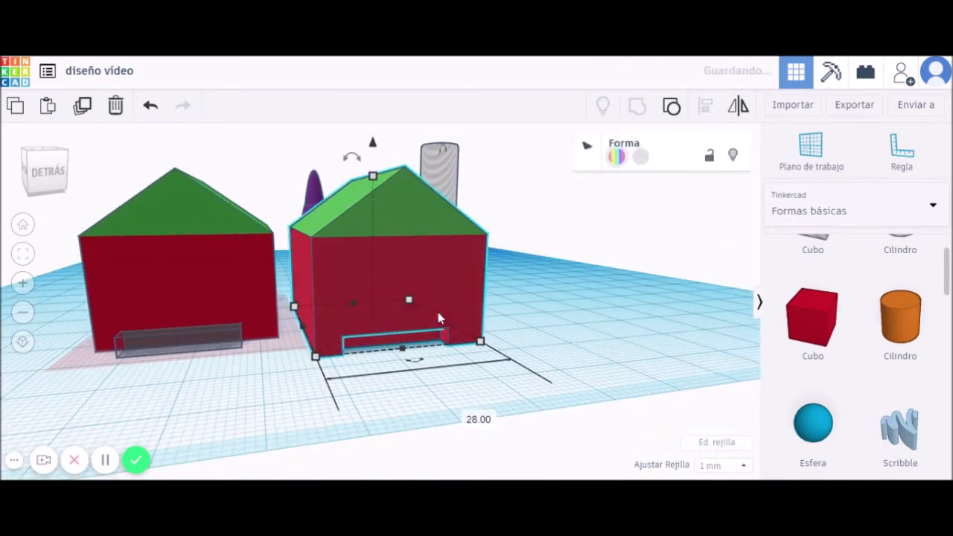
left_click_drag(415, 296, 628, 266)
Duplicate the house with Ctrl+D into a fourth house at the right end of the row.
key("ctrl+d")
right_click_drag(596, 278, 619, 280)
left_click(547, 285)
right_click_drag(572, 379, 210, 346)
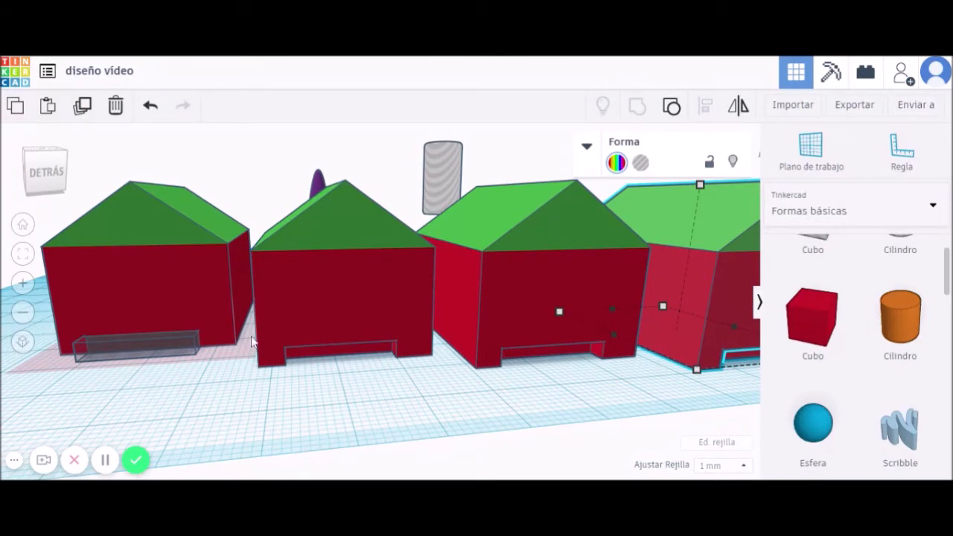
scroll(544, 402, "down", 5)
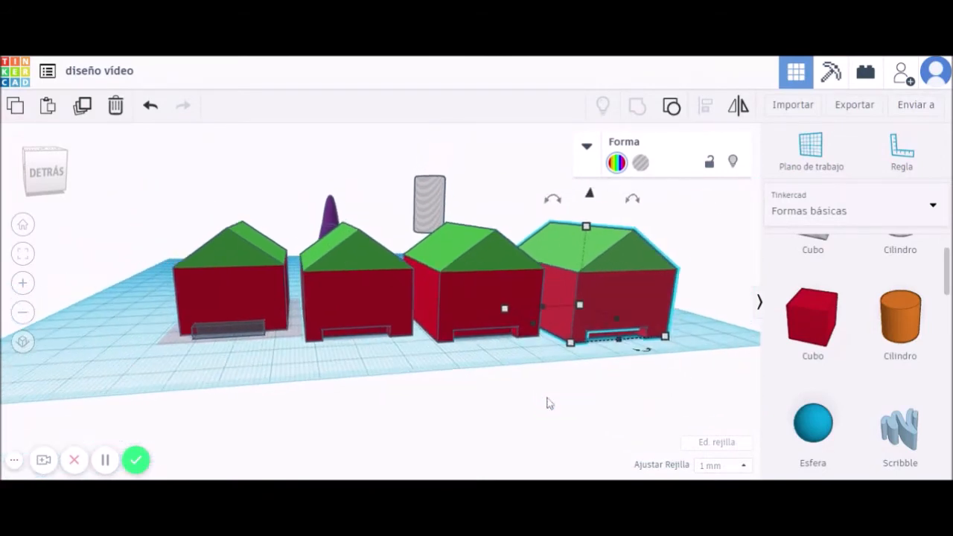
Add a thin red box about 4 by 26 and lower its height to 16.
right_click_drag(258, 392, 547, 408)
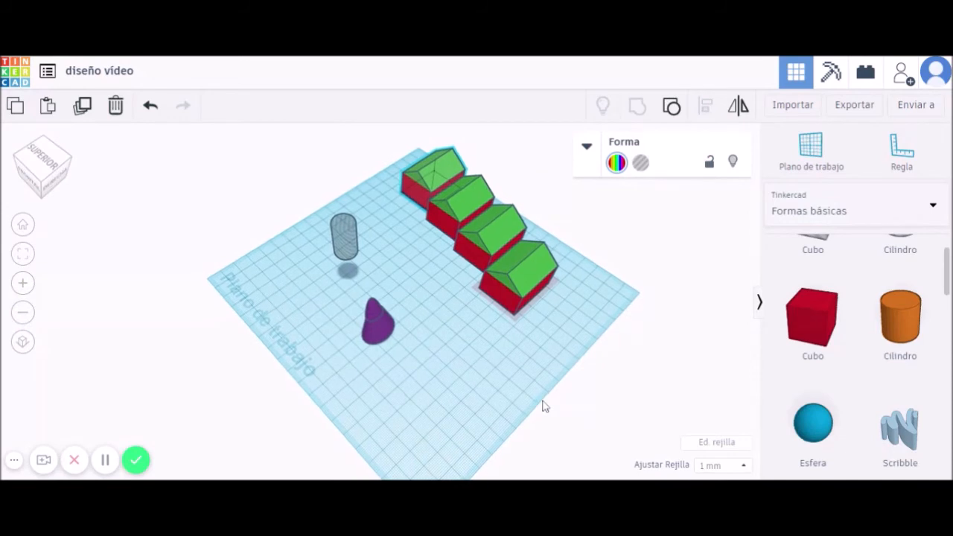
left_click_drag(813, 331, 387, 415)
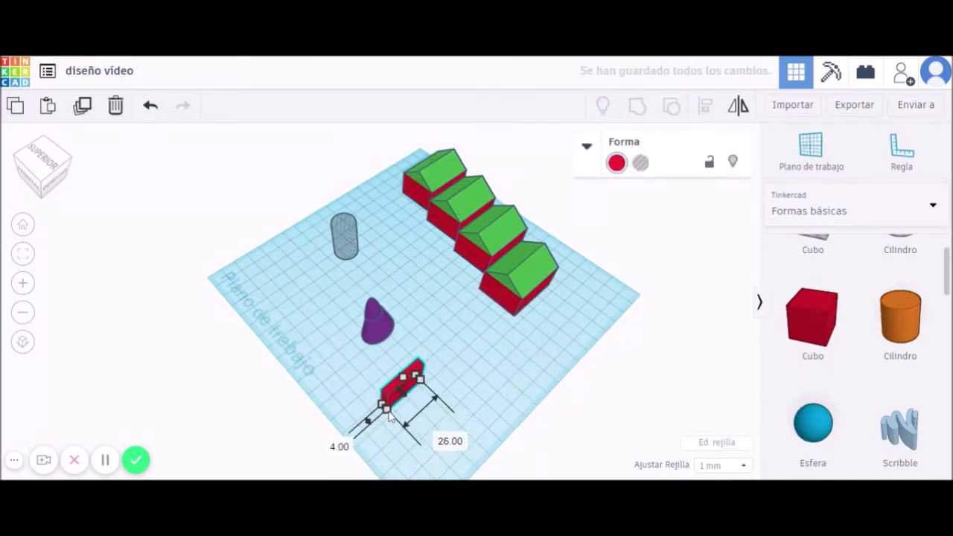
left_click(473, 401)
left_click(410, 385)
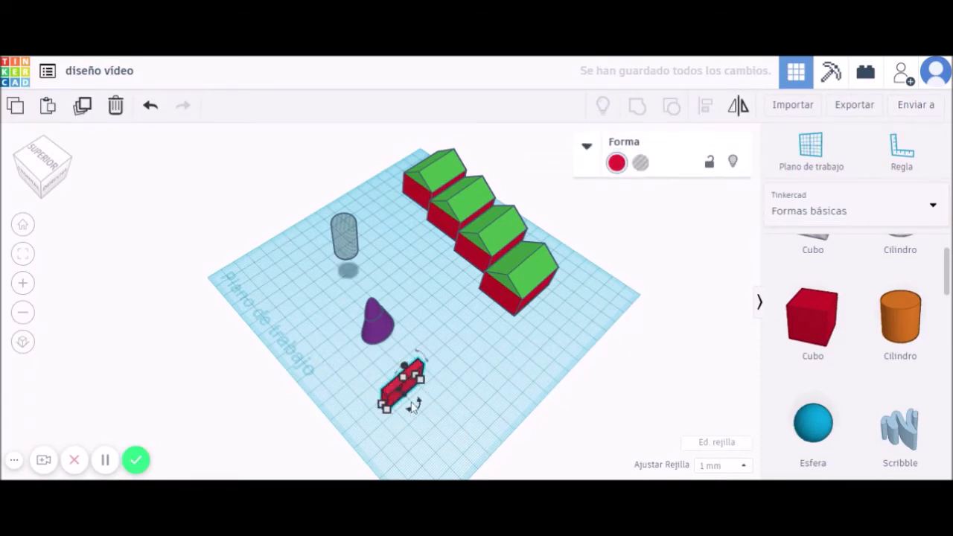
key("ctrl+d")
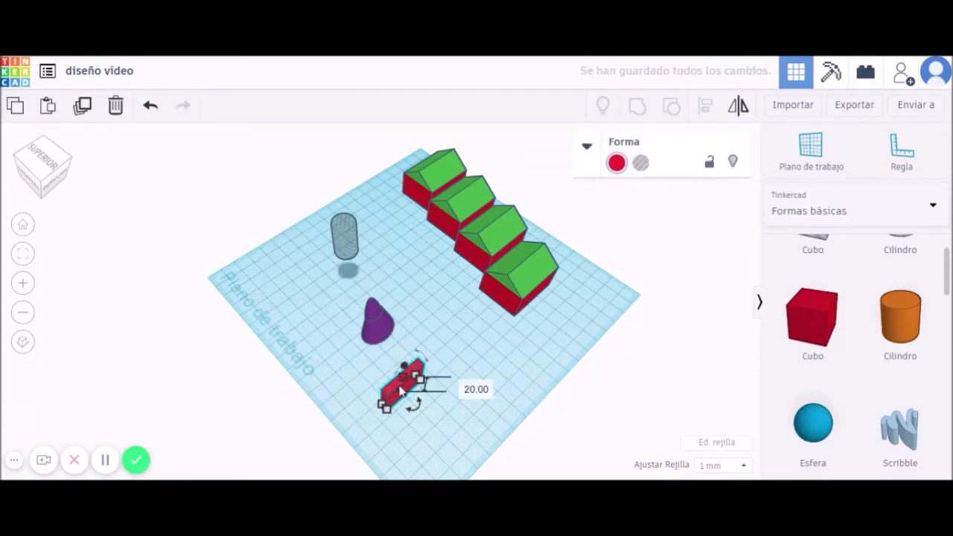
left_click_drag(403, 380, 456, 380)
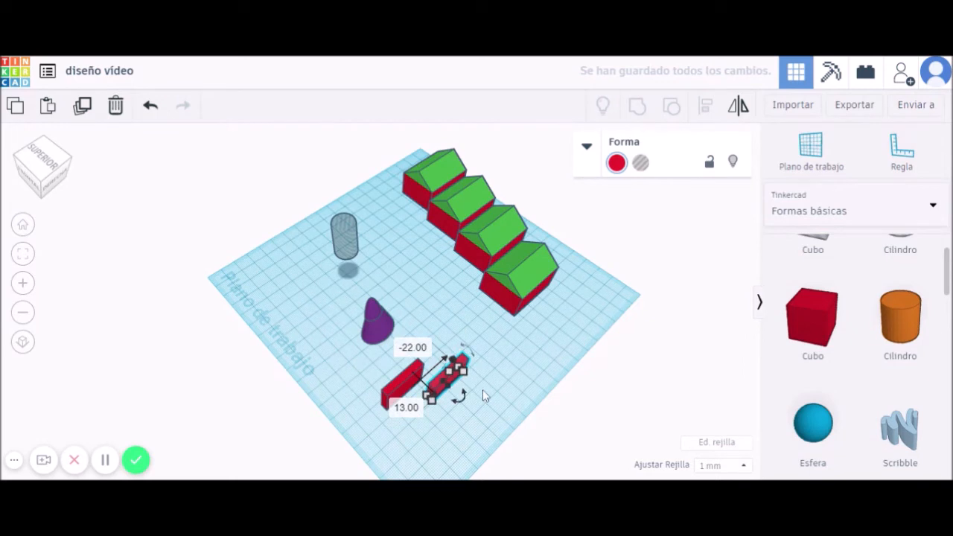
Repeat the wall with Ctrl+D into an evenly spaced row of five walls.
key("ctrl+d")
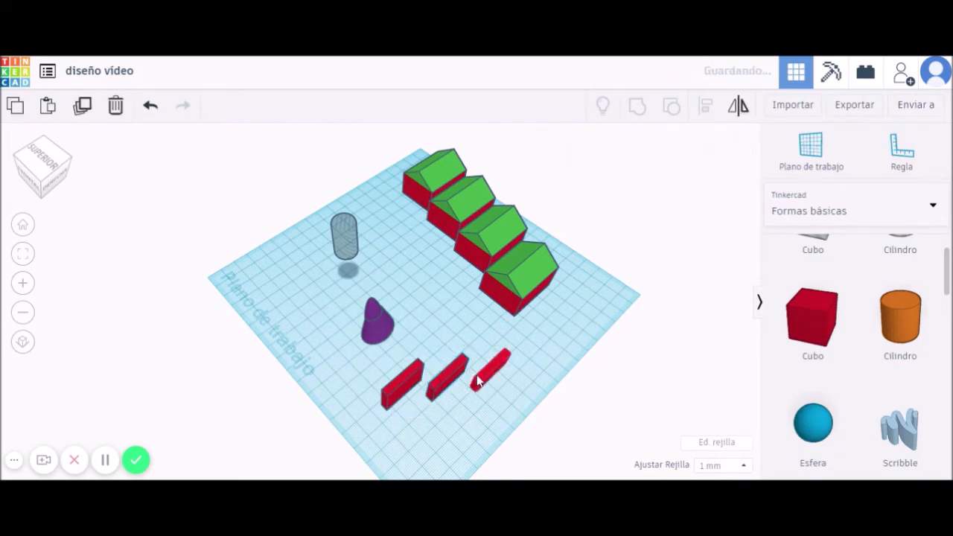
key("ctrl+d")
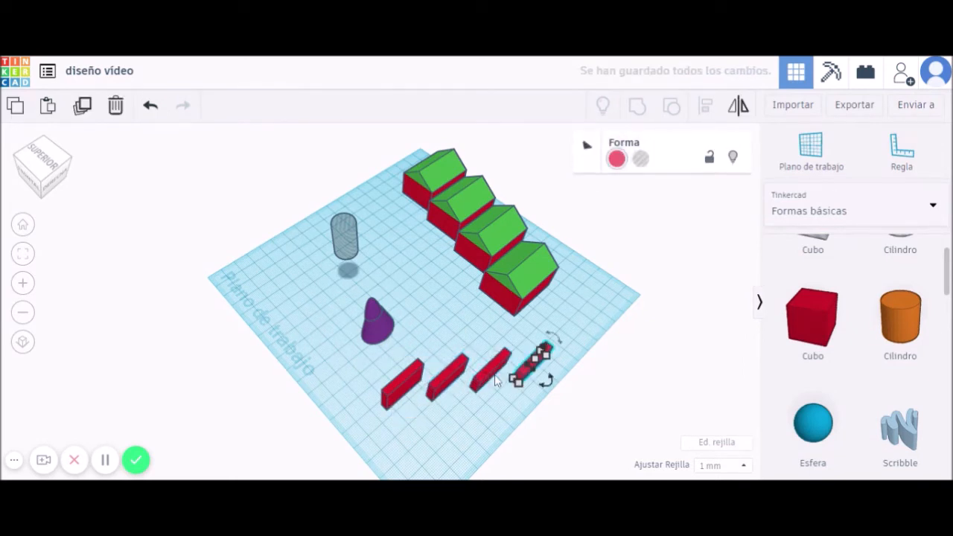
key("ctrl+d")
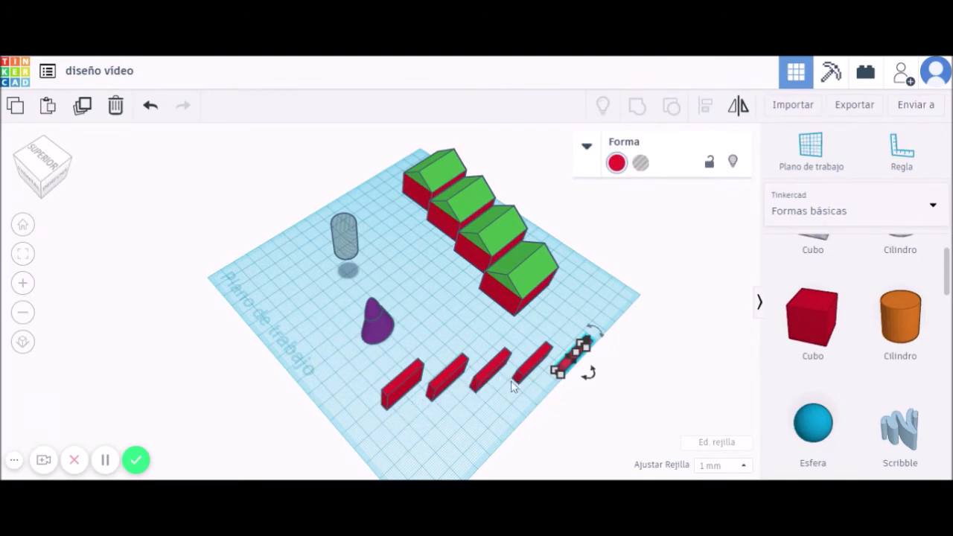
right_click_drag(487, 414, 485, 410)
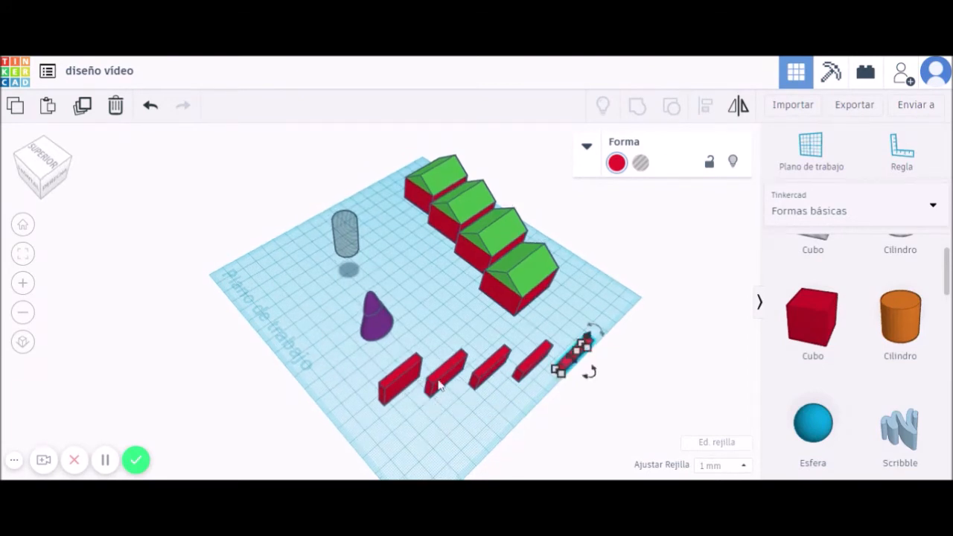
left_click(400, 383)
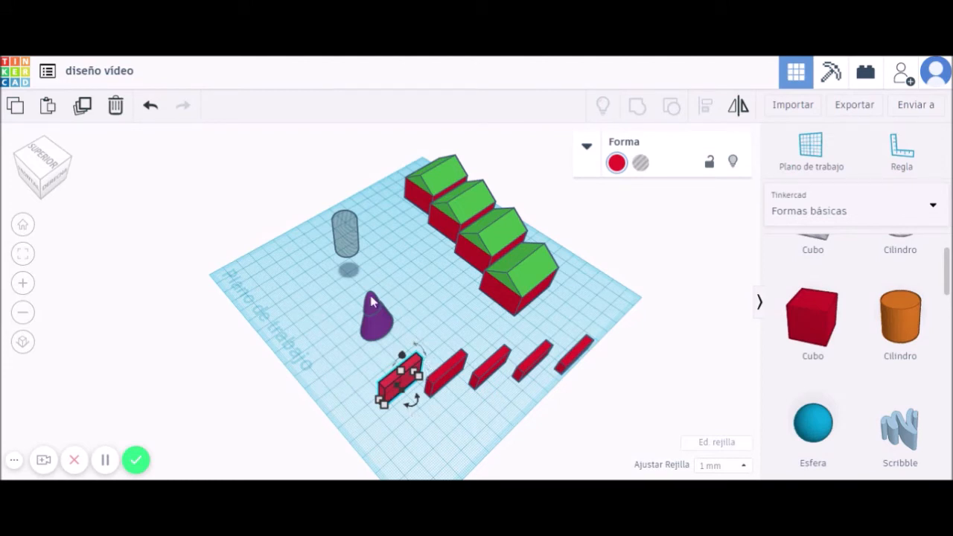
Move the first red wall to the upper left and copy it beside and below the purple cone.
left_click_drag(390, 387, 301, 296)
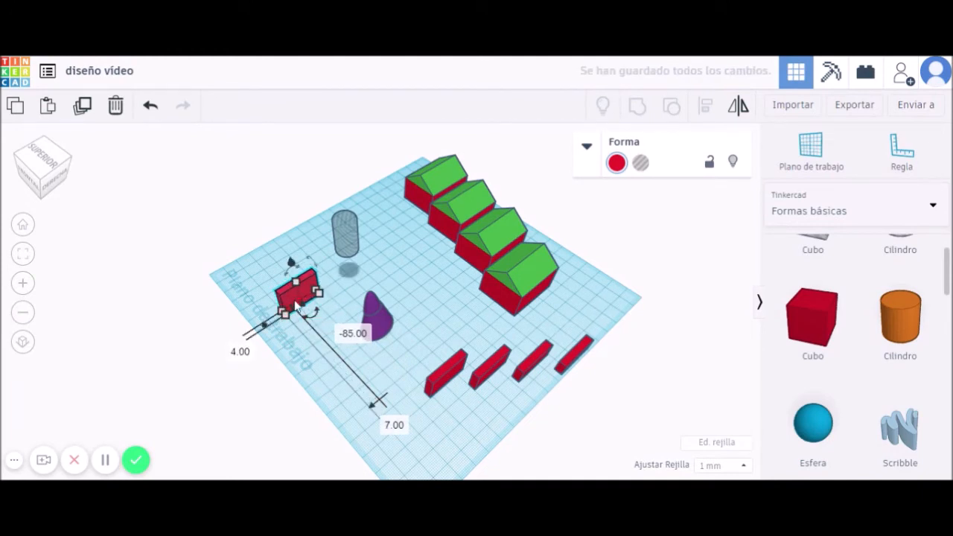
left_click_drag(292, 297, 379, 272, "alt")
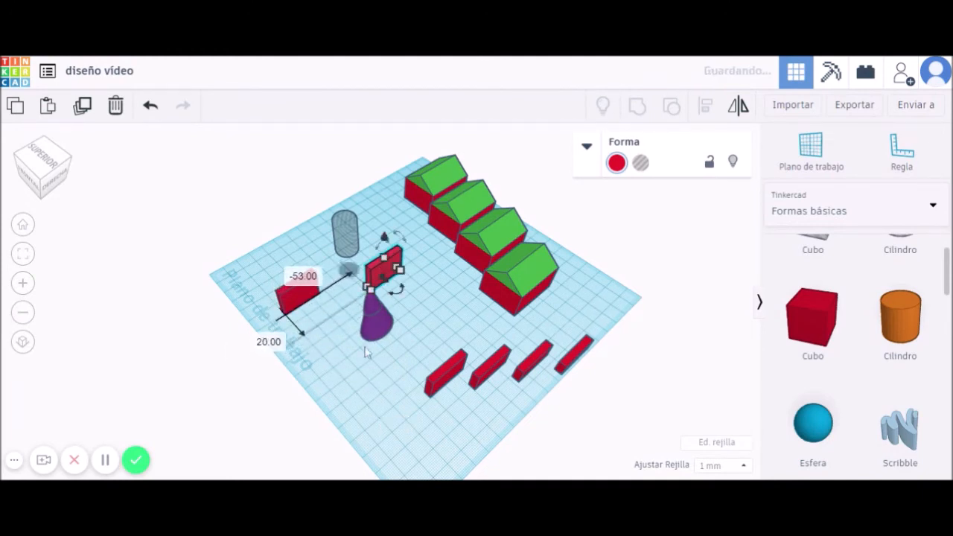
left_click_drag(297, 295, 353, 389, "alt")
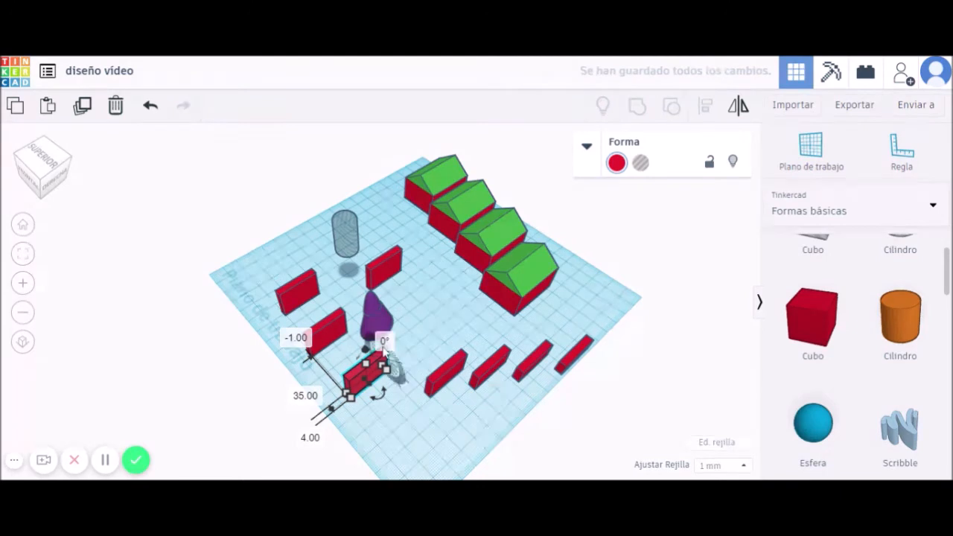
left_click(406, 293)
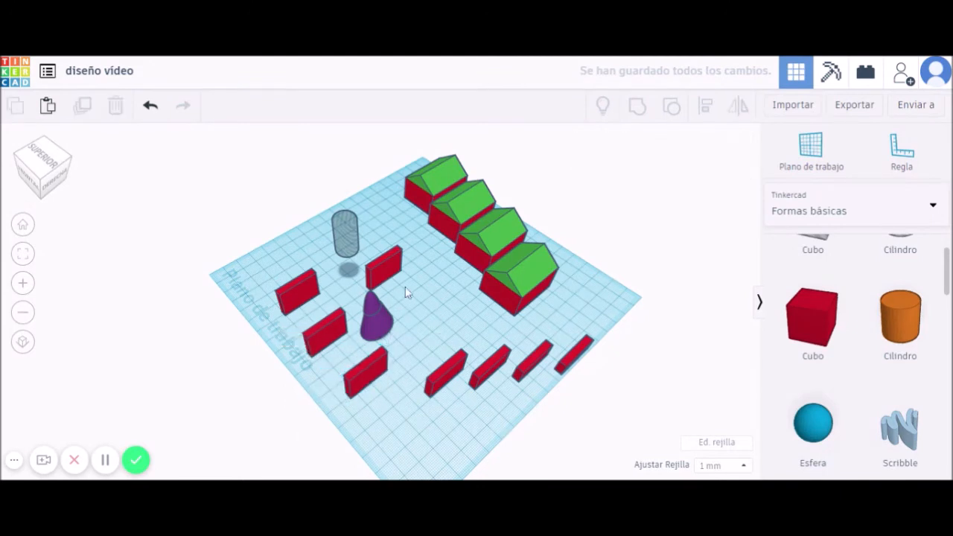
left_click(377, 328)
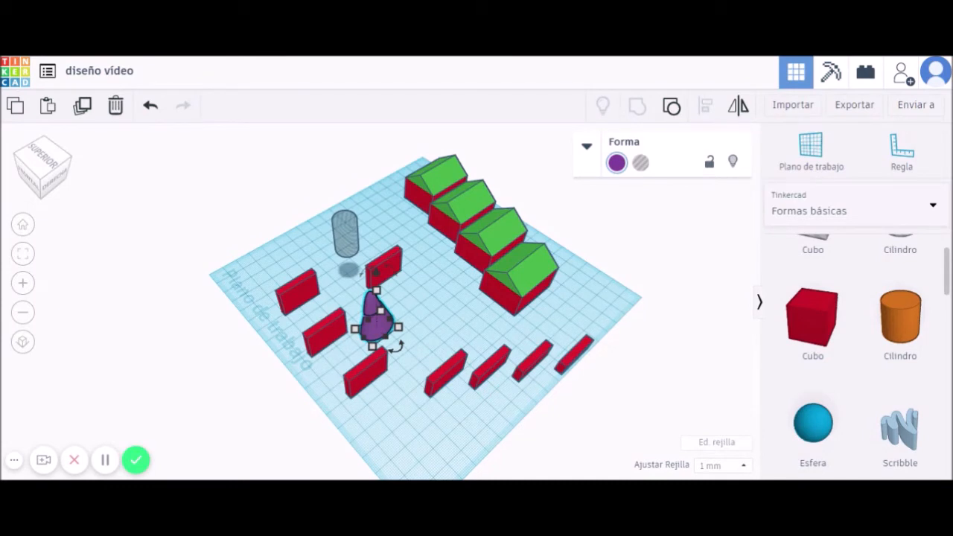
Widen the purple cone to about 32 and copy it further right among the walls.
left_click_drag(385, 336, 572, 314, "alt")
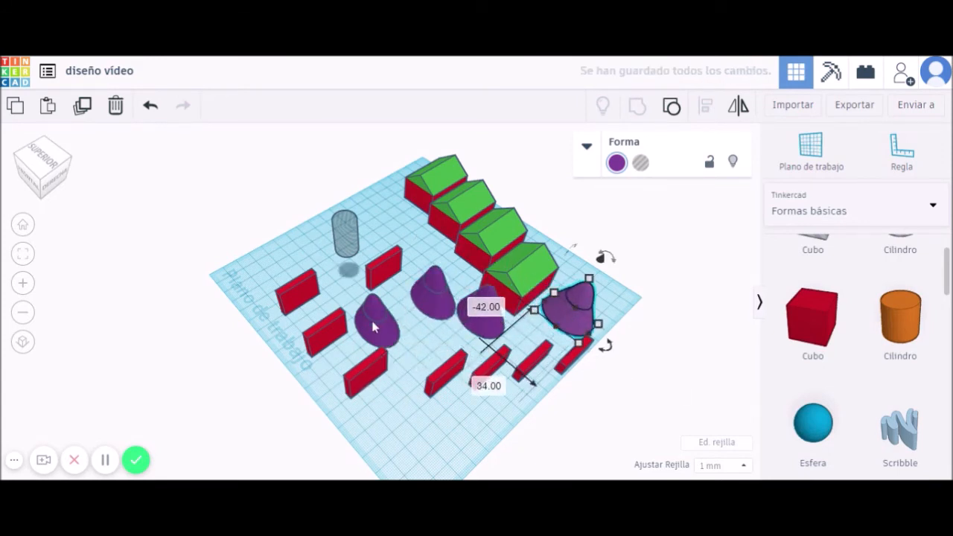
left_click_drag(381, 337, 430, 344, "alt")
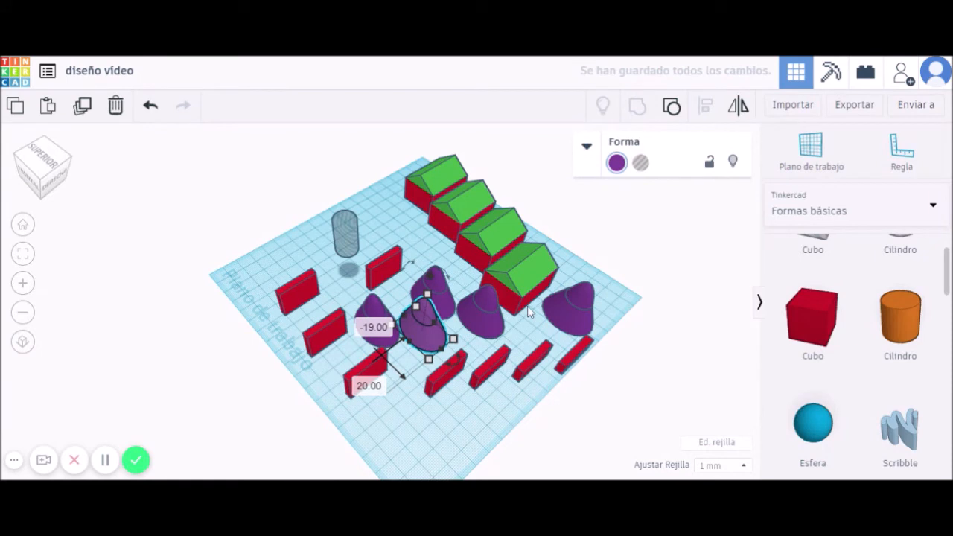
left_click(378, 434)
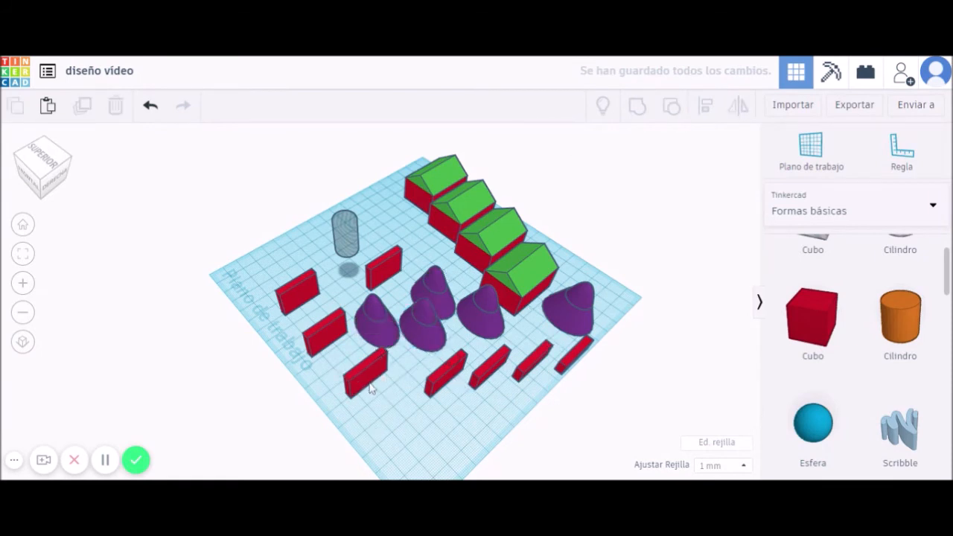
left_click(369, 381)
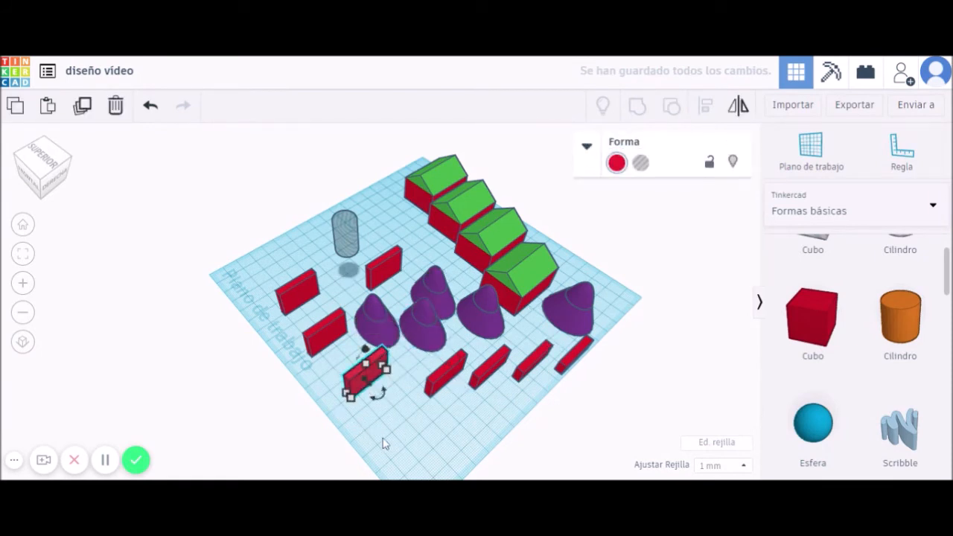
scroll(384, 439, "up", 3)
right_click_drag(432, 426, 439, 402)
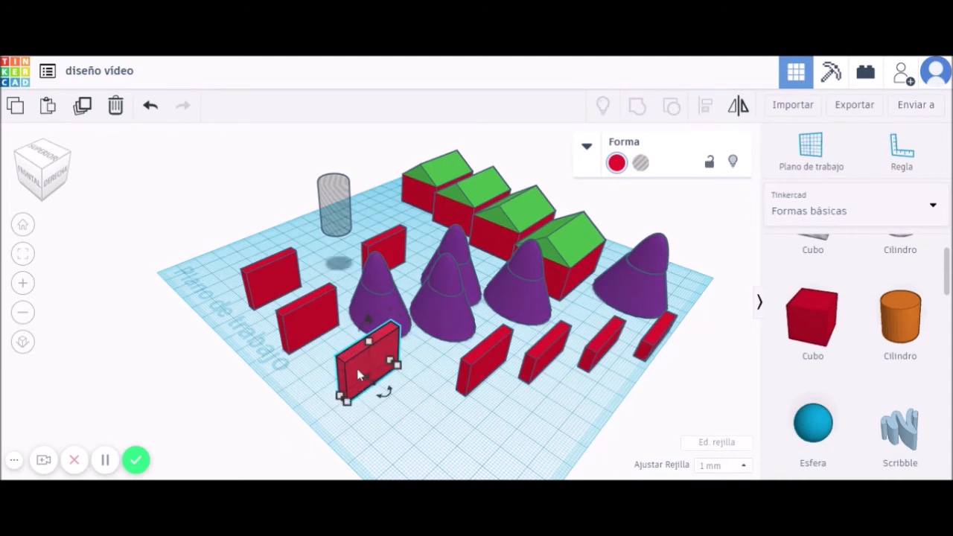
left_click_drag(384, 393, 381, 408)
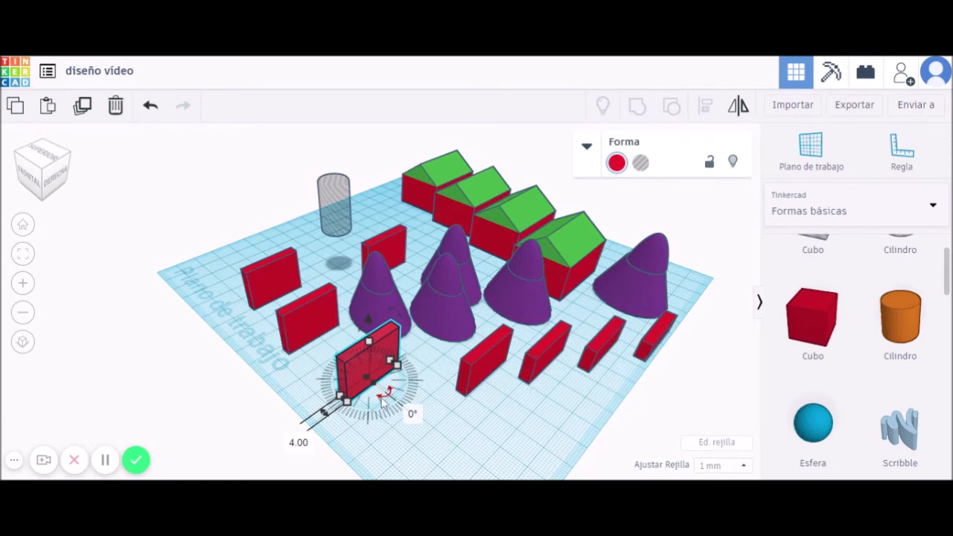
left_click_drag(385, 397, 437, 334)
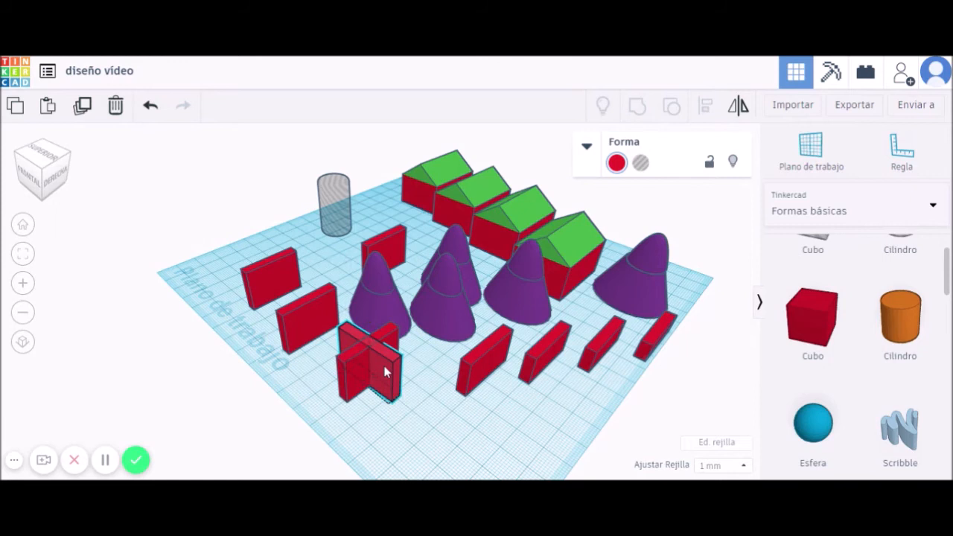
left_click_drag(405, 409, 429, 417)
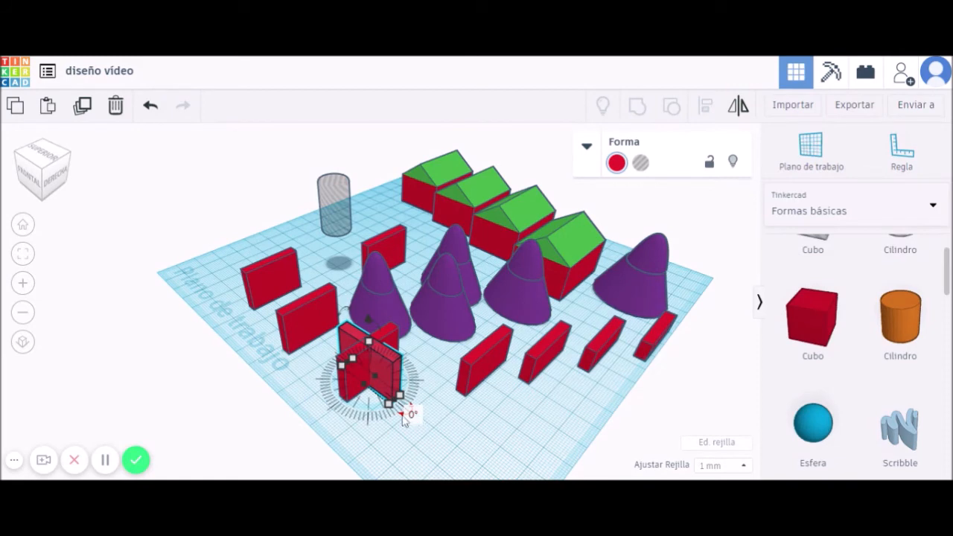
left_click_drag(402, 418, 447, 376)
right_click_drag(444, 410, 427, 442)
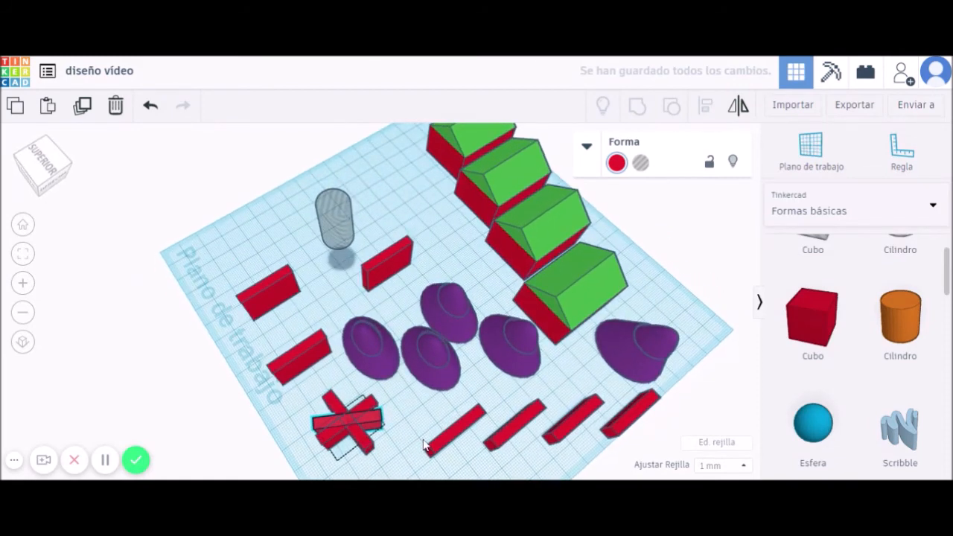
left_click(281, 296)
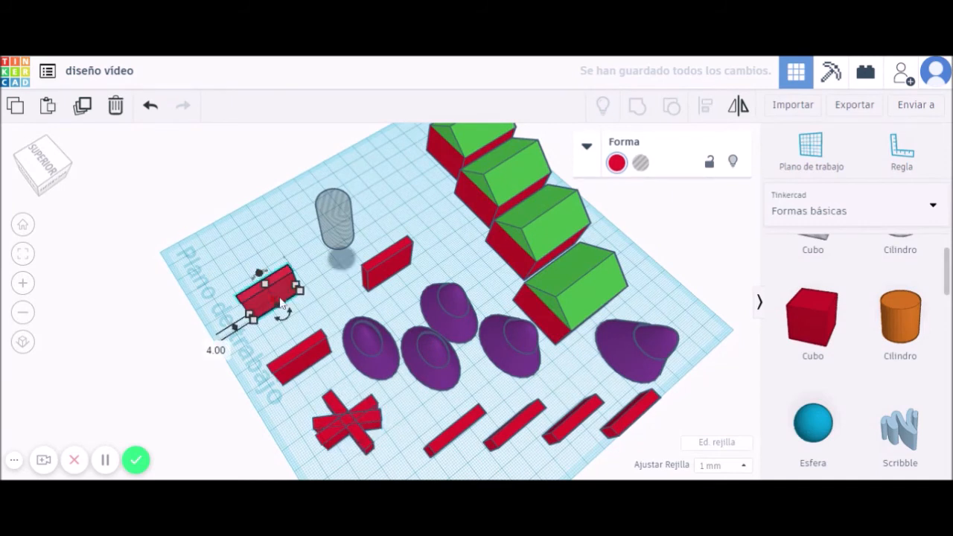
left_click_drag(288, 328, 298, 334)
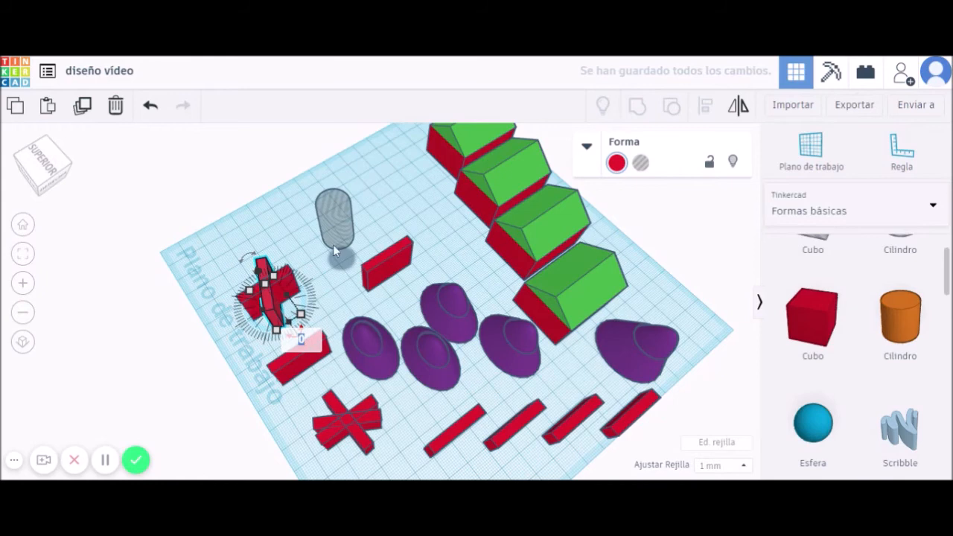
Rotate the front purple cone about 80° onto its side, then select nearly every shape.
left_click(374, 362)
right_click_drag(423, 388, 426, 309)
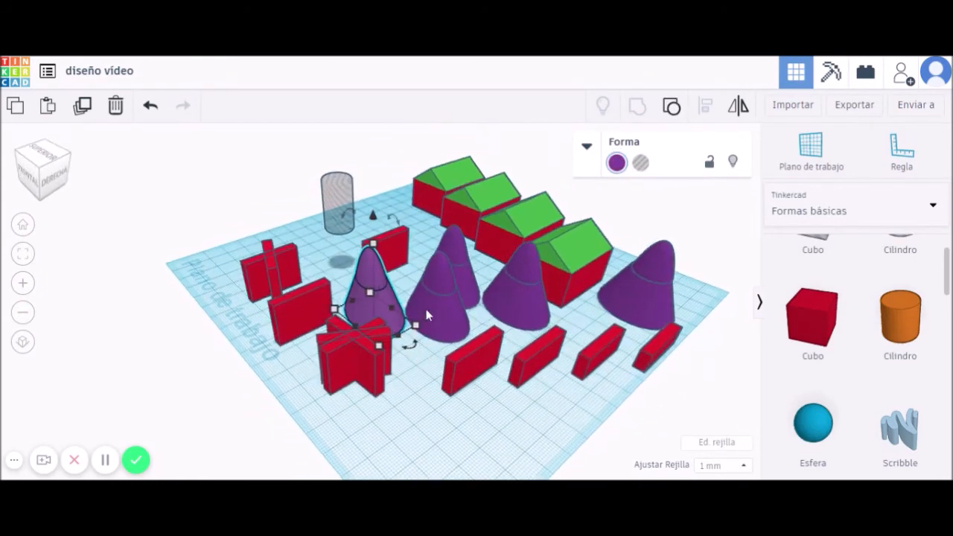
left_click_drag(385, 224, 315, 305)
right_click_drag(449, 387, 540, 351)
right_click_drag(544, 386, 512, 359)
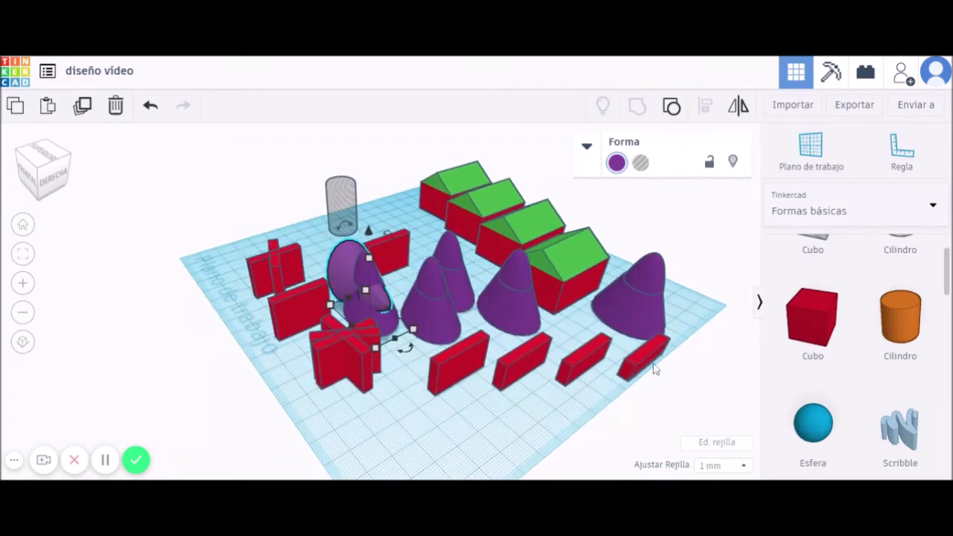
left_click_drag(598, 265, 691, 398)
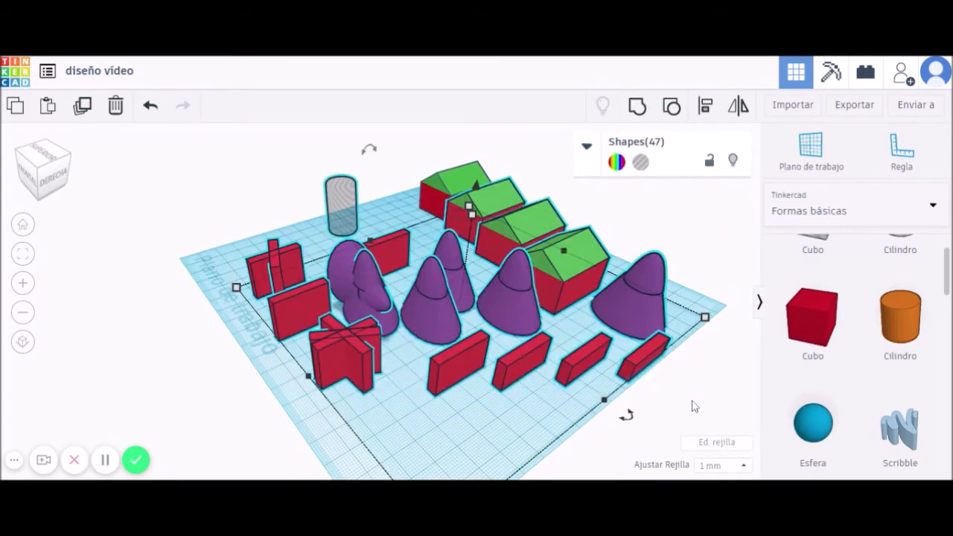
Delete the selected shapes, then add an orange 25×80 oval cylinder and a red box.
key("Delete")
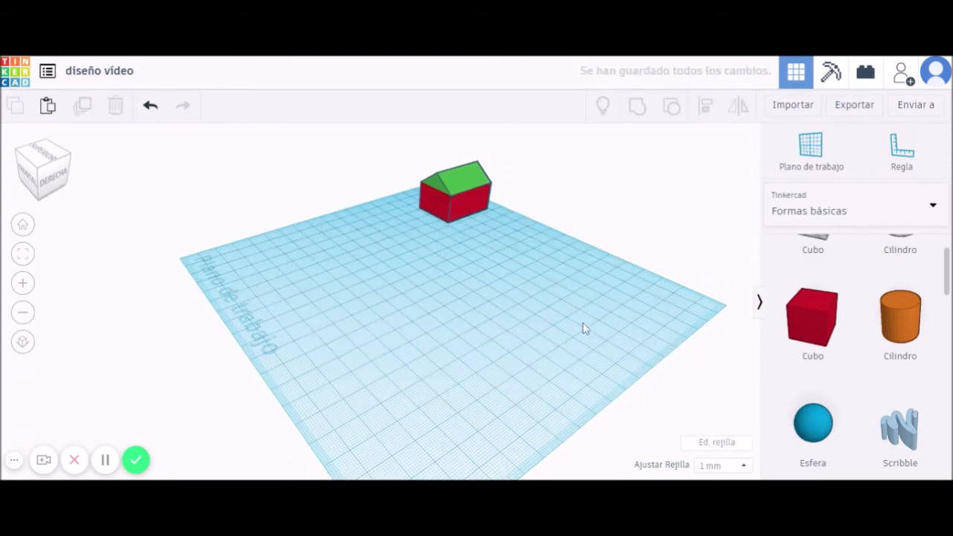
mouse_move(536, 339)
right_mouse_down()
mouse_move(530, 357)
mouse_move(555, 336)
mouse_move(531, 335)
right_mouse_up()
left_click_drag(897, 317, 419, 266)
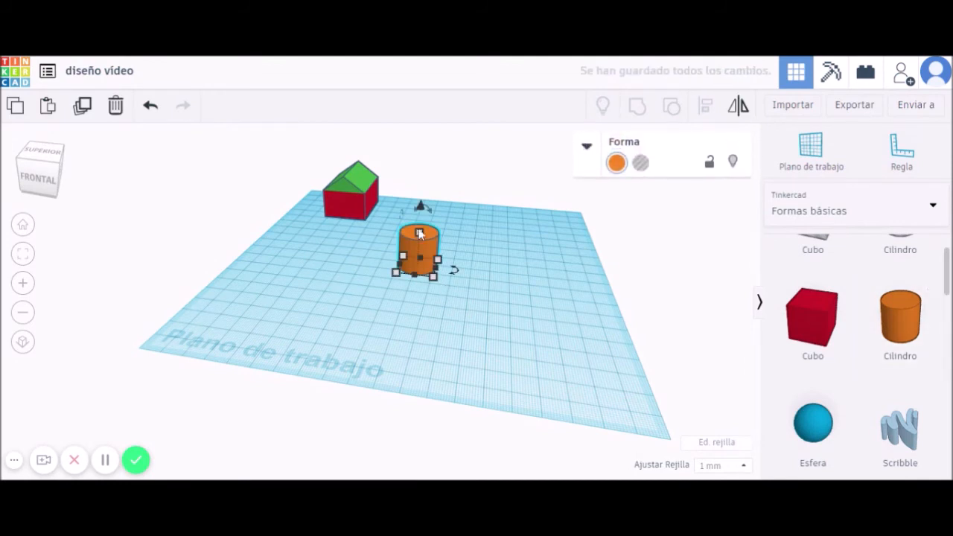
left_click_drag(423, 232, 422, 261)
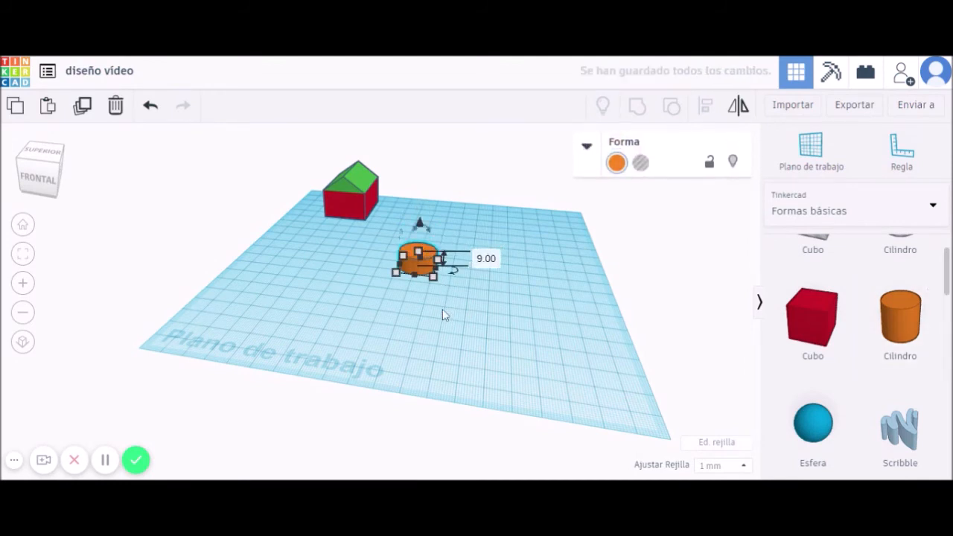
scroll(442, 309, "up", 2)
left_click_drag(448, 274, 442, 375)
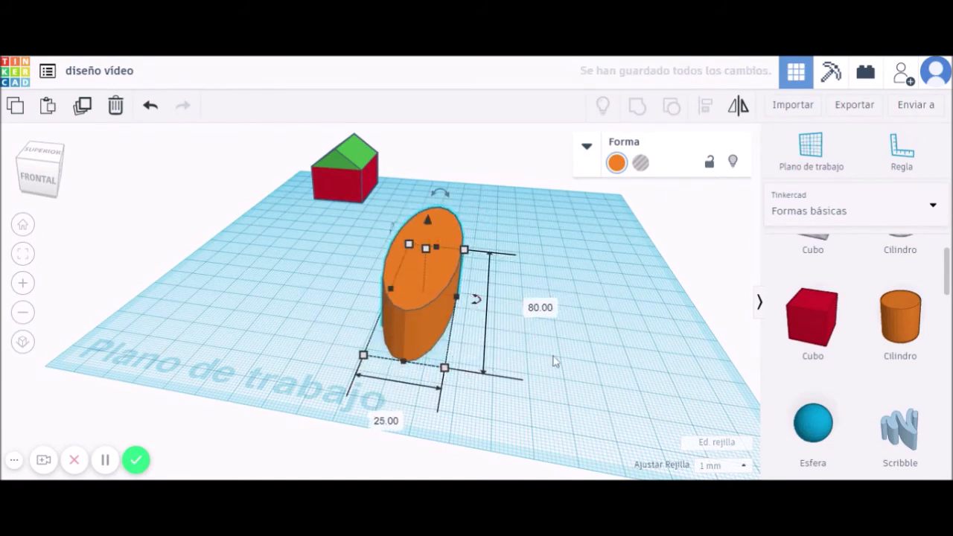
left_click_drag(811, 323, 513, 299)
Make the red box a narrow tall block and set the orange oval's height to 10 mm.
left_click_drag(511, 245, 526, 179)
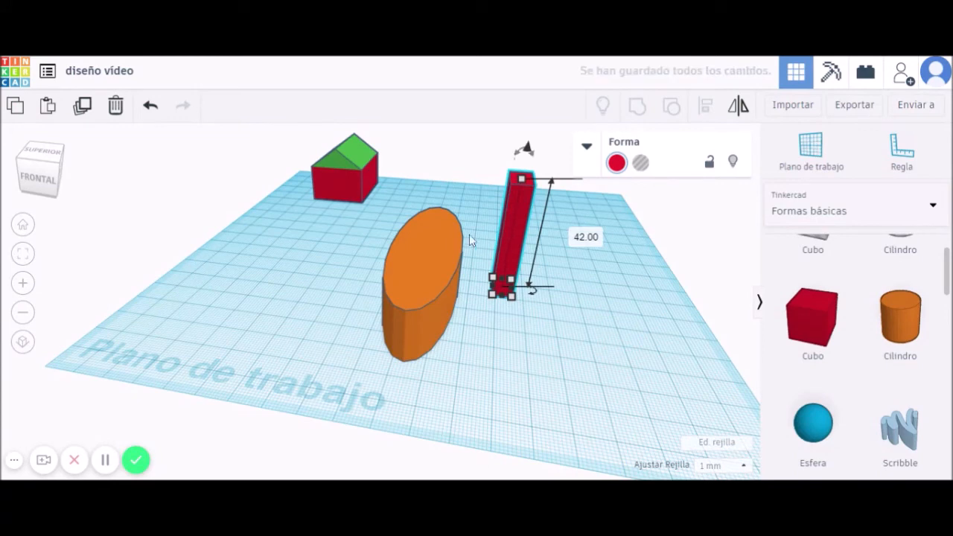
left_click(425, 261)
right_click_drag(502, 383, 500, 363)
left_click(437, 232)
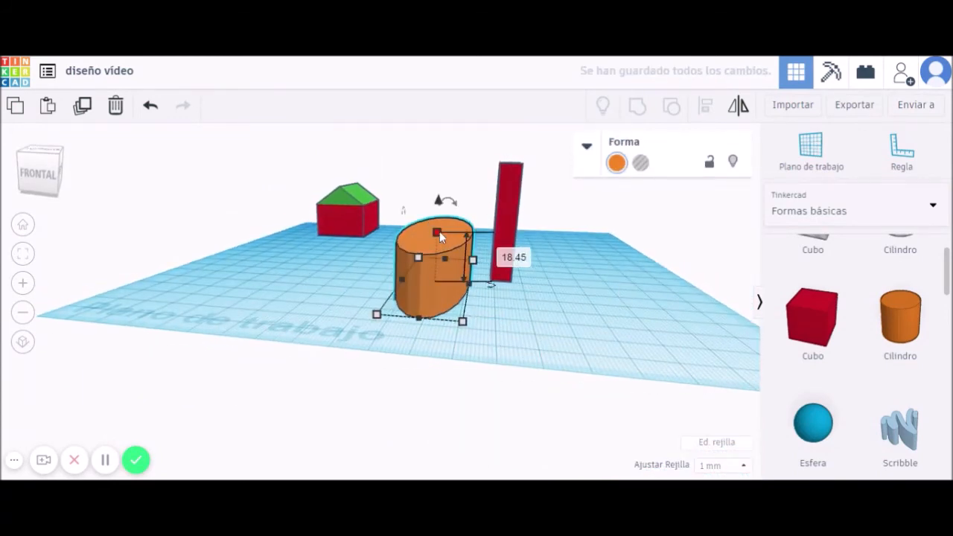
left_click(512, 257)
type("20")
key("Return")
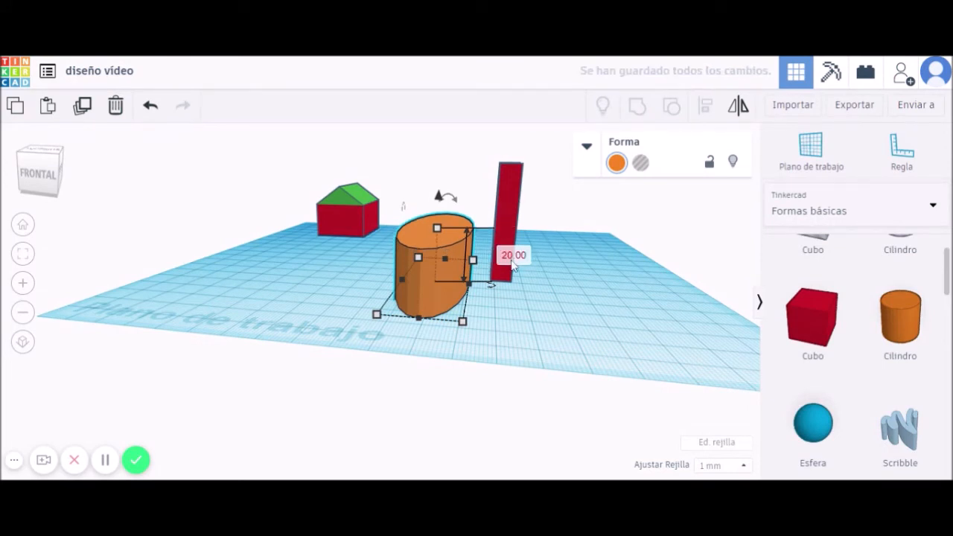
left_click(513, 257)
type("10")
key("Return")
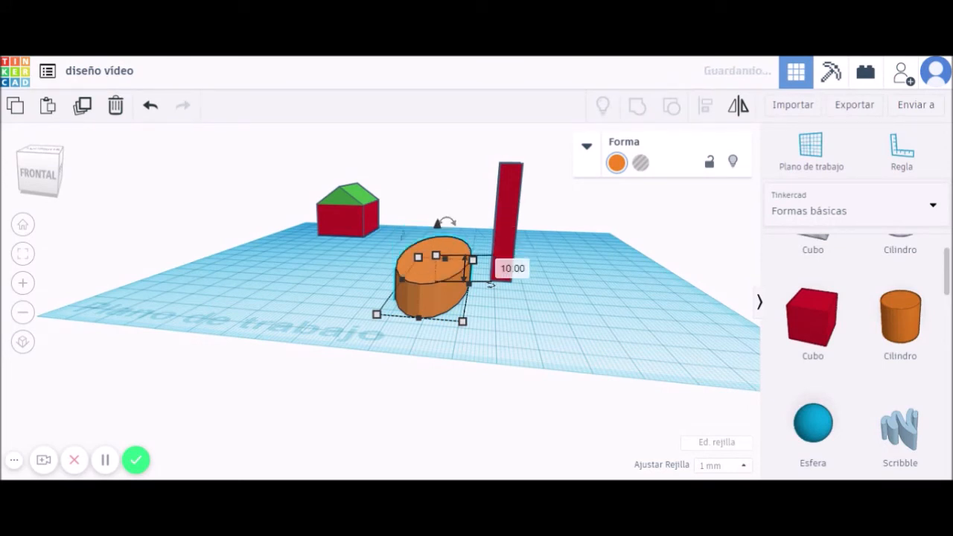
Shorten the red pillar, raise it 20 mm above the workplane, and select both shapes.
left_click(505, 220)
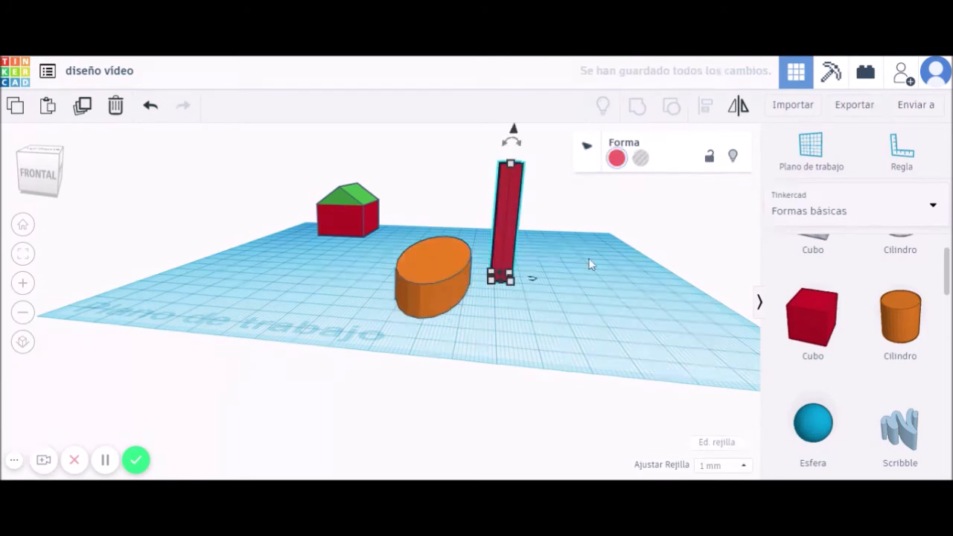
right_click_drag(574, 272, 564, 291)
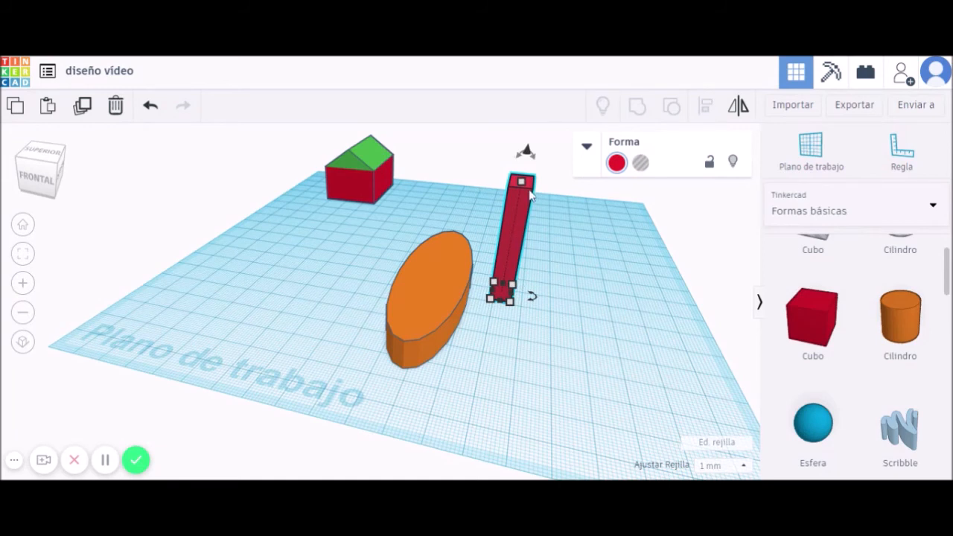
left_click_drag(519, 181, 515, 228)
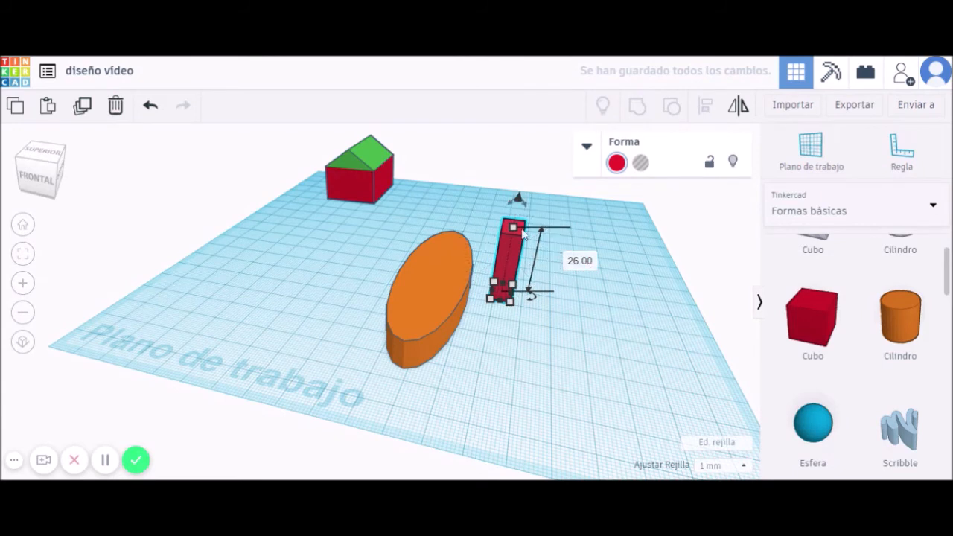
left_click_drag(519, 199, 521, 168)
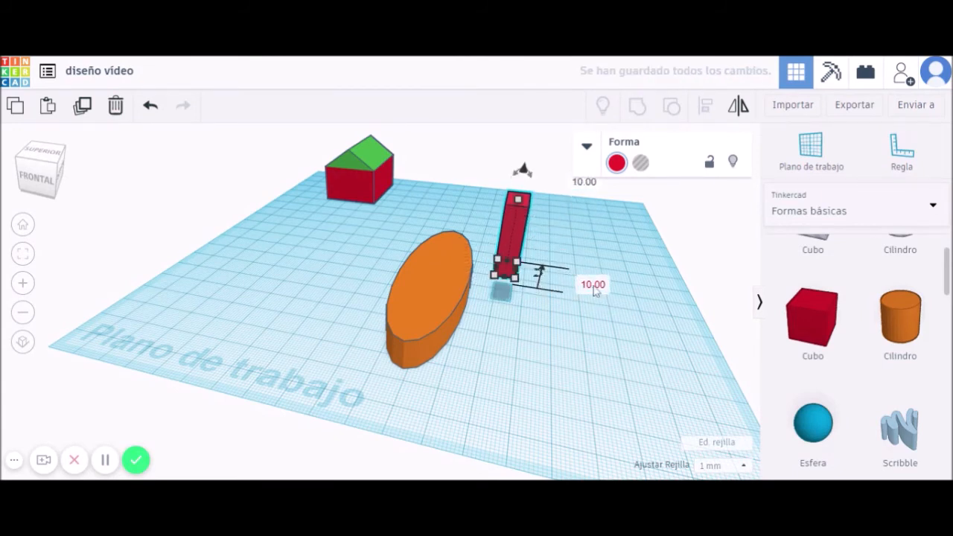
type("20")
key("Return")
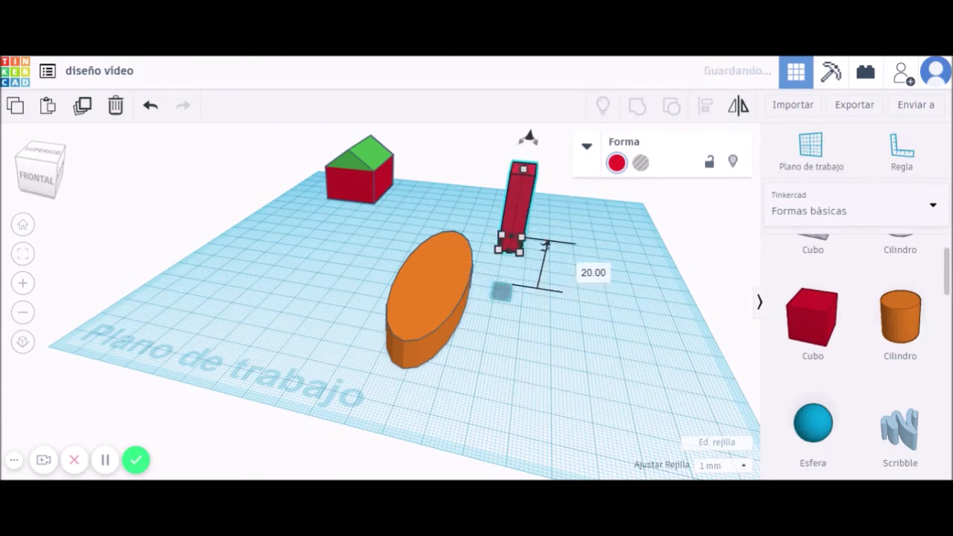
left_click_drag(549, 192, 417, 334)
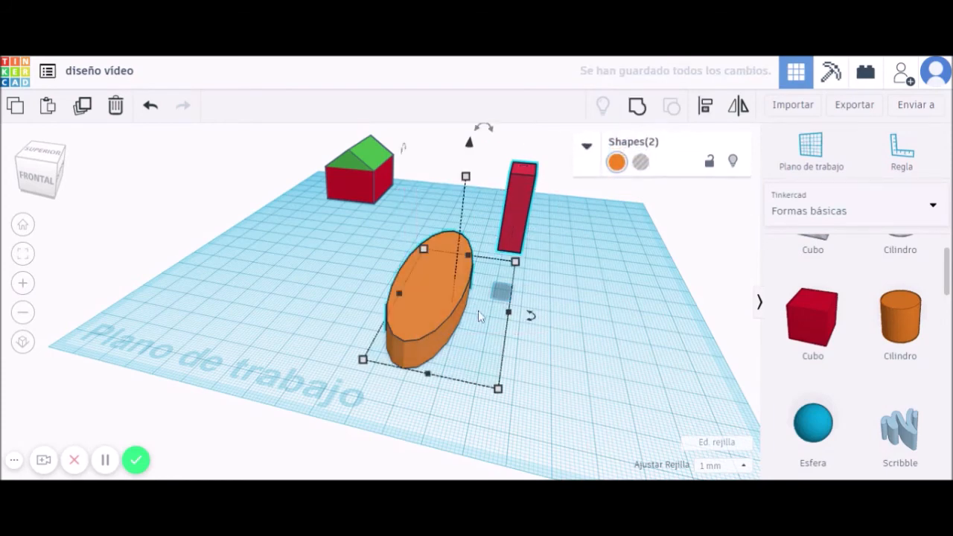
Centre the red pillar on the orange oval using Align.
left_click(705, 105)
left_click(421, 393)
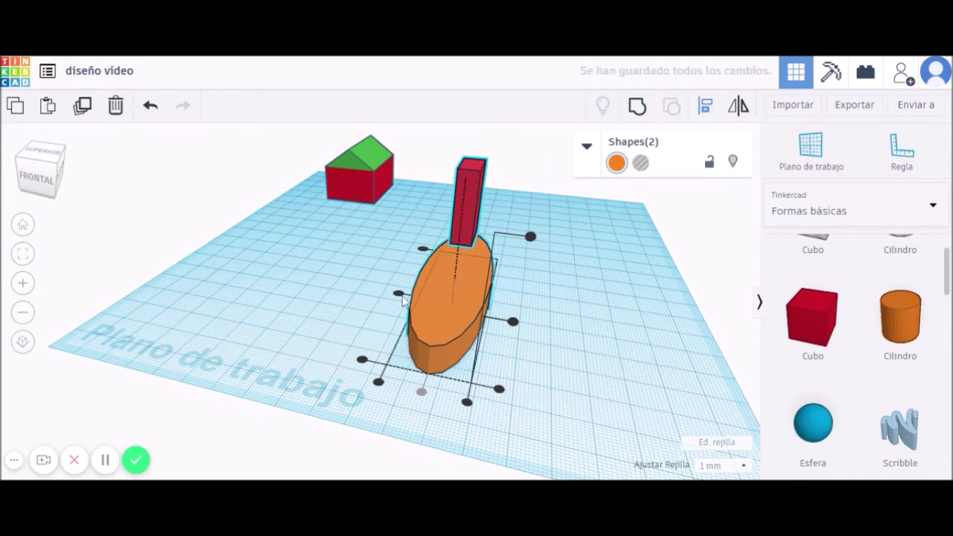
left_click(422, 250)
left_click(461, 209)
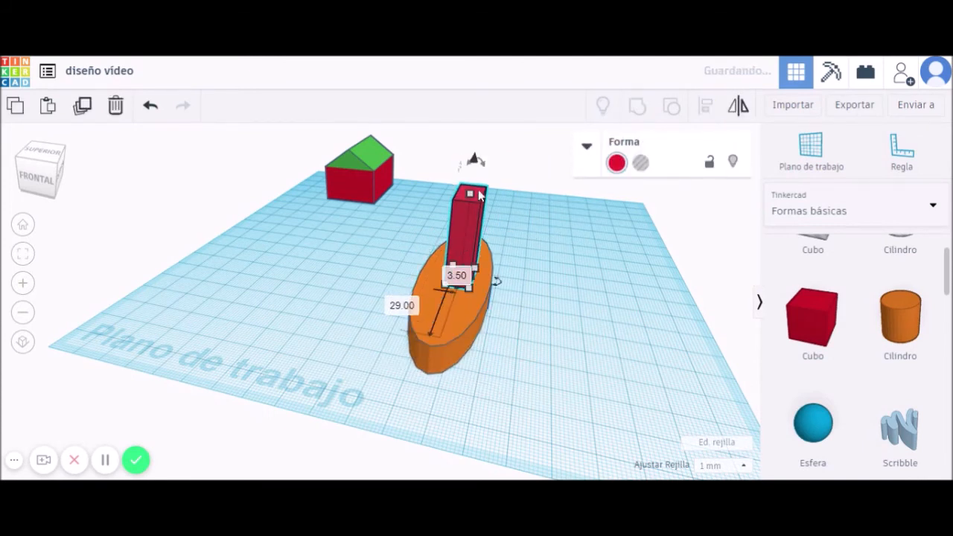
Slim the pillar to 4 by 9 mm and sink it to -20 elevation into the oval.
left_click_drag(476, 161, 477, 168)
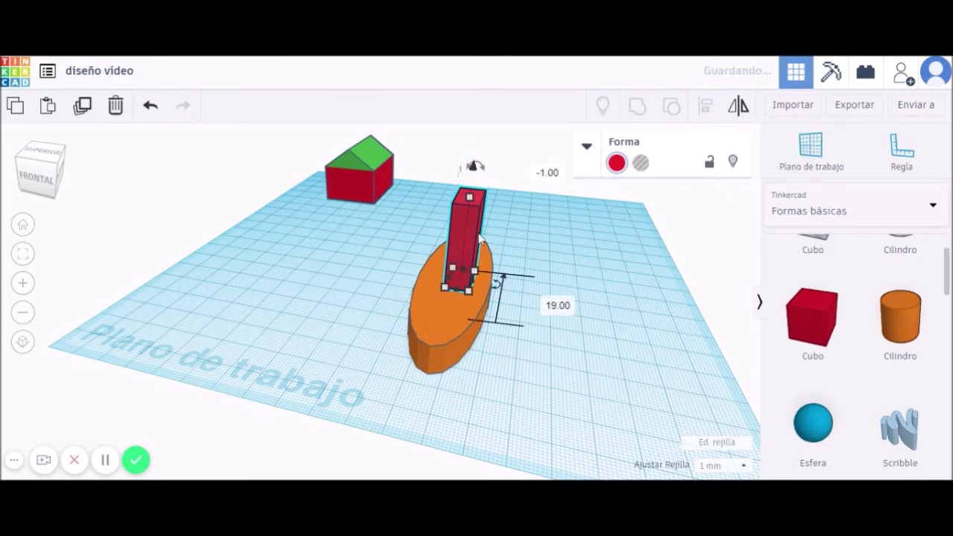
left_click_drag(471, 233, 457, 226)
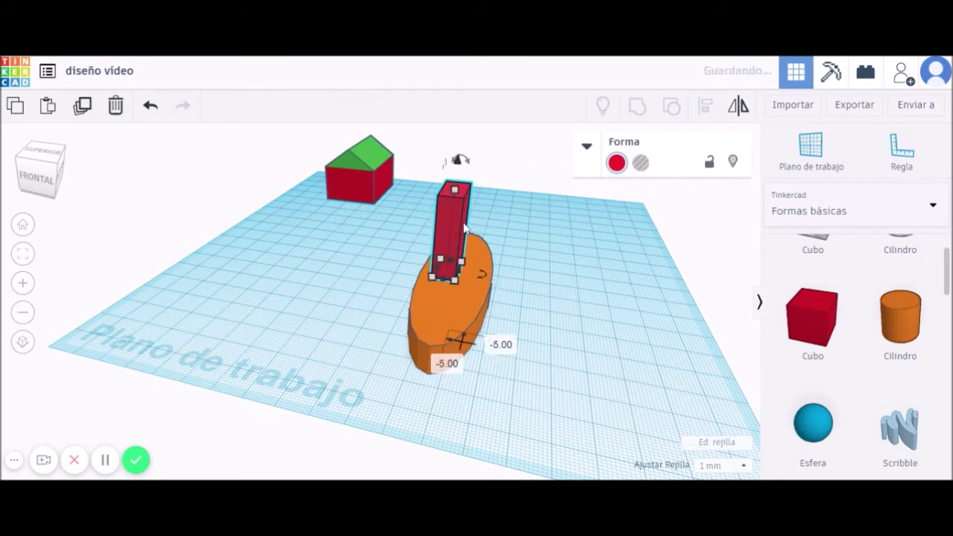
left_click_drag(454, 285, 447, 271)
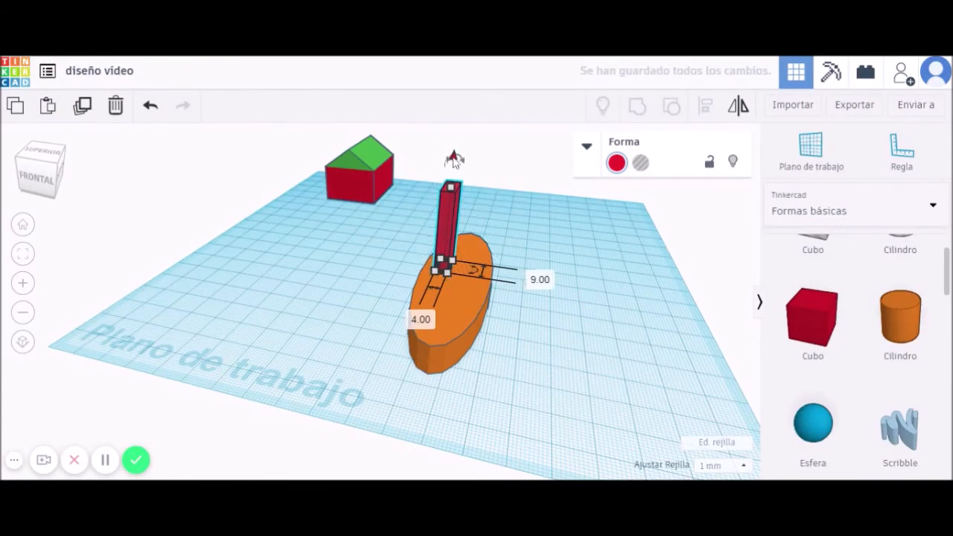
left_click_drag(452, 158, 454, 223)
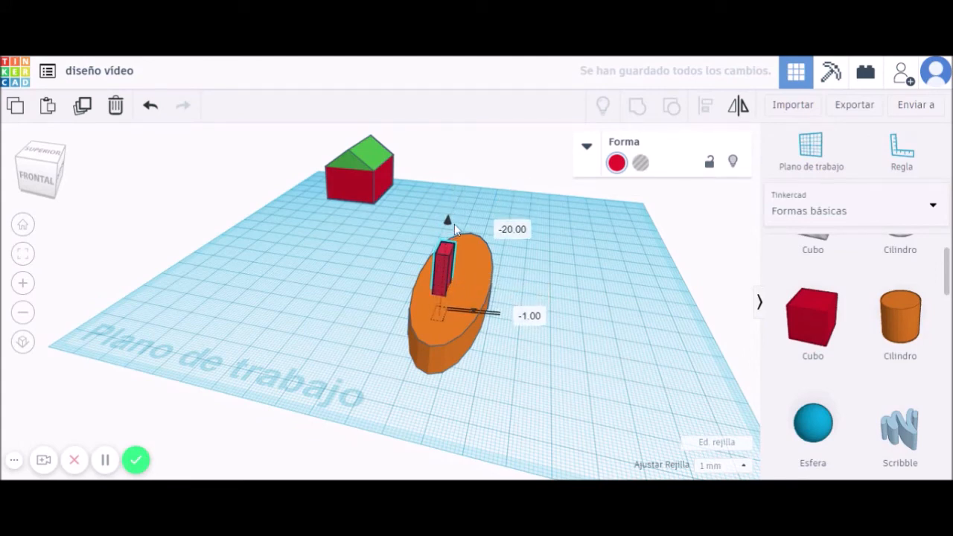
right_click_drag(487, 376, 517, 427)
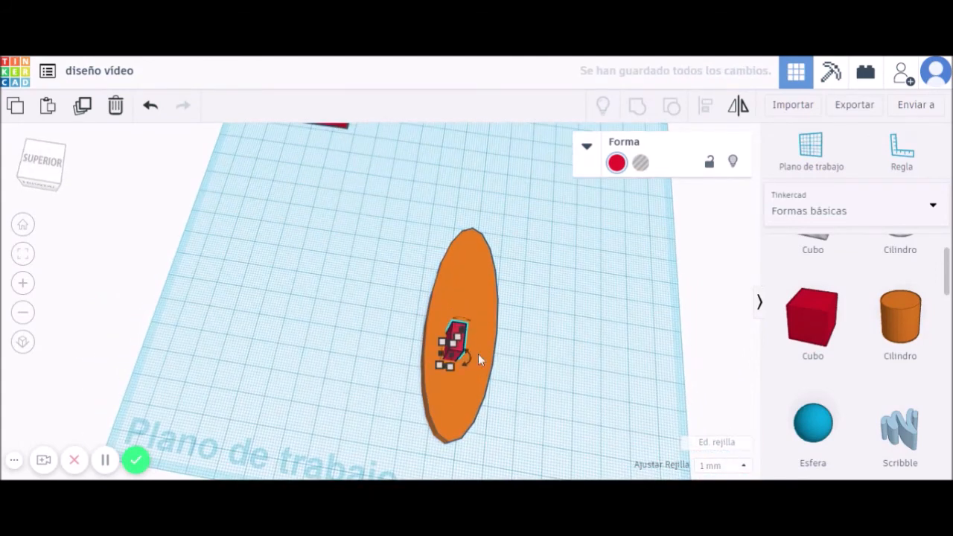
Move the pillar toward the oval's top end and widen the orange oval.
left_click_drag(459, 333, 461, 256)
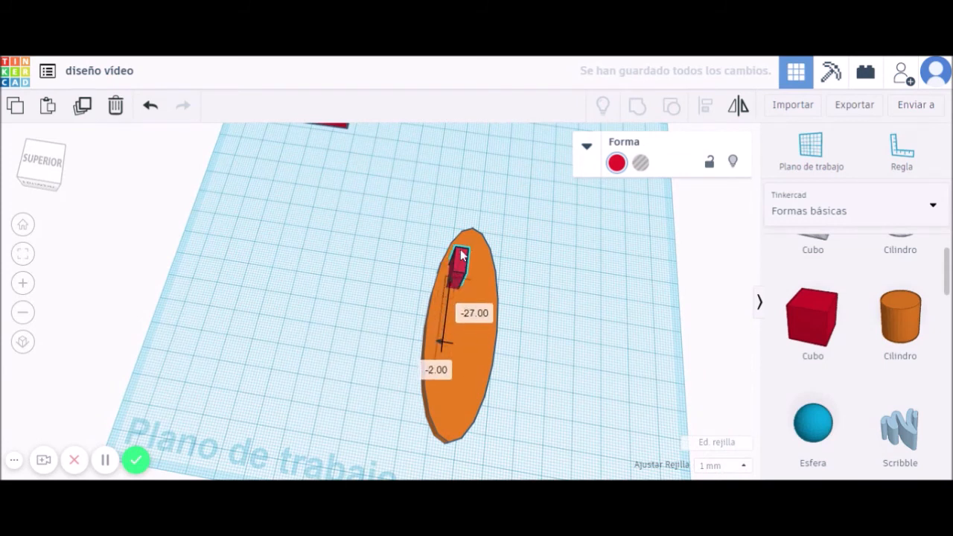
left_click(483, 363)
left_click_drag(490, 339, 533, 341)
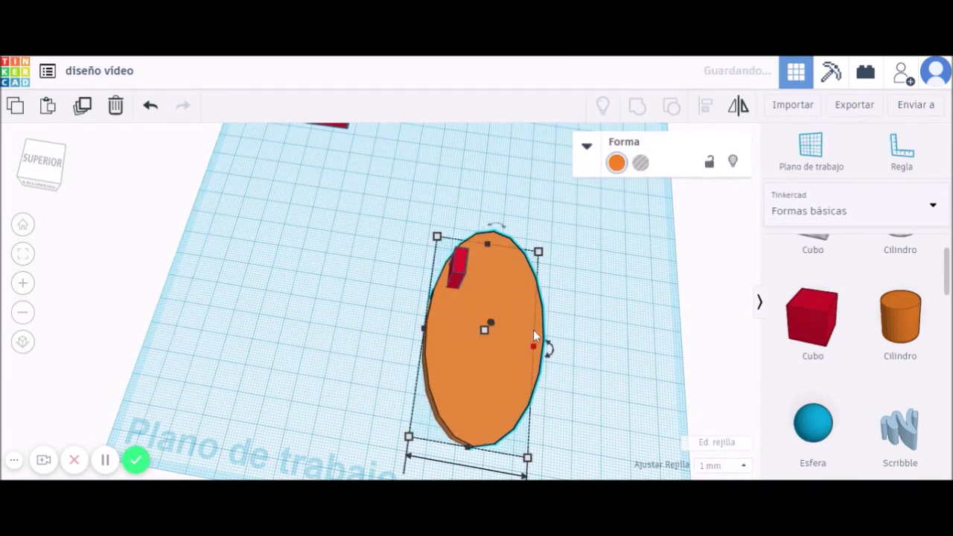
Turn the pillar into a hole and group it with the oval to cut the slot.
left_click(465, 259)
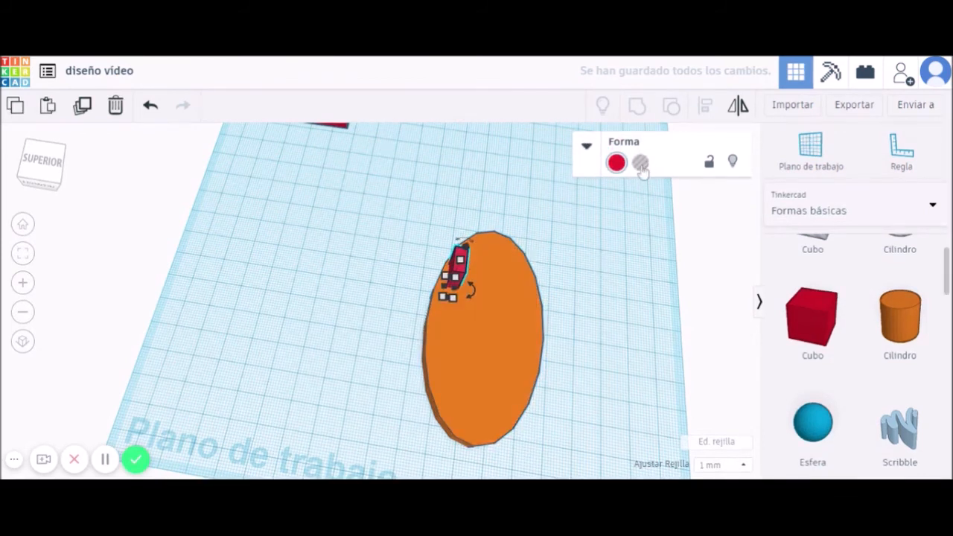
left_click(640, 164)
left_click_drag(585, 408, 307, 282)
key("ctrl+g")
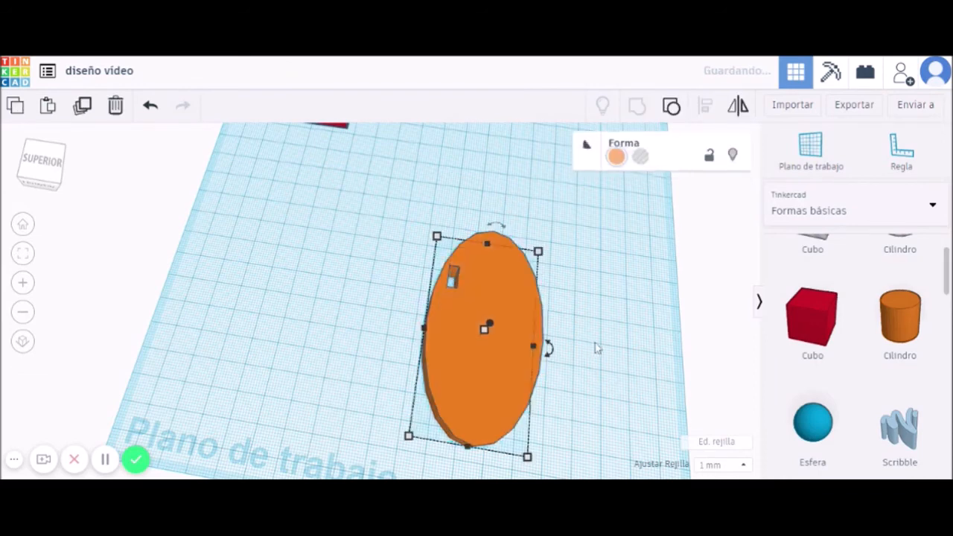
left_click(604, 361)
middle_click_drag(613, 324, 536, 297)
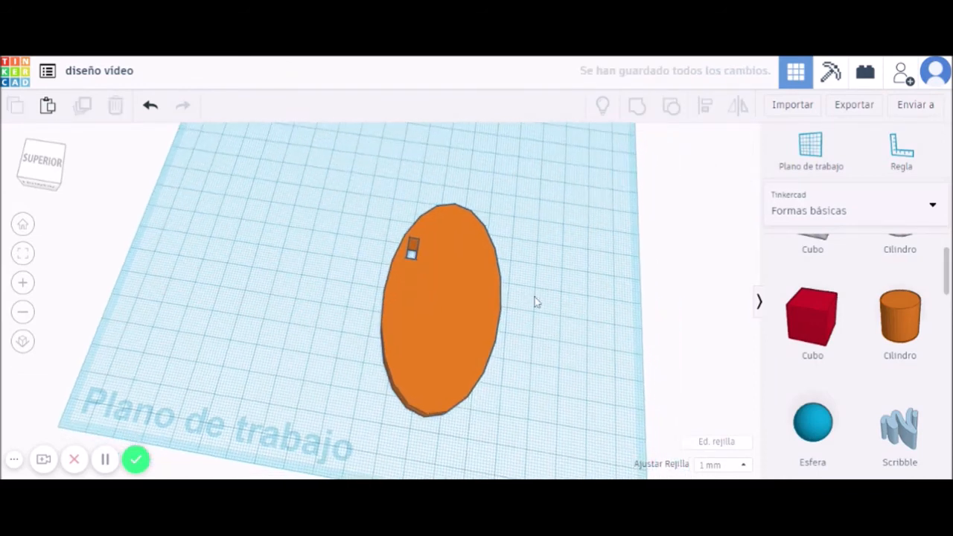
Place copies of the slotted oval on its right and left, then mirror the right one.
left_click(462, 318)
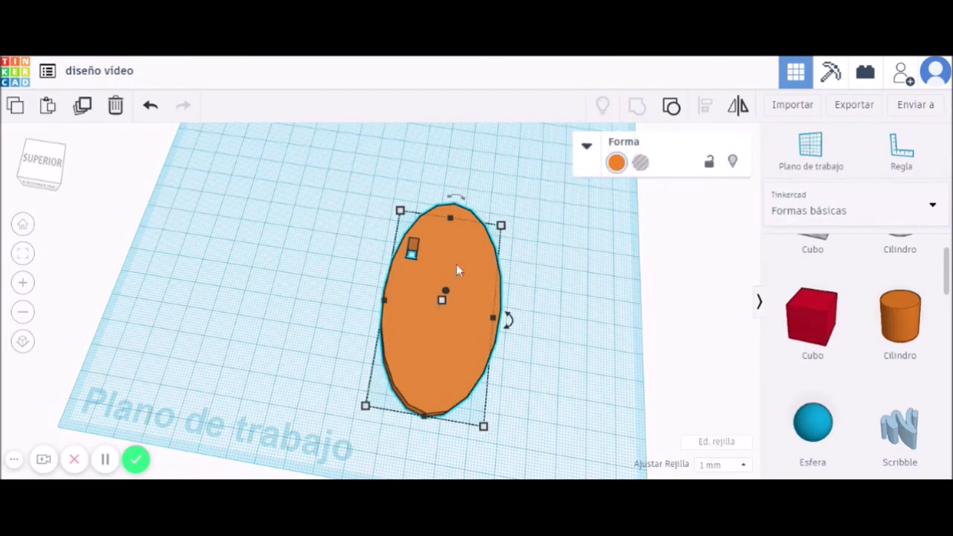
left_click(582, 330)
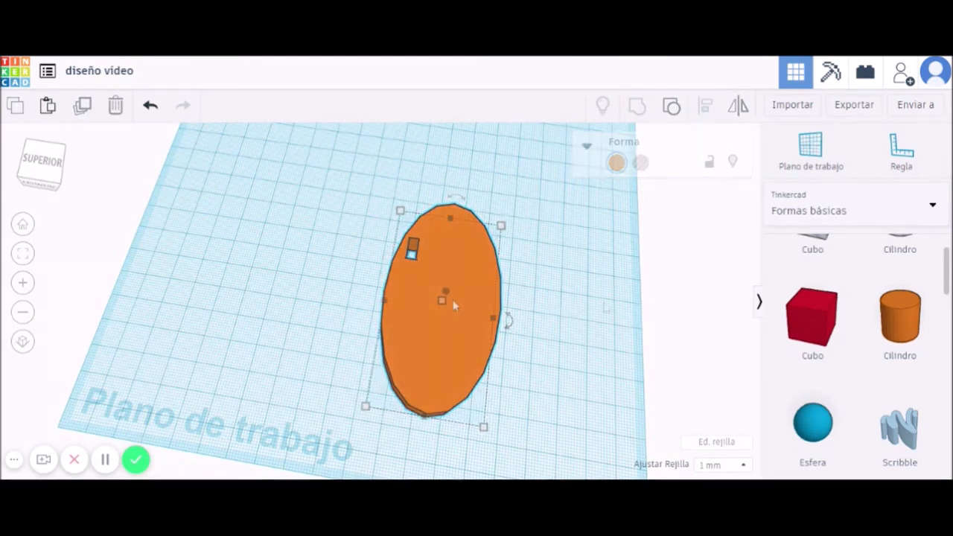
left_click(446, 313)
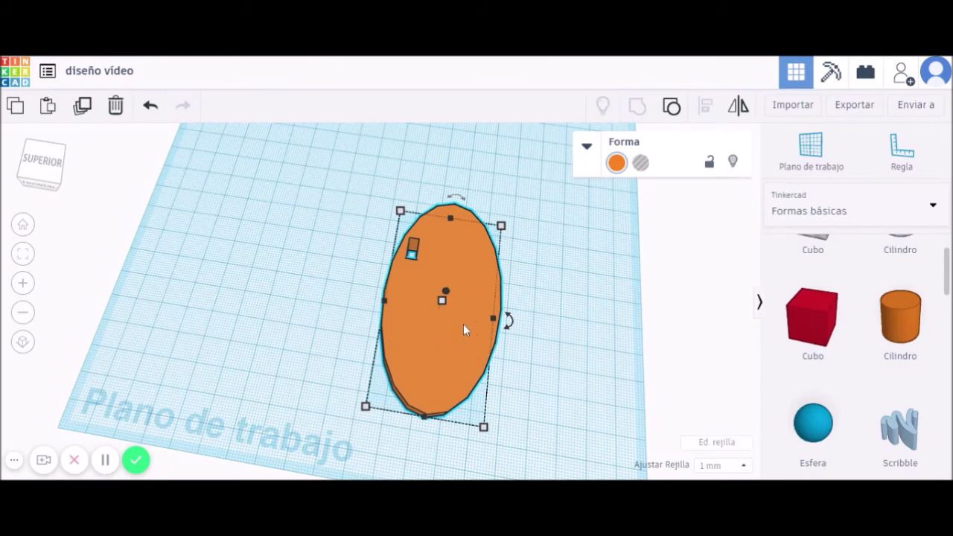
left_click_drag(462, 271, 581, 334, "alt")
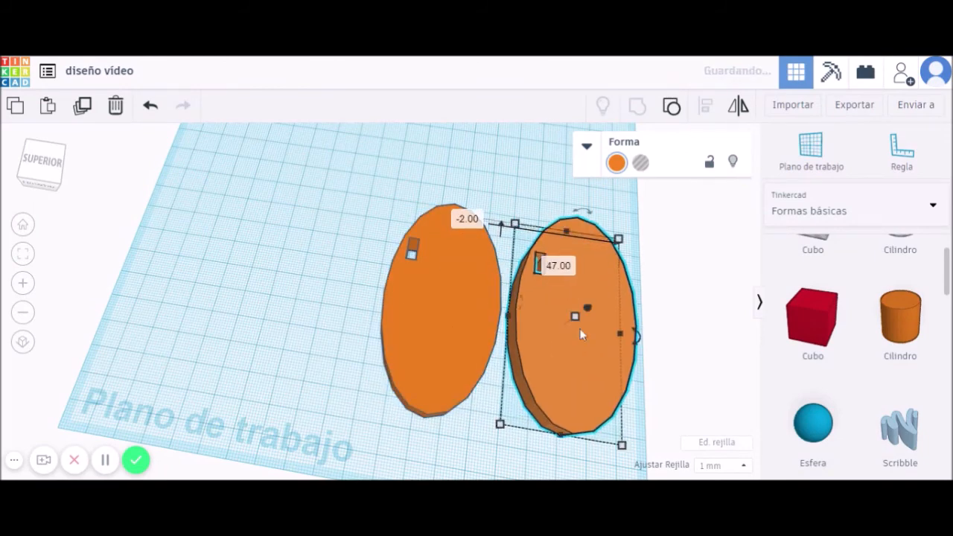
left_click_drag(437, 295, 288, 262, "alt")
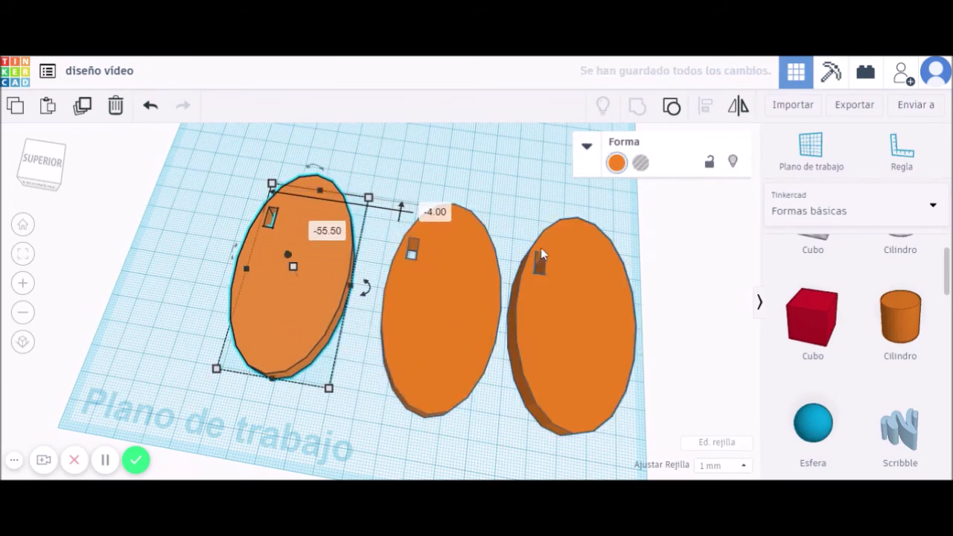
left_click(563, 315)
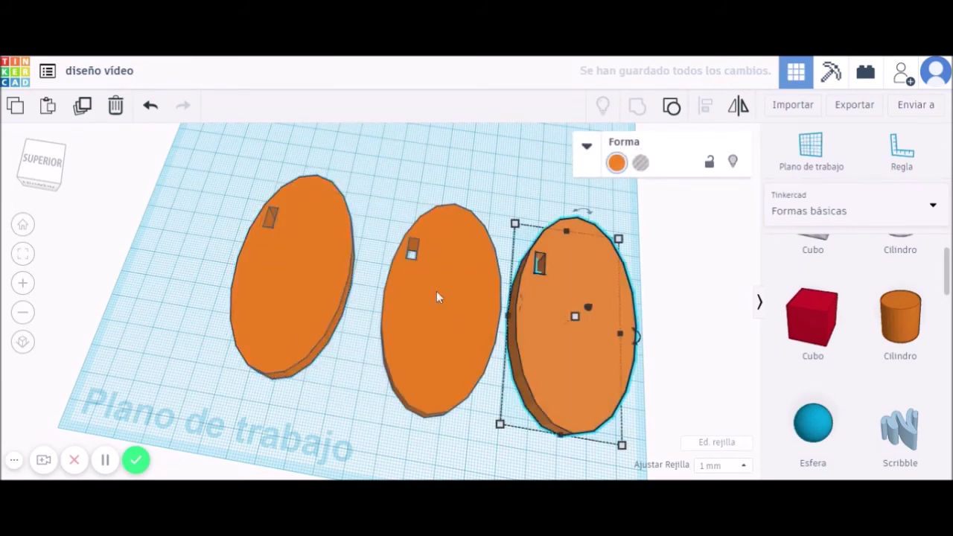
left_click(737, 105)
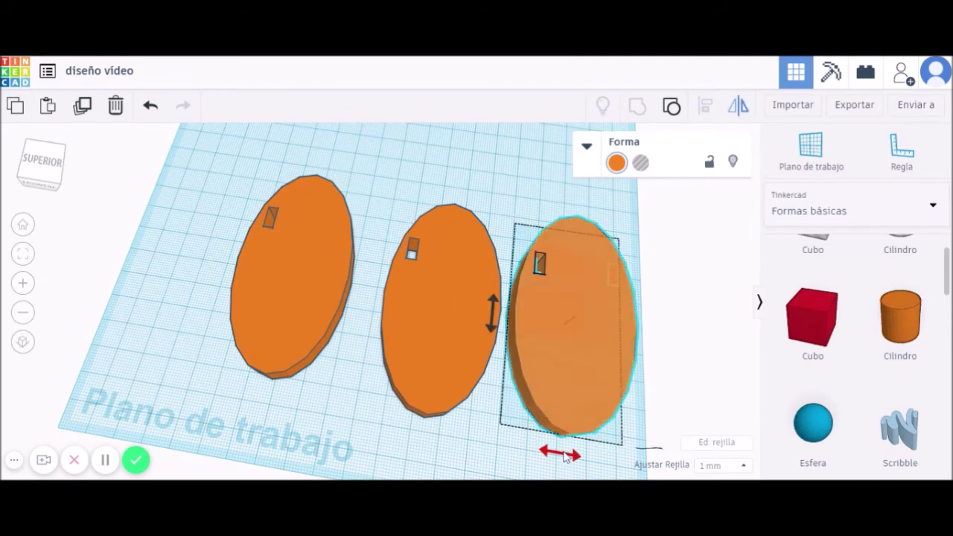
Mirror the right and left ellipses horizontally.
left_click(560, 452)
left_click(475, 189)
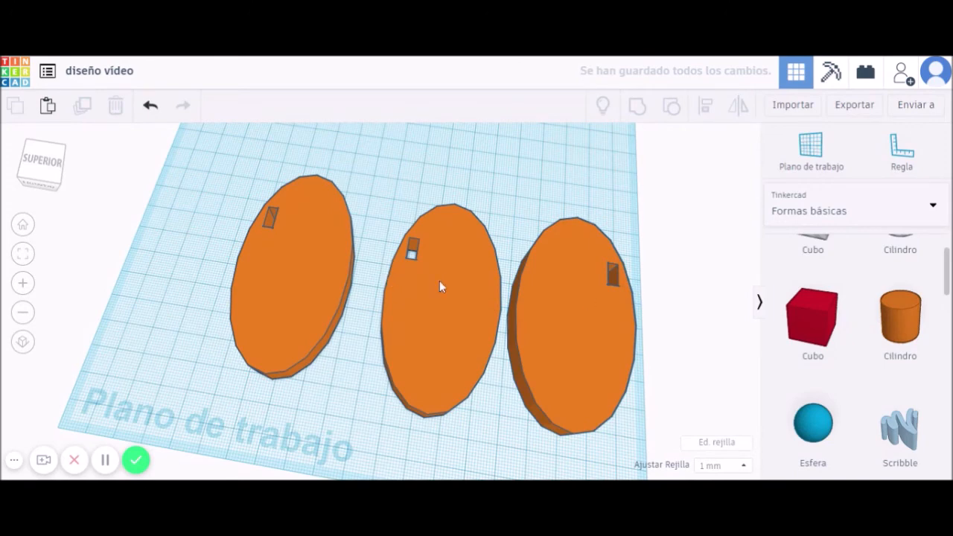
left_click(444, 321)
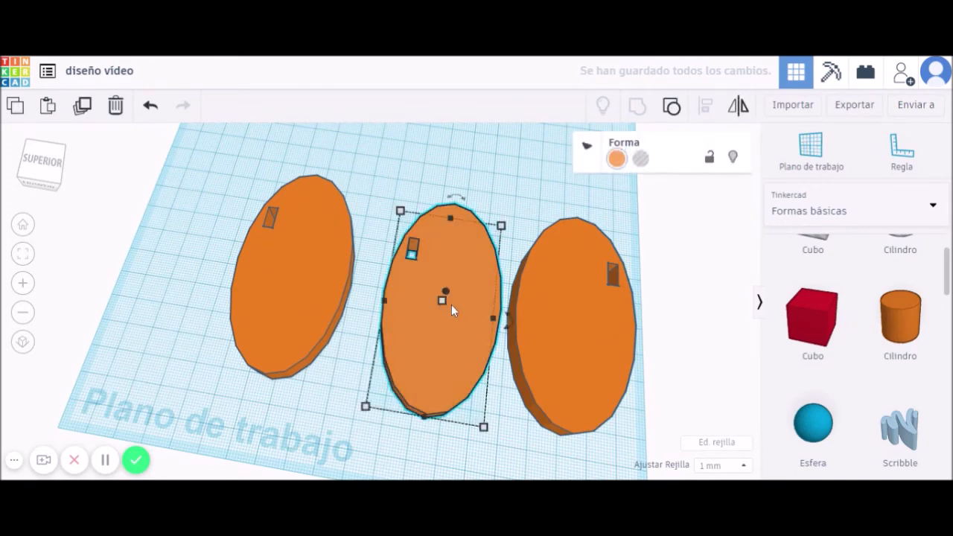
left_click(321, 278)
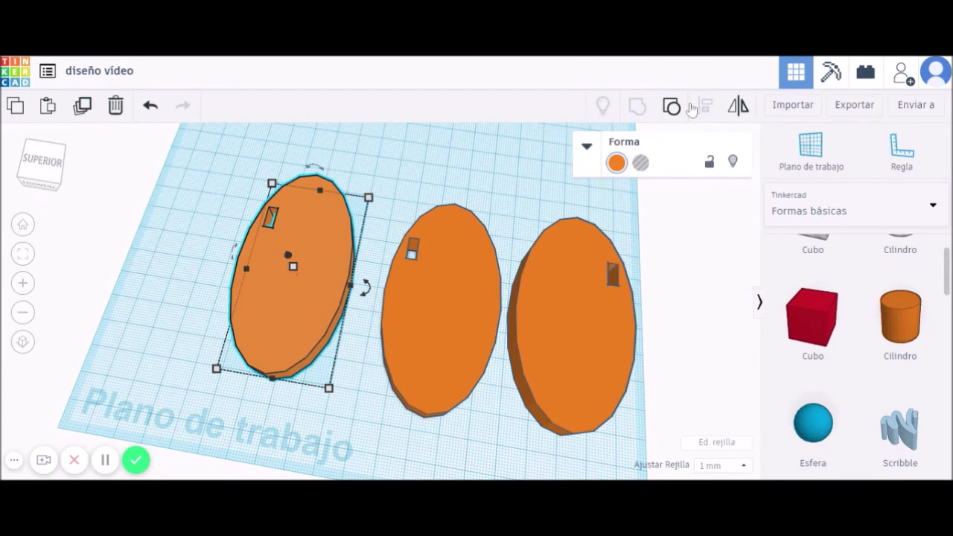
left_click(738, 106)
left_click(240, 260)
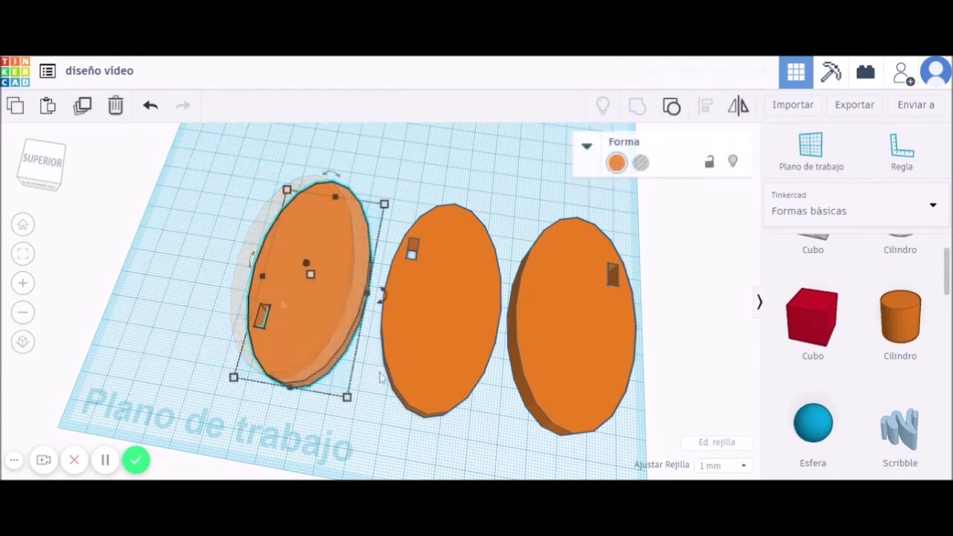
Add a red box to the workplane behind the row of ovals.
right_click_drag(417, 357, 433, 299)
left_click_drag(815, 320, 524, 321)
right_click_drag(647, 333, 600, 278)
right_click_drag(650, 300, 680, 313)
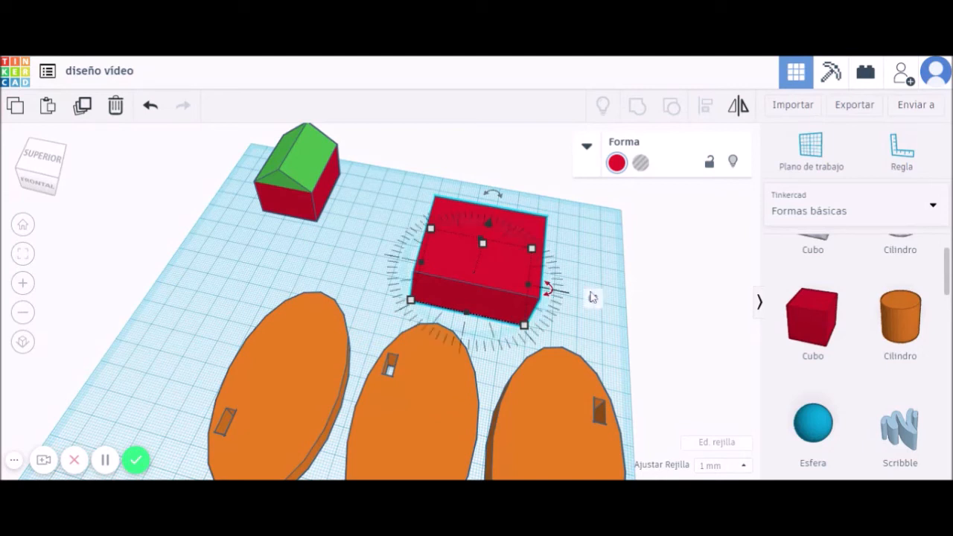
left_click(551, 286)
left_click(520, 269)
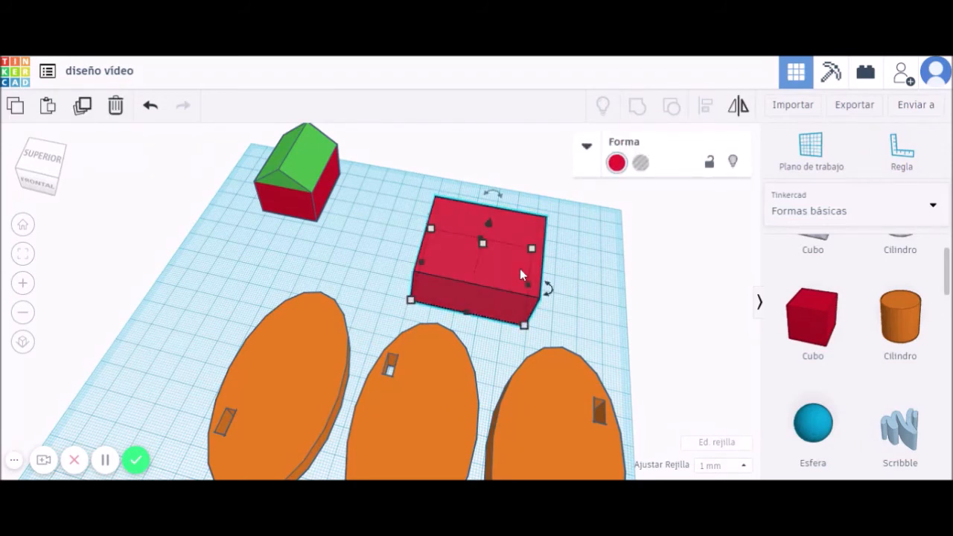
left_click(520, 269)
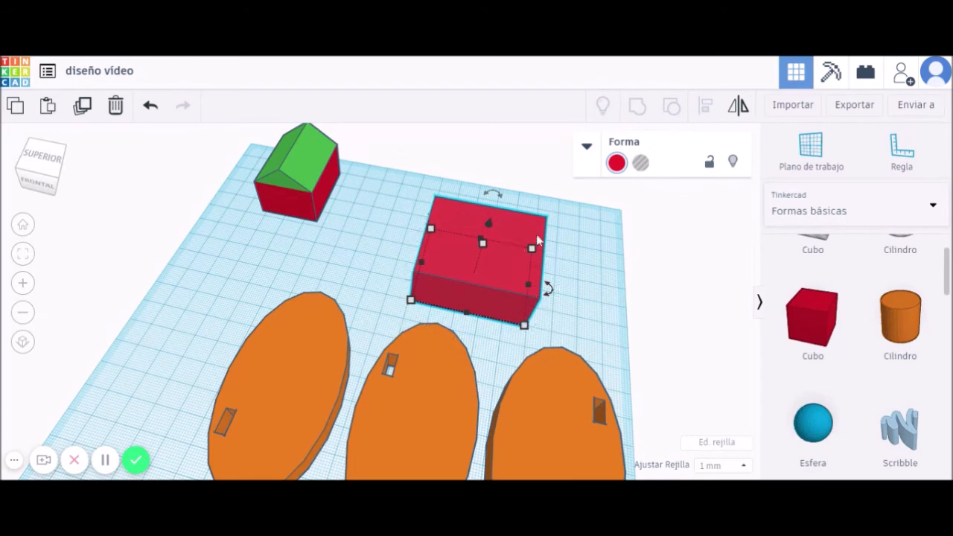
Make the duplicate box a hole shrunk to 42 by 37.62 and centre it in the red box.
left_click(641, 163)
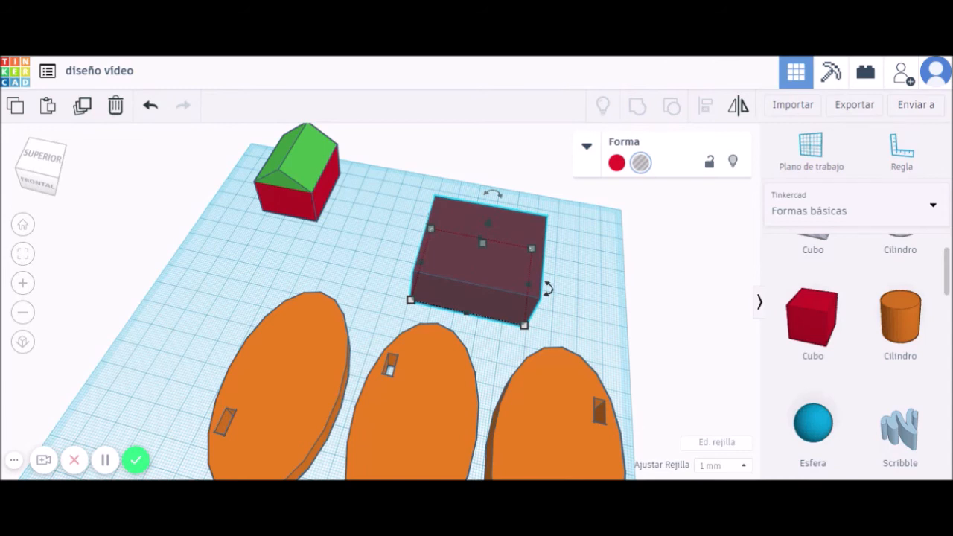
mouse_move(524, 326)
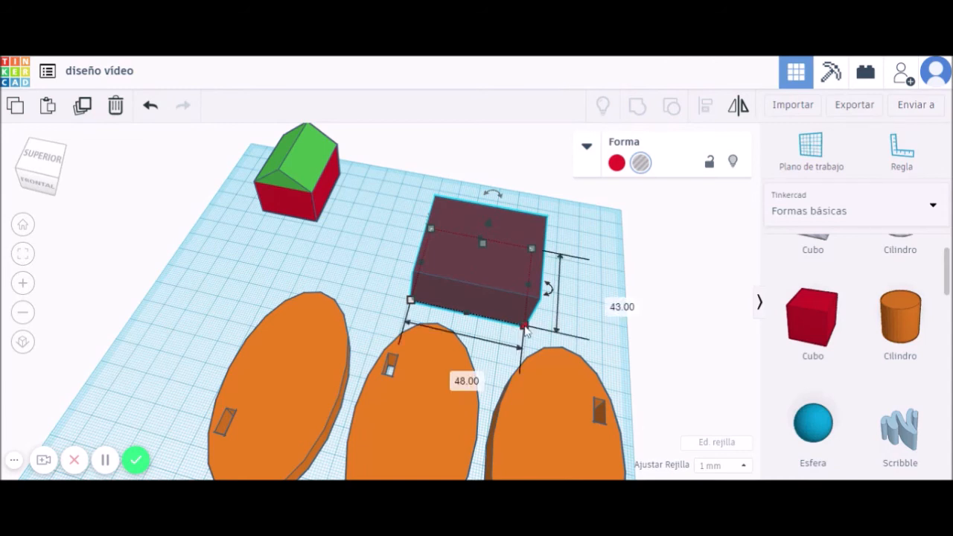
left_click_drag(524, 327, 515, 307)
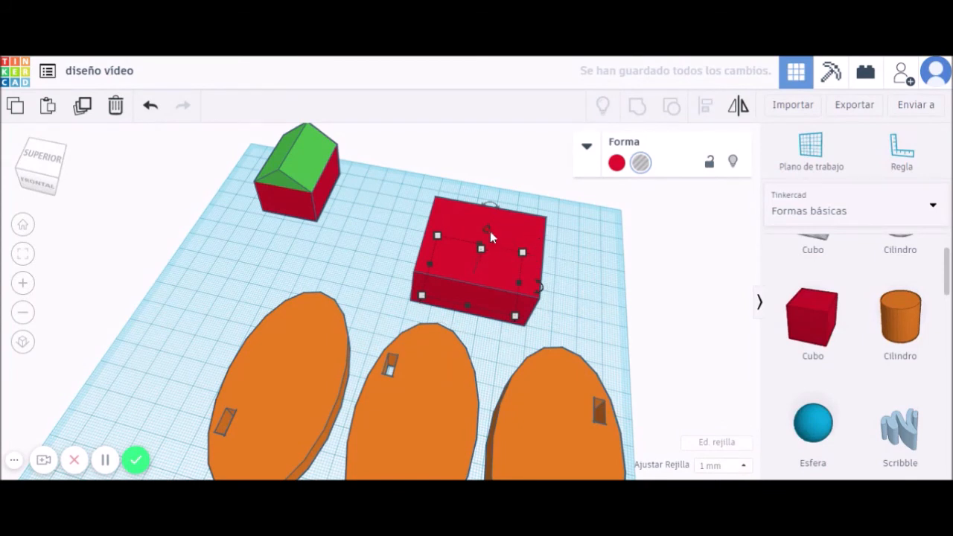
left_click_drag(488, 231, 493, 219)
right_click_drag(592, 323, 558, 351)
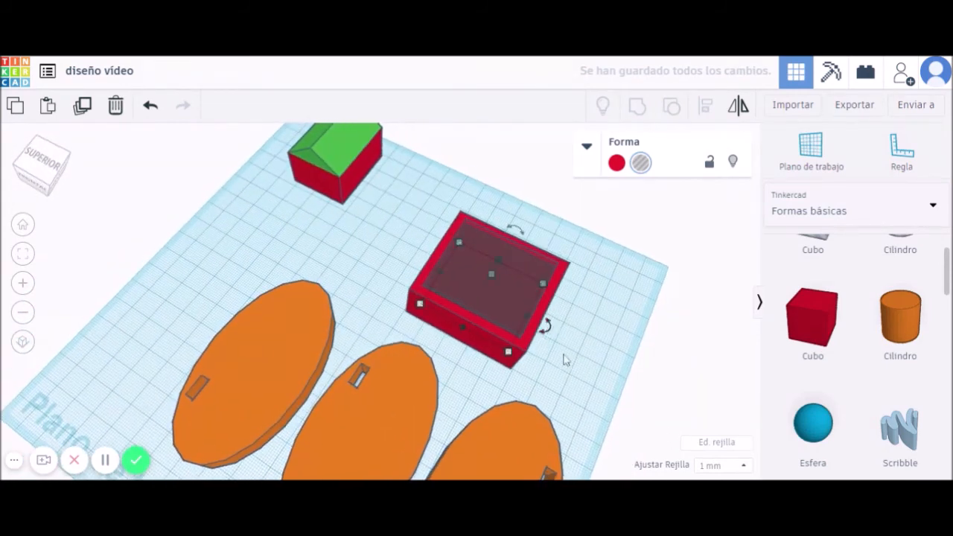
Group the red box with the hole to hollow it into a tray.
left_click_drag(561, 396, 481, 228)
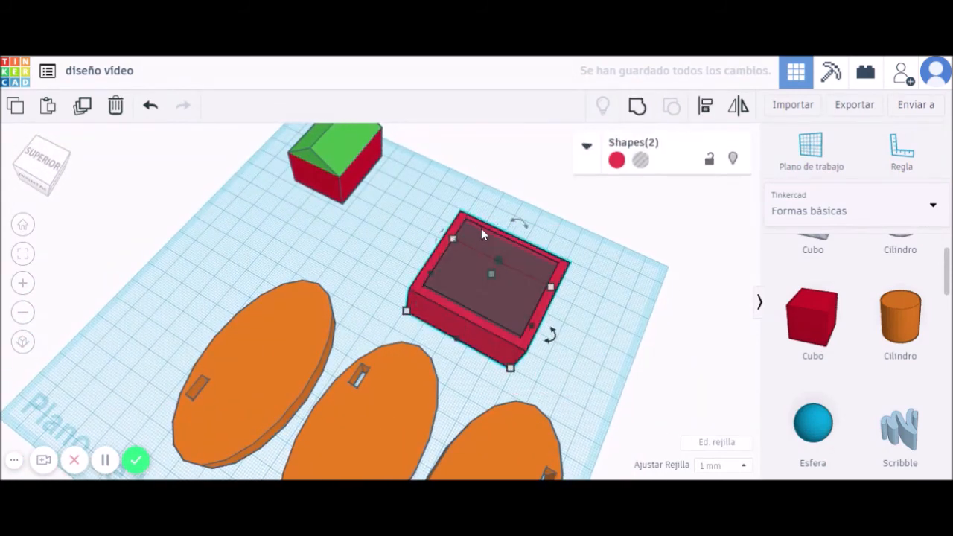
left_click(636, 109)
left_click(613, 323)
right_click_drag(615, 323, 694, 315)
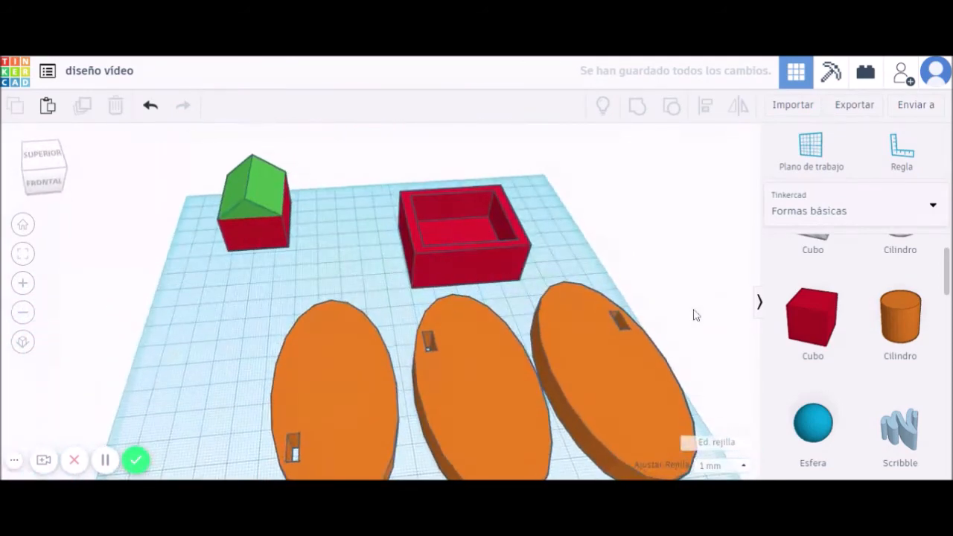
Delete the left ellipse and add a cylinder enlarged to about 46 wide.
left_click(334, 386)
key("Delete")
left_click_drag(924, 325, 259, 359)
left_click_drag(293, 386, 364, 444)
right_click_drag(389, 357, 386, 332)
right_click_drag(368, 404, 367, 409)
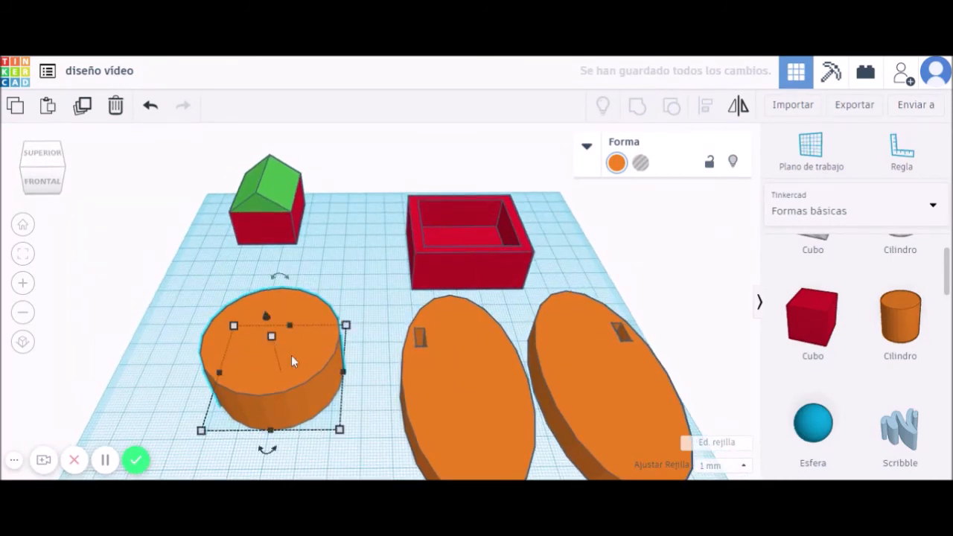
Undo and redo the cylinder's enlargement, keeping the large cylinder.
left_click(291, 356)
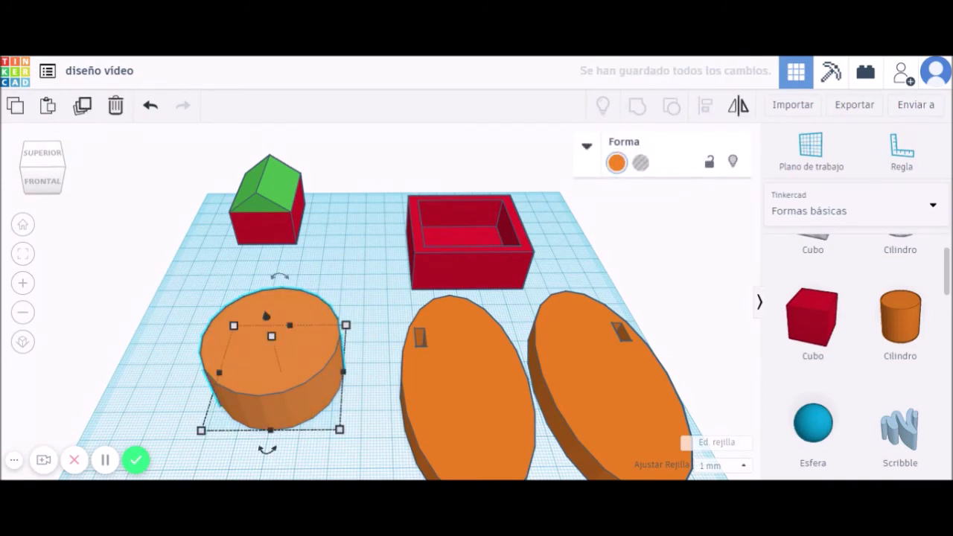
key("ctrl+z")
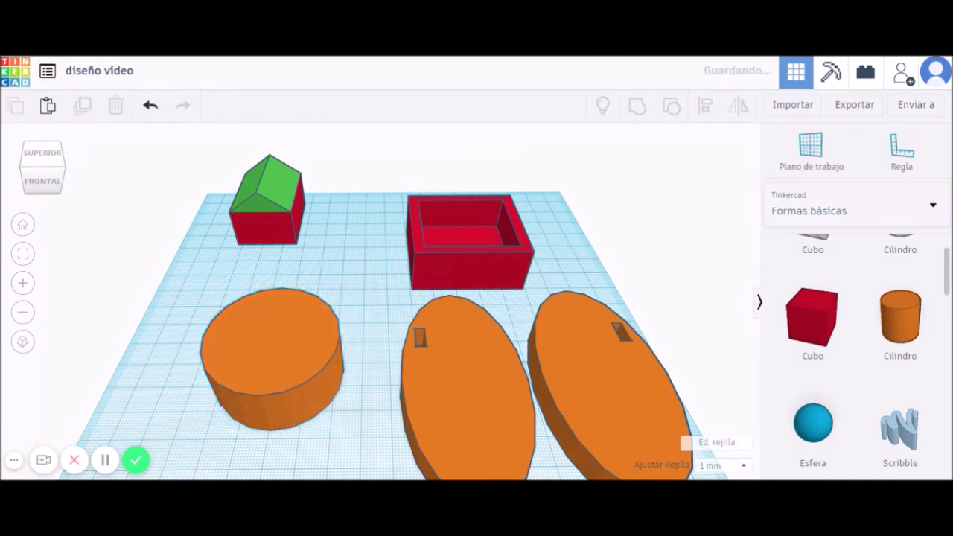
left_click(303, 364)
key("ctrl+z")
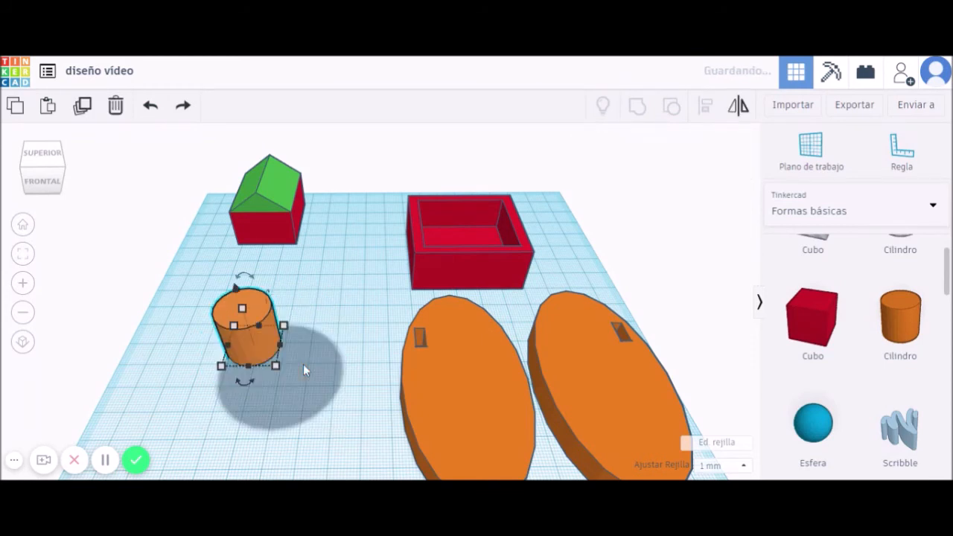
key("ctrl+y")
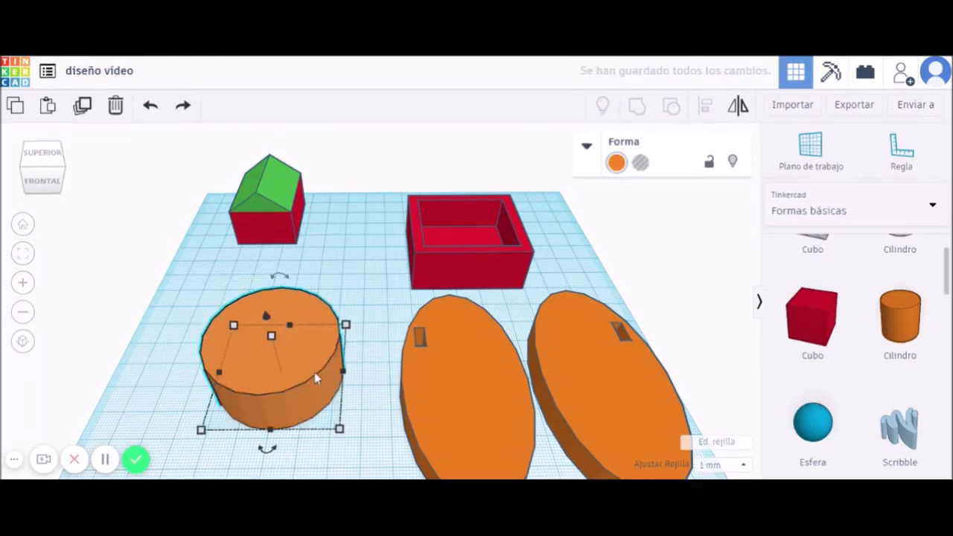
left_click(339, 274)
left_click(312, 323)
Make the cylinder transparent and duplicate it in place.
left_click(616, 164)
left_click(845, 320)
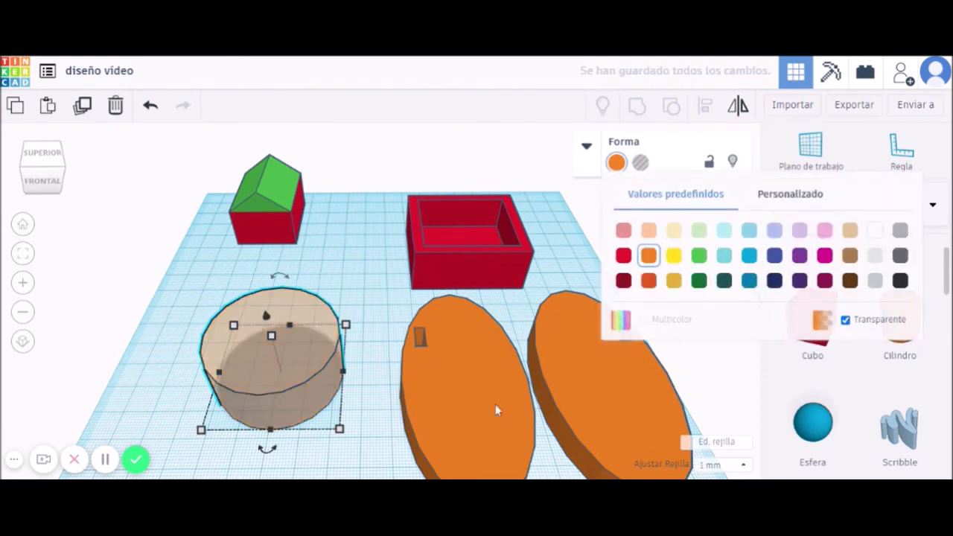
left_click(370, 411)
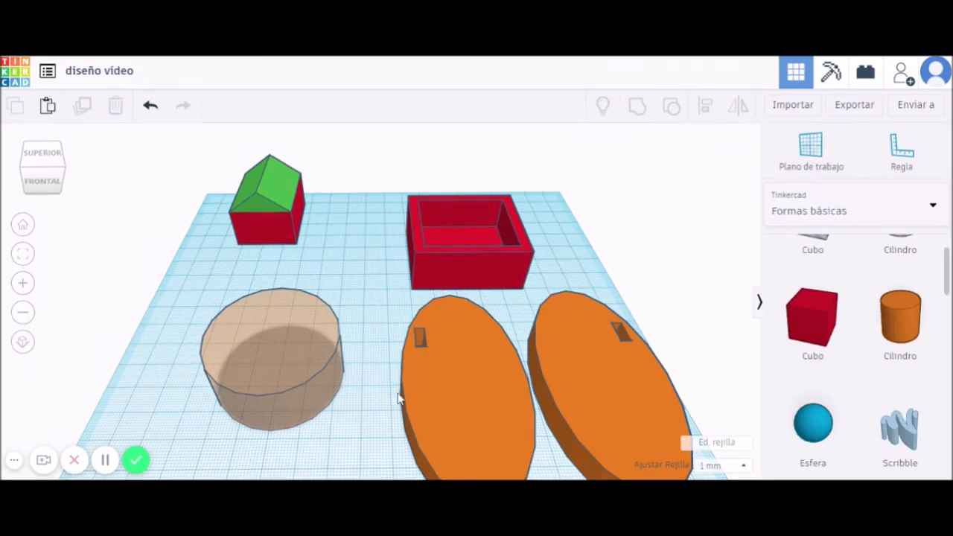
left_click(280, 351)
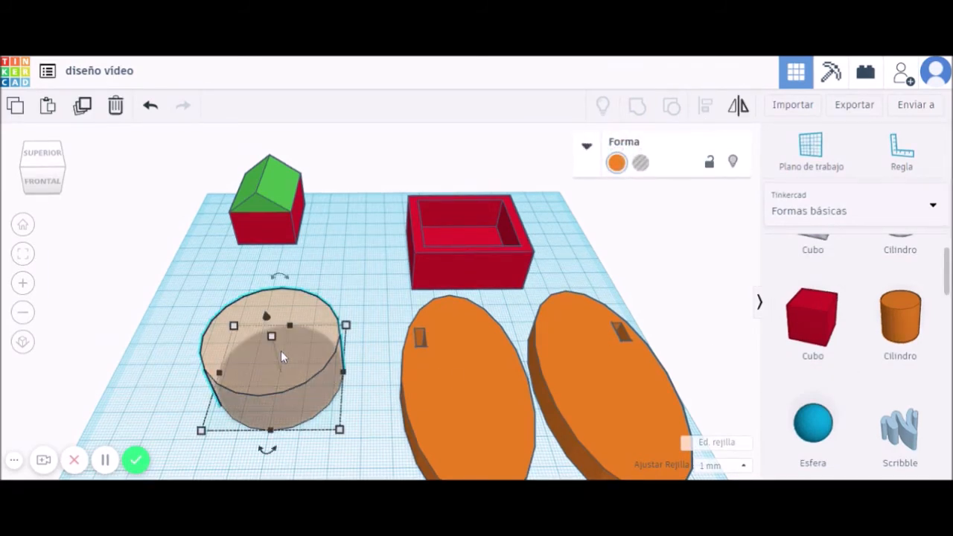
key("ctrl+d")
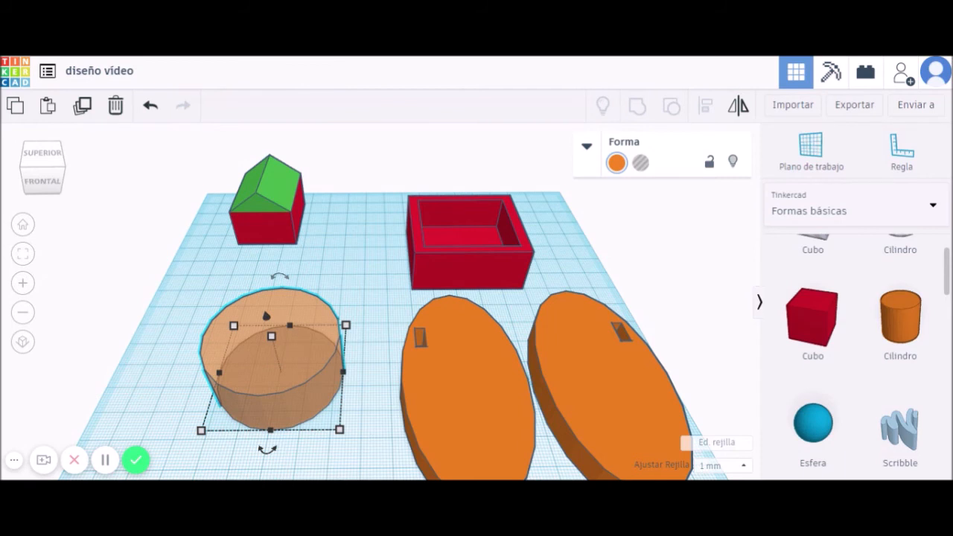
Turn the cylinder copy into a hole shrunk to 39.87.
left_click(640, 163)
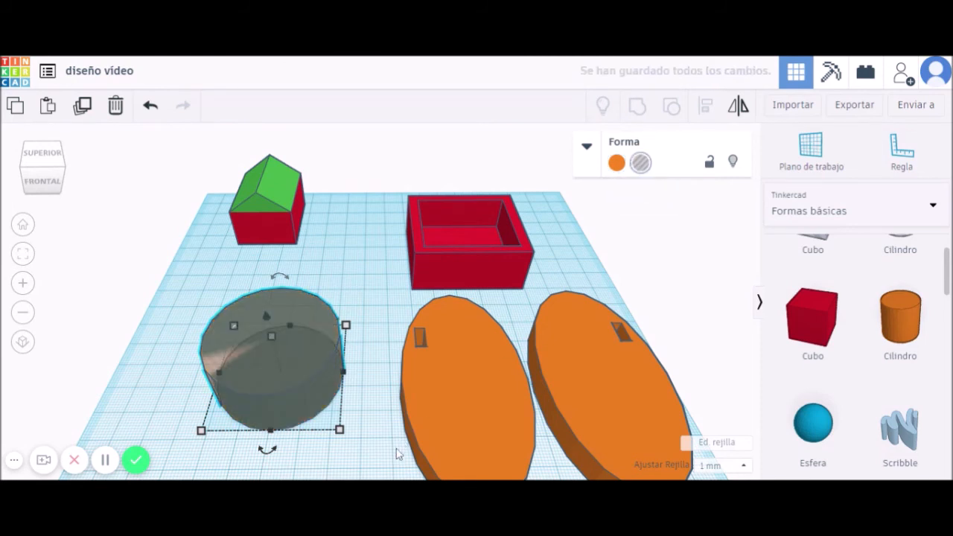
mouse_move(342, 435)
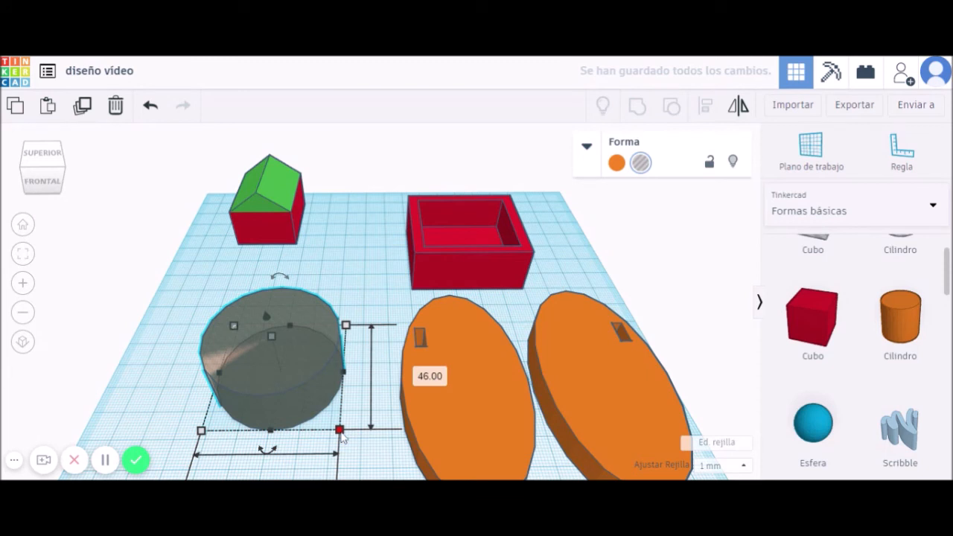
mouse_move(342, 435)
left_mouse_down()
mouse_move(304, 395)
mouse_move(334, 424)
left_mouse_up()
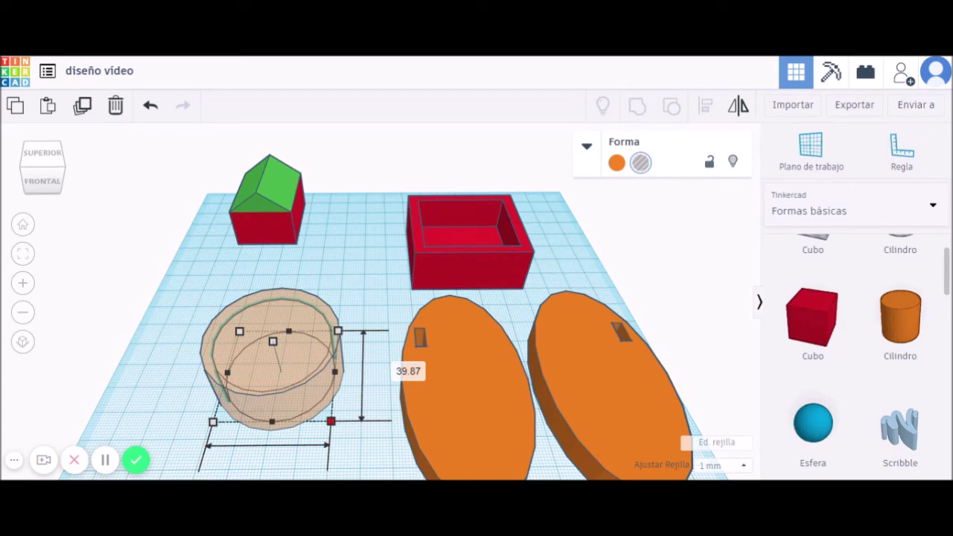
left_click_drag(330, 422, 330, 421)
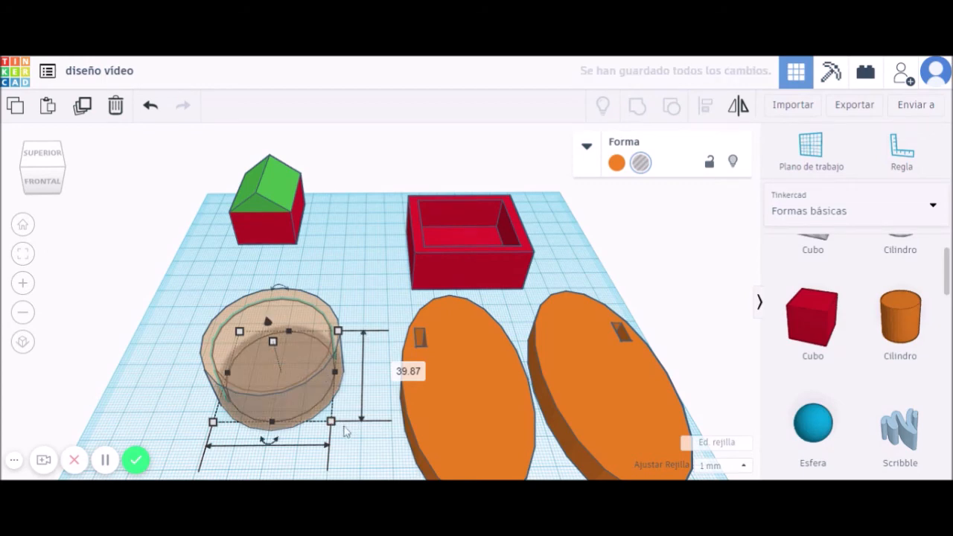
right_click_drag(383, 432, 362, 378)
Lift the cylinder to 2.00 and group it with the hole into a cup.
left_click_drag(279, 282, 279, 285)
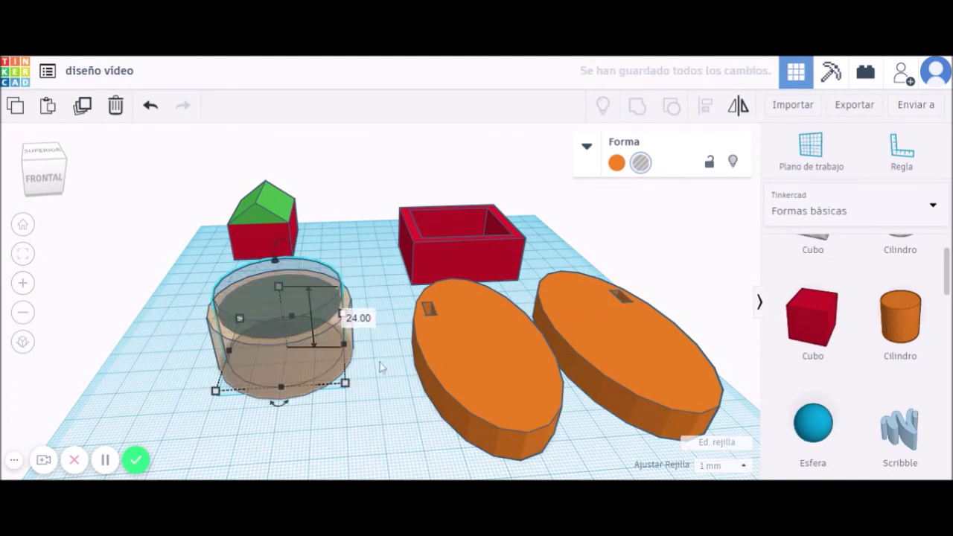
left_click_drag(150, 404, 346, 313)
left_click(637, 105)
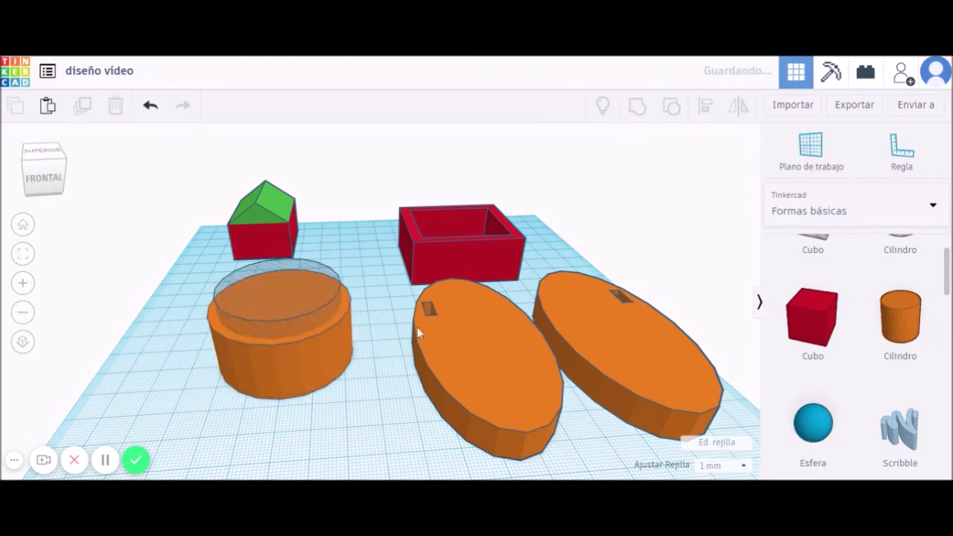
left_click(380, 367)
right_click_drag(380, 370, 306, 381)
Make the cup solid instead of transparent and delete the orange oval.
left_click(307, 380)
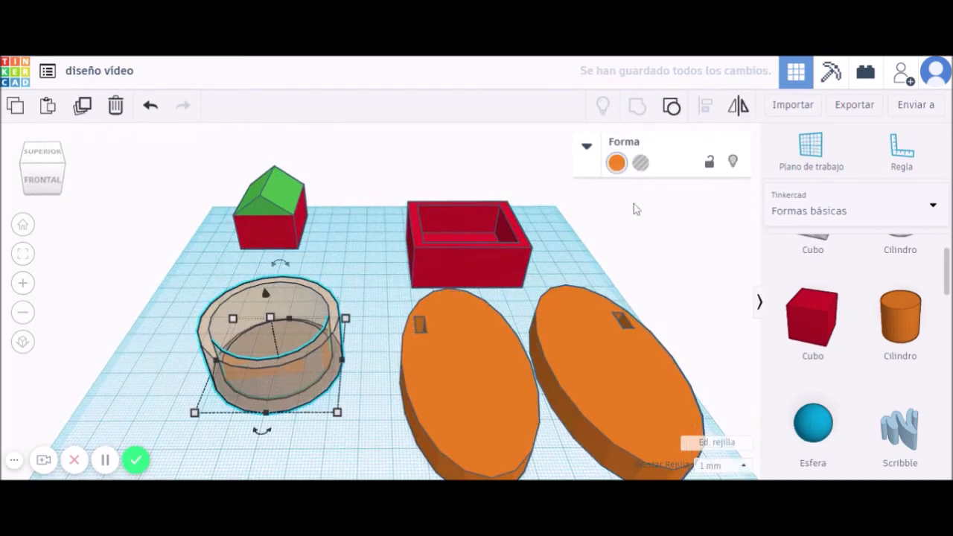
left_click(616, 163)
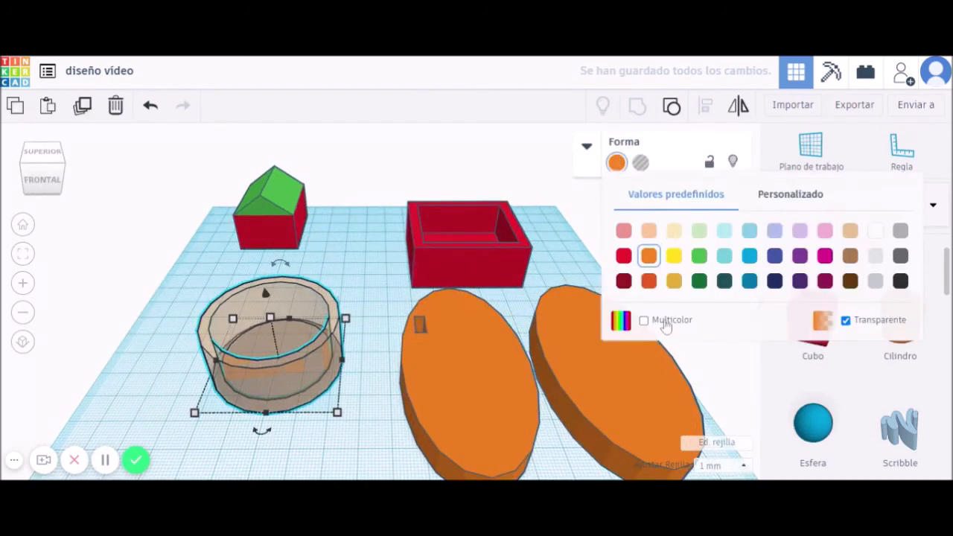
left_click(846, 321)
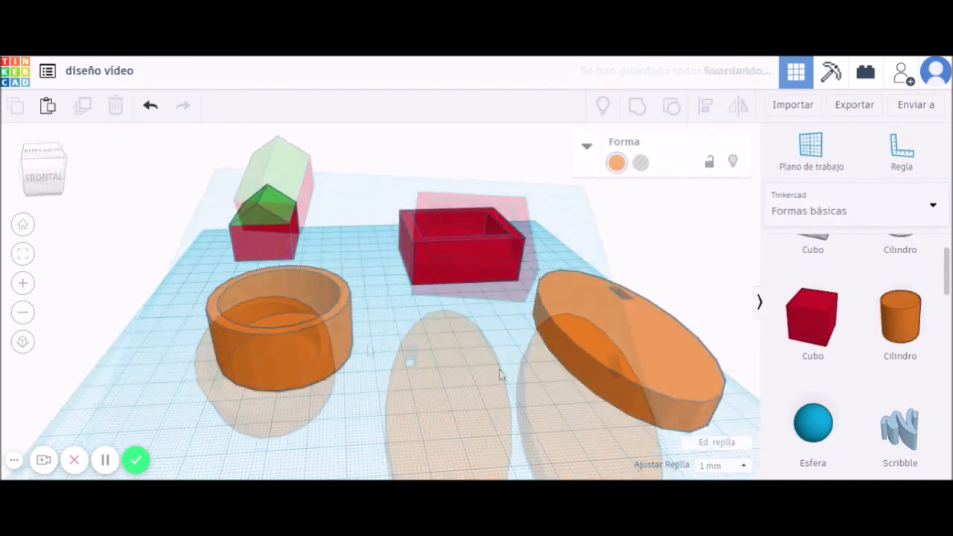
left_click(609, 338)
key("Delete")
left_click(833, 210)
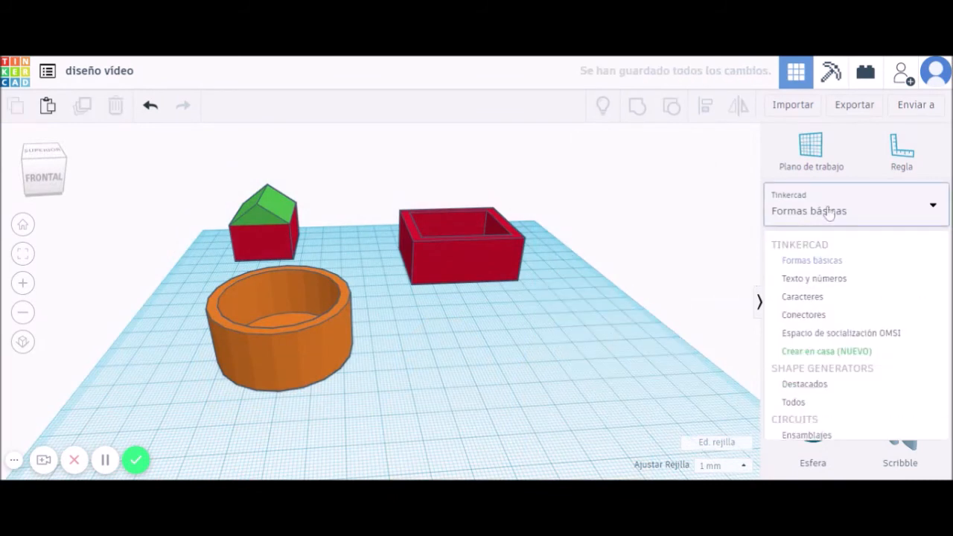
Add a Scribble shape from Basic Shapes to the workplane.
left_click(684, 350)
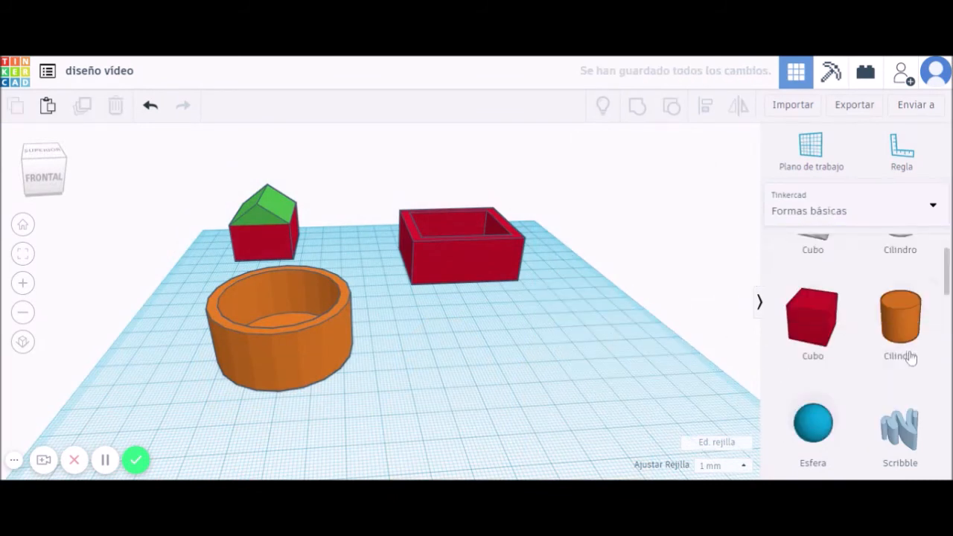
scroll(858, 387, "down", 2)
scroll(871, 383, "up", 1)
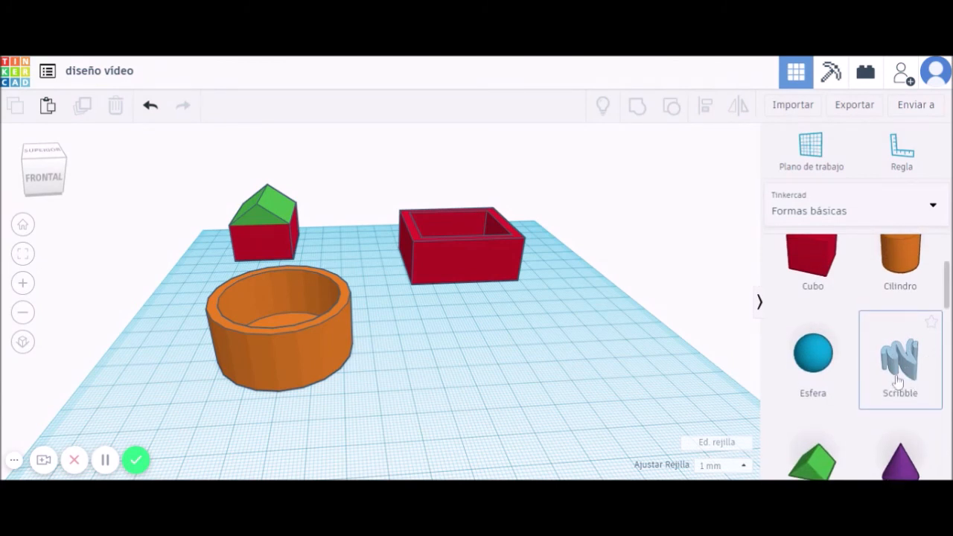
left_click_drag(897, 361, 457, 351)
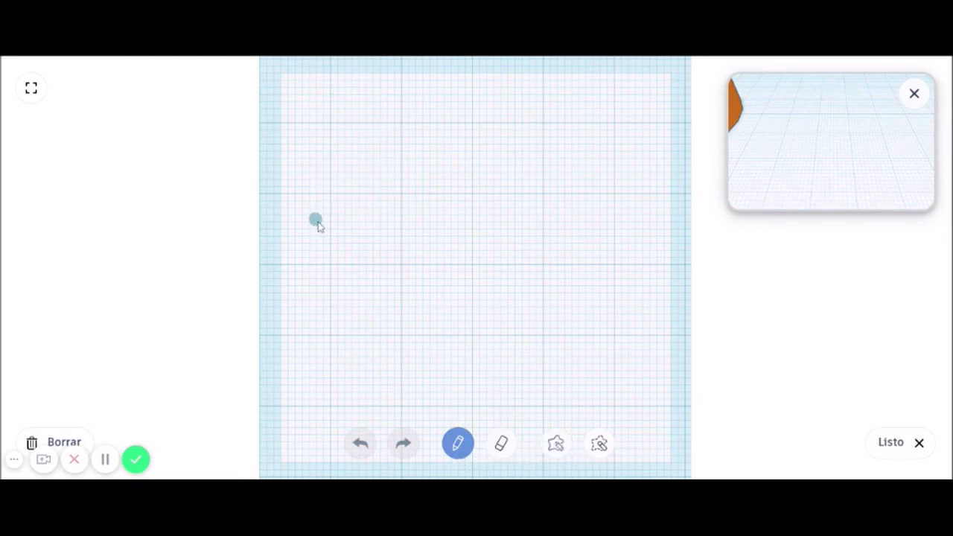
Draw the letters T, e, c, n, o freehand to spell Tecno.
left_click_drag(336, 170, 358, 284)
left_click_drag(288, 170, 446, 146)
mouse_move(378, 237)
left_mouse_down()
mouse_move(405, 242)
mouse_move(405, 281)
mouse_move(452, 288)
left_mouse_up()
mouse_move(498, 221)
left_mouse_down()
mouse_move(472, 258)
mouse_move(514, 276)
left_mouse_up()
mouse_move(525, 210)
left_mouse_down()
mouse_move(531, 223)
mouse_move(572, 215)
mouse_move(601, 271)
left_mouse_up()
mouse_move(621, 216)
left_mouse_down()
mouse_move(646, 227)
mouse_move(629, 216)
mouse_move(659, 184)
left_mouse_up()
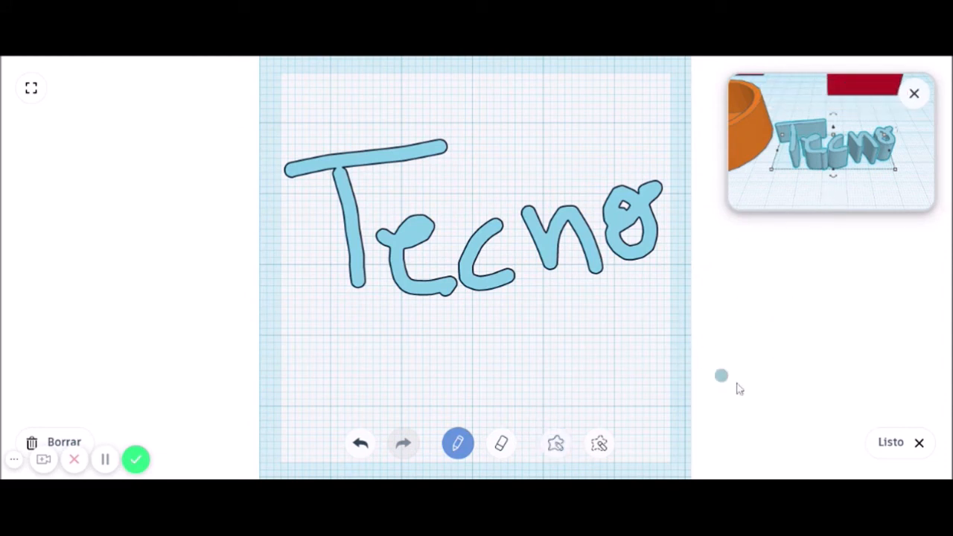
Draw a filled blob below Tecno, then erase it with the eraser and shape-erase tools.
left_click(556, 445)
mouse_move(453, 370)
left_mouse_down()
mouse_move(523, 362)
mouse_move(497, 323)
mouse_move(445, 328)
mouse_move(412, 349)
left_mouse_up()
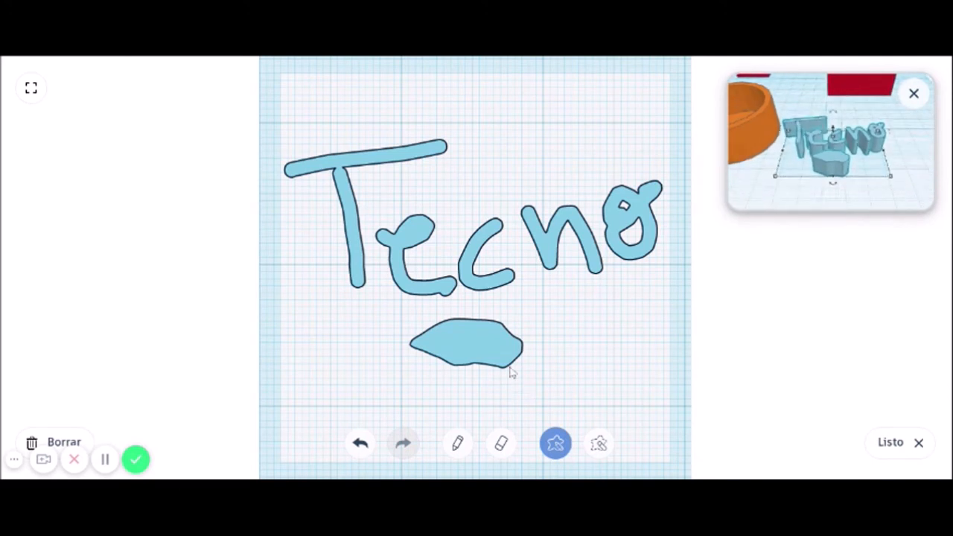
left_click(500, 444)
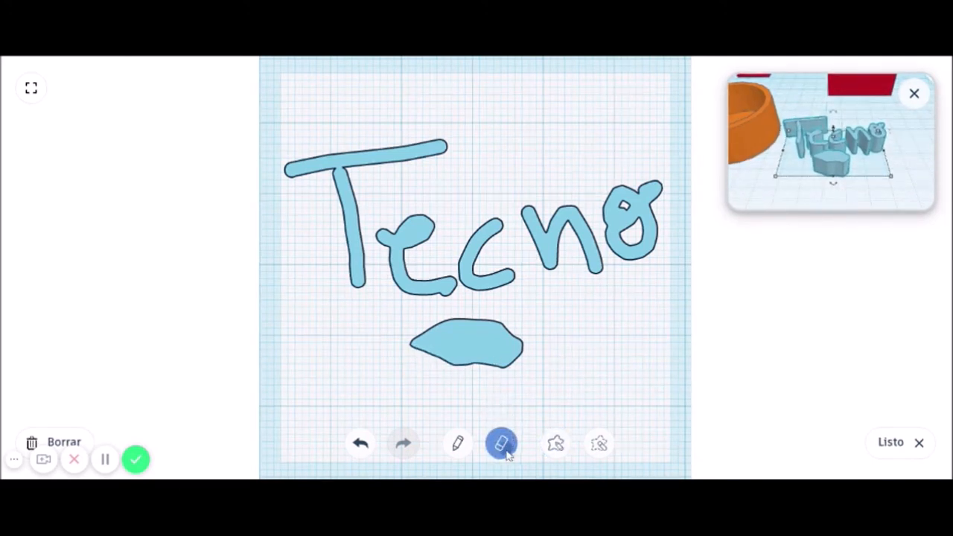
left_click_drag(505, 356, 537, 341)
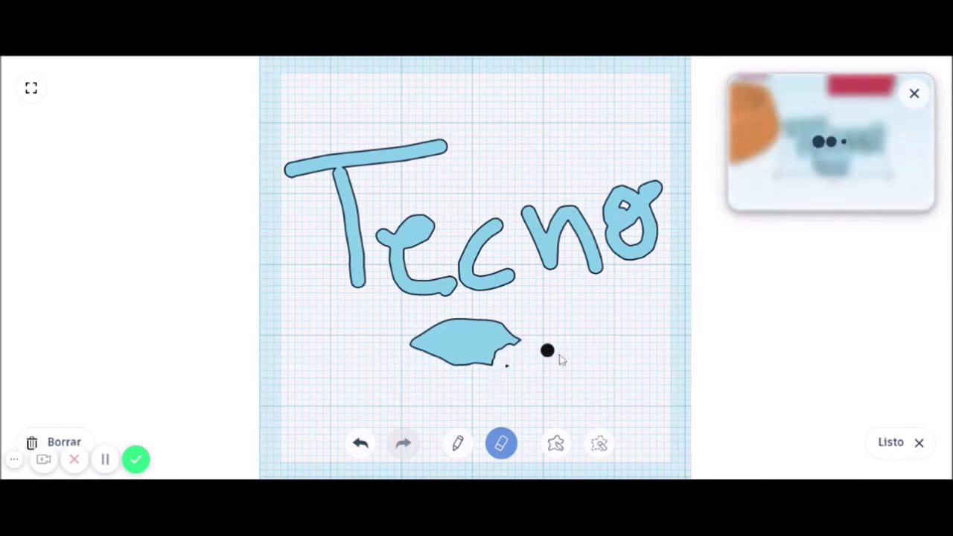
left_click(595, 445)
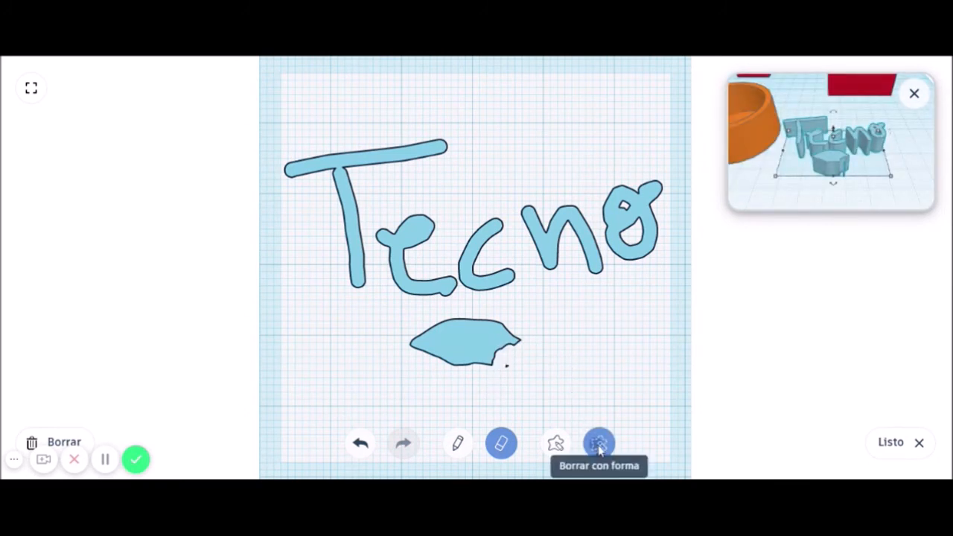
mouse_move(410, 330)
left_mouse_down()
mouse_move(447, 365)
mouse_move(529, 355)
mouse_move(535, 320)
left_mouse_up()
mouse_move(410, 342)
left_mouse_down()
mouse_move(393, 347)
mouse_move(448, 349)
left_mouse_up()
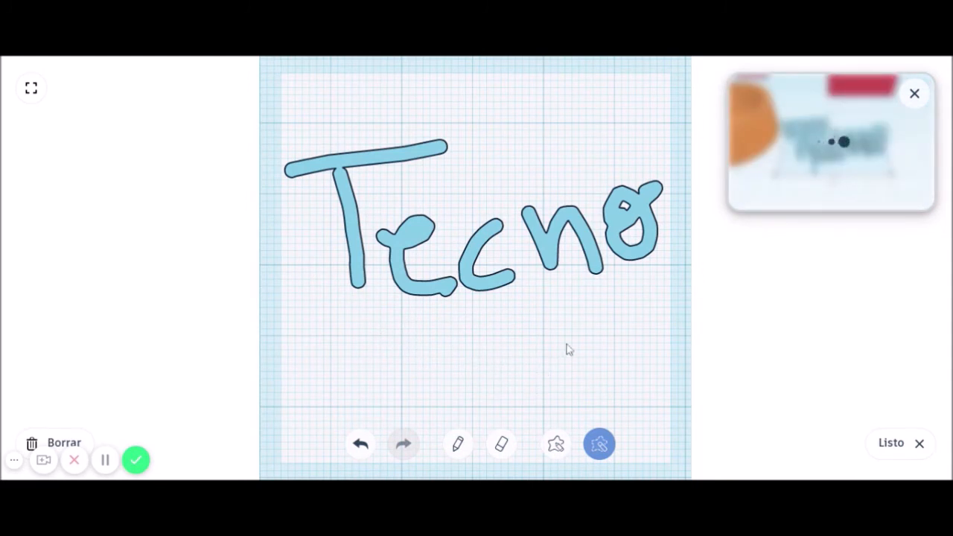
Finish the scribble, lower Tecno's height from 10 to 8 and shrink its footprint.
left_click(894, 444)
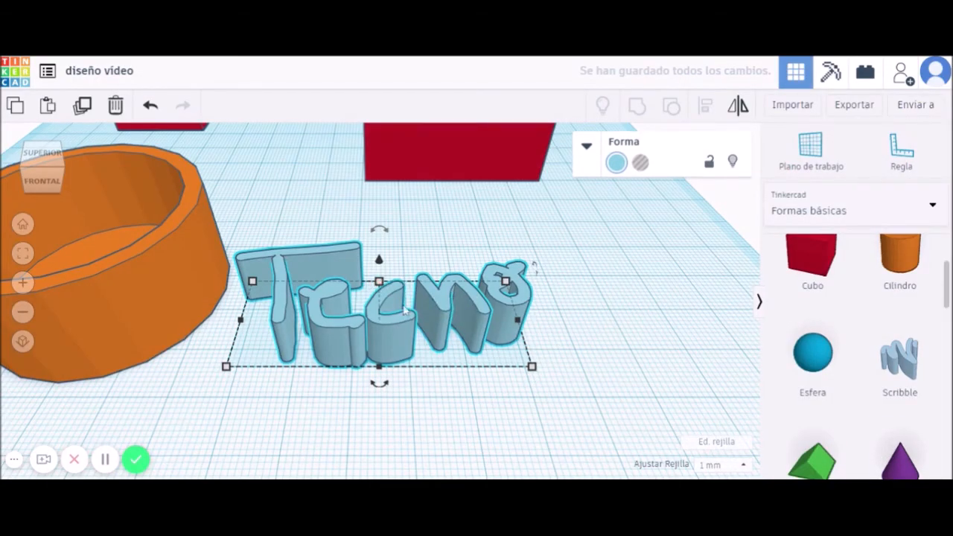
left_click_drag(379, 281, 382, 309)
mouse_move(533, 371)
left_mouse_down()
mouse_move(508, 368)
mouse_move(476, 328)
mouse_move(519, 377)
mouse_move(401, 336)
mouse_move(553, 368)
mouse_move(539, 364)
left_mouse_up()
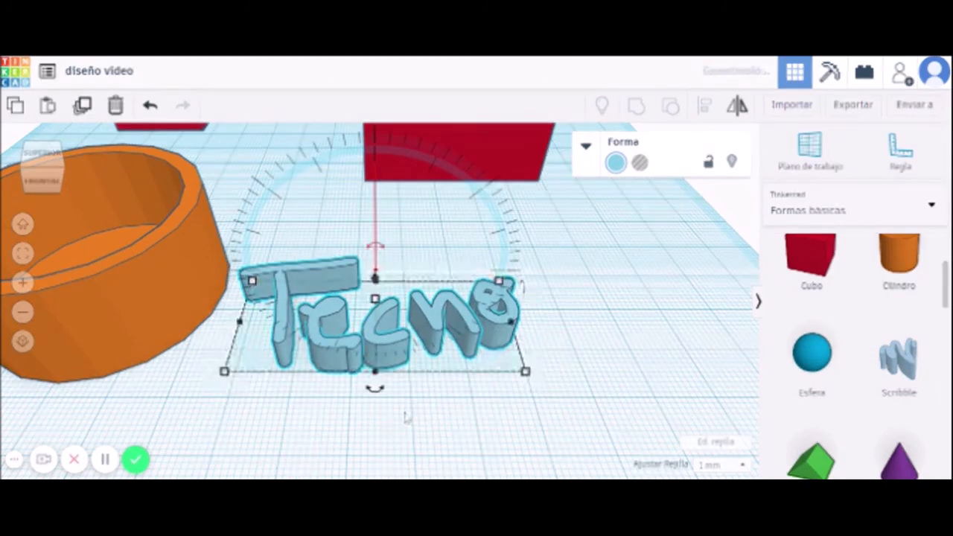
Turn Tecno into a hole and rotate it -45° around the vertical axis.
left_click_drag(374, 388, 339, 373)
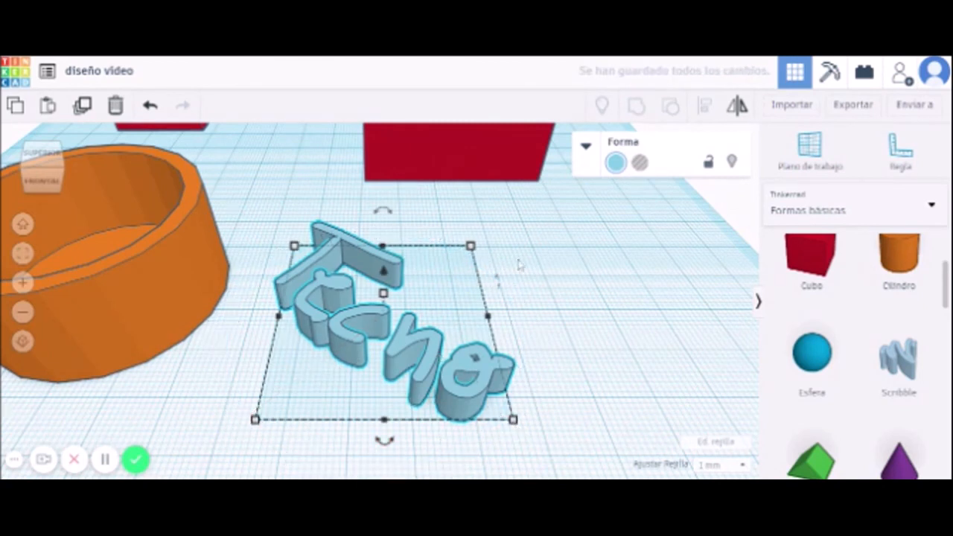
left_click(640, 163)
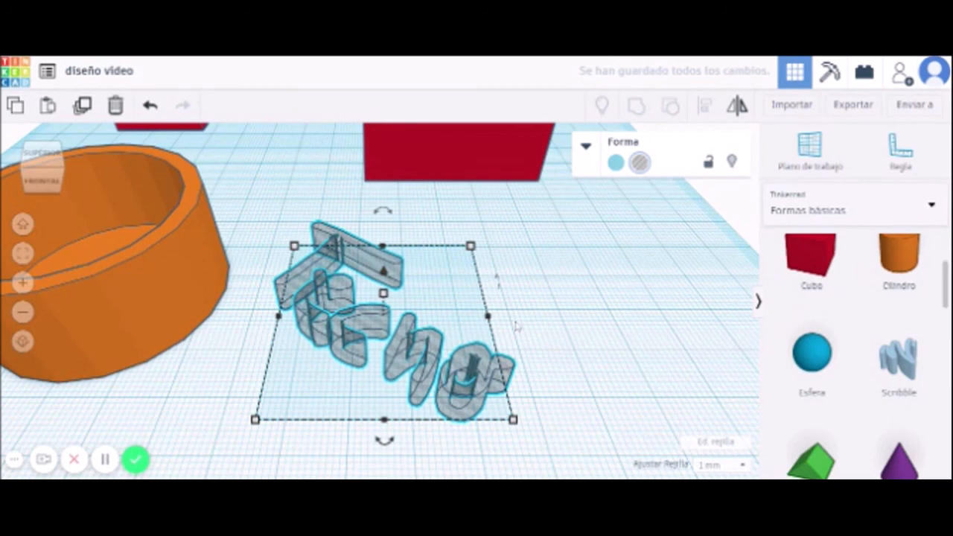
scroll(515, 325, "down", 5)
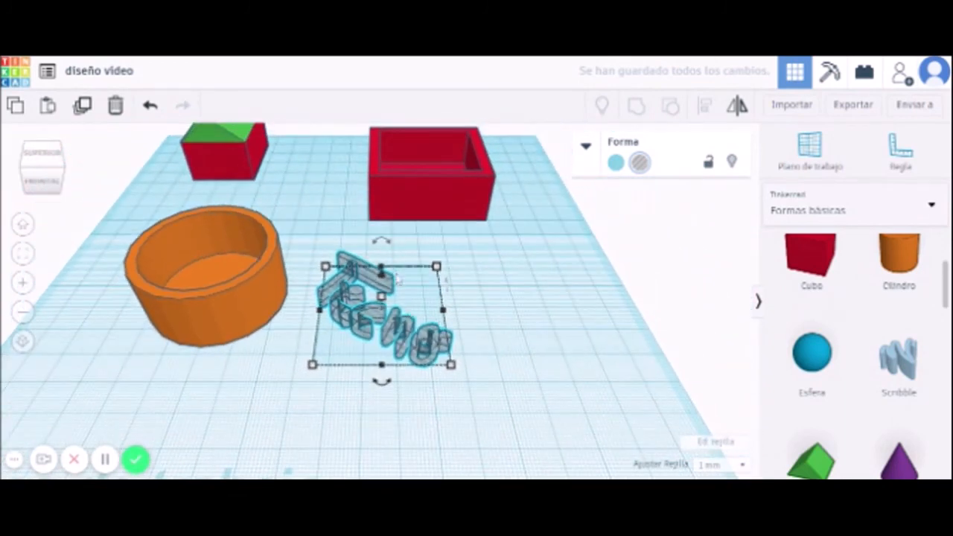
left_click_drag(381, 381, 428, 367)
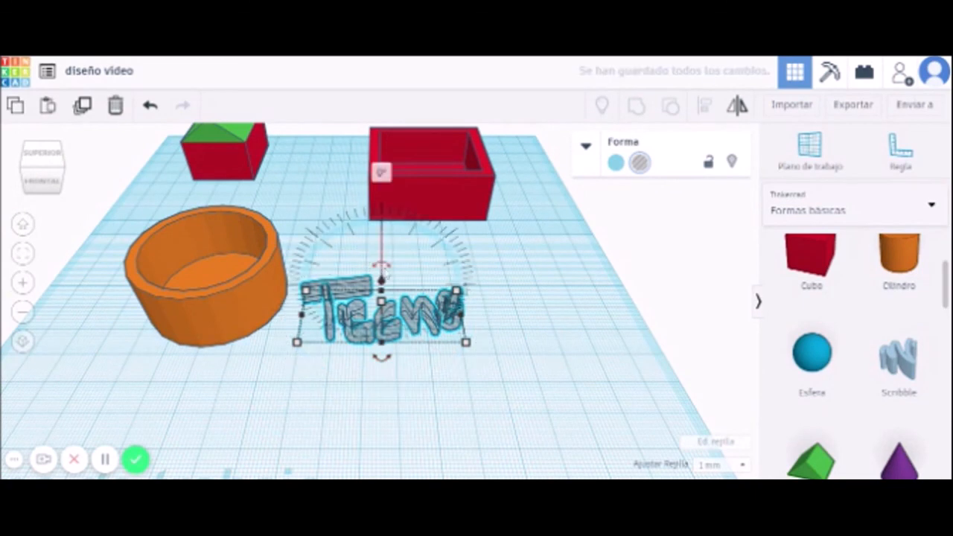
Tilt Tecno 90° to stand it upright and move it beside the red box.
right_click_drag(353, 387, 446, 402)
left_click_drag(456, 370, 462, 376)
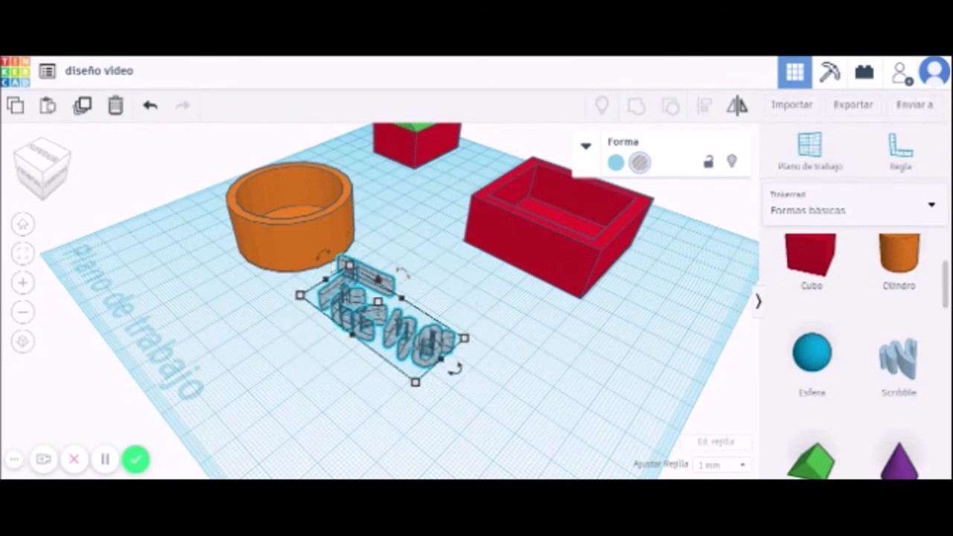
left_click(322, 256)
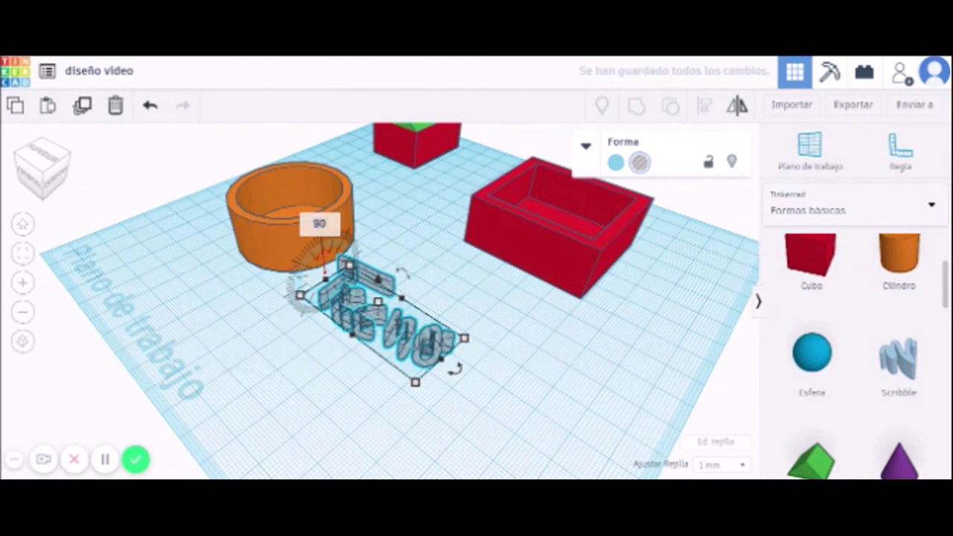
key("Return")
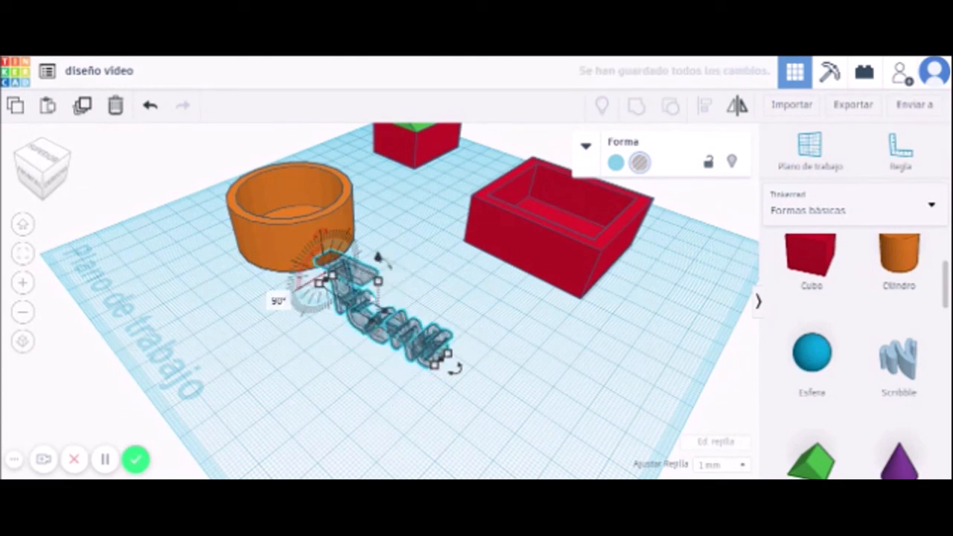
left_click_drag(384, 309, 488, 293)
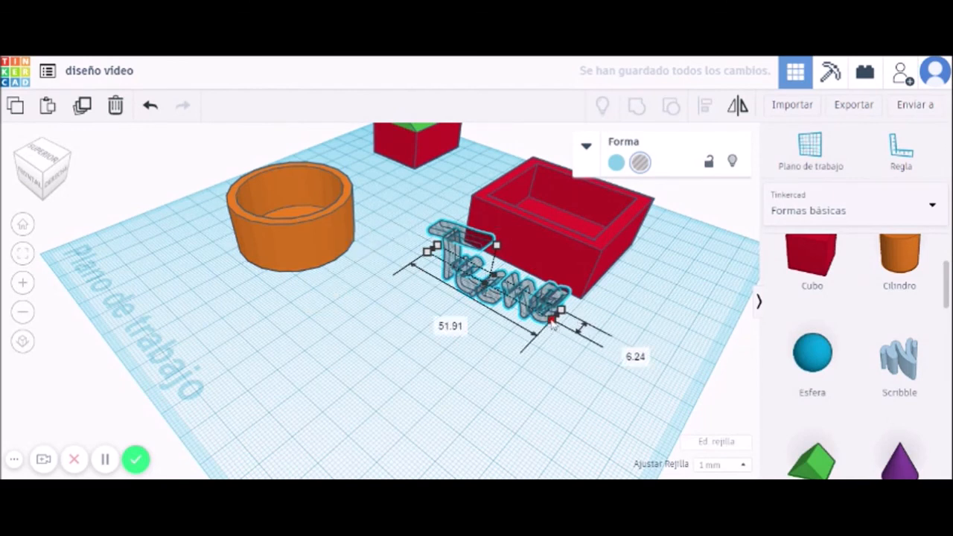
Shrink Tecno to 47.00 x 3.00 and align it with the red box.
left_click_drag(551, 320, 544, 313)
middle_click_drag(490, 379, 550, 379)
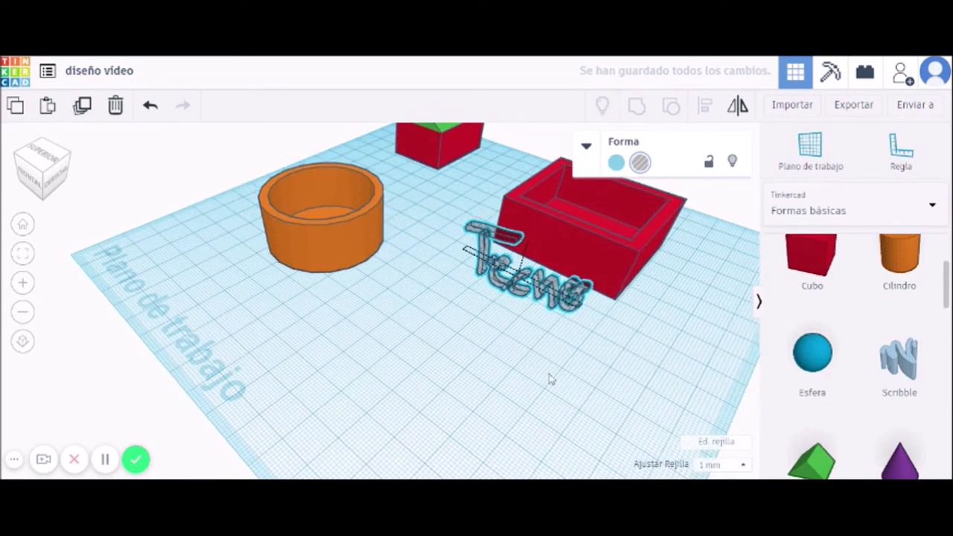
left_click(636, 236, "shift")
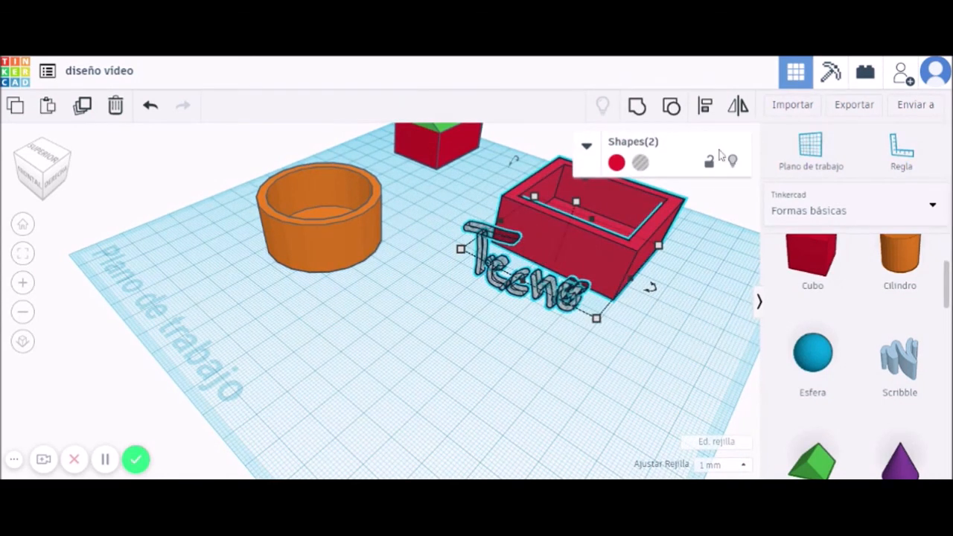
left_click(704, 108)
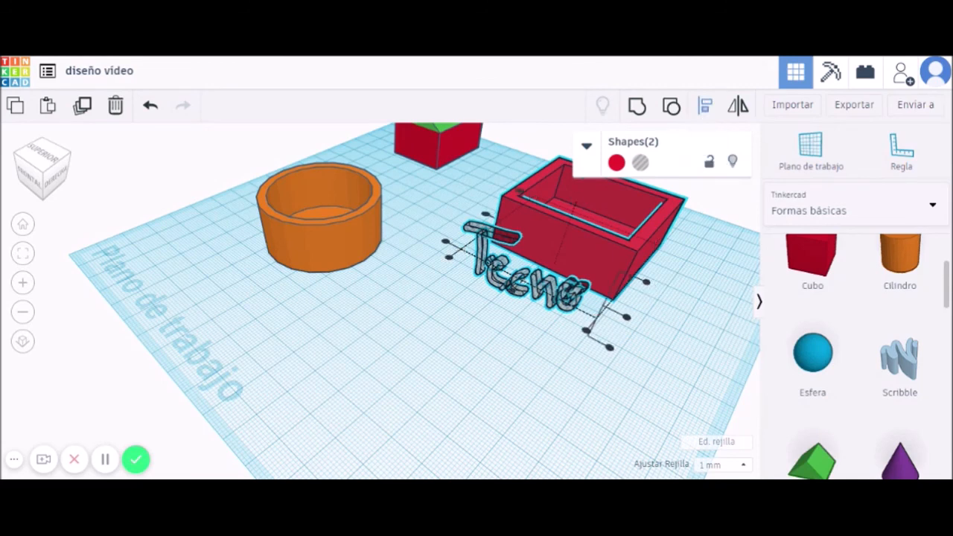
left_click(512, 295)
Nudge the Tecno text 2 mm further into the box's front wall.
right_click_drag(708, 346, 641, 387)
left_click_drag(449, 325, 477, 306)
left_click(450, 326)
right_click_drag(551, 346, 430, 270)
mouse_move(450, 245)
left_mouse_down()
mouse_move(454, 229)
mouse_move(452, 239)
left_mouse_up()
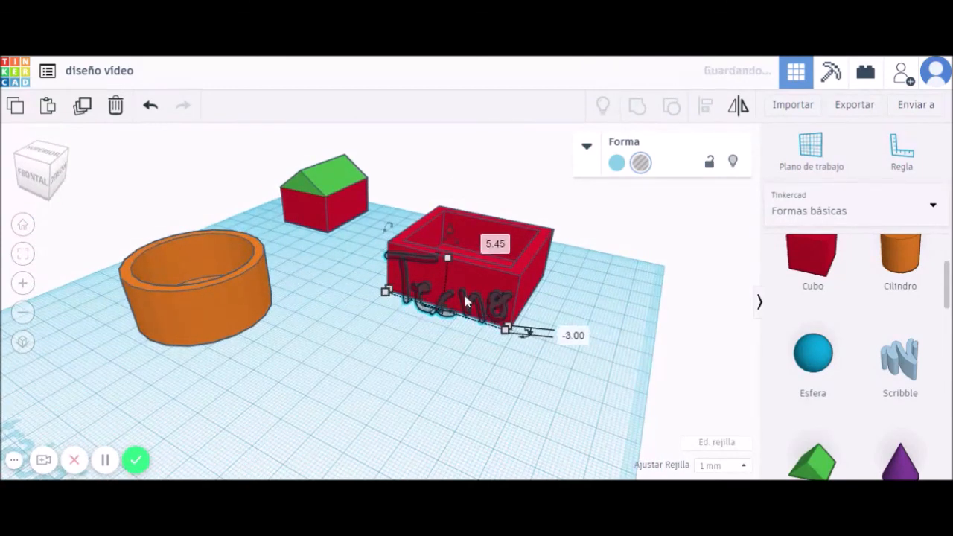
Resize Tecno to 41 x 7 and reposition the red box against it.
left_click_drag(507, 339, 488, 337)
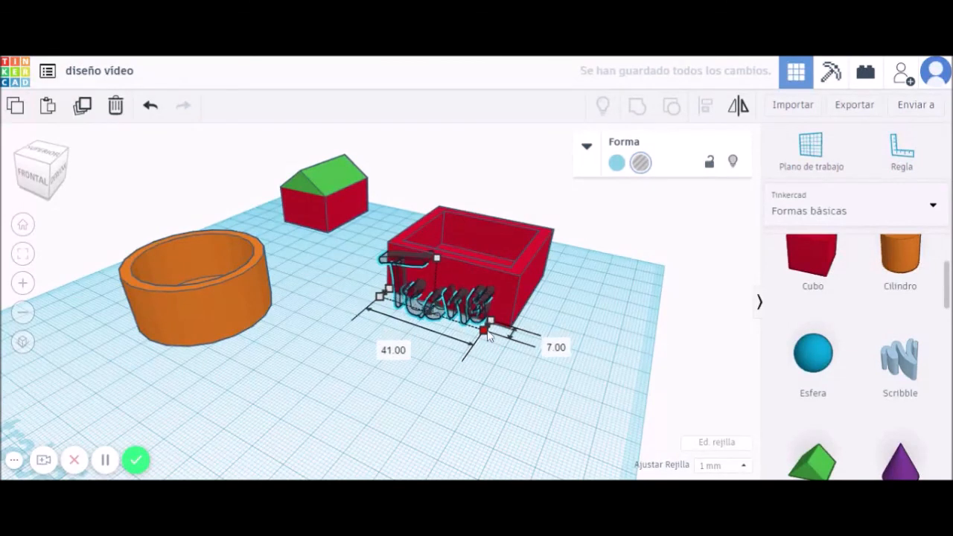
left_click_drag(439, 263, 440, 265)
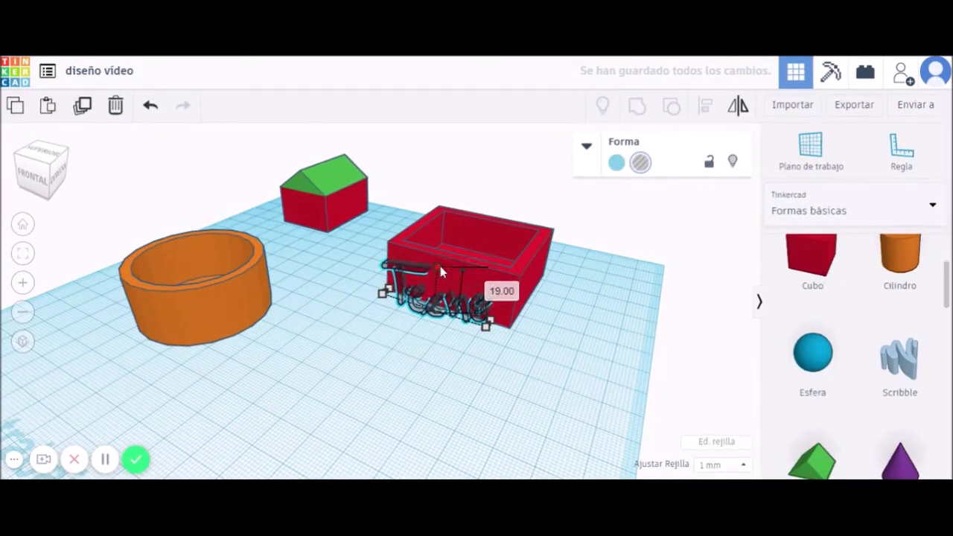
left_click(455, 296)
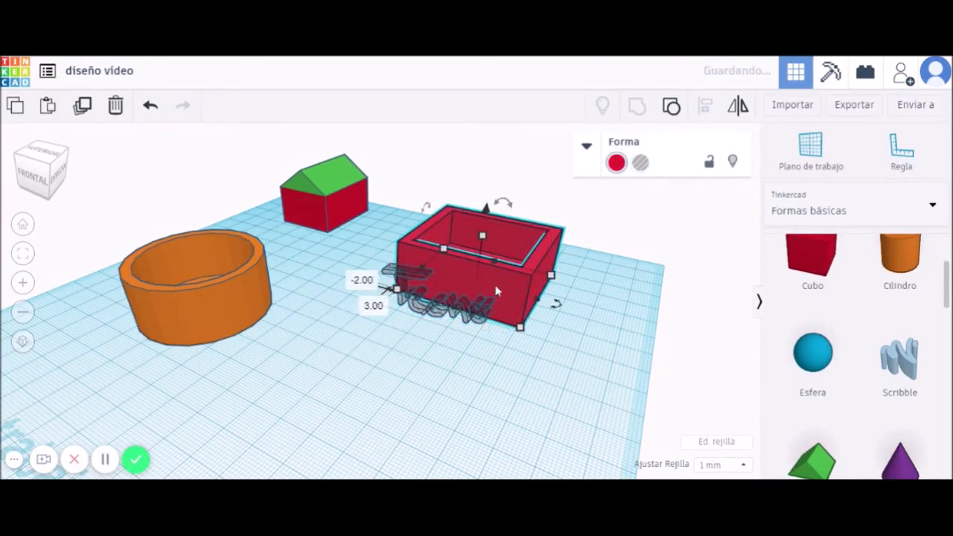
right_click_drag(455, 295, 501, 356)
left_click_drag(501, 356, 478, 335)
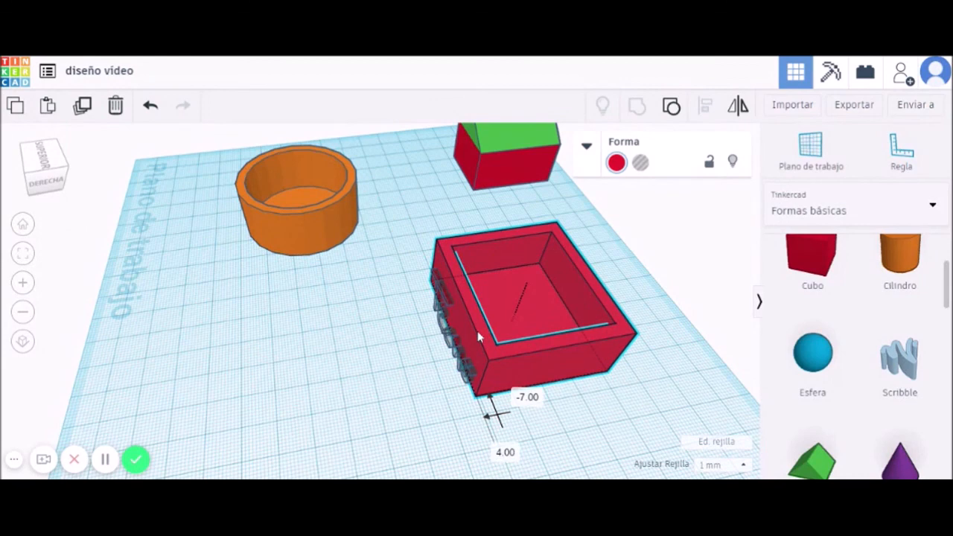
left_click_drag(476, 331, 475, 332)
right_click_drag(371, 372, 448, 286)
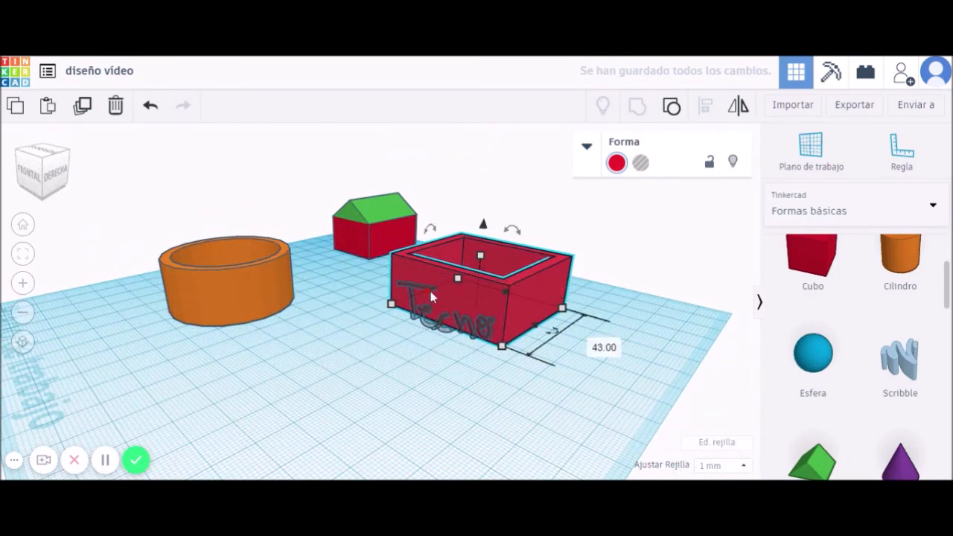
left_click_drag(482, 232, 484, 233)
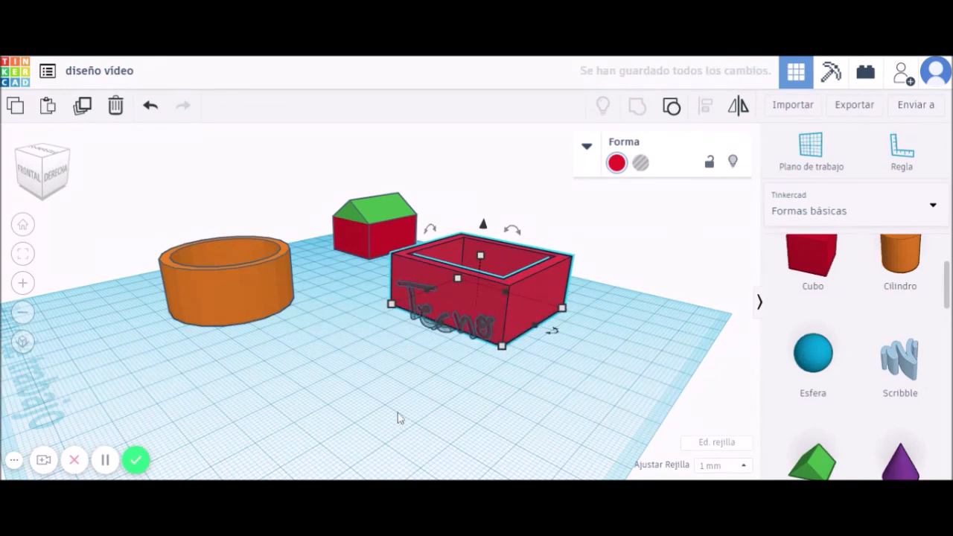
right_click_drag(397, 412, 450, 321)
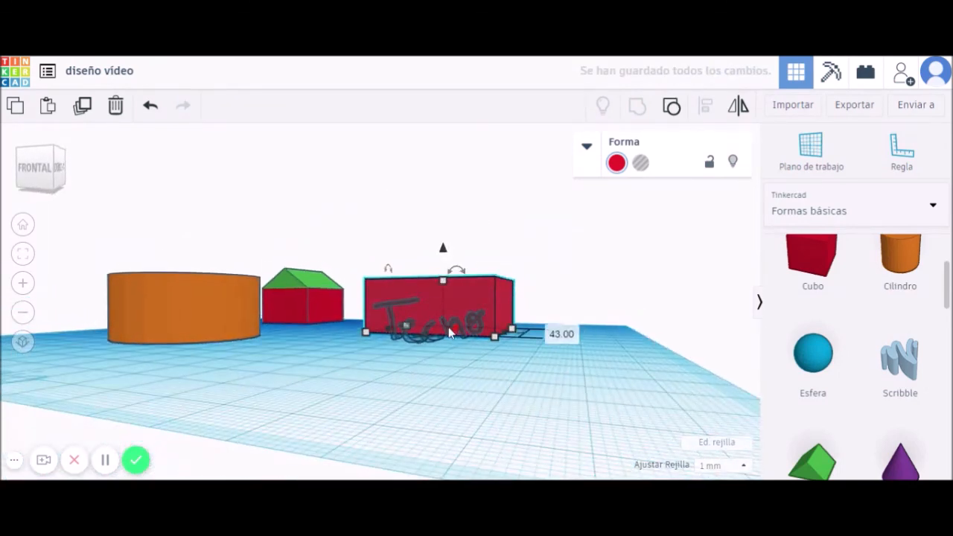
Raise the Tecno scribble 3 mm up the box wall.
left_click(452, 328)
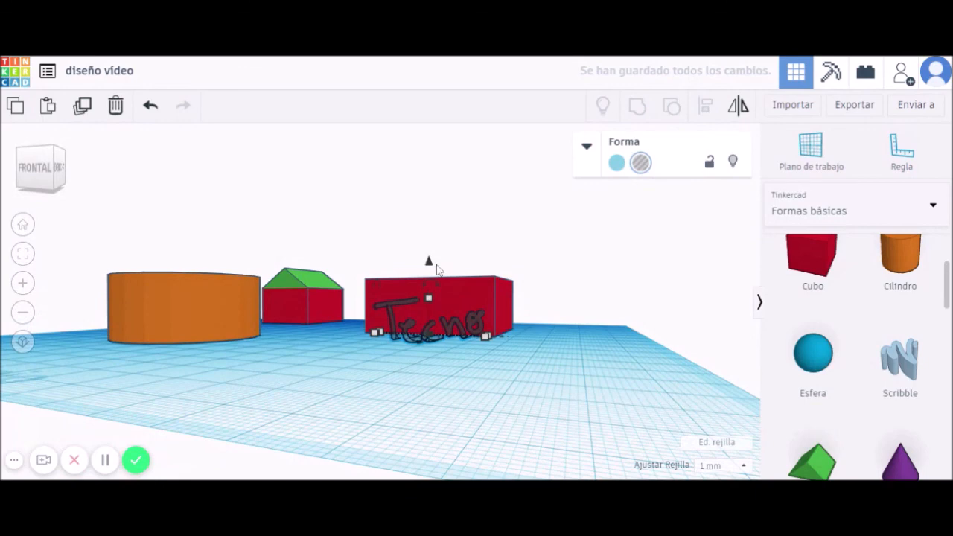
left_click_drag(429, 267, 430, 249)
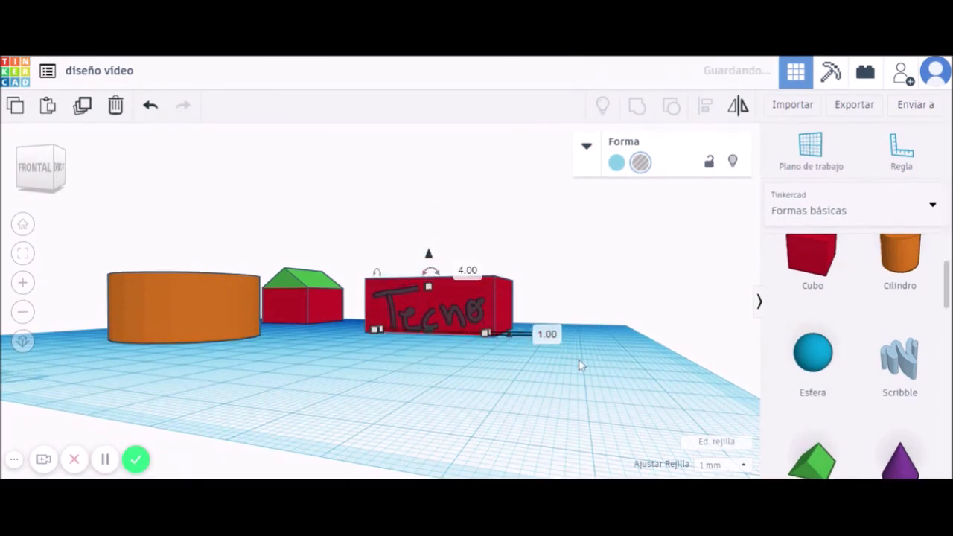
mouse_move(581, 365)
right_mouse_down()
mouse_move(534, 379)
mouse_move(451, 259)
right_mouse_up()
left_click_drag(449, 253, 444, 243)
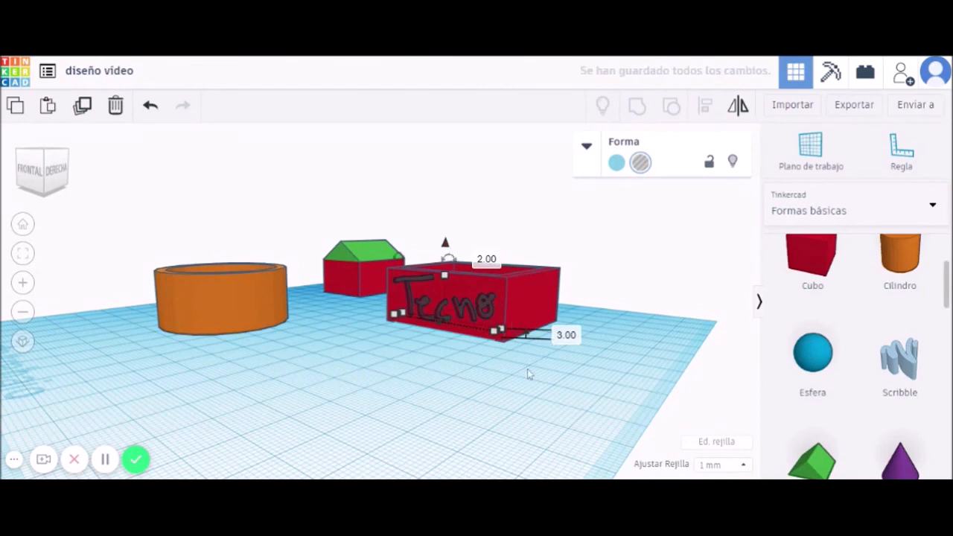
left_click(450, 371)
right_click_drag(561, 381, 447, 374)
Group the red box and Tecno so the text is engraved in the wall.
left_click_drag(499, 321, 416, 274)
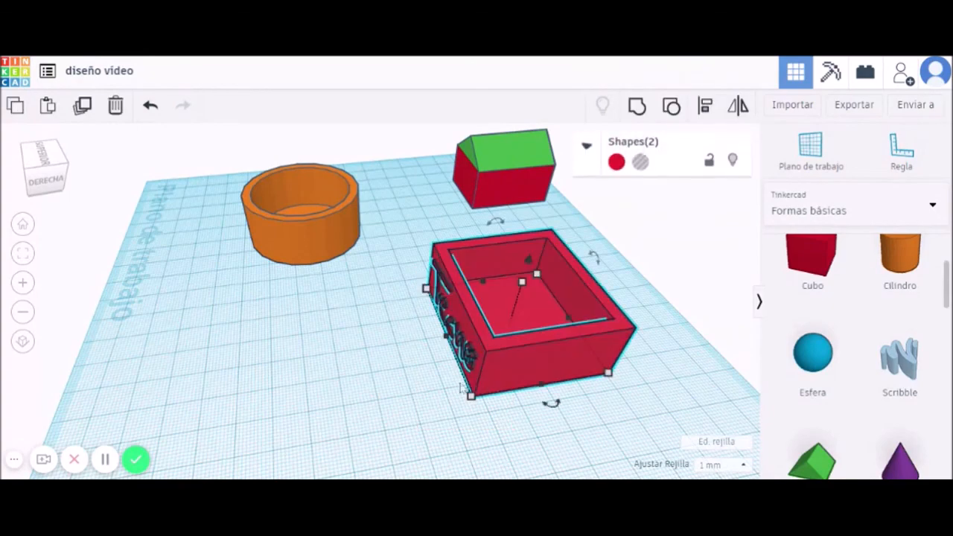
left_click(638, 106)
left_click(358, 384)
mouse_move(347, 389)
right_mouse_down()
mouse_move(513, 387)
mouse_move(534, 323)
right_mouse_up()
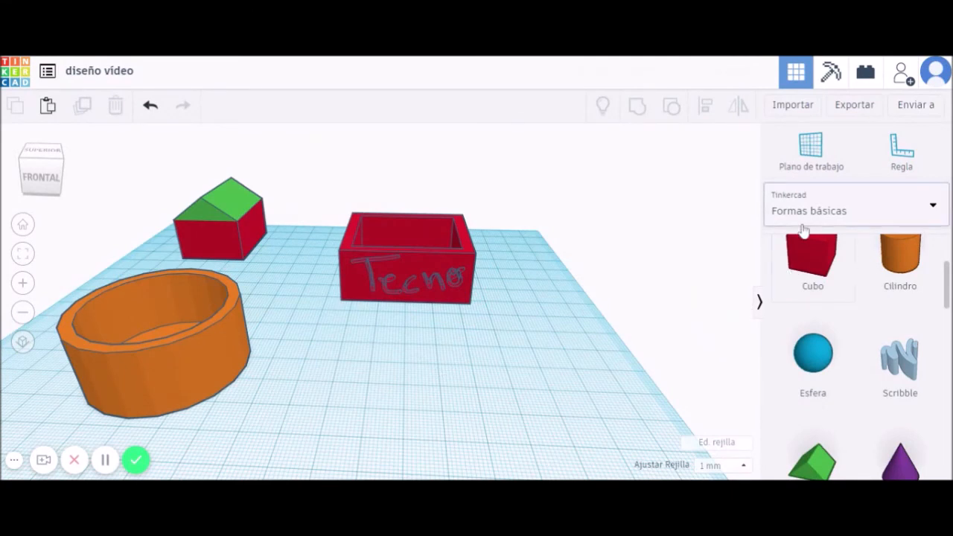
From Text and Numbers, add a letter A rotated 90°, then a TEXT shape.
left_click(822, 213)
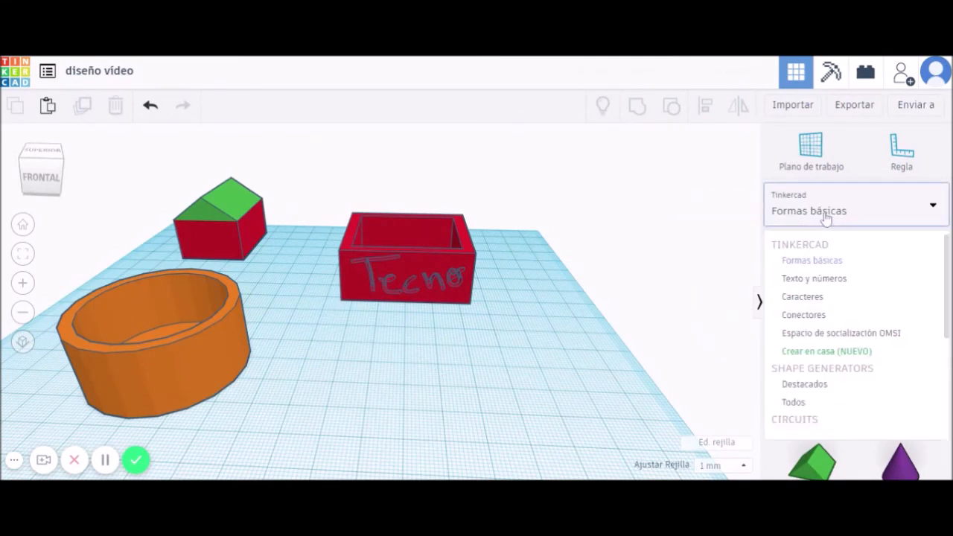
left_click(810, 280)
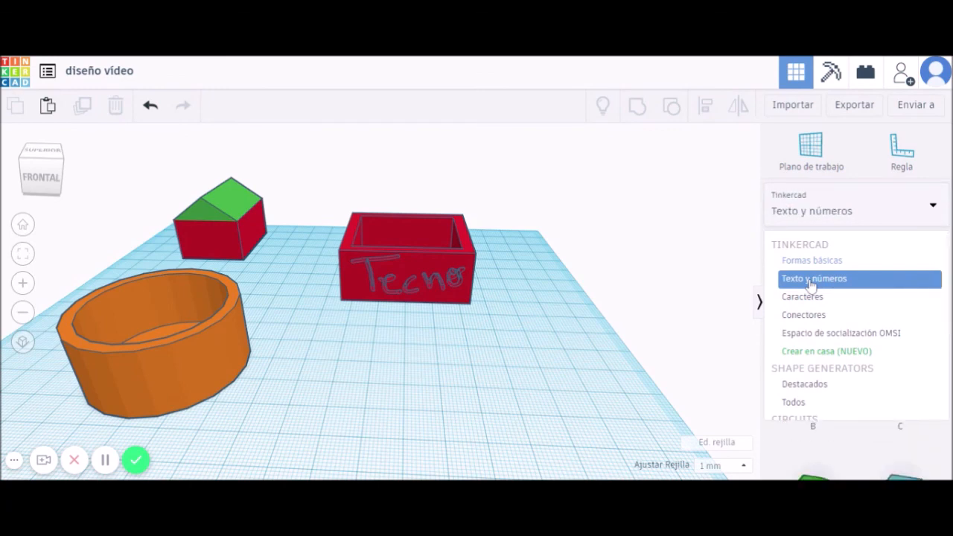
left_click_drag(897, 281, 343, 372)
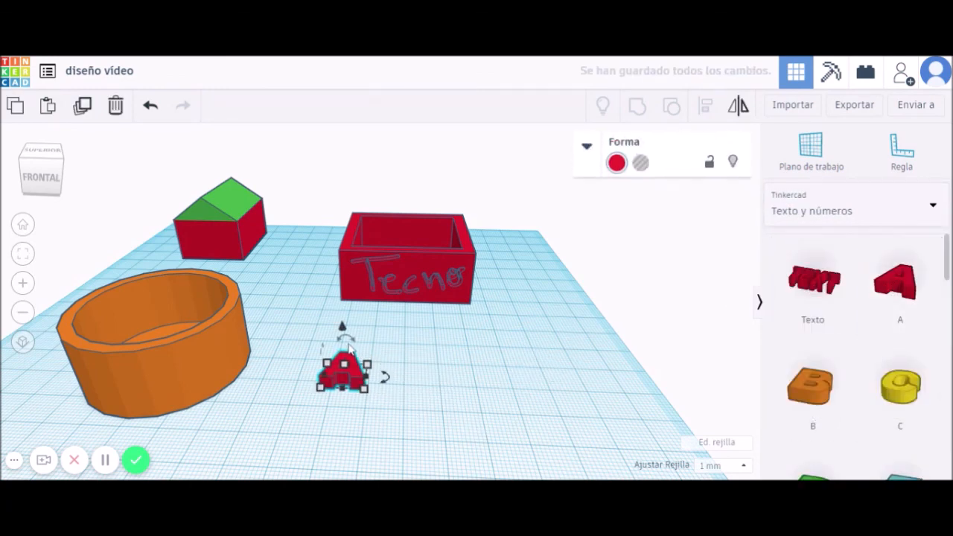
right_click_drag(410, 385, 319, 352)
left_click(300, 335)
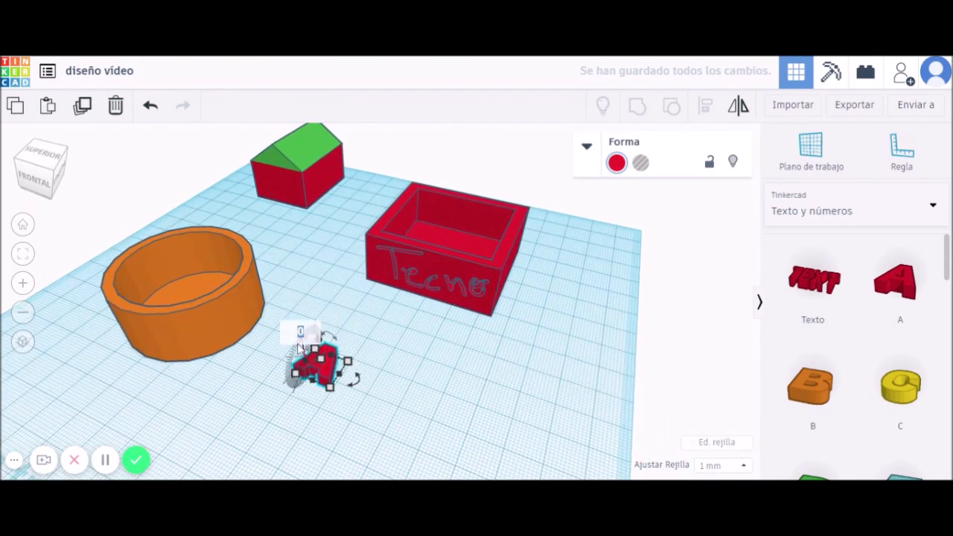
type("90")
key("Return")
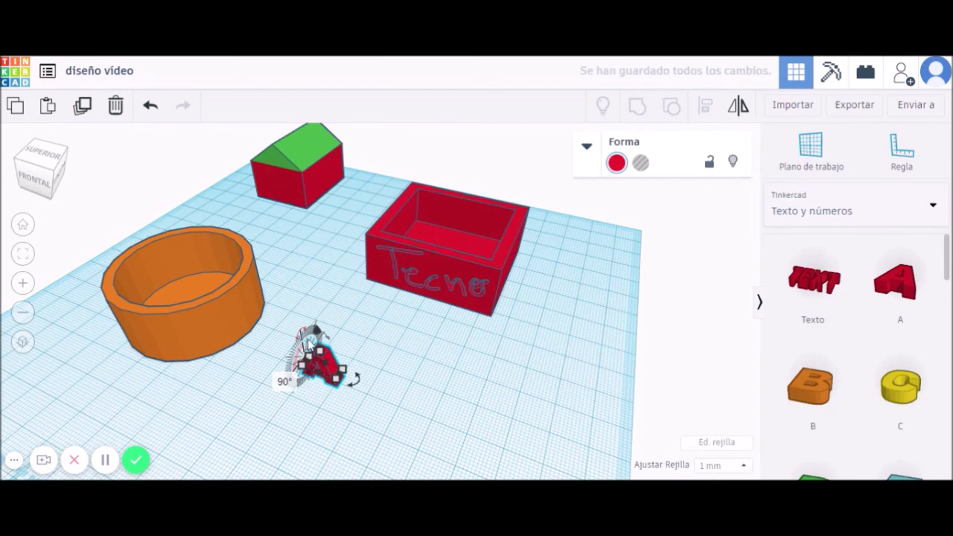
left_click(382, 387)
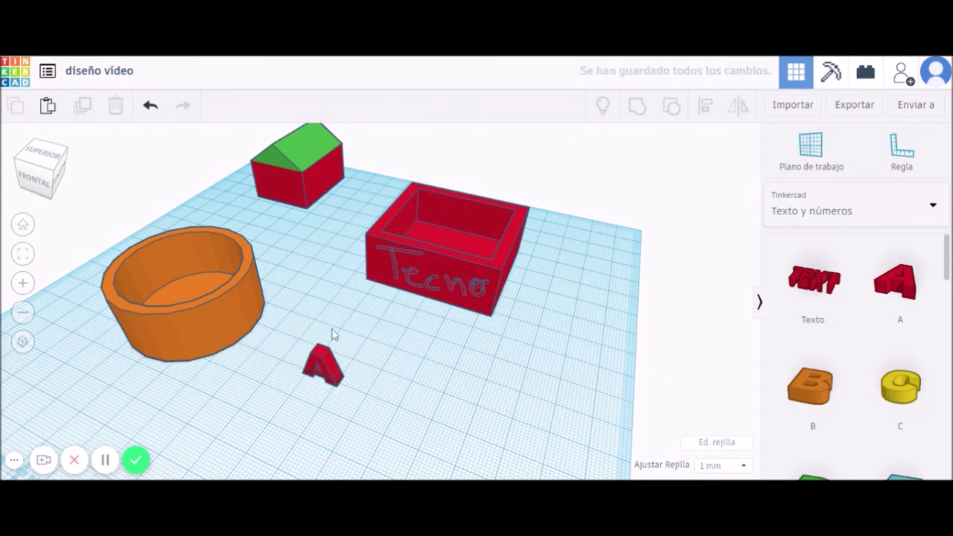
left_click_drag(815, 289, 478, 381)
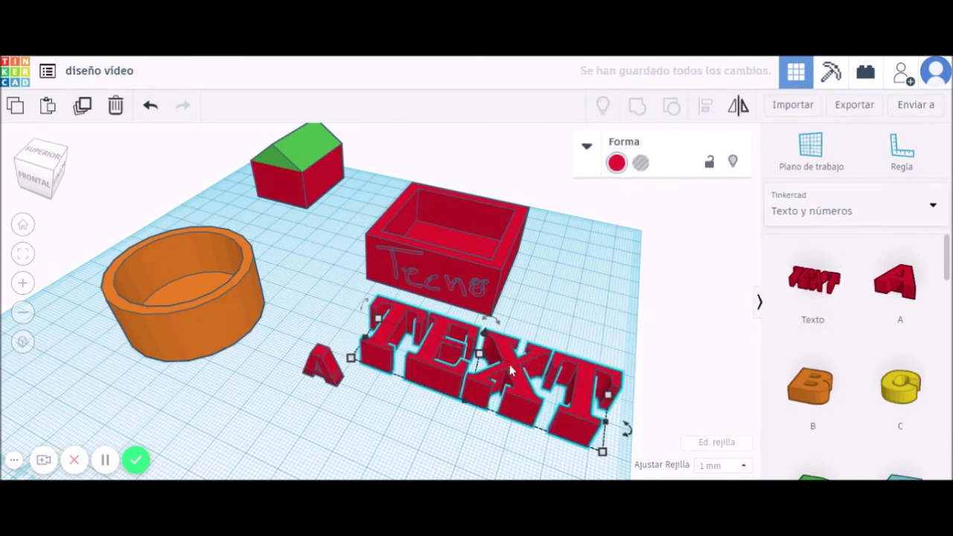
Replace the text shape's placeholder TEXT with 'Tecnologia'.
left_click(587, 148)
left_click(655, 274)
key("BackSpace")
key("BackSpace")
key("BackSpace")
key("BackSpace")
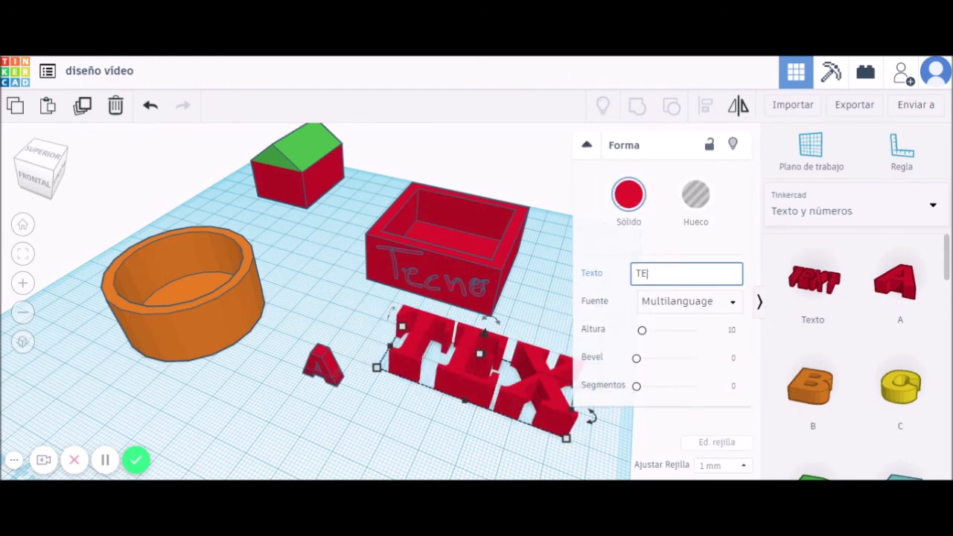
type("t")
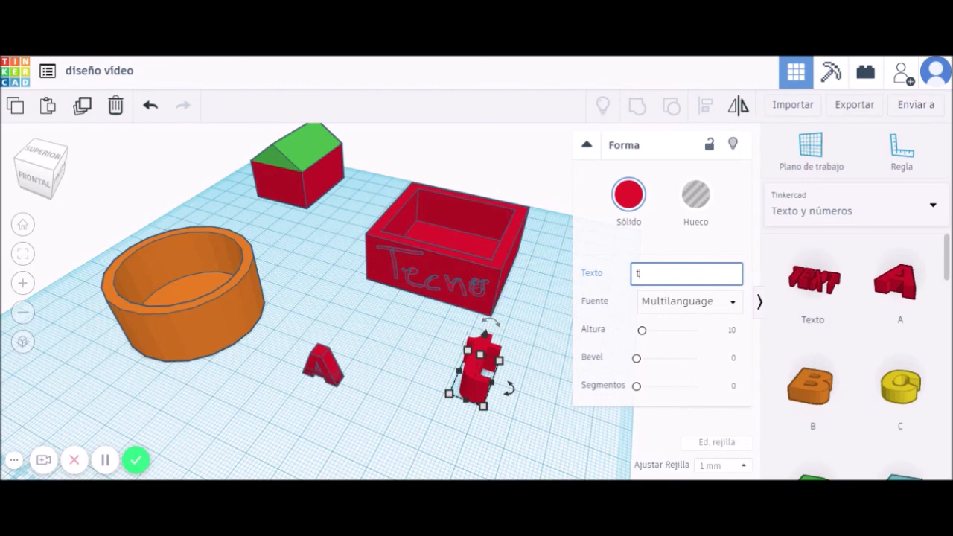
type("Tecnologia")
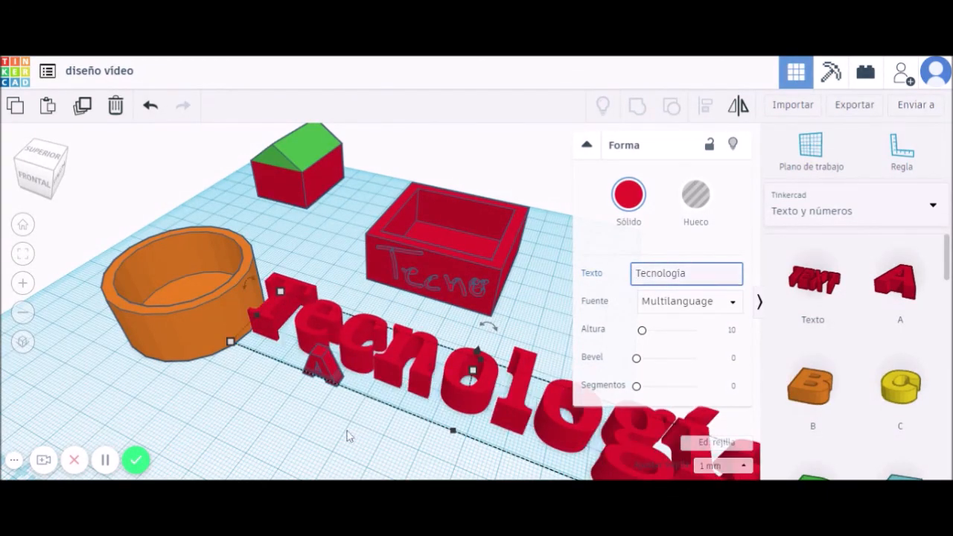
Shrink the text to about 21 mm and switch its font to Sans.
left_click_drag(229, 348, 354, 371)
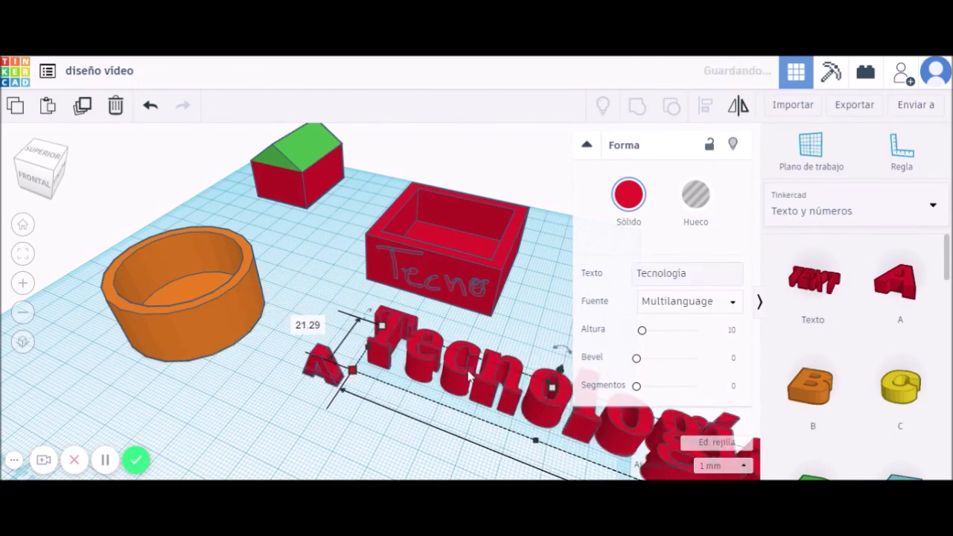
left_click(728, 302)
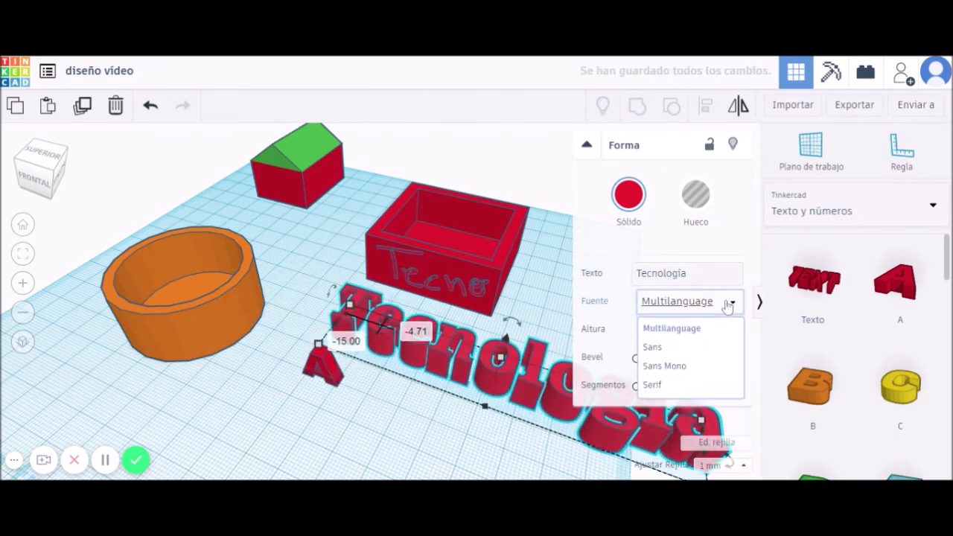
left_click(652, 347)
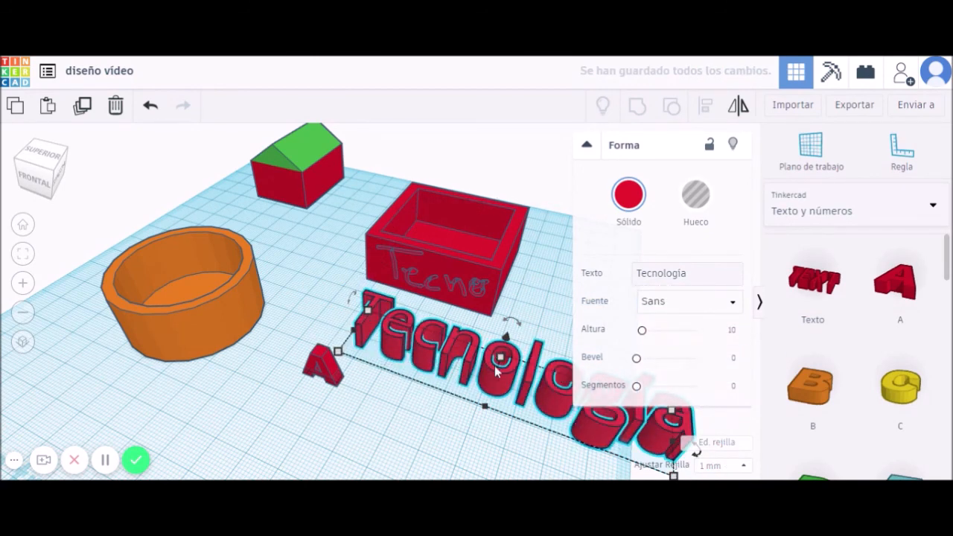
Move the Tecnologia text behind the letter A and rotate it 67.5°.
left_click_drag(506, 380, 412, 334)
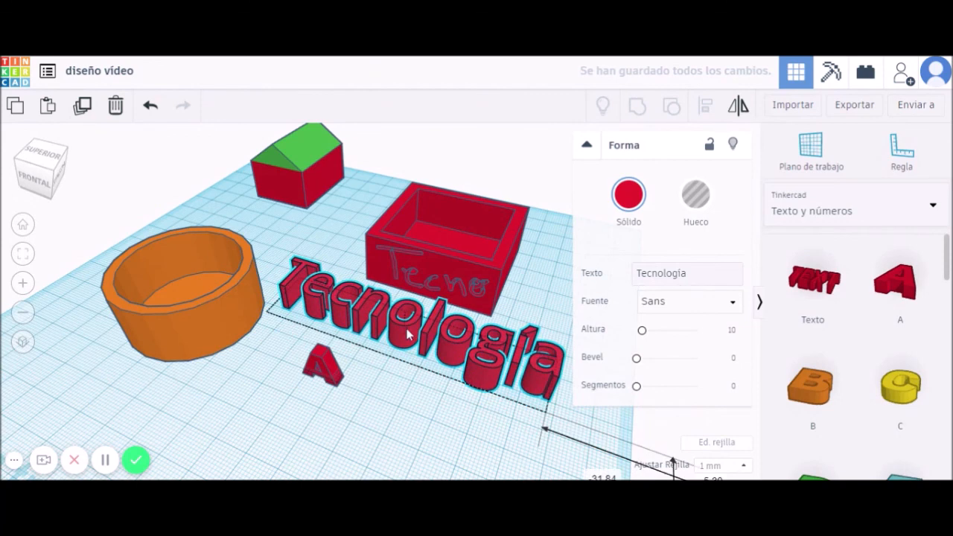
left_click_drag(274, 273, 274, 299)
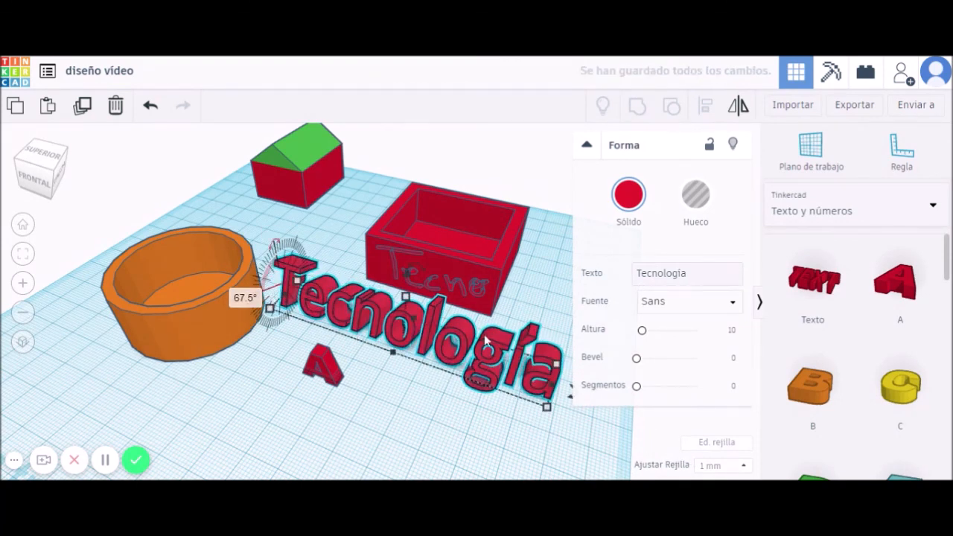
left_click(886, 219)
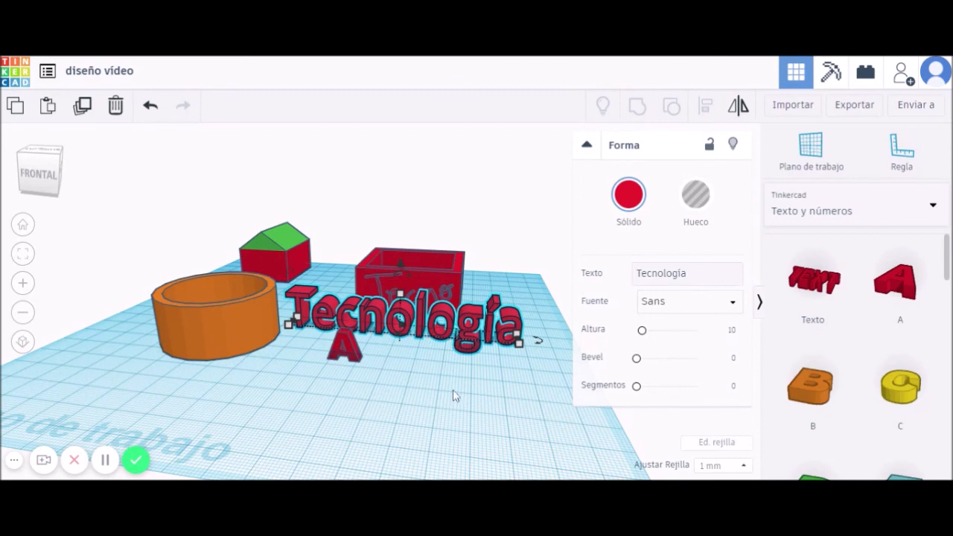
Orbit to a side view of the scene and select the orange cylinder.
scroll(455, 393, "down", 3)
right_click_drag(456, 392, 489, 392)
left_click(268, 339)
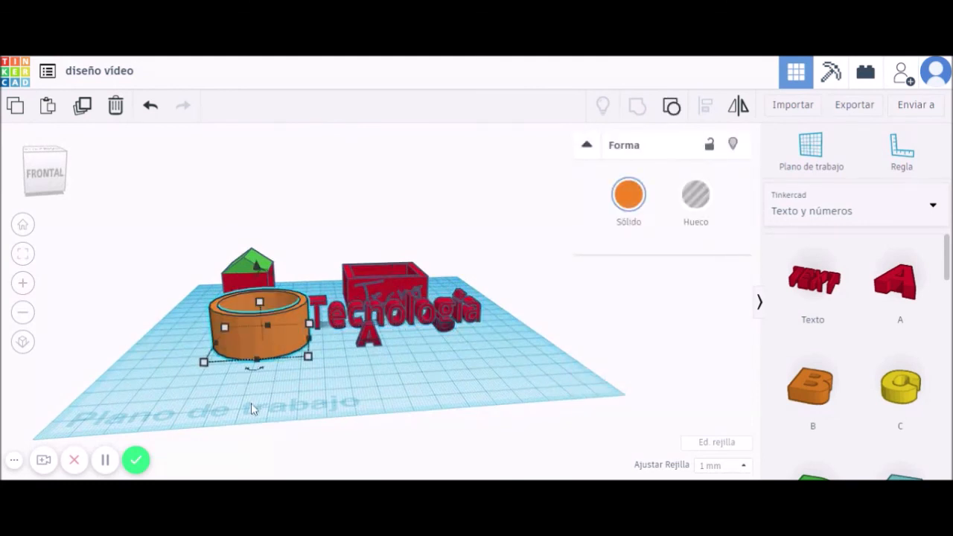